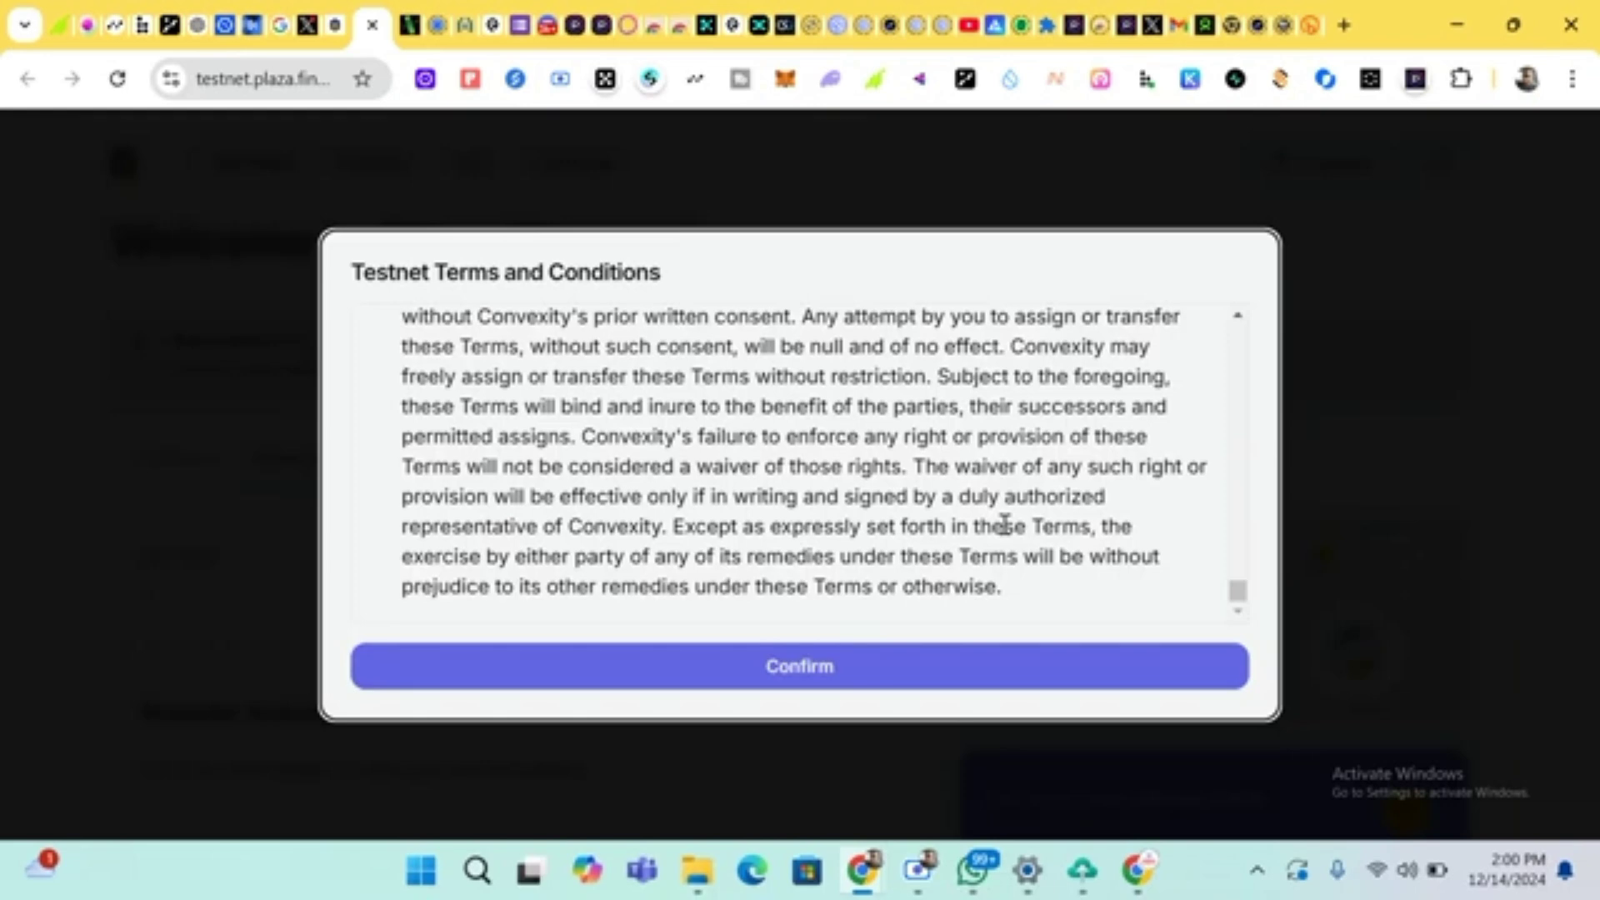
Accept the testnet terms and connect the MetaMask wallet to Plaza Finance
{"action": "left_click", "coordinate": [867, 679]}
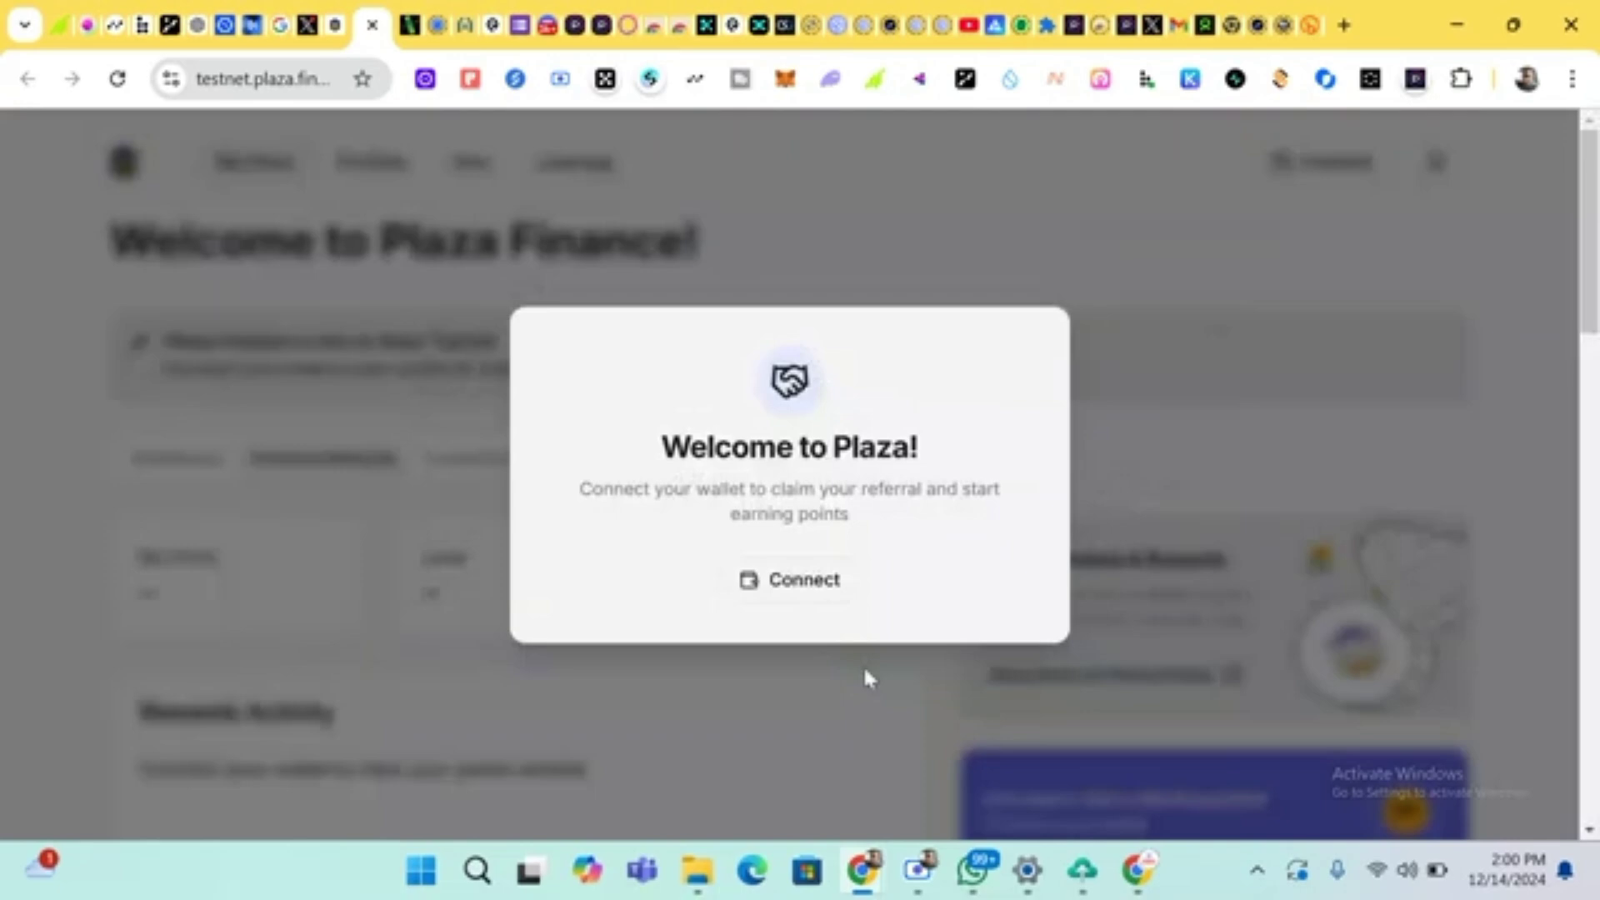
{"action": "left_click", "coordinate": [819, 597]}
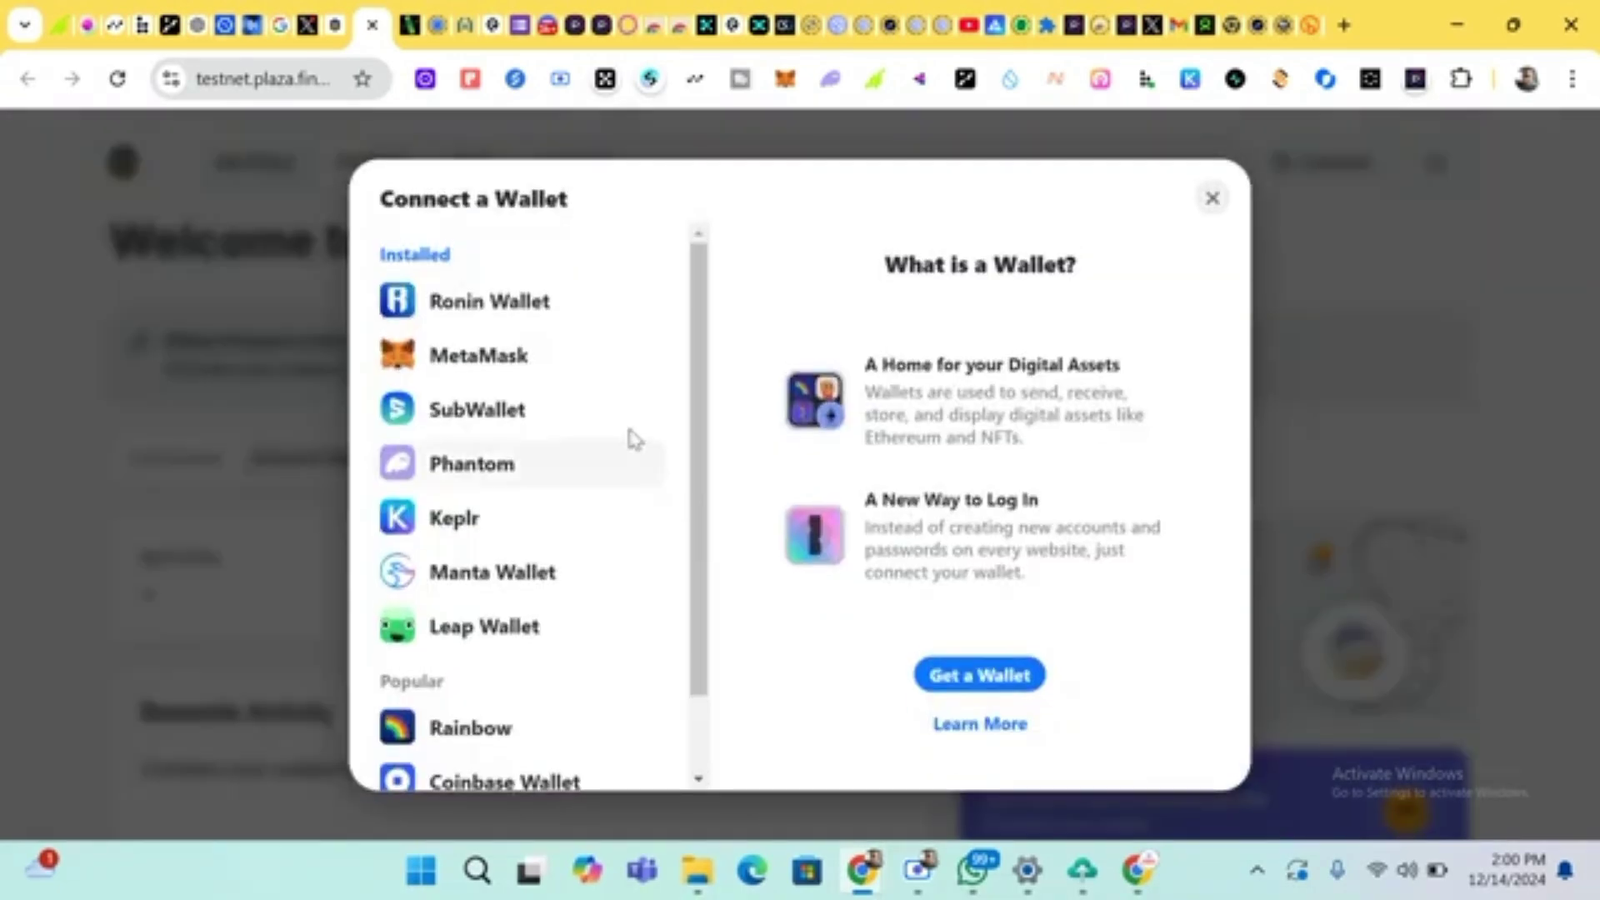
{"action": "left_click", "coordinate": [575, 373]}
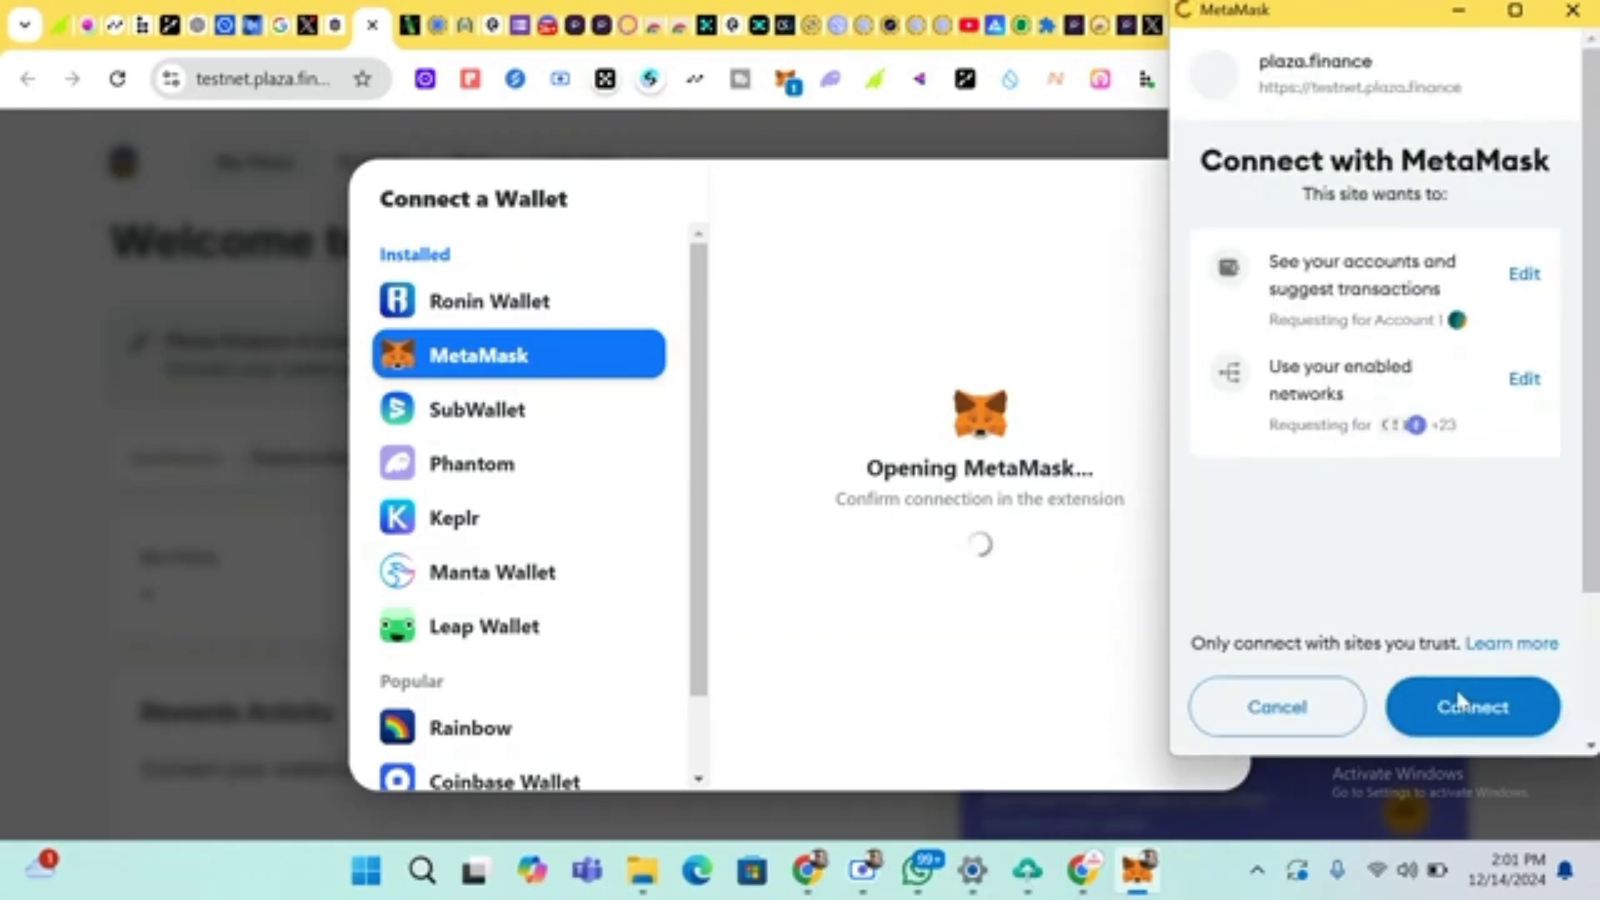
{"action": "left_click", "coordinate": [1458, 704]}
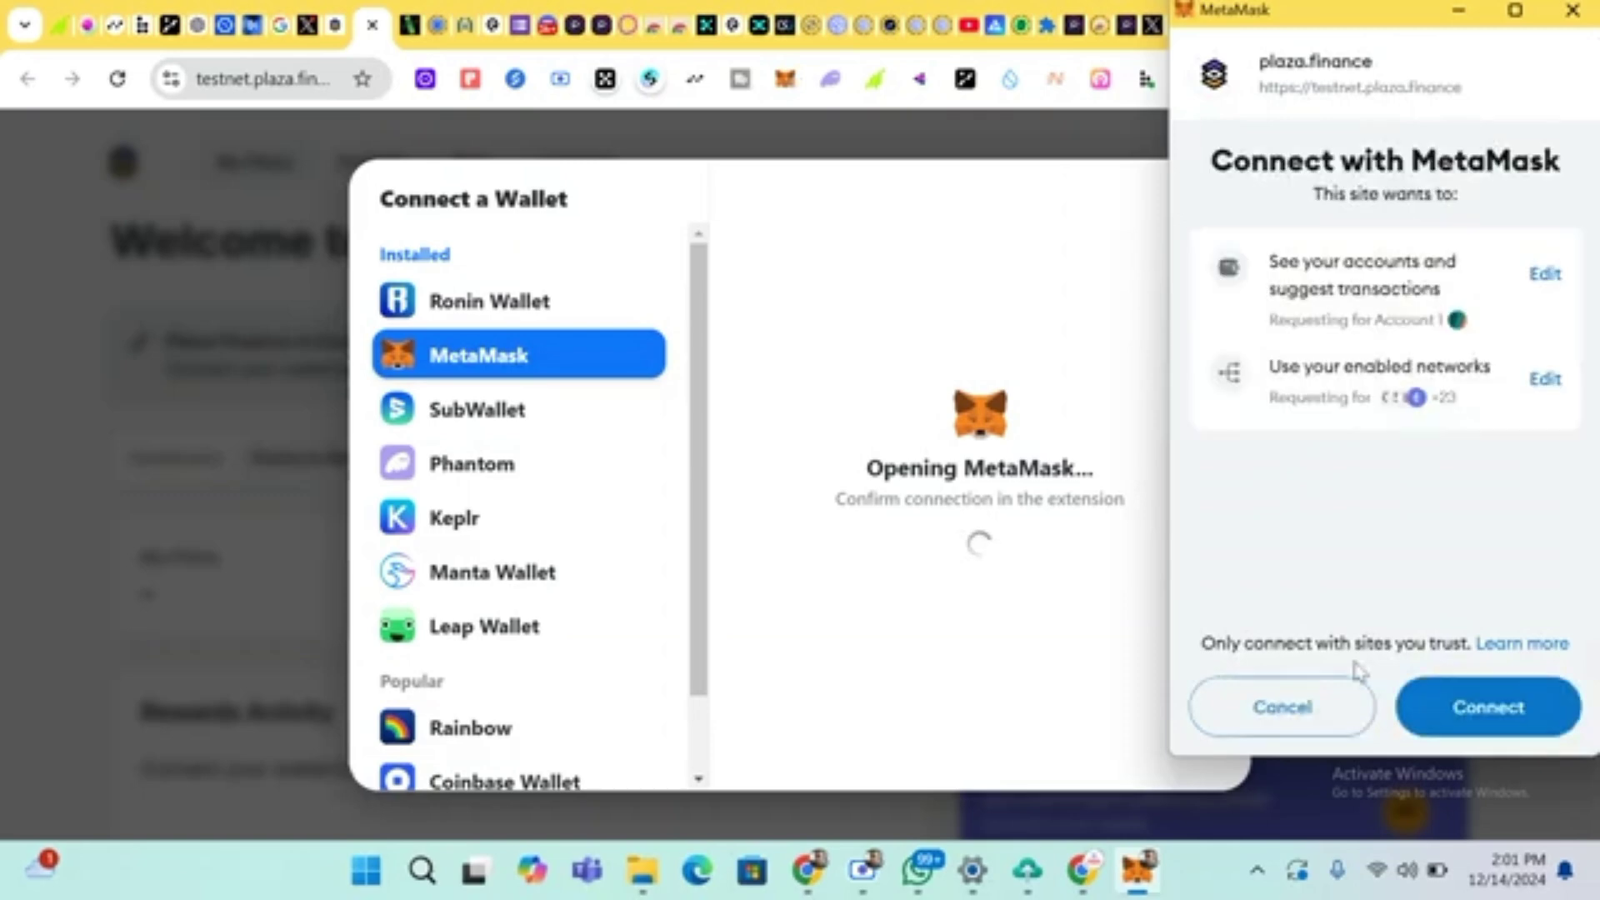
{"action": "left_click", "coordinate": [1453, 713]}
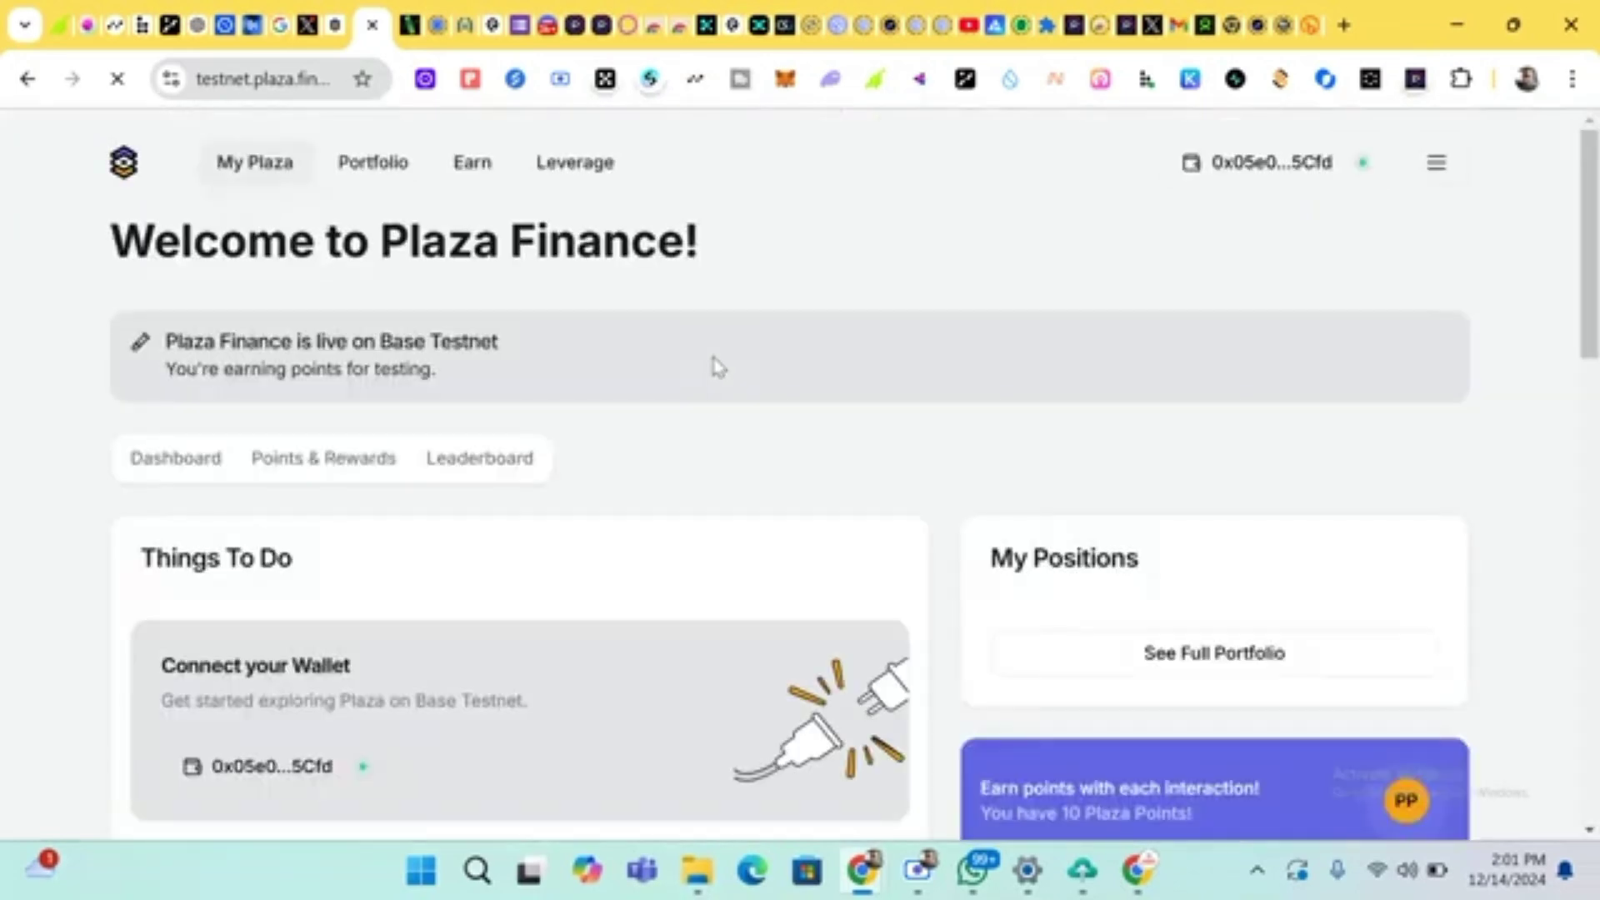
Request Base Sepolia ETH, Plaza wstETH and Plaza USDC test tokens for the wallet
{"action": "scroll", "coordinate": [703, 438], "scroll_direction": "down", "scroll_amount": 1}
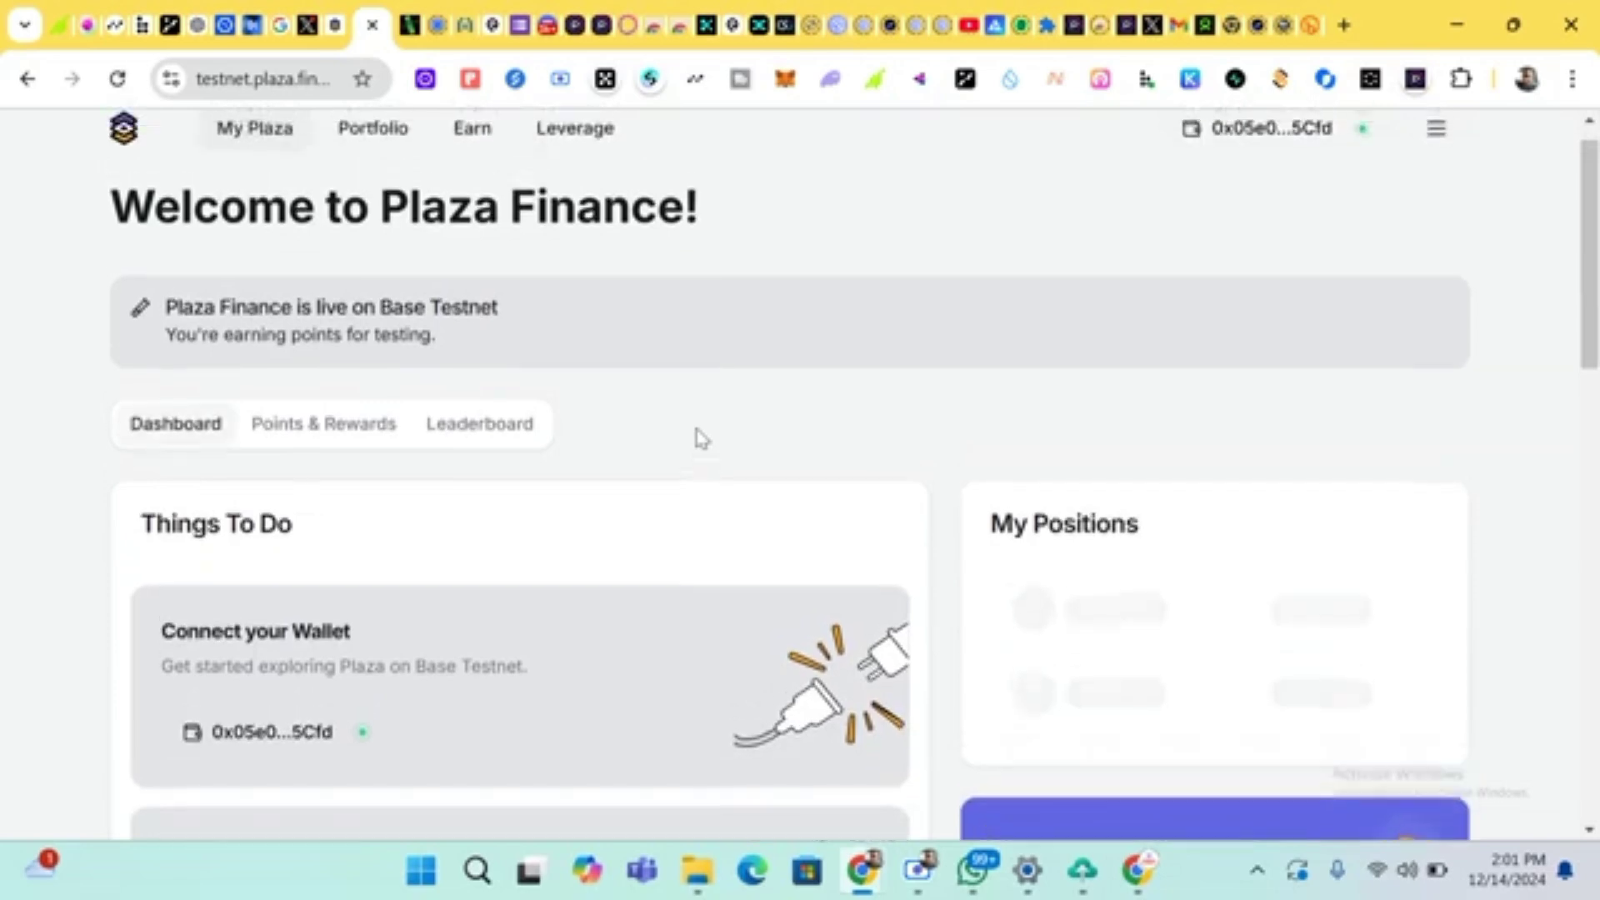
{"action": "scroll", "coordinate": [702, 438], "scroll_direction": "down", "scroll_amount": 2}
{"action": "scroll", "coordinate": [702, 439], "scroll_direction": "down", "scroll_amount": 1}
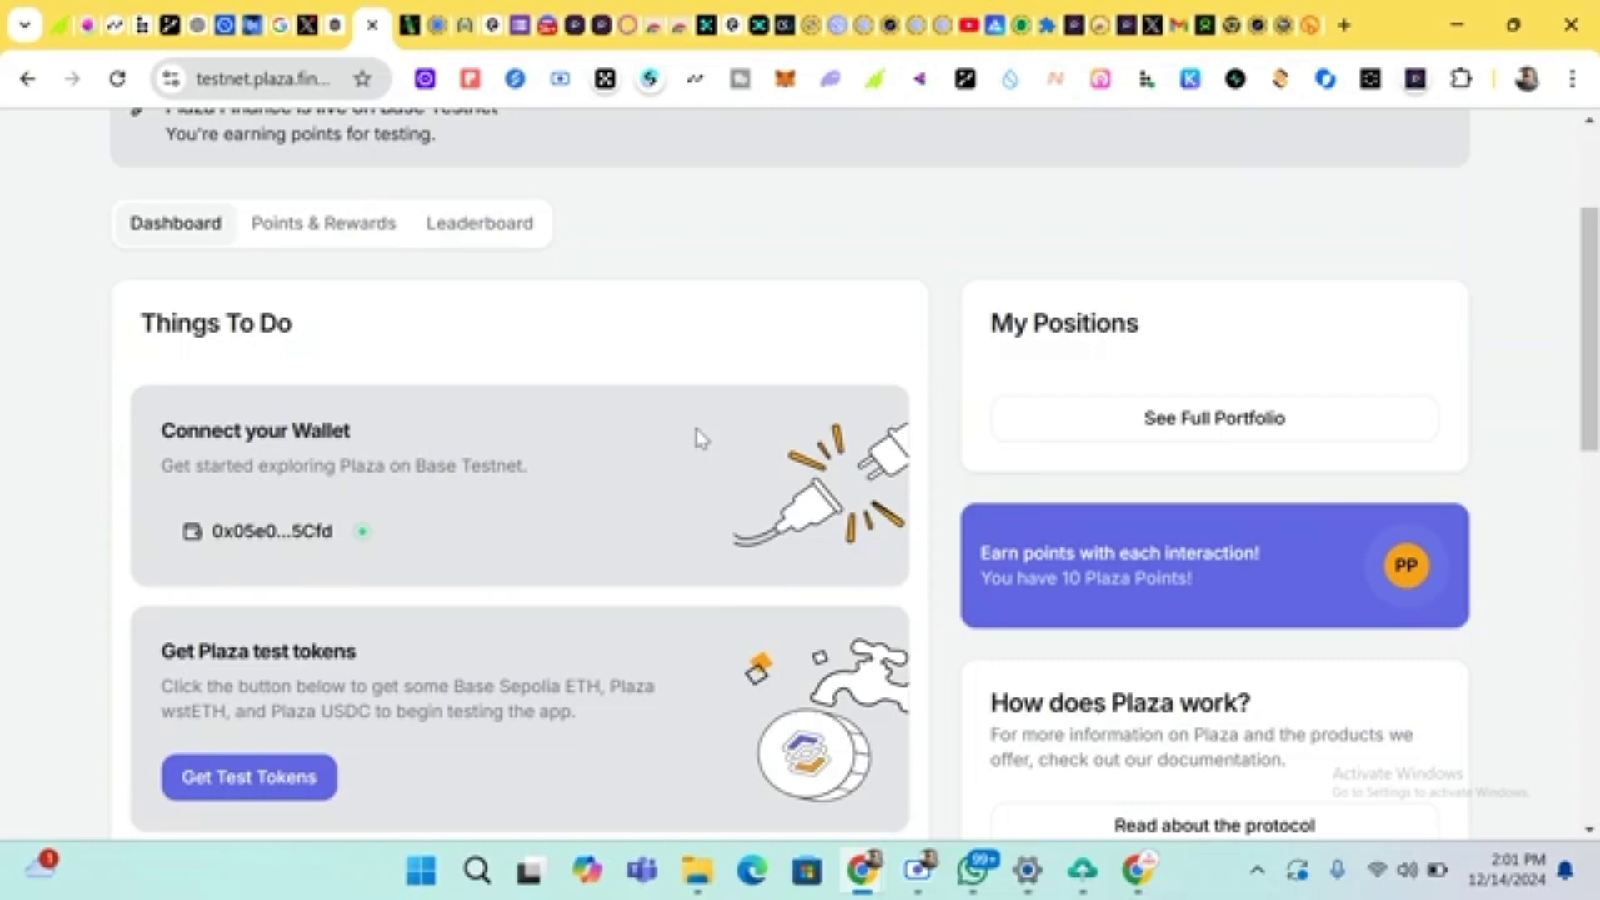
{"action": "scroll", "coordinate": [703, 438], "scroll_direction": "down", "scroll_amount": 2}
{"action": "scroll", "coordinate": [916, 593], "scroll_direction": "up", "scroll_amount": 4}
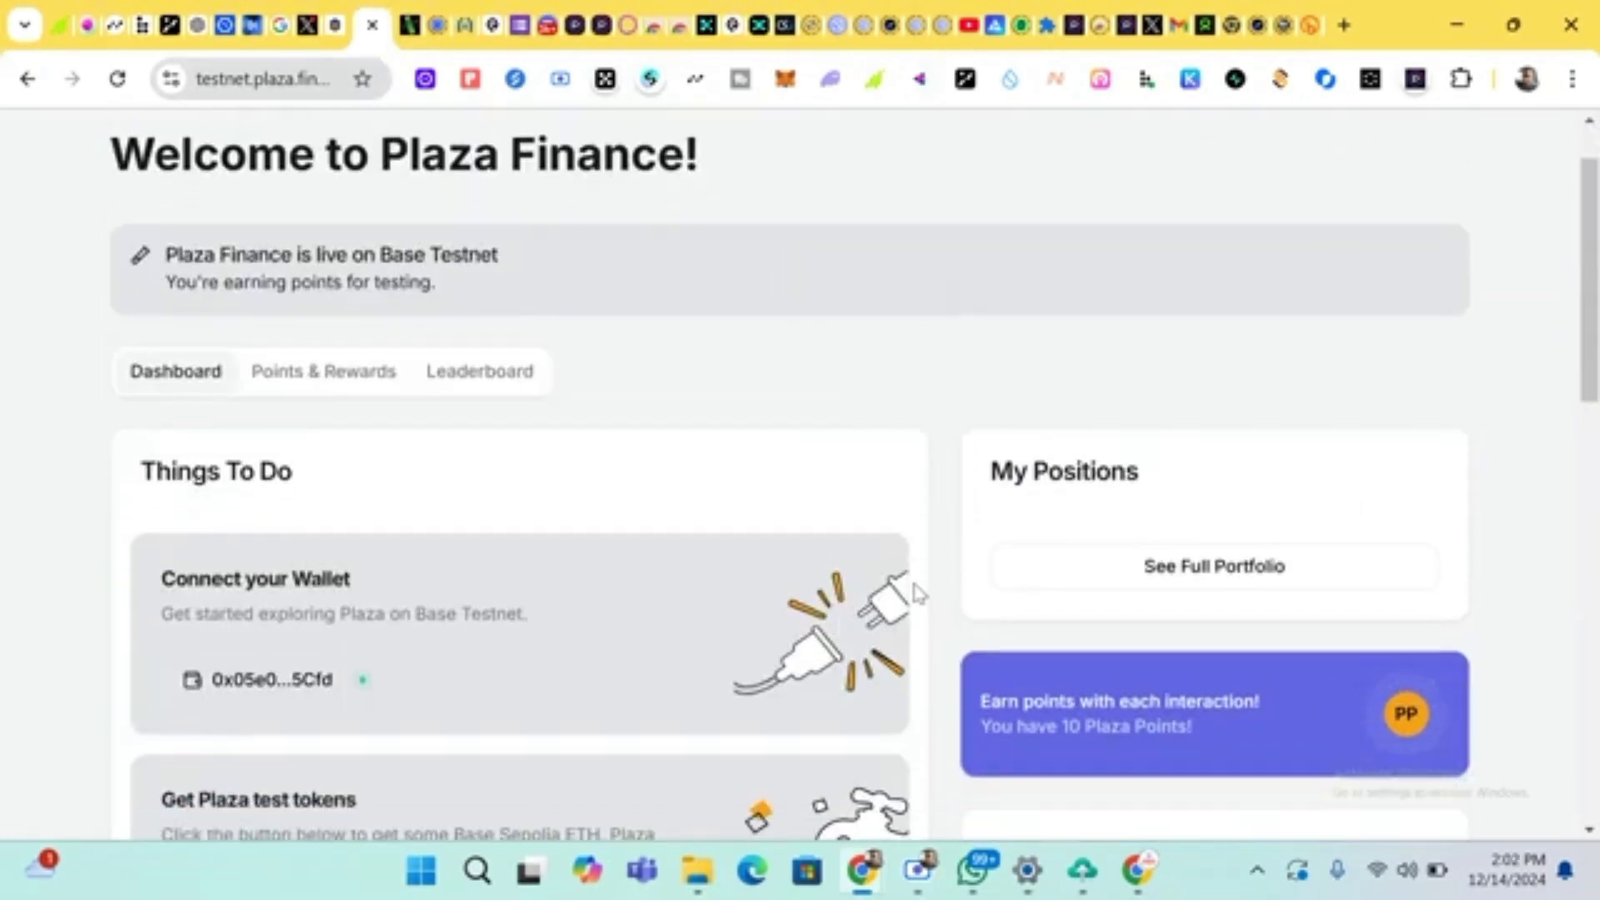
{"action": "scroll", "coordinate": [917, 593], "scroll_direction": "down", "scroll_amount": 3}
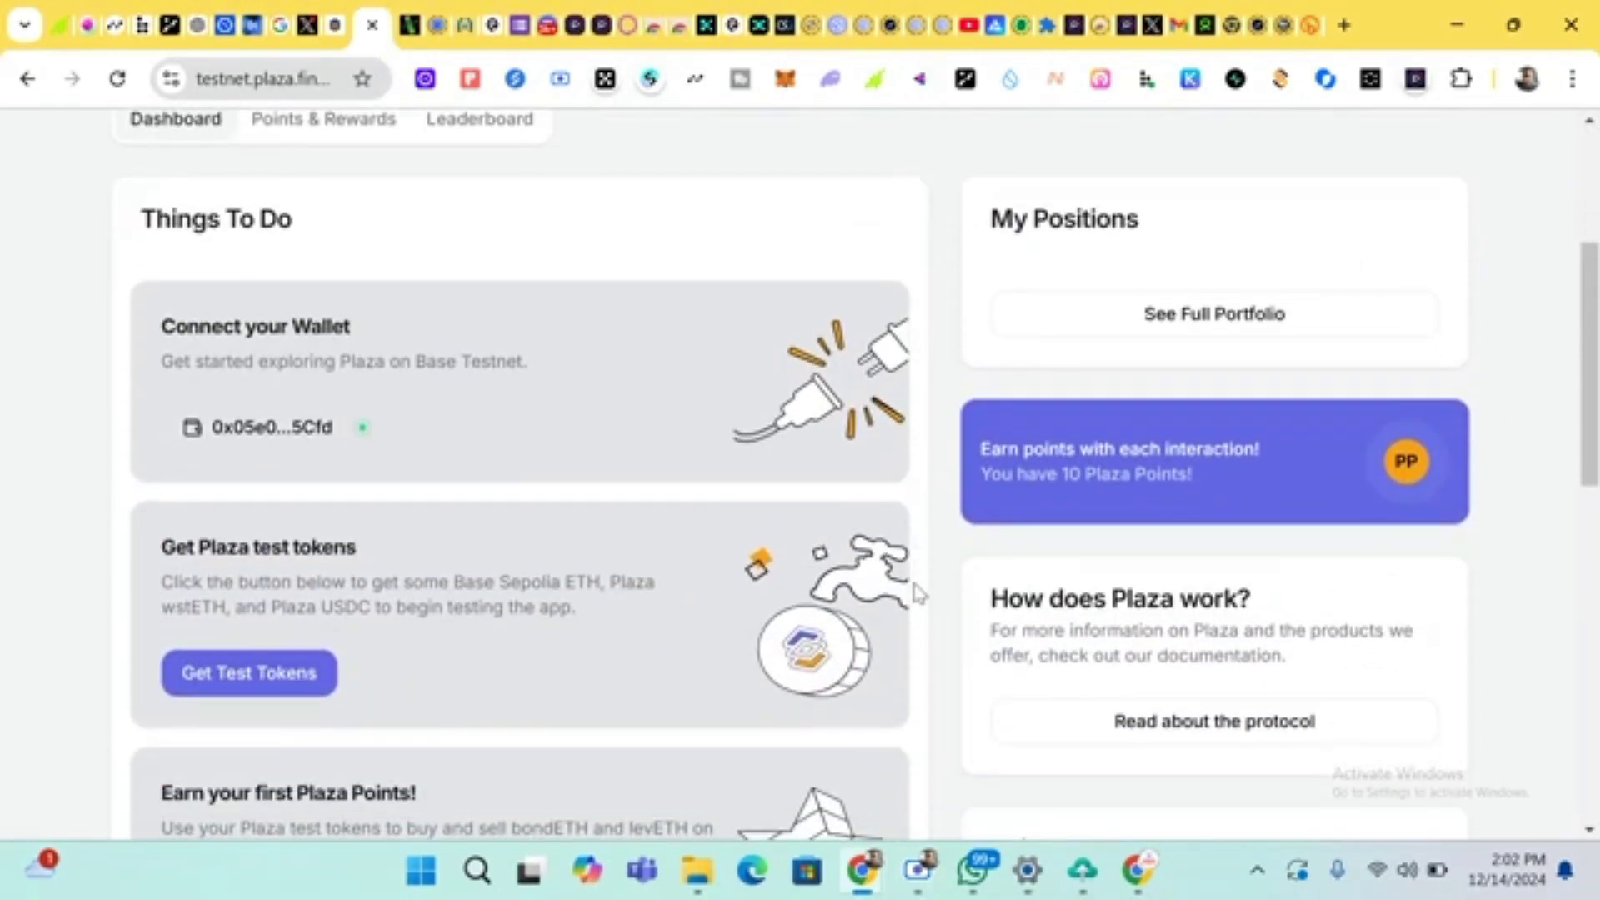
{"action": "left_click", "coordinate": [290, 689]}
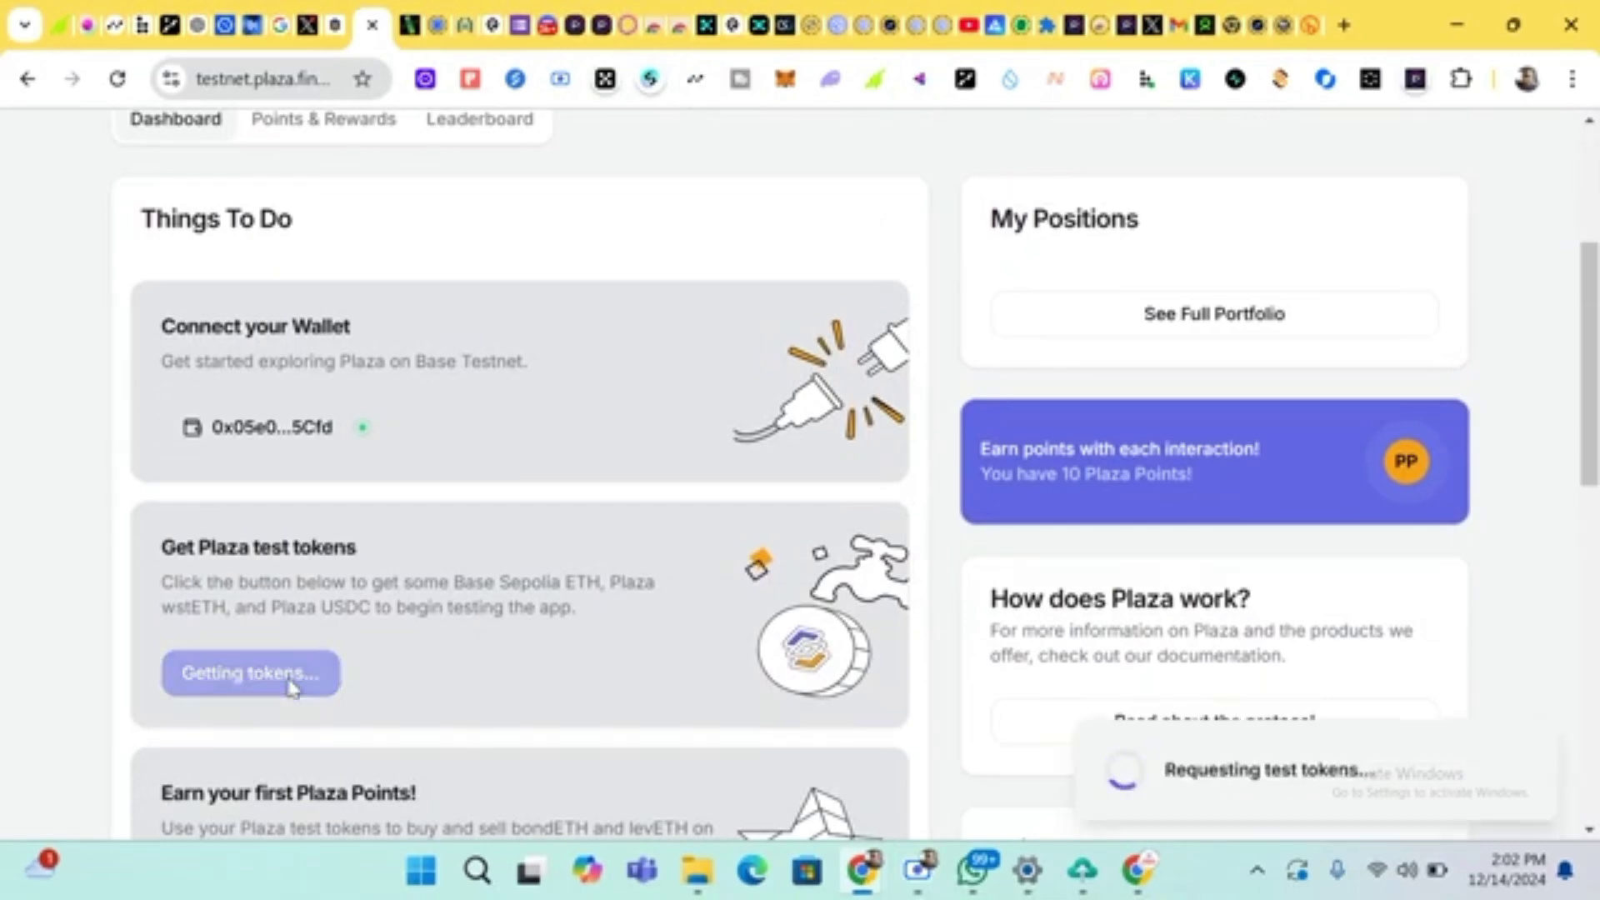
Scroll through the dashboard and leaderboard to review Things To Do and the 10 Plaza Points
{"action": "scroll", "coordinate": [290, 689], "scroll_direction": "down", "scroll_amount": 1}
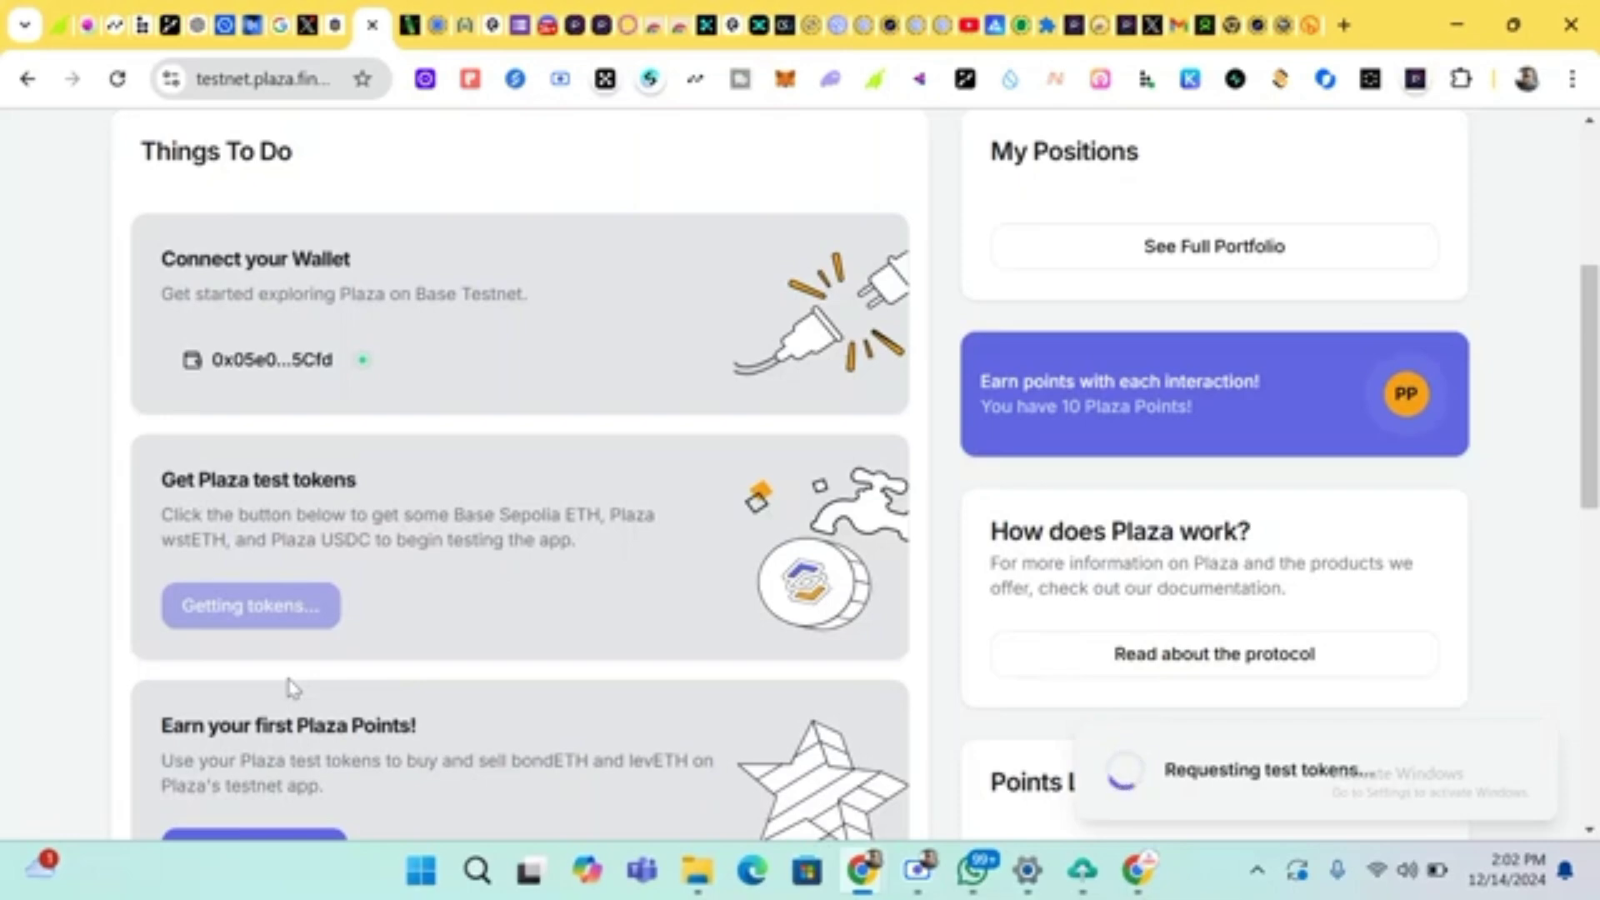
{"action": "scroll", "coordinate": [292, 683], "scroll_direction": "down", "scroll_amount": 1}
{"action": "scroll", "coordinate": [292, 679], "scroll_direction": "up", "scroll_amount": 1}
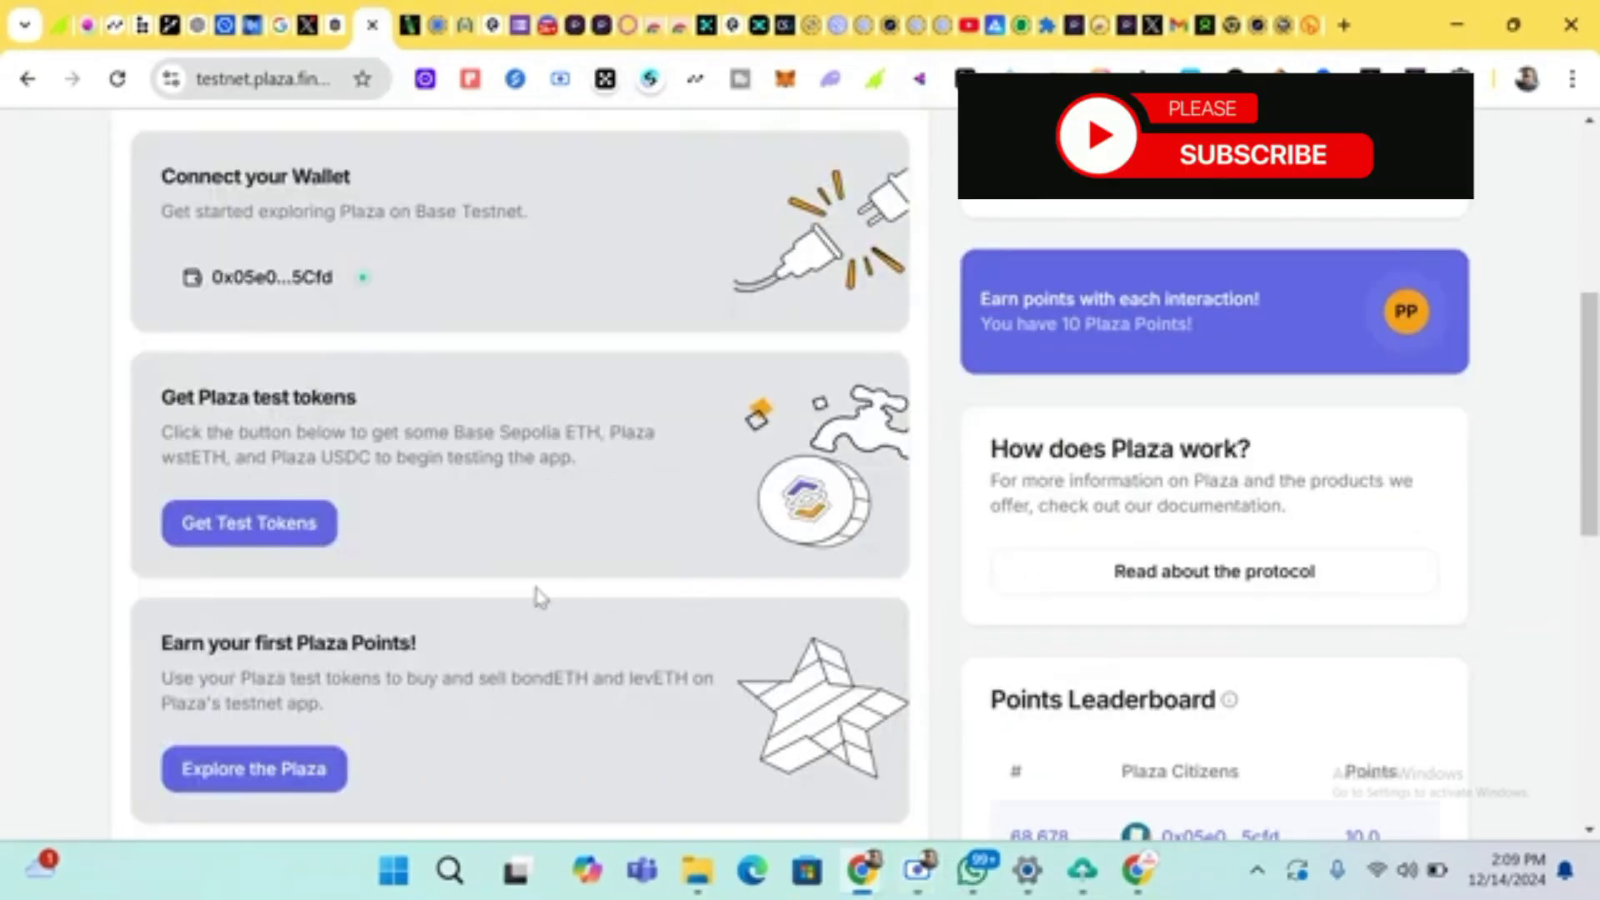
{"action": "scroll", "coordinate": [539, 597], "scroll_direction": "down", "scroll_amount": 2}
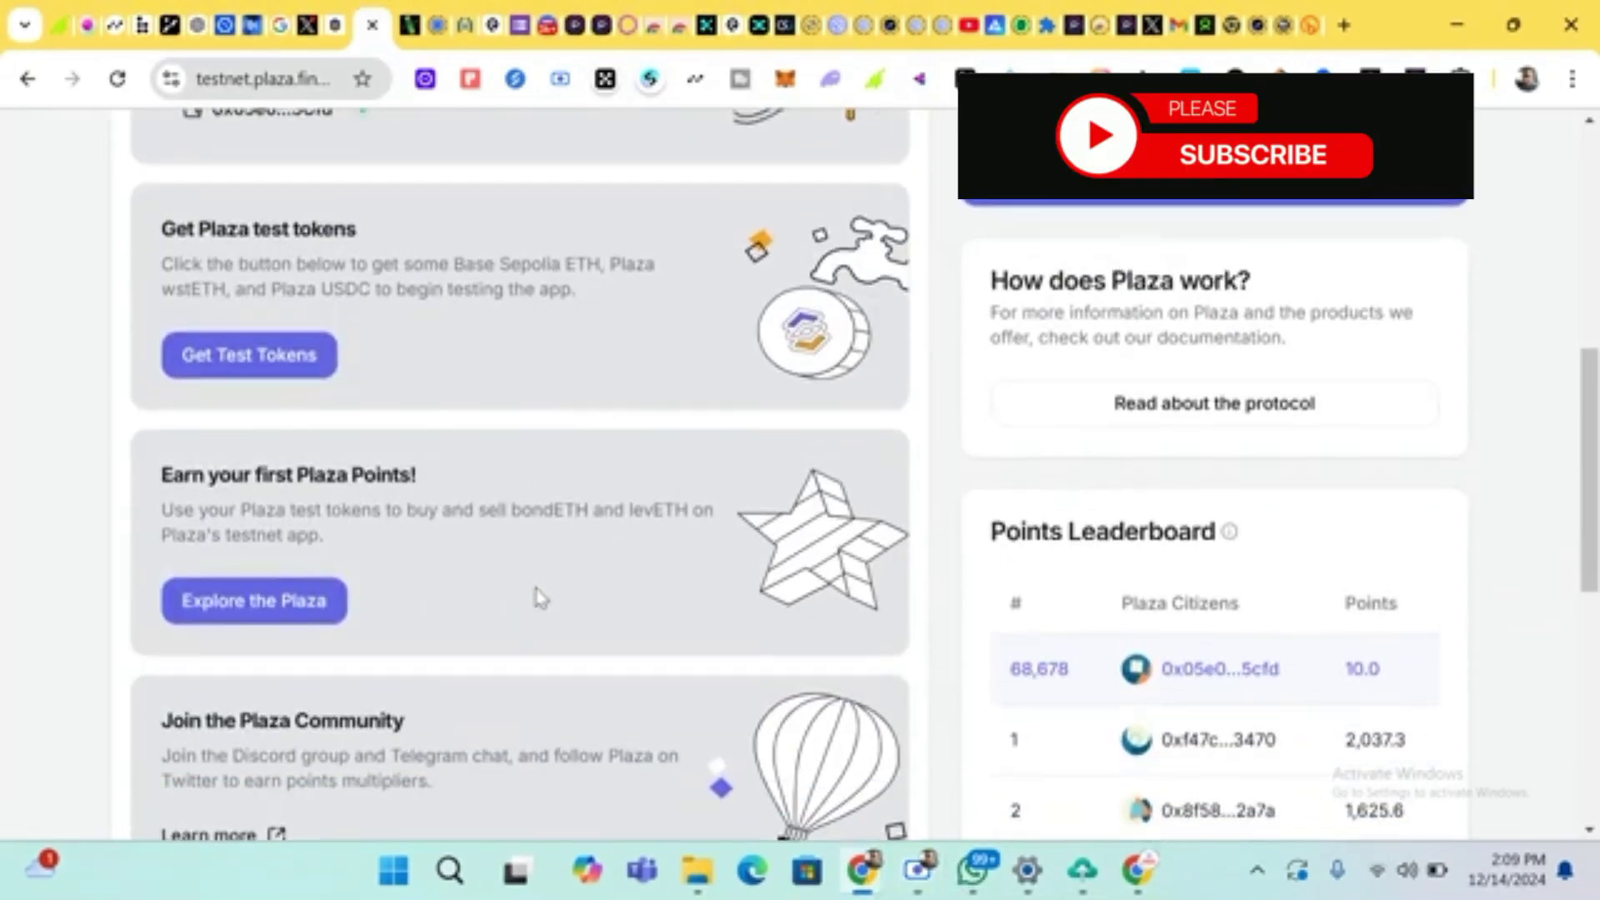
{"action": "scroll", "coordinate": [540, 597], "scroll_direction": "down", "scroll_amount": 1}
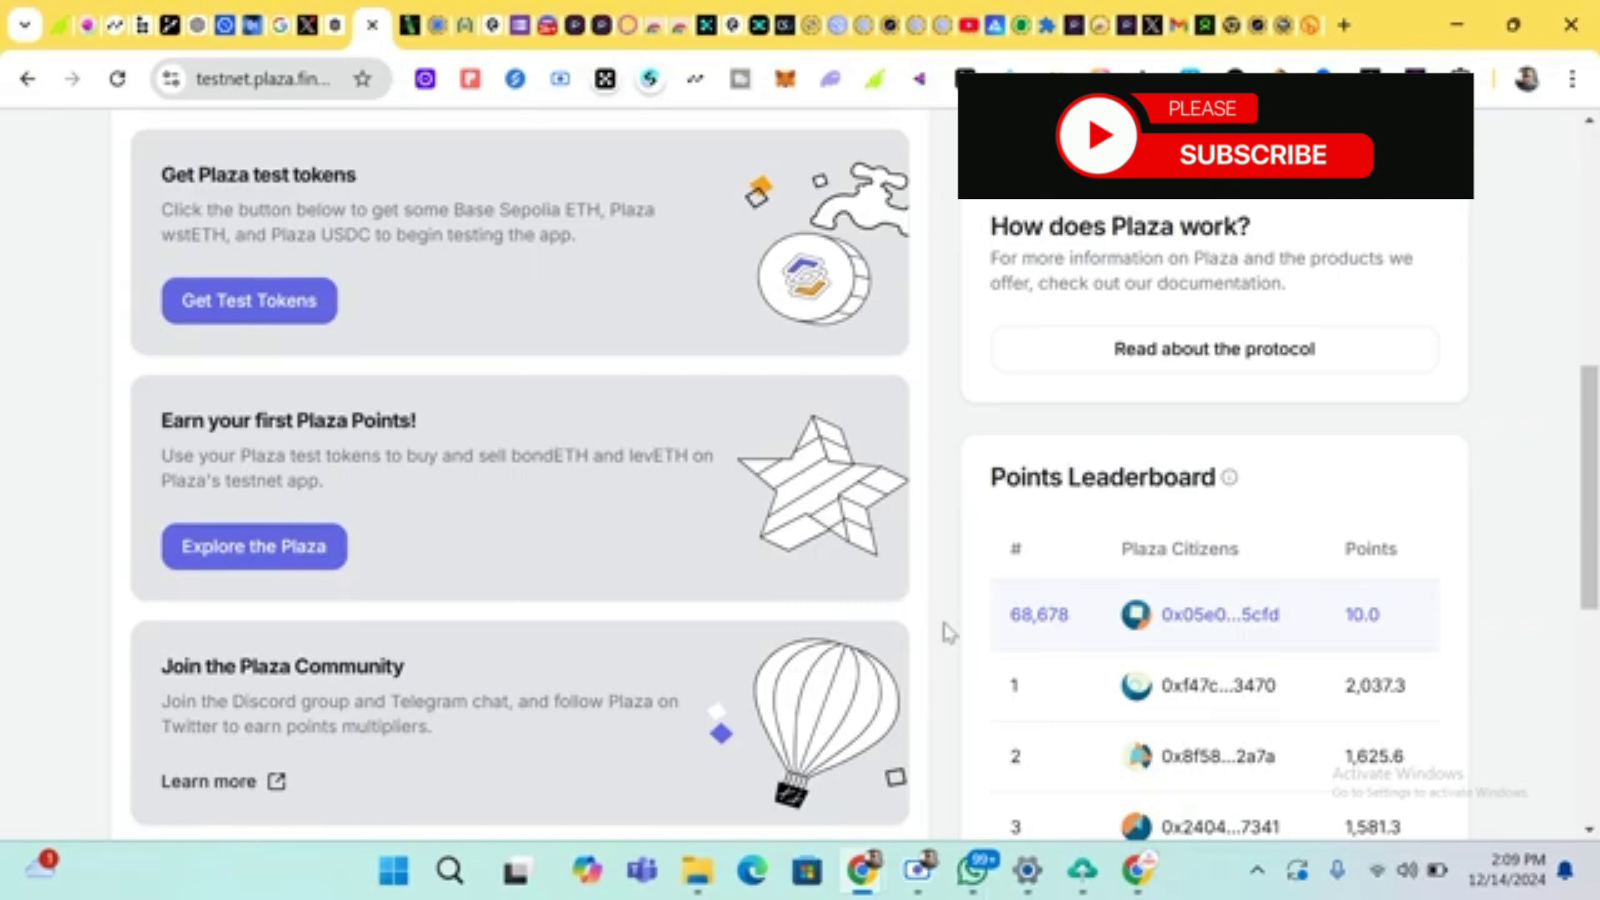
{"action": "scroll", "coordinate": [609, 524], "scroll_direction": "up", "scroll_amount": 3}
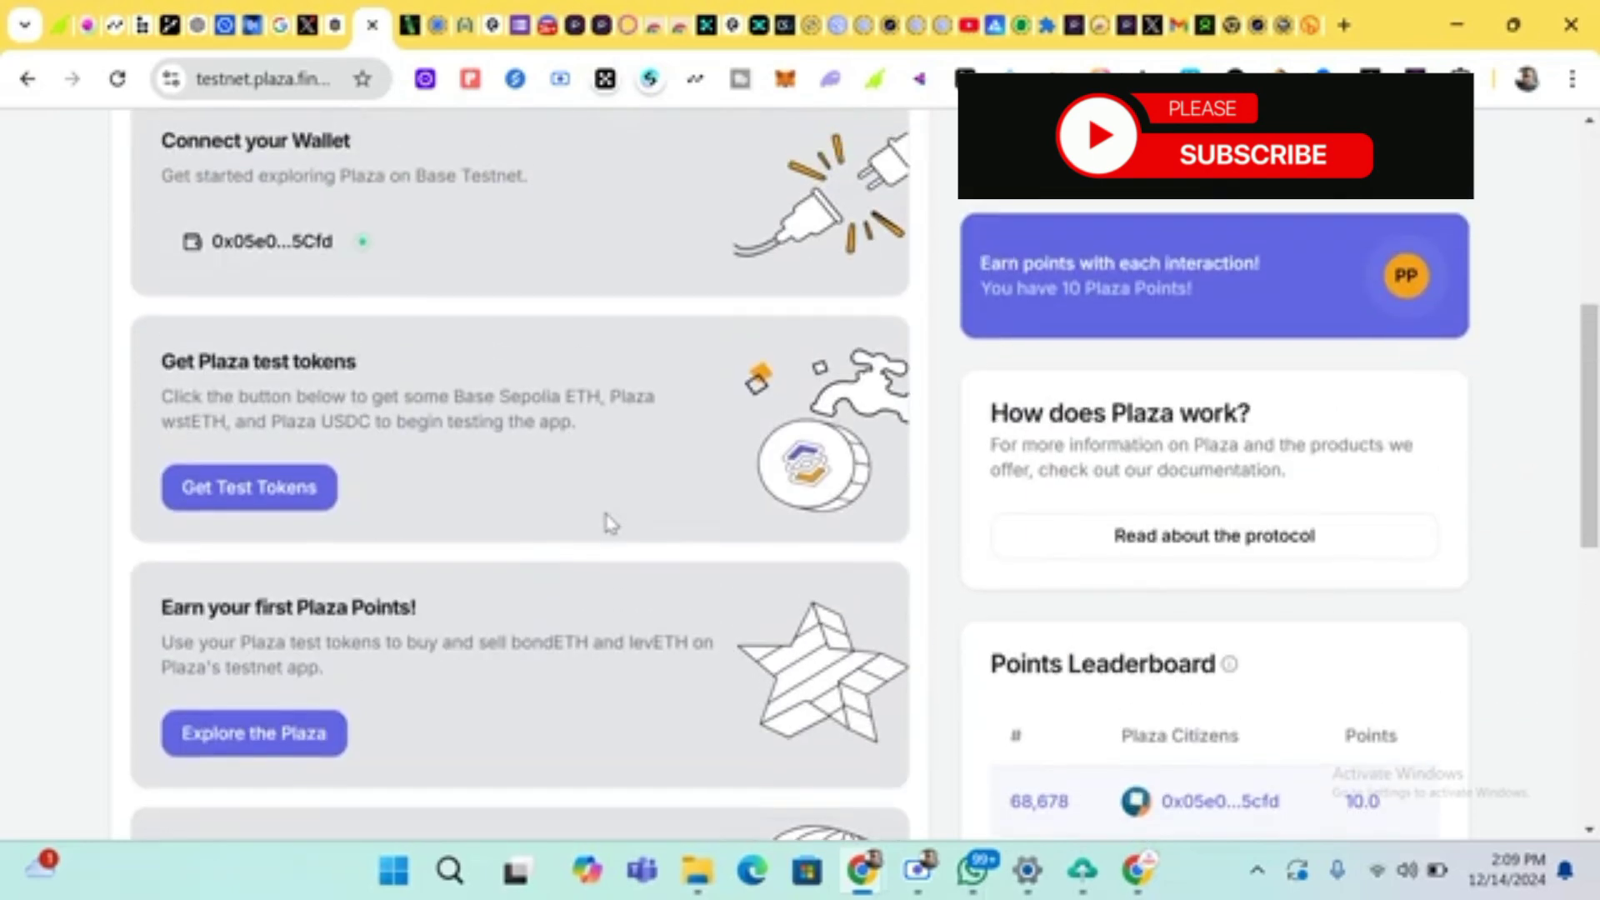
{"action": "scroll", "coordinate": [609, 524], "scroll_direction": "up", "scroll_amount": 1}
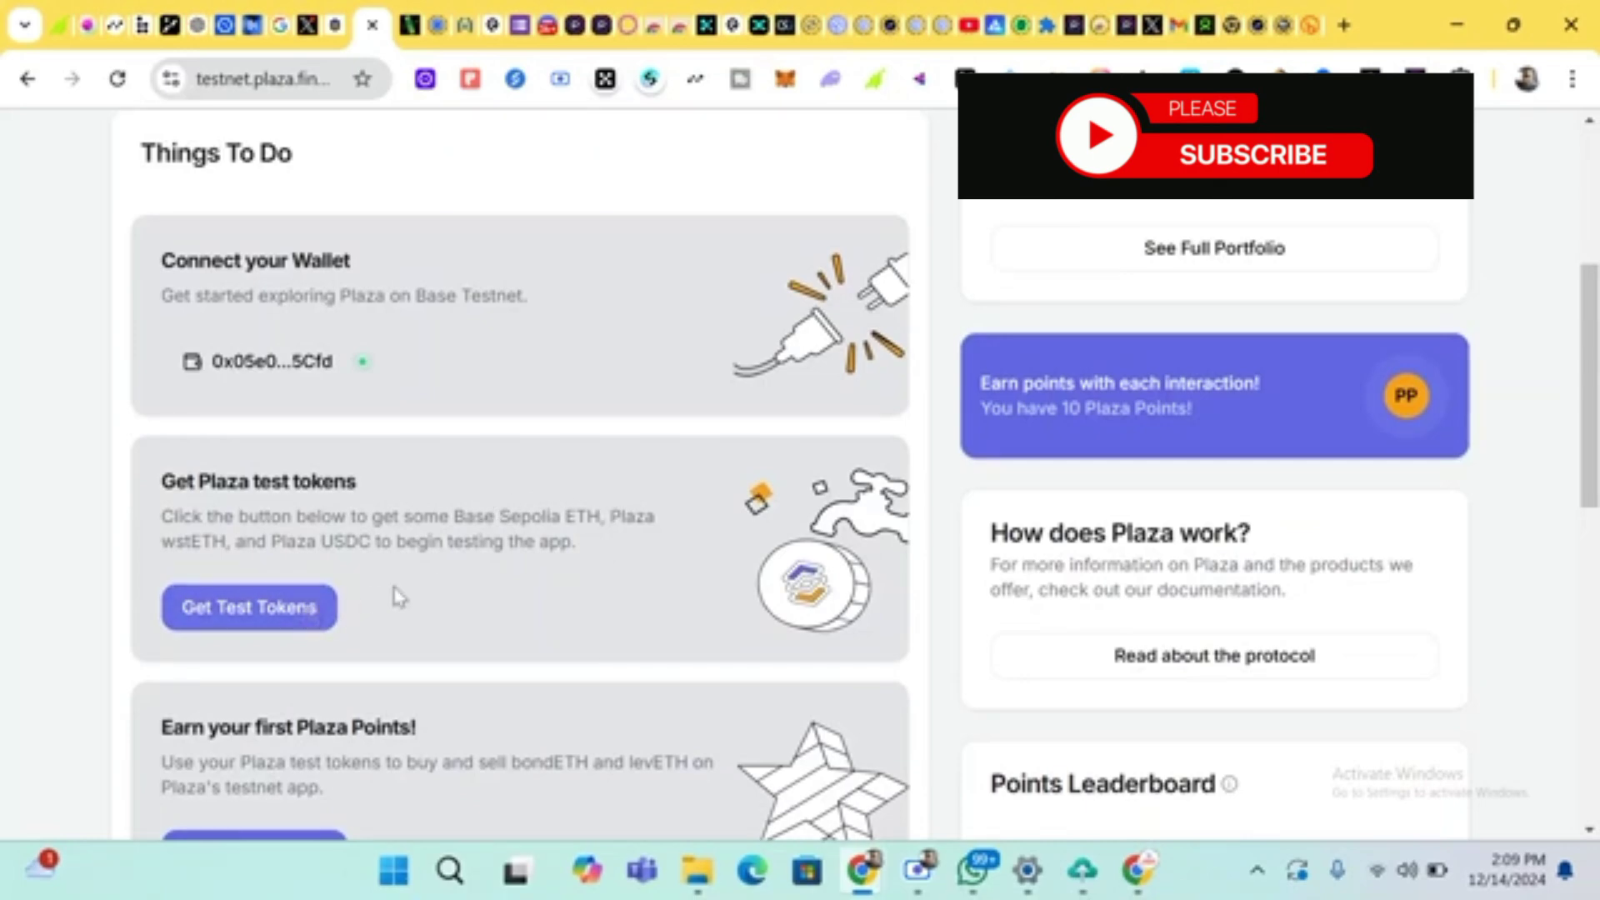
{"action": "left_click", "coordinate": [784, 83]}
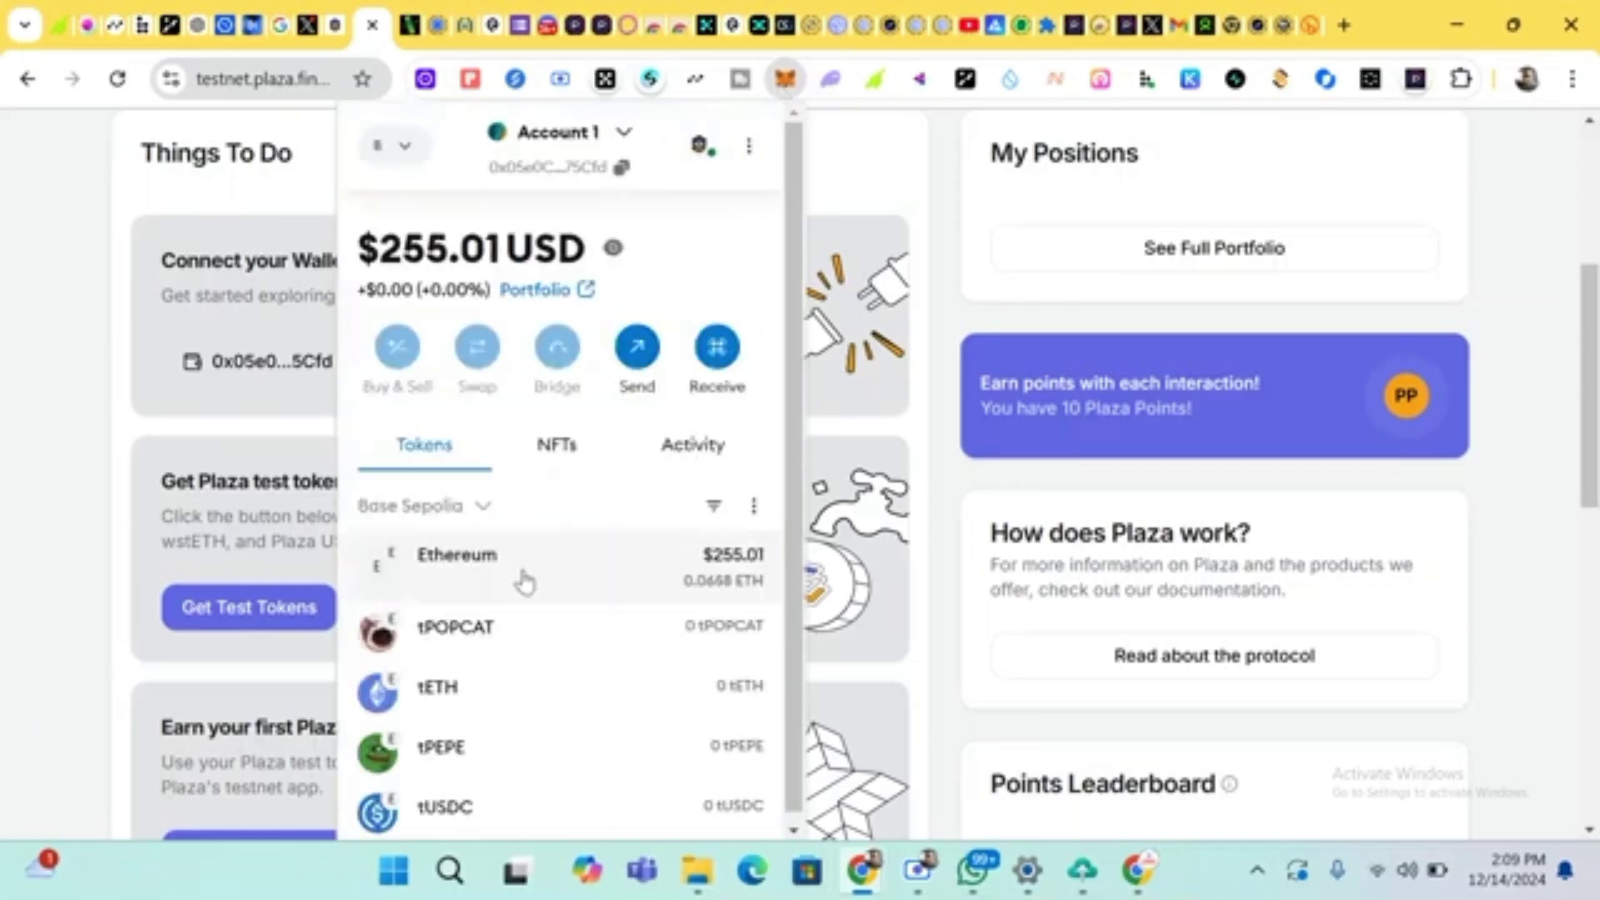
{"action": "scroll", "coordinate": [524, 581], "scroll_direction": "down", "scroll_amount": 1}
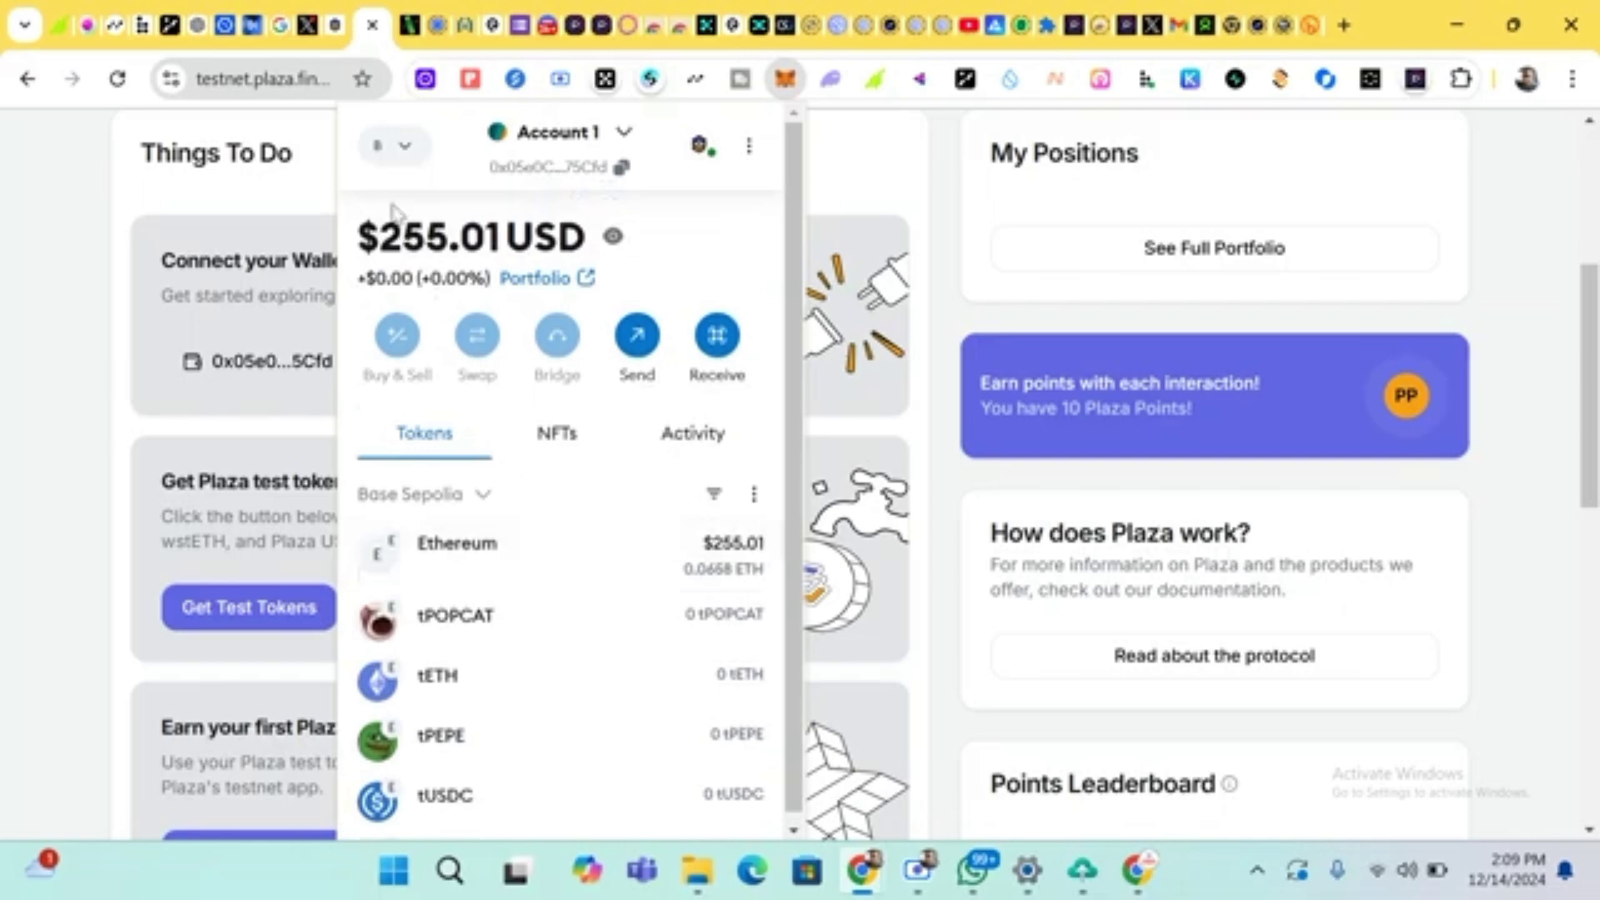
{"action": "left_click", "coordinate": [404, 153]}
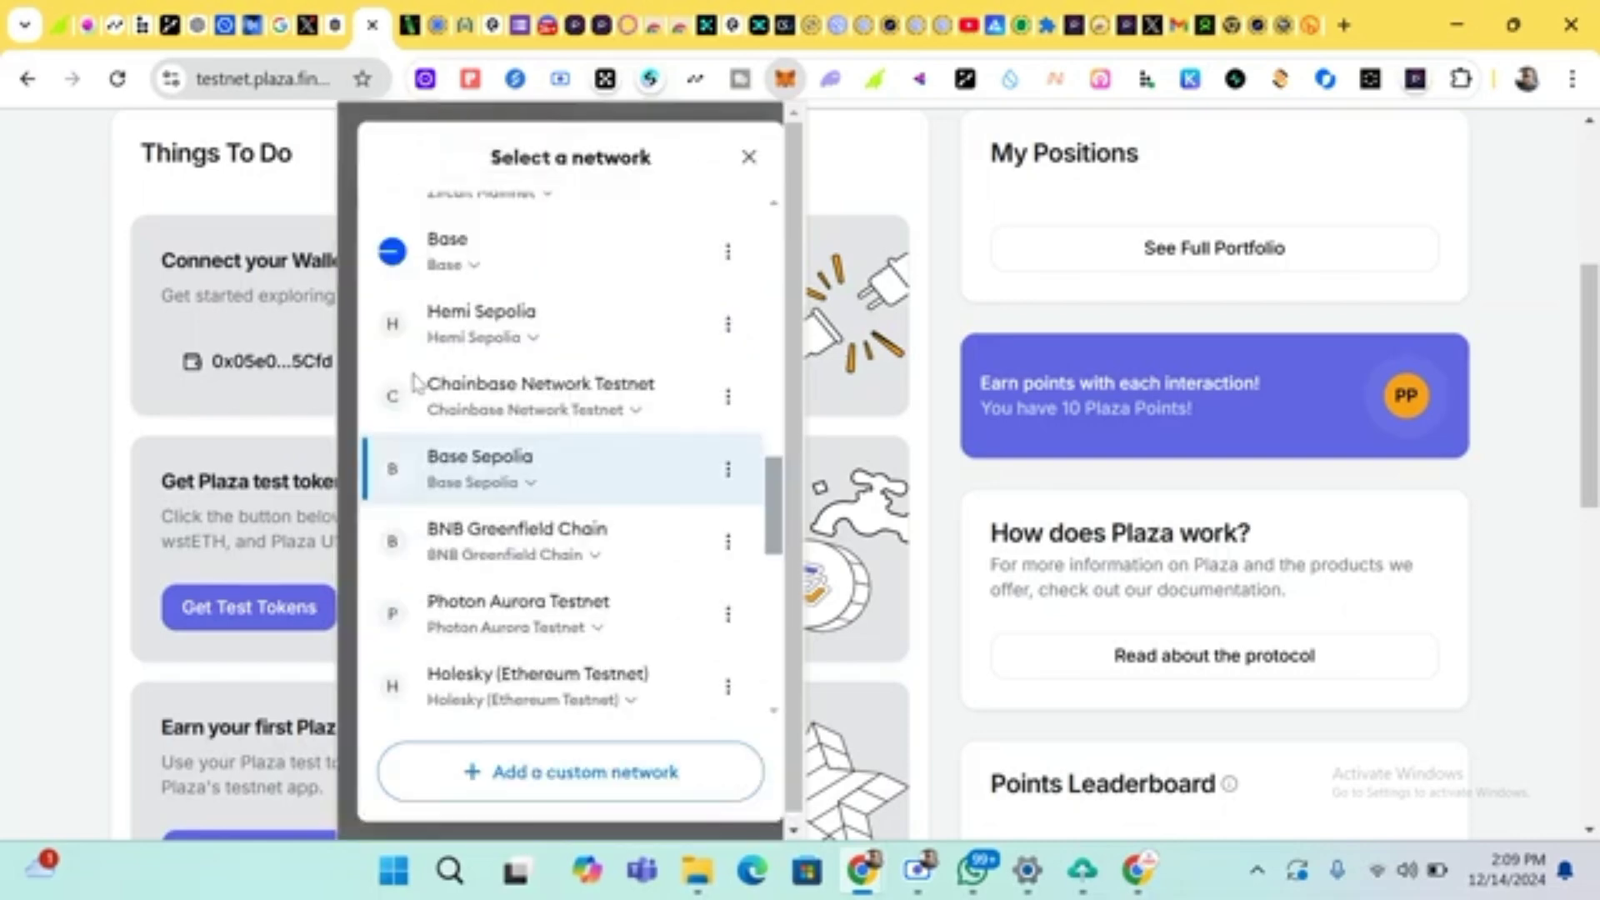
{"action": "scroll", "coordinate": [447, 633], "scroll_direction": "down", "scroll_amount": 10}
{"action": "scroll", "coordinate": [450, 624], "scroll_direction": "up", "scroll_amount": 2}
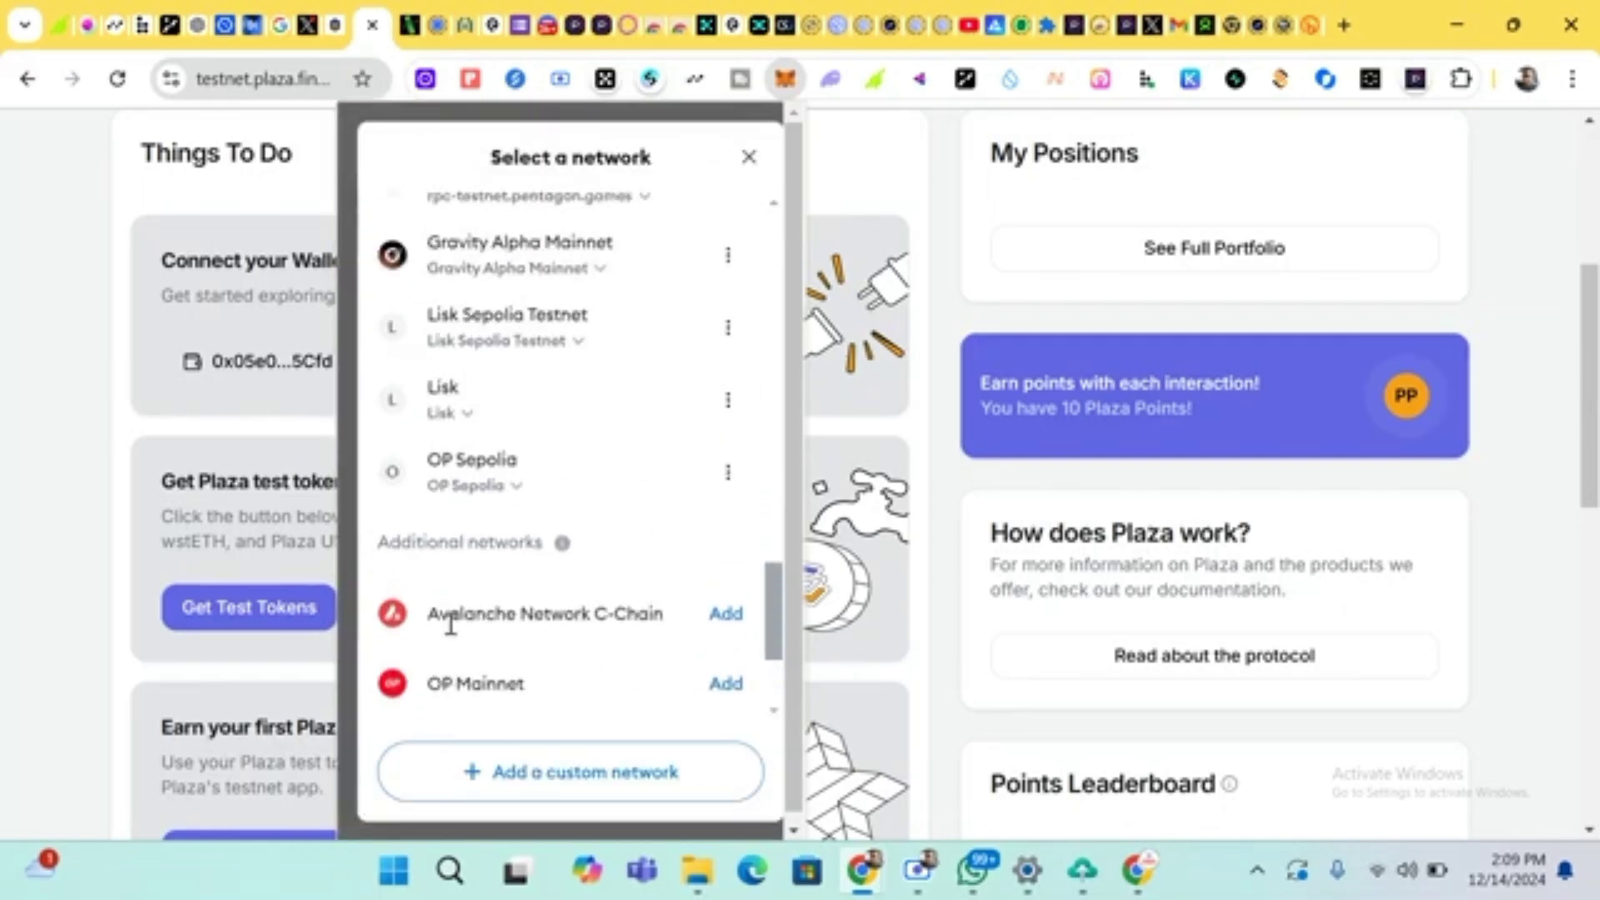
{"action": "scroll", "coordinate": [450, 625], "scroll_direction": "down", "scroll_amount": 3}
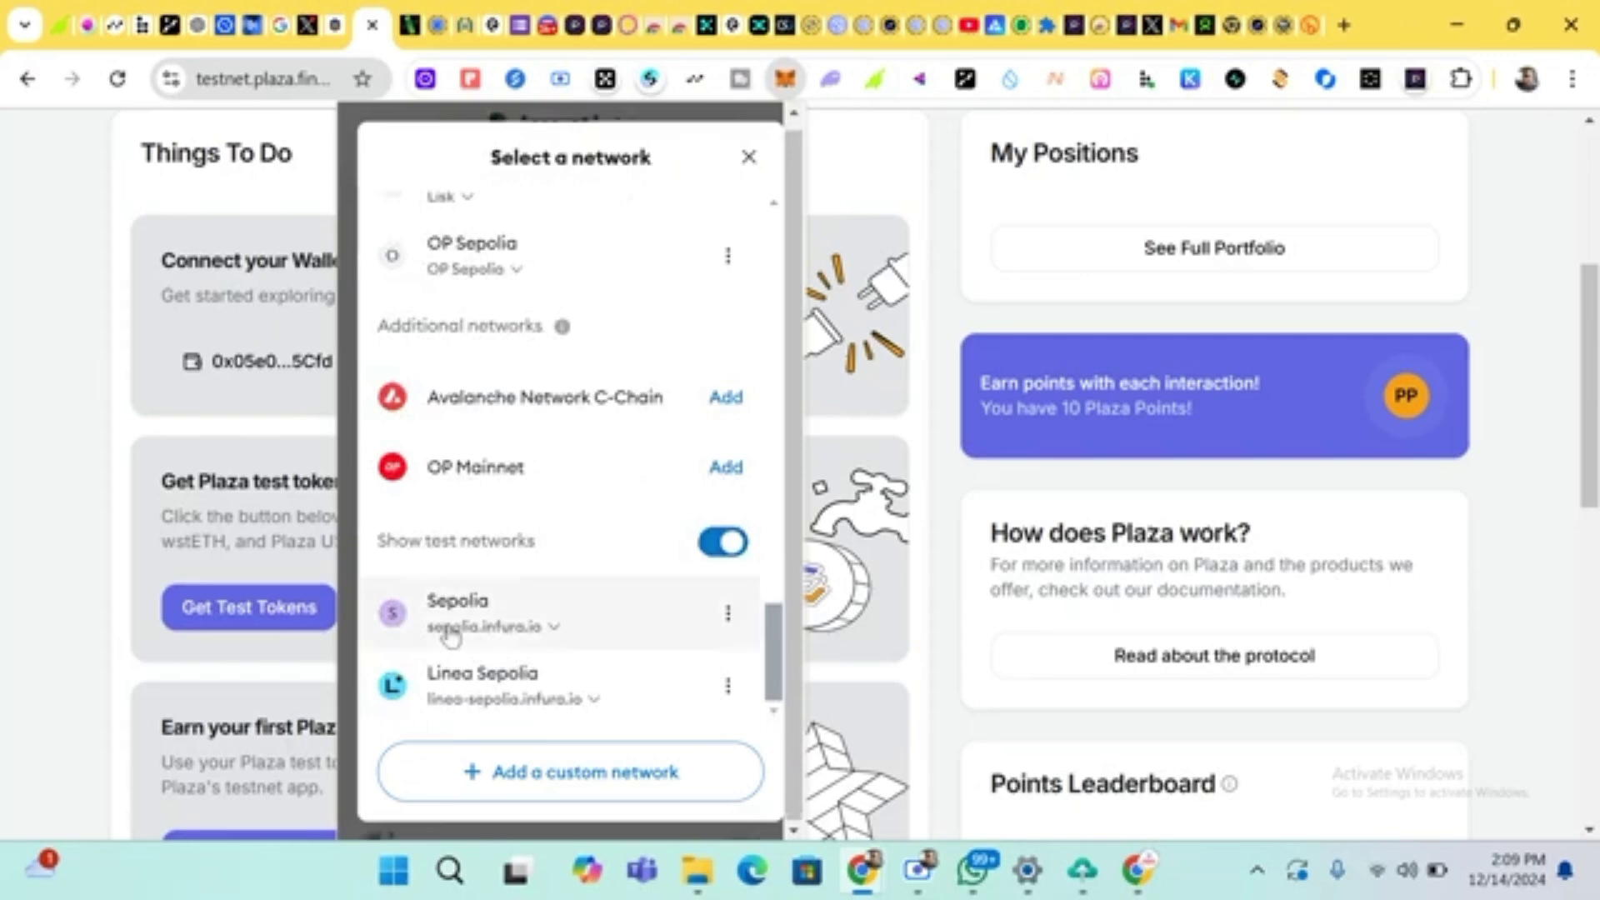
{"action": "left_click", "coordinate": [450, 632]}
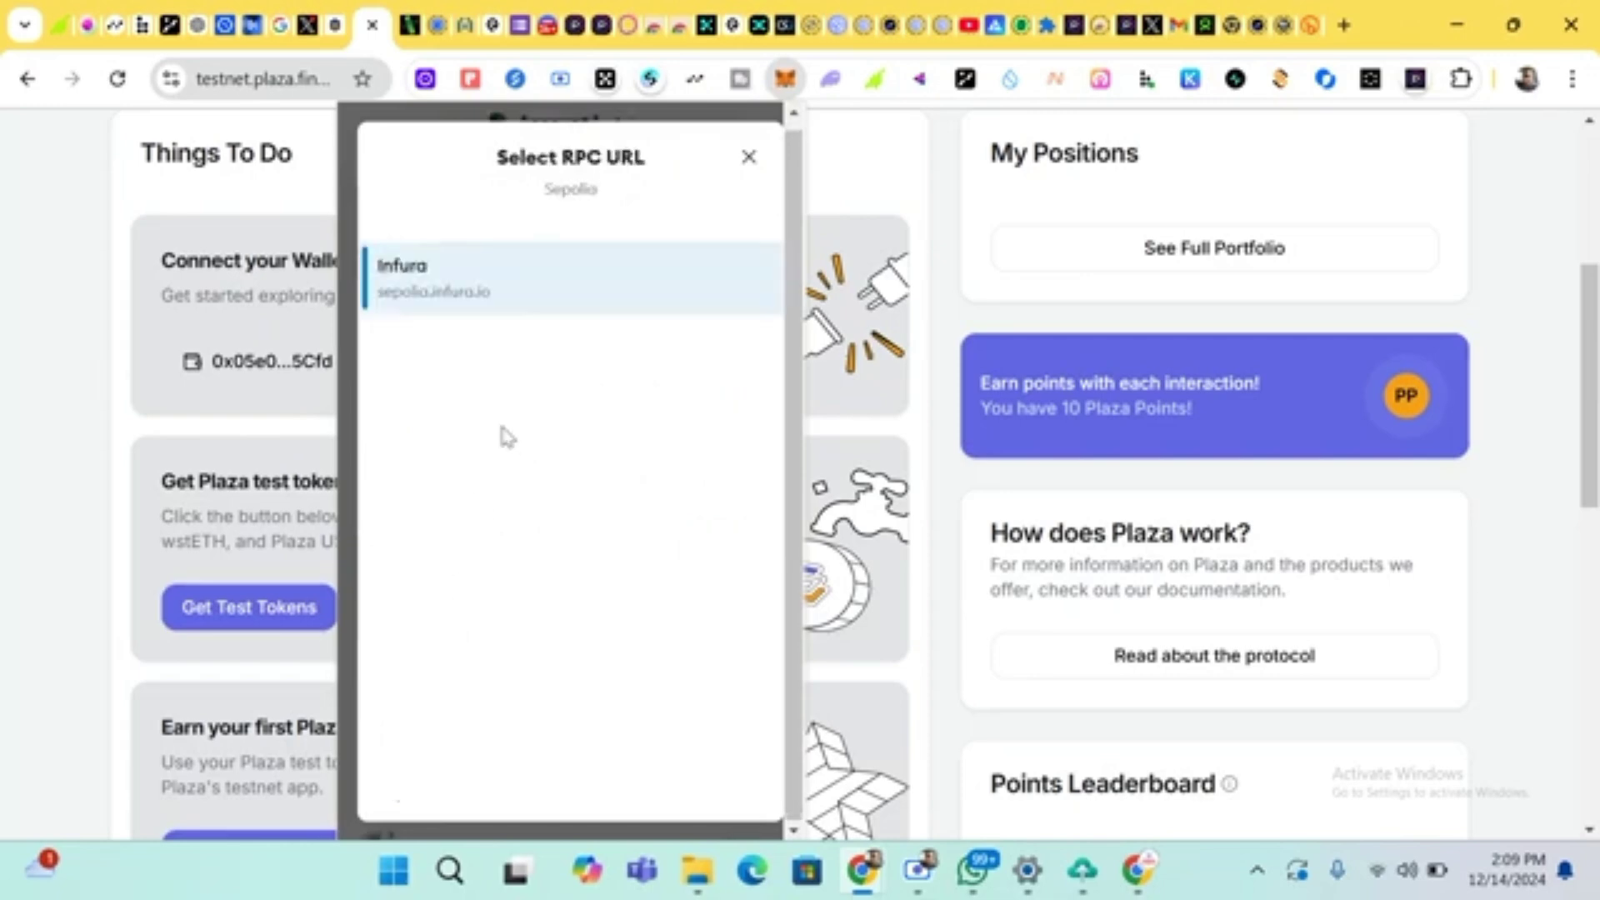
{"action": "left_click", "coordinate": [747, 159]}
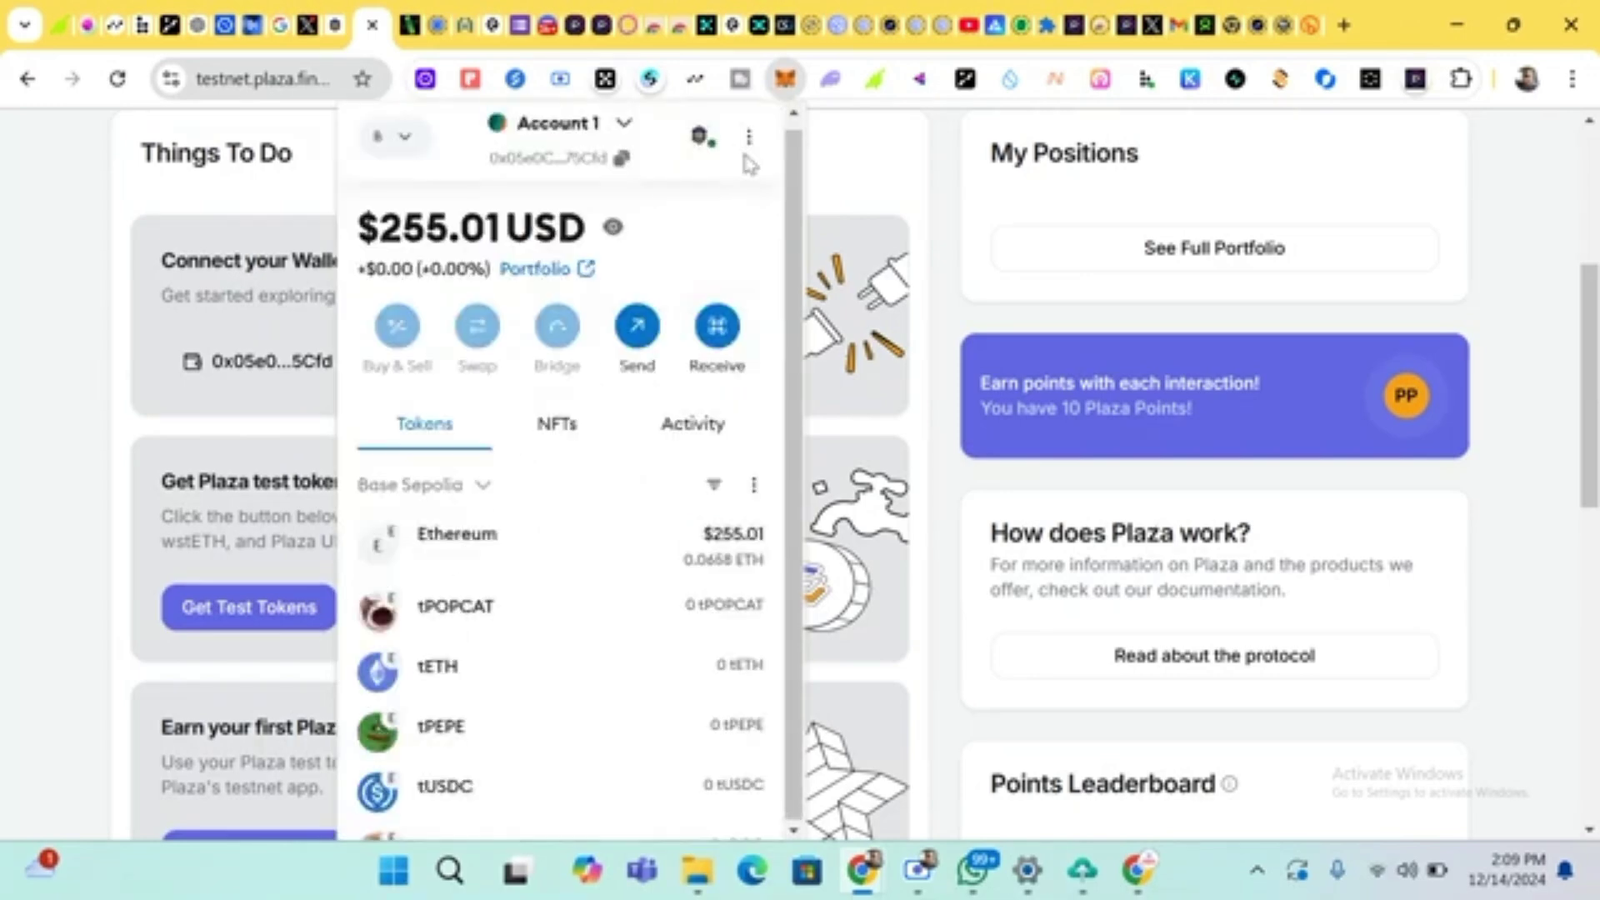
{"action": "left_click", "coordinate": [844, 171]}
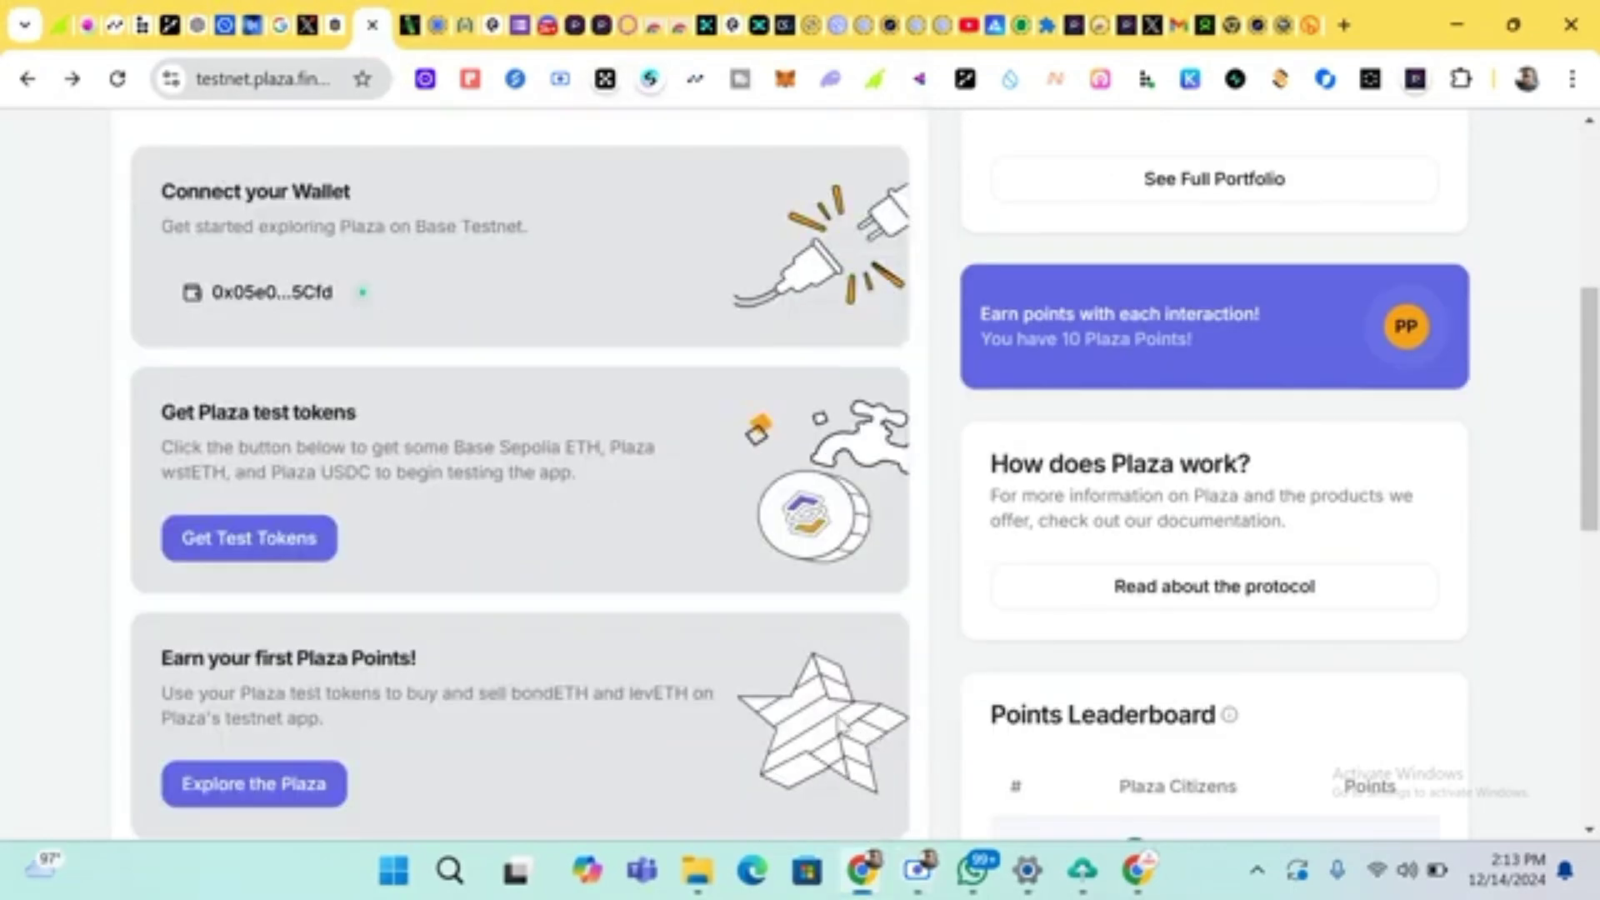
Open the Plaza testnet app and check My Rank: 68,691 with 10.0 points
{"action": "scroll", "coordinate": [727, 707], "scroll_direction": "down", "scroll_amount": 1}
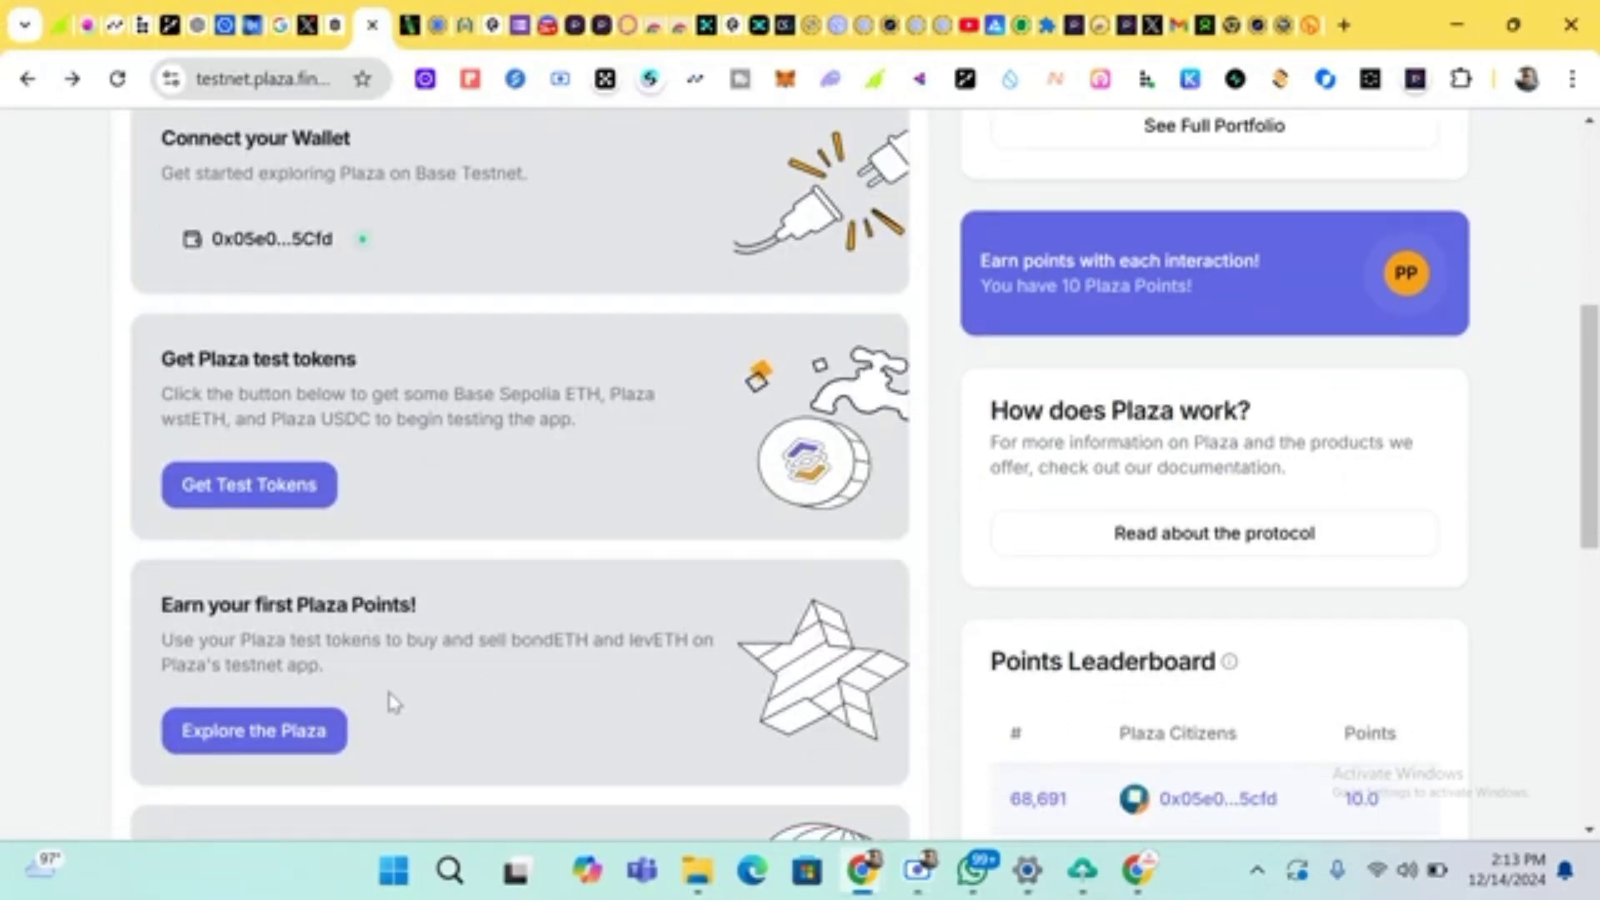
{"action": "left_click", "coordinate": [314, 742]}
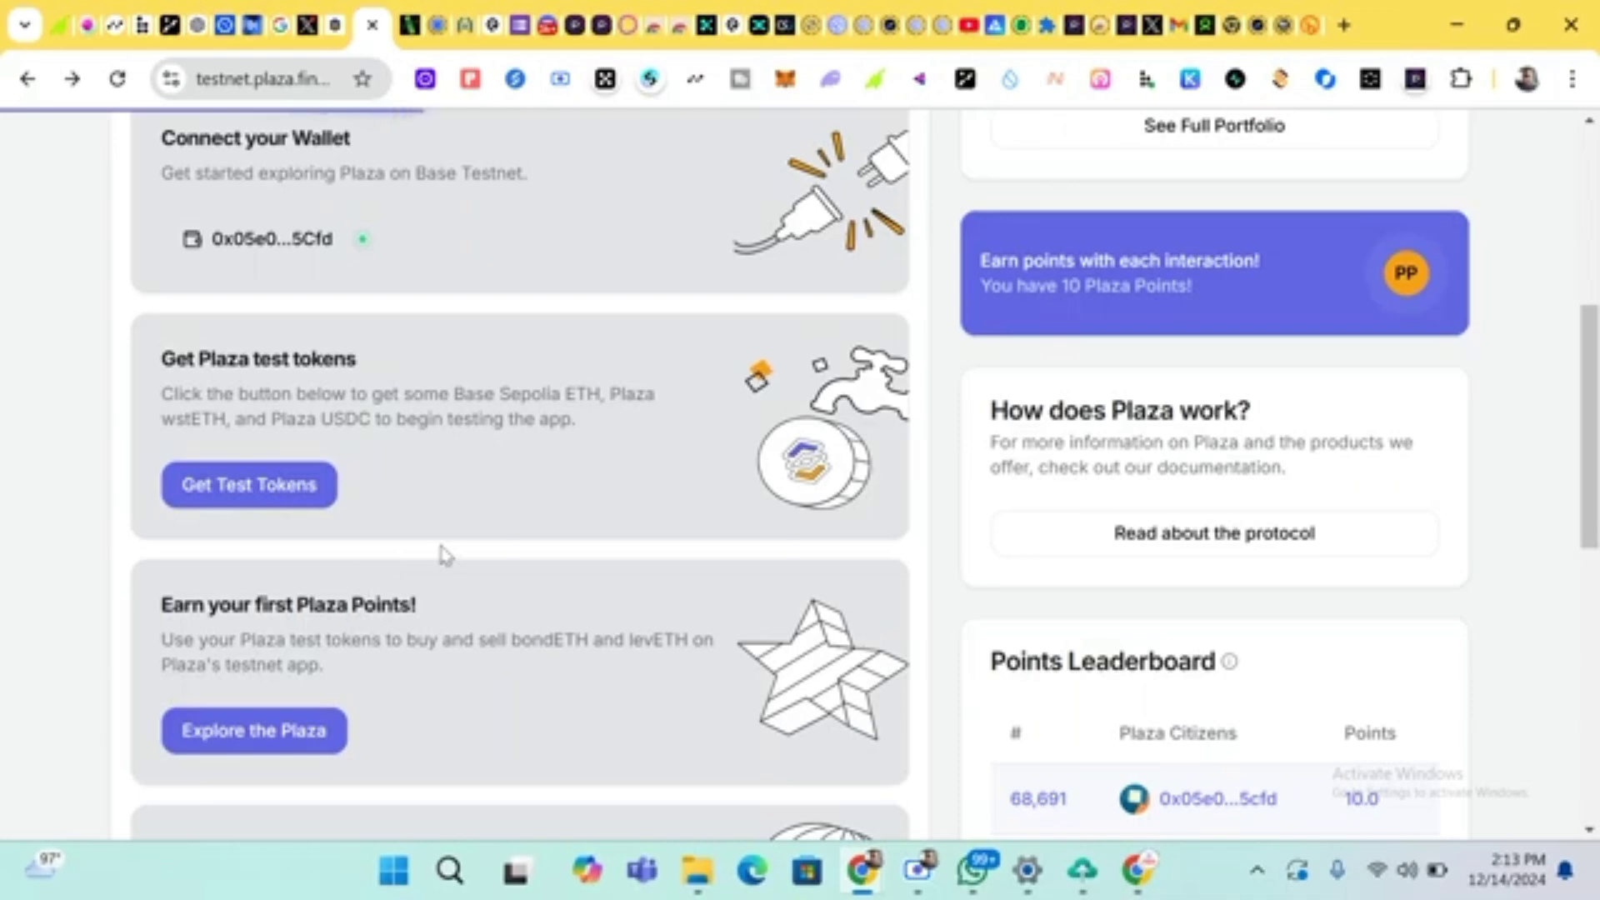
{"action": "scroll", "coordinate": [446, 556], "scroll_direction": "down", "scroll_amount": 3}
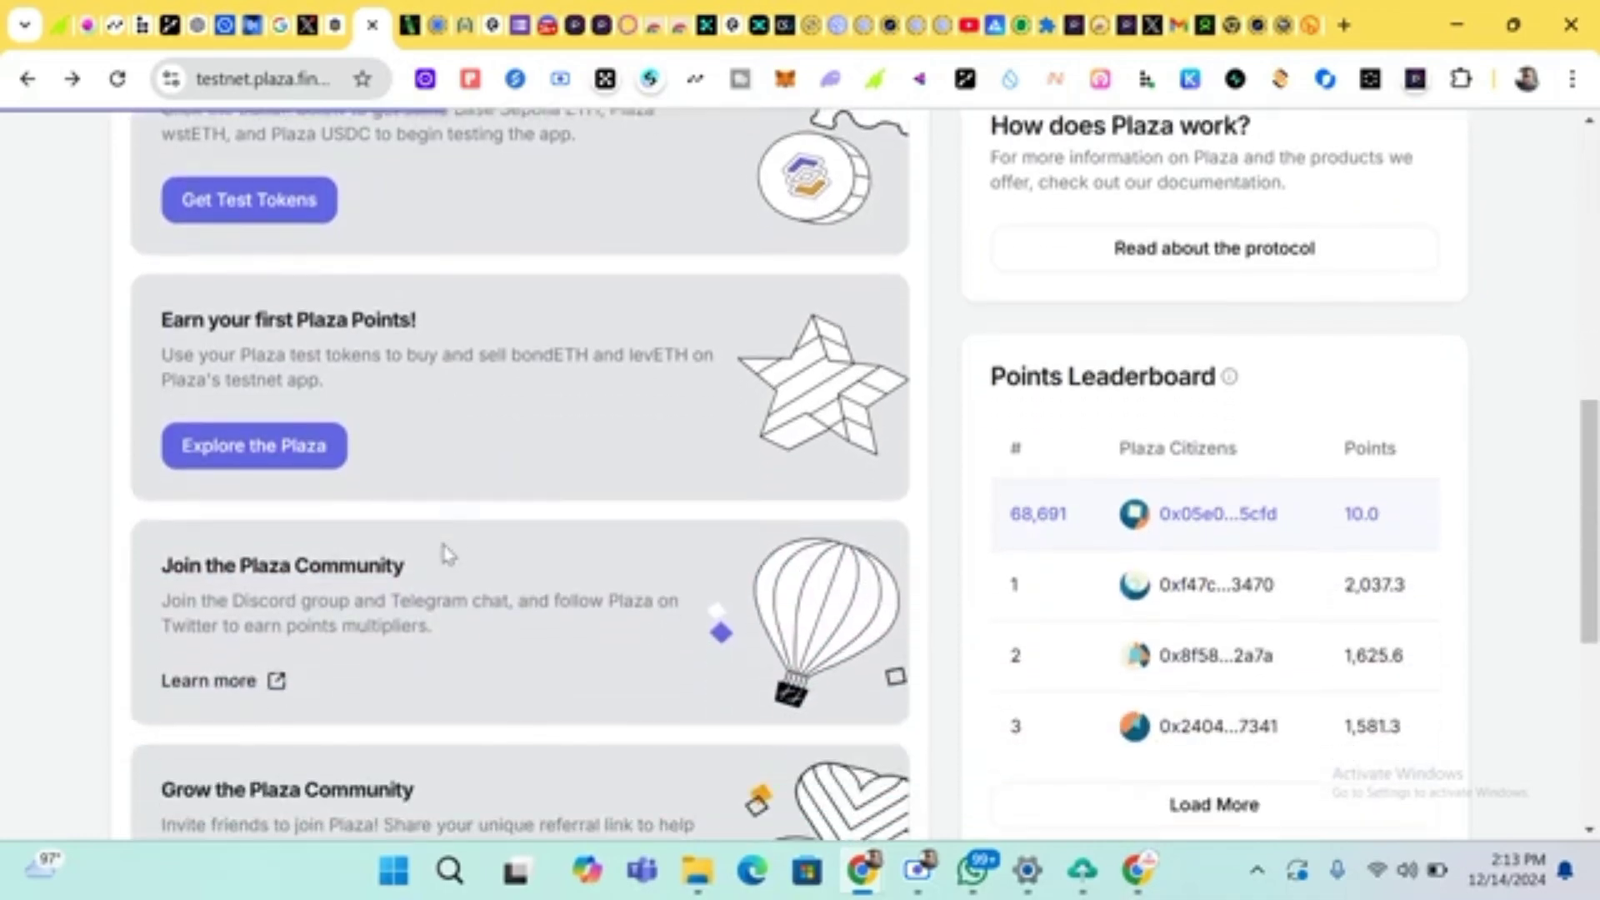
{"action": "scroll", "coordinate": [447, 554], "scroll_direction": "down", "scroll_amount": 1}
{"action": "scroll", "coordinate": [447, 554], "scroll_direction": "up", "scroll_amount": 2}
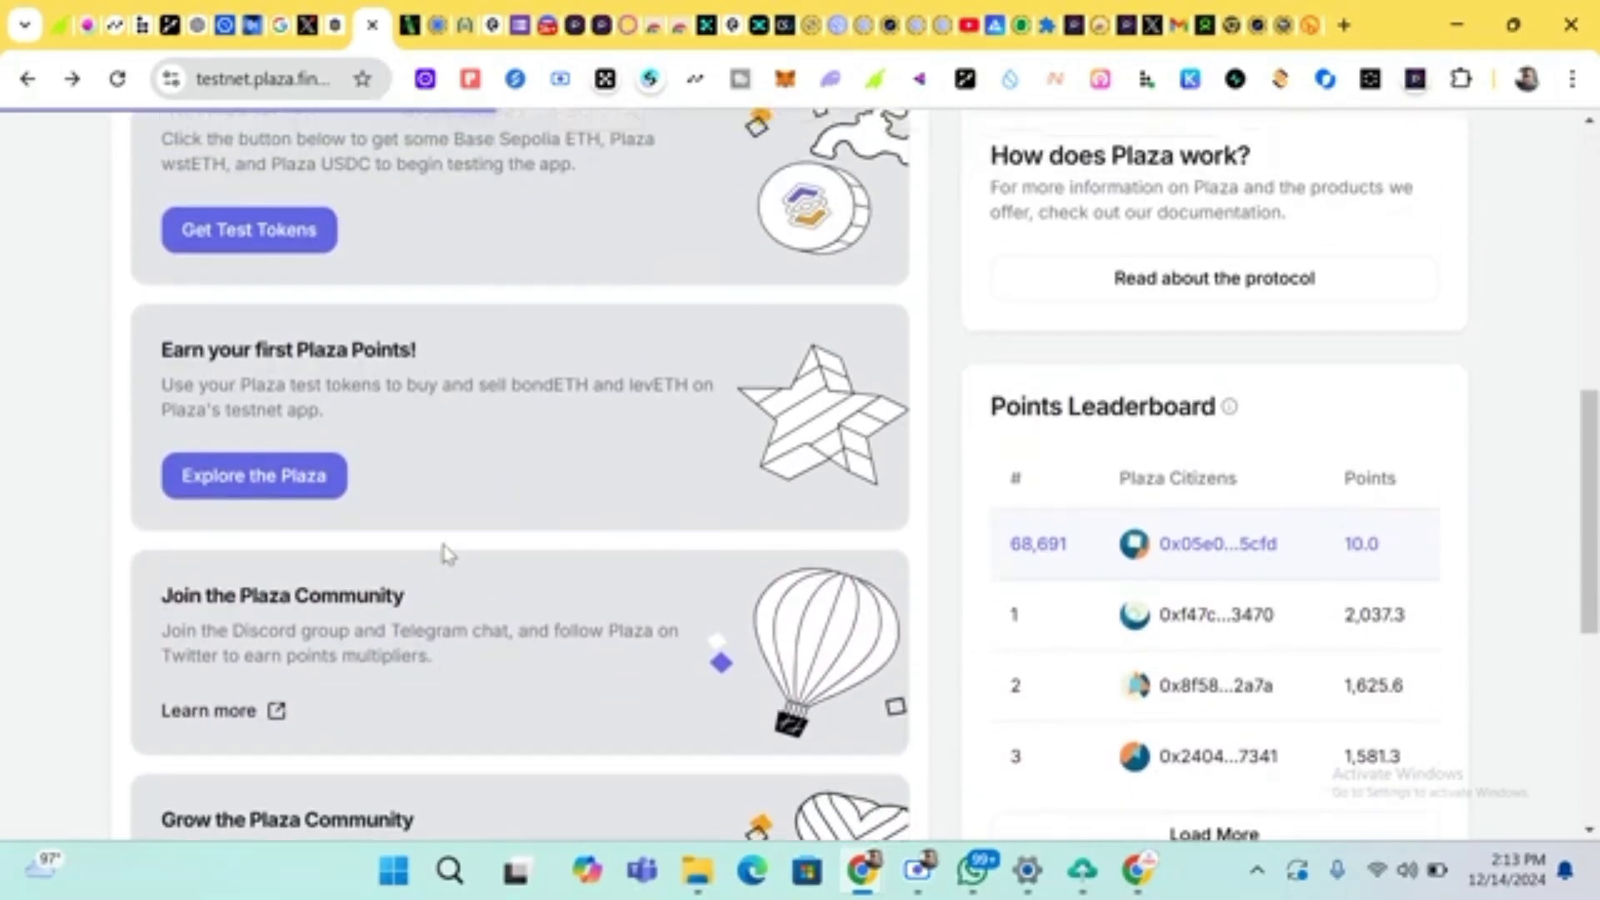
{"action": "scroll", "coordinate": [448, 554], "scroll_direction": "up", "scroll_amount": 2}
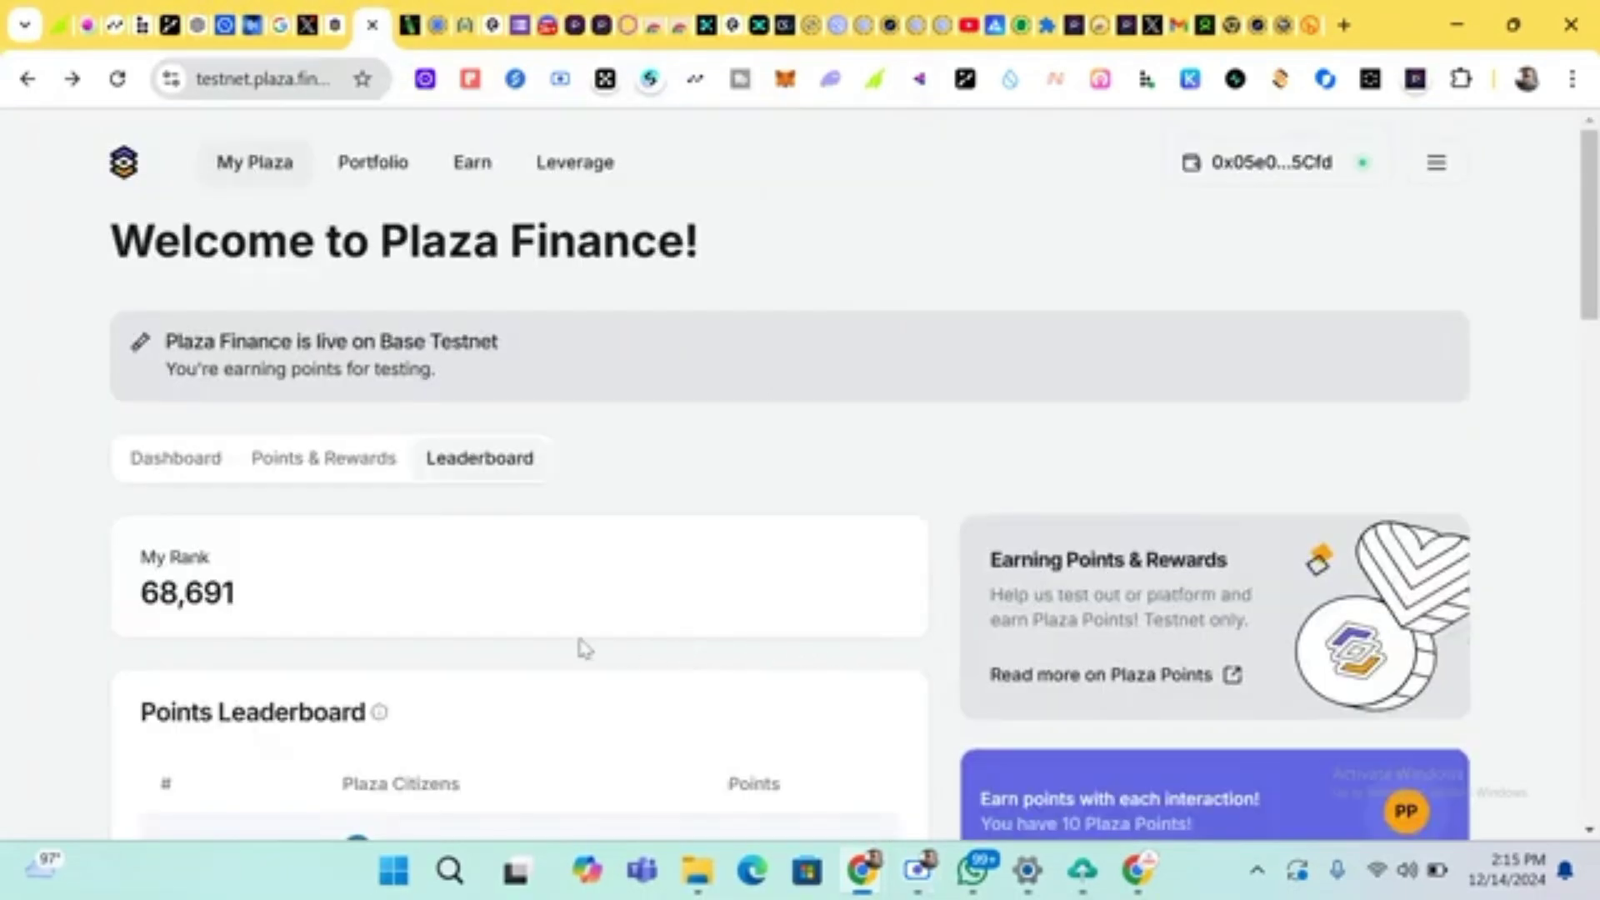
{"action": "scroll", "coordinate": [568, 649], "scroll_direction": "down", "scroll_amount": 1}
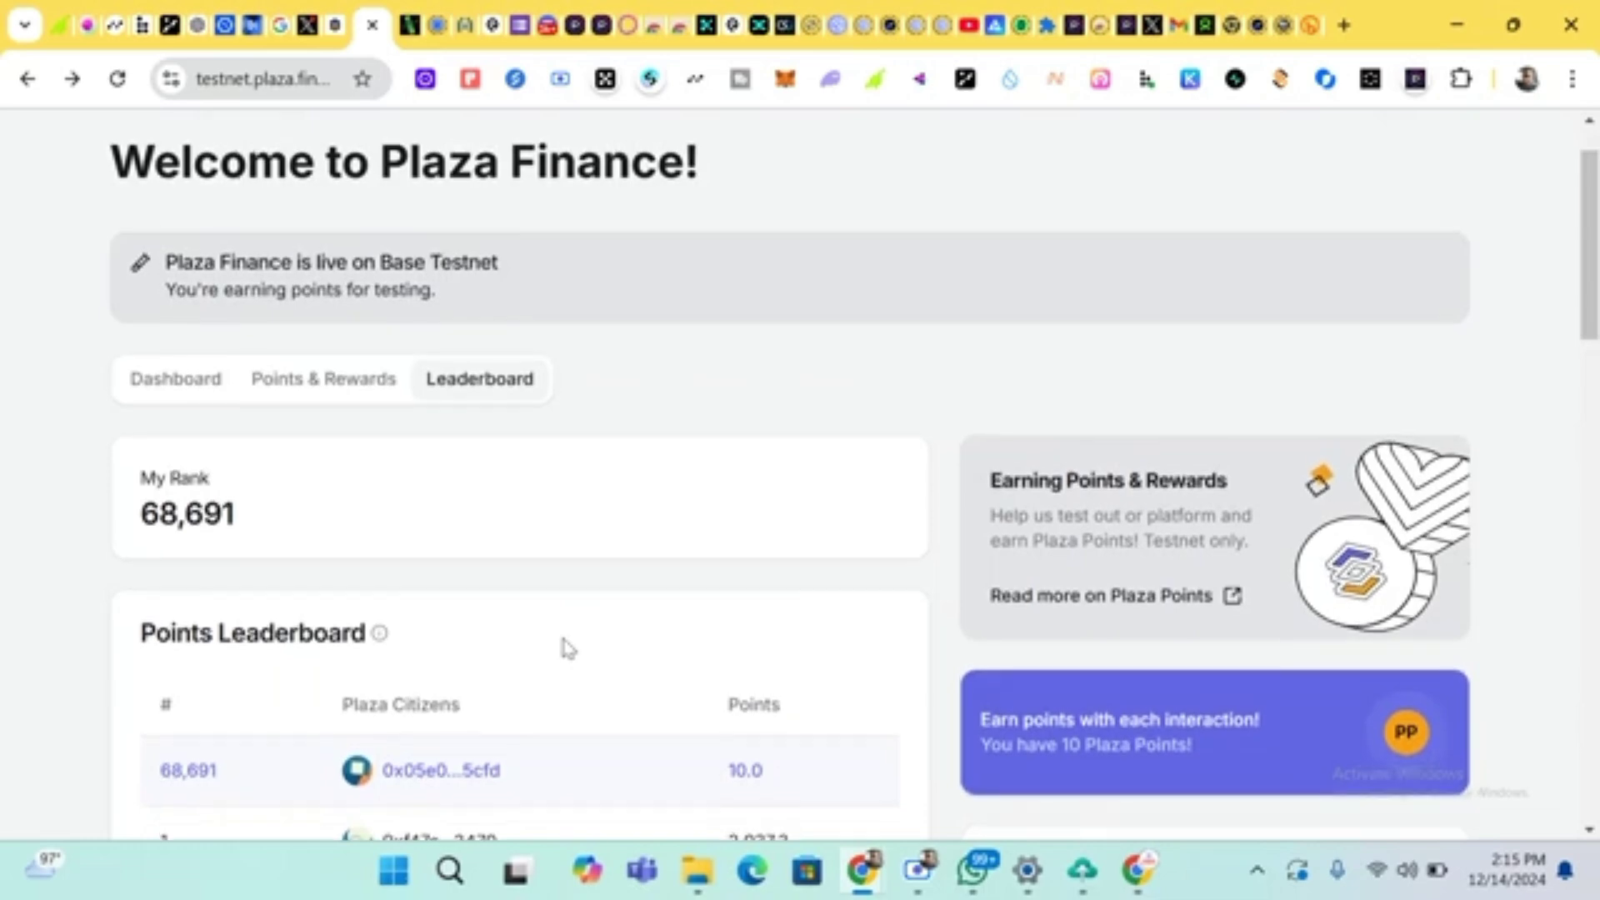
{"action": "scroll", "coordinate": [568, 649], "scroll_direction": "up", "scroll_amount": 1}
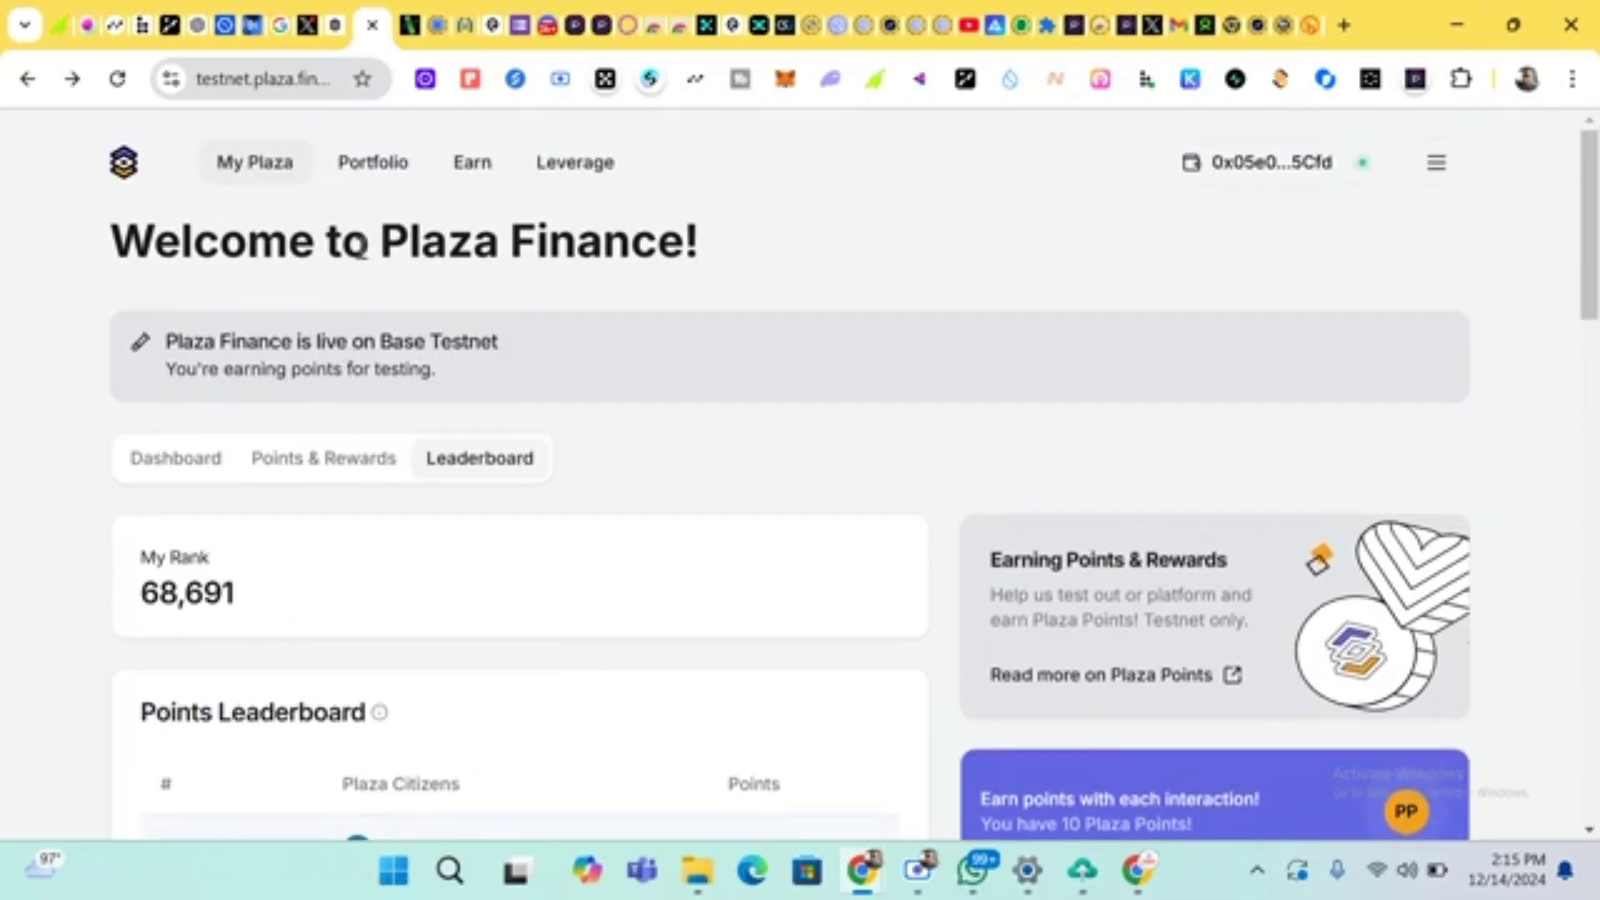
Go to the Earn page showing bondETH at $100.00 with 10.14% yield
{"action": "left_click", "coordinate": [463, 177]}
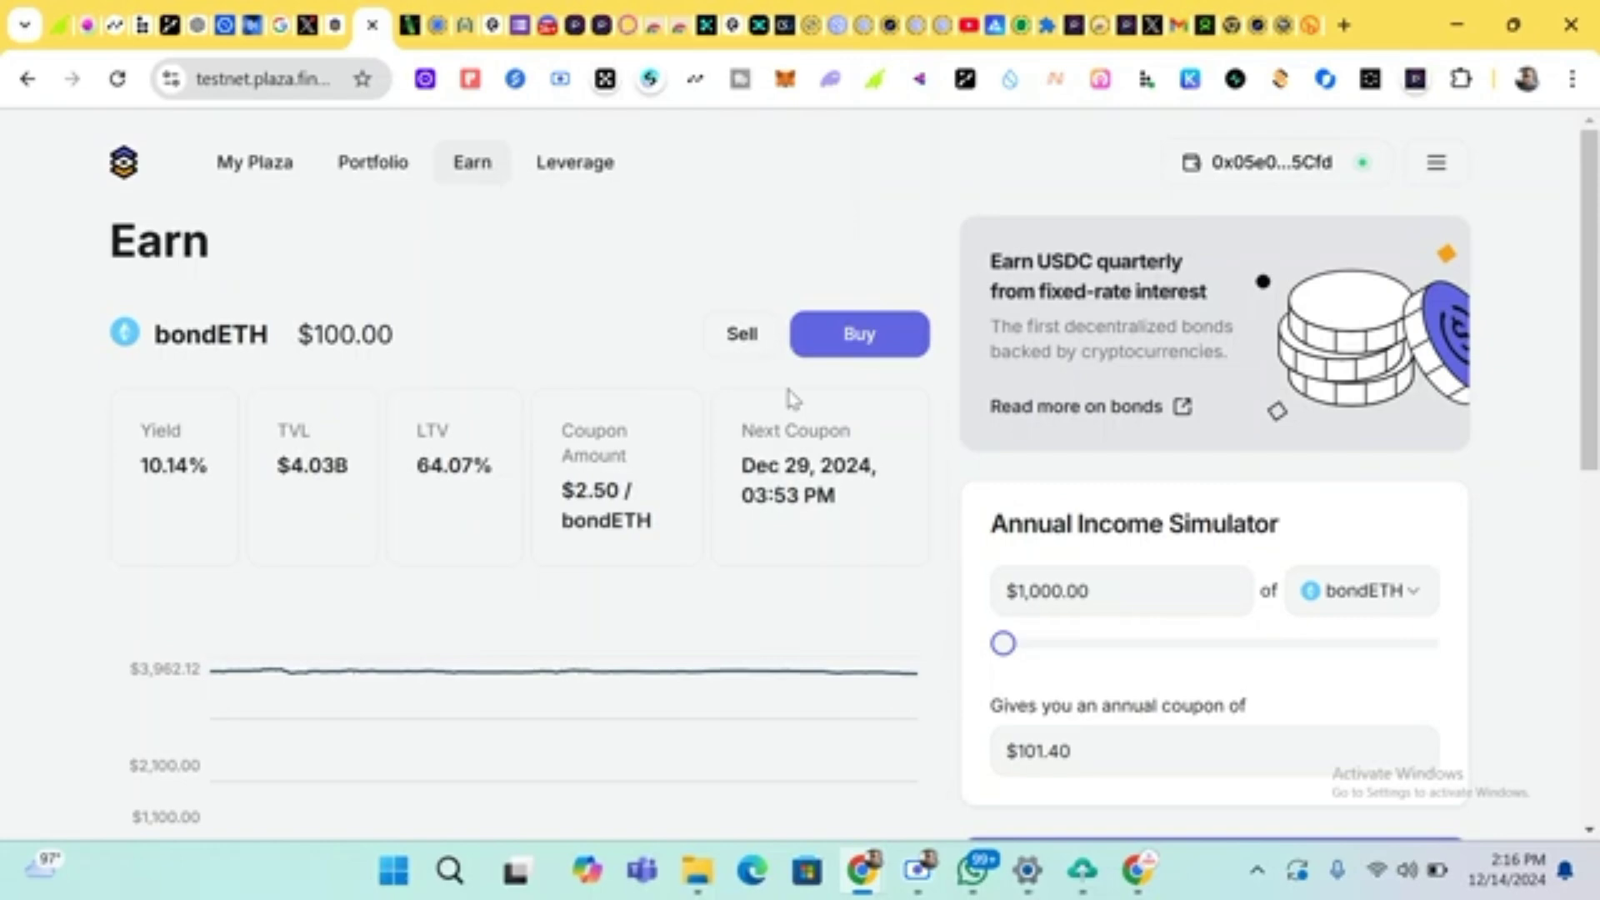
Buy bondETH with 0.0001 wstETH, for about 0.00387 bondETH
{"action": "left_click", "coordinate": [837, 348]}
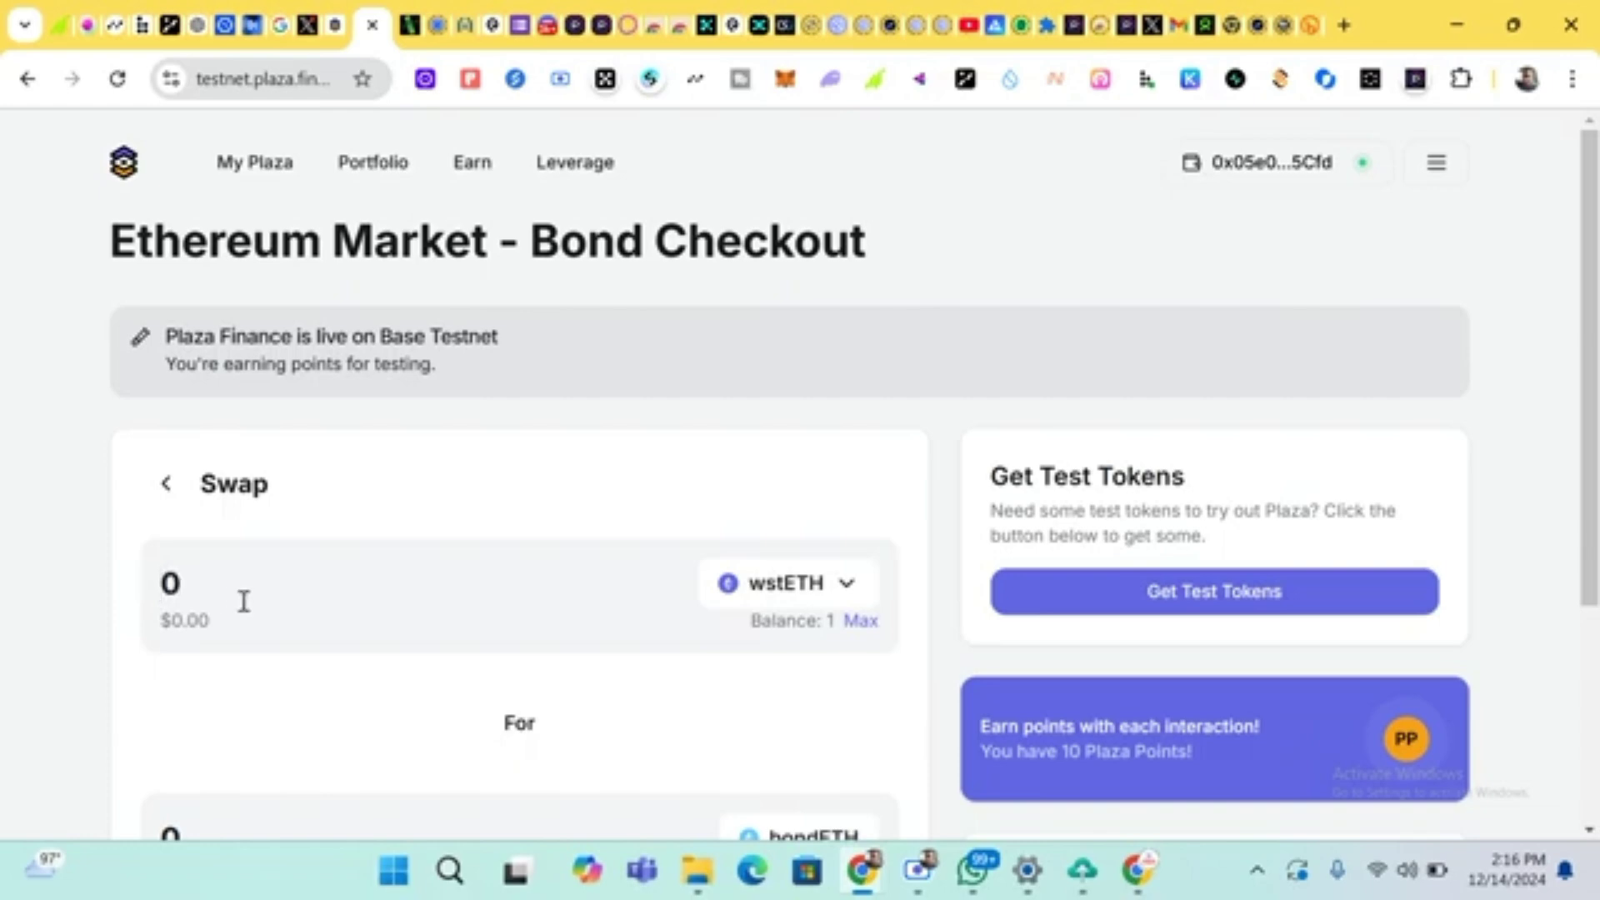
{"action": "scroll", "coordinate": [243, 601], "scroll_direction": "down", "scroll_amount": 1}
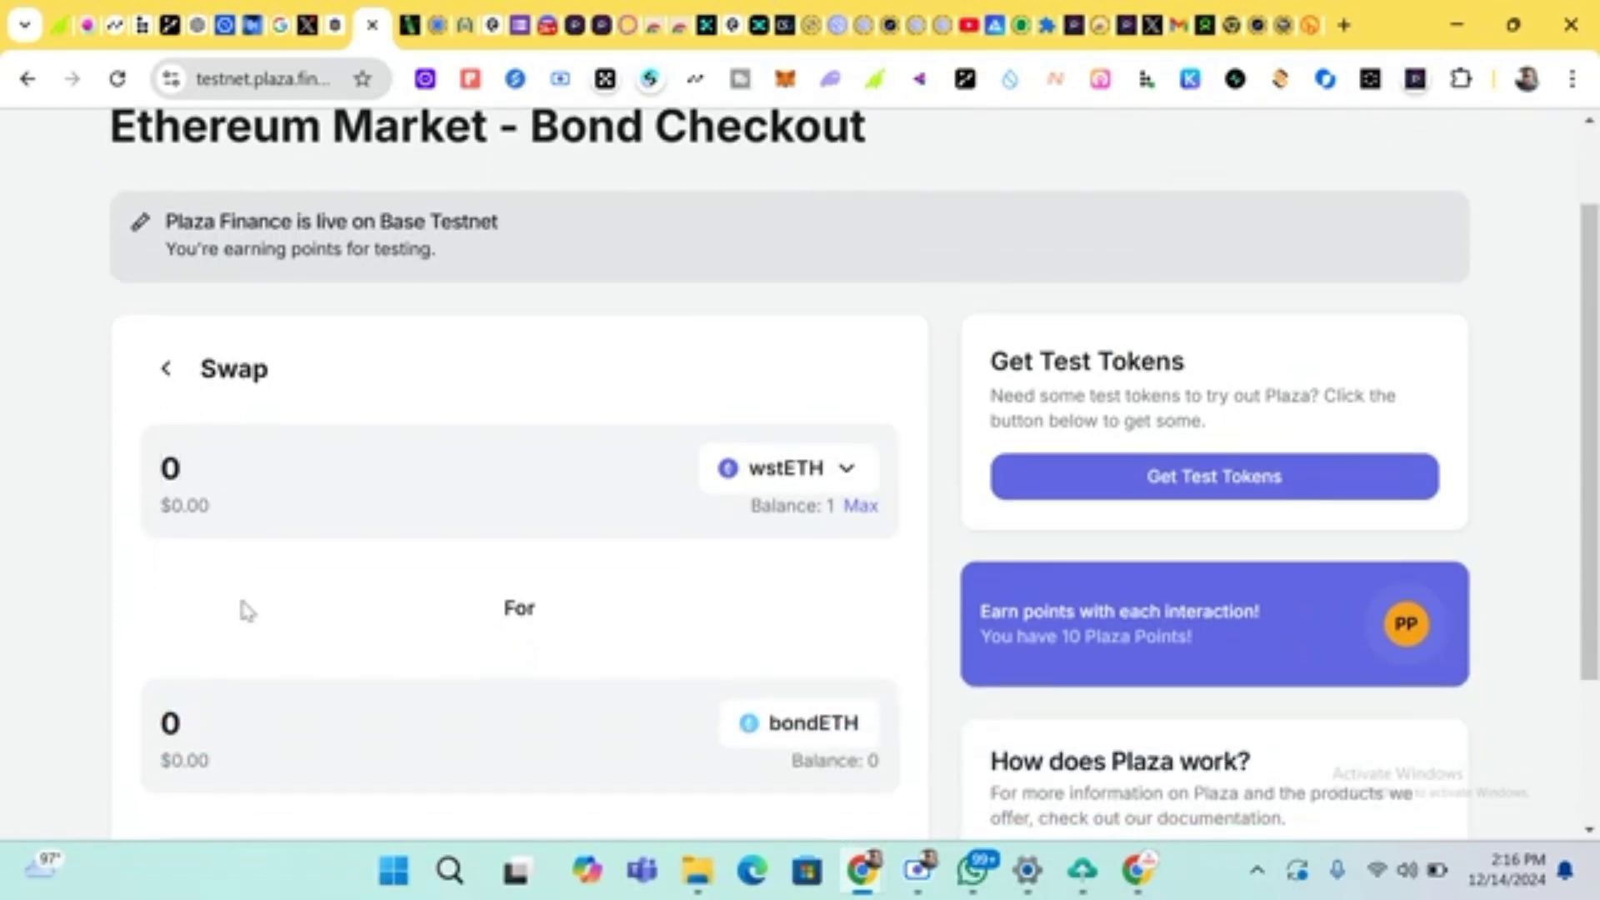
{"action": "type", "text": "."}
{"action": "key", "text": "BackSpace"}
{"action": "type", "text": ".0000"}
{"action": "key", "text": "BackSpace"}
{"action": "type", "text": "1"}
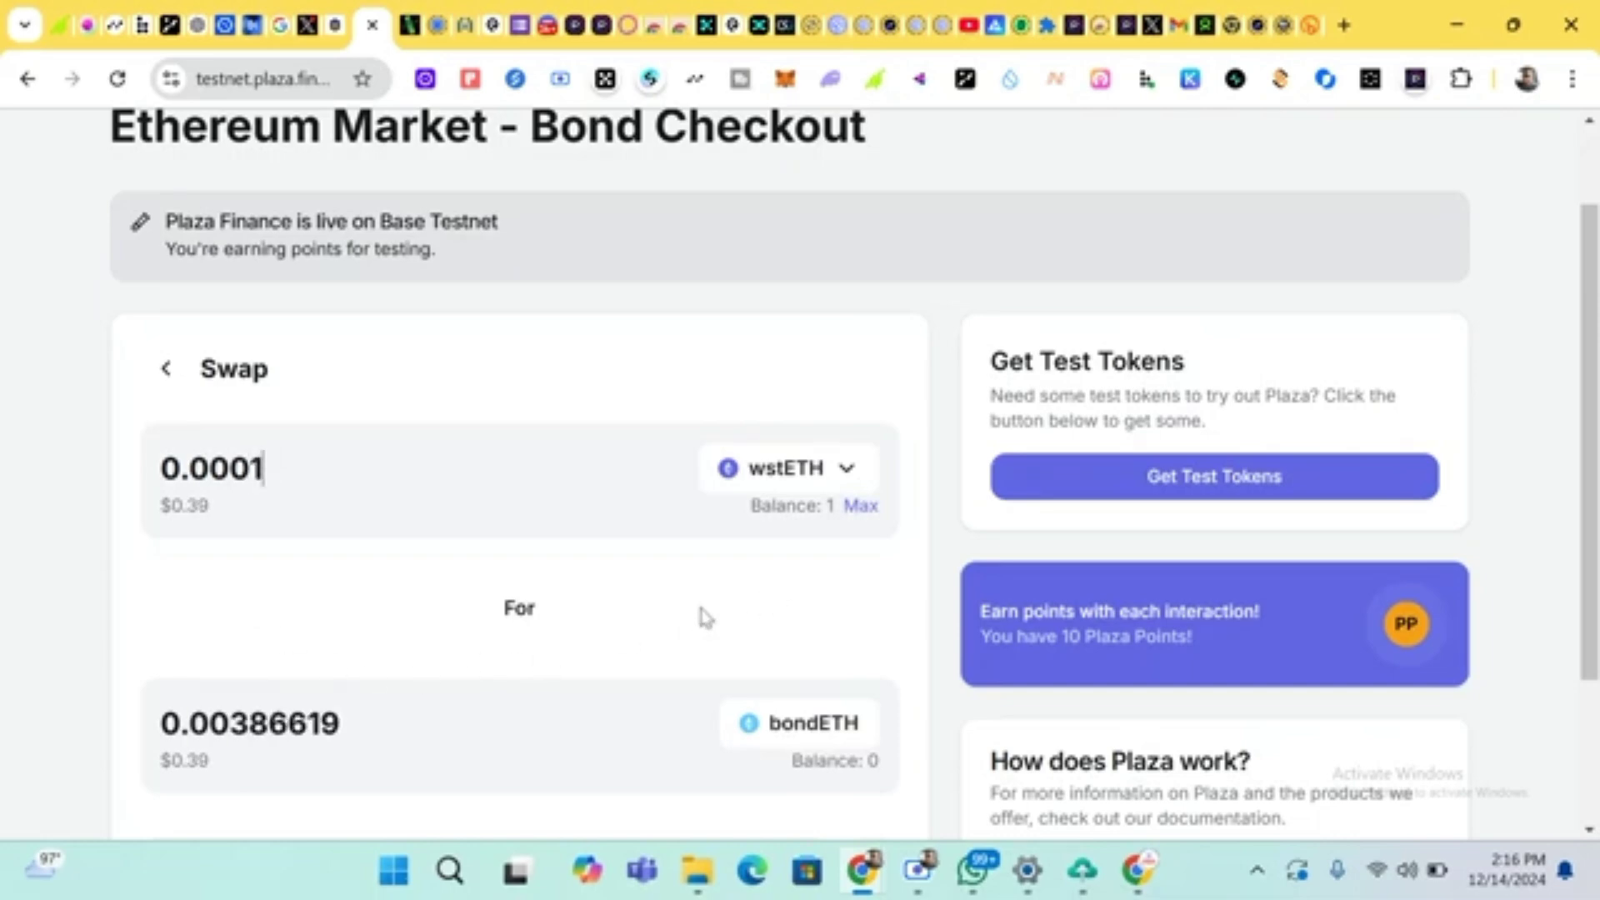
{"action": "scroll", "coordinate": [871, 717], "scroll_direction": "down", "scroll_amount": 3}
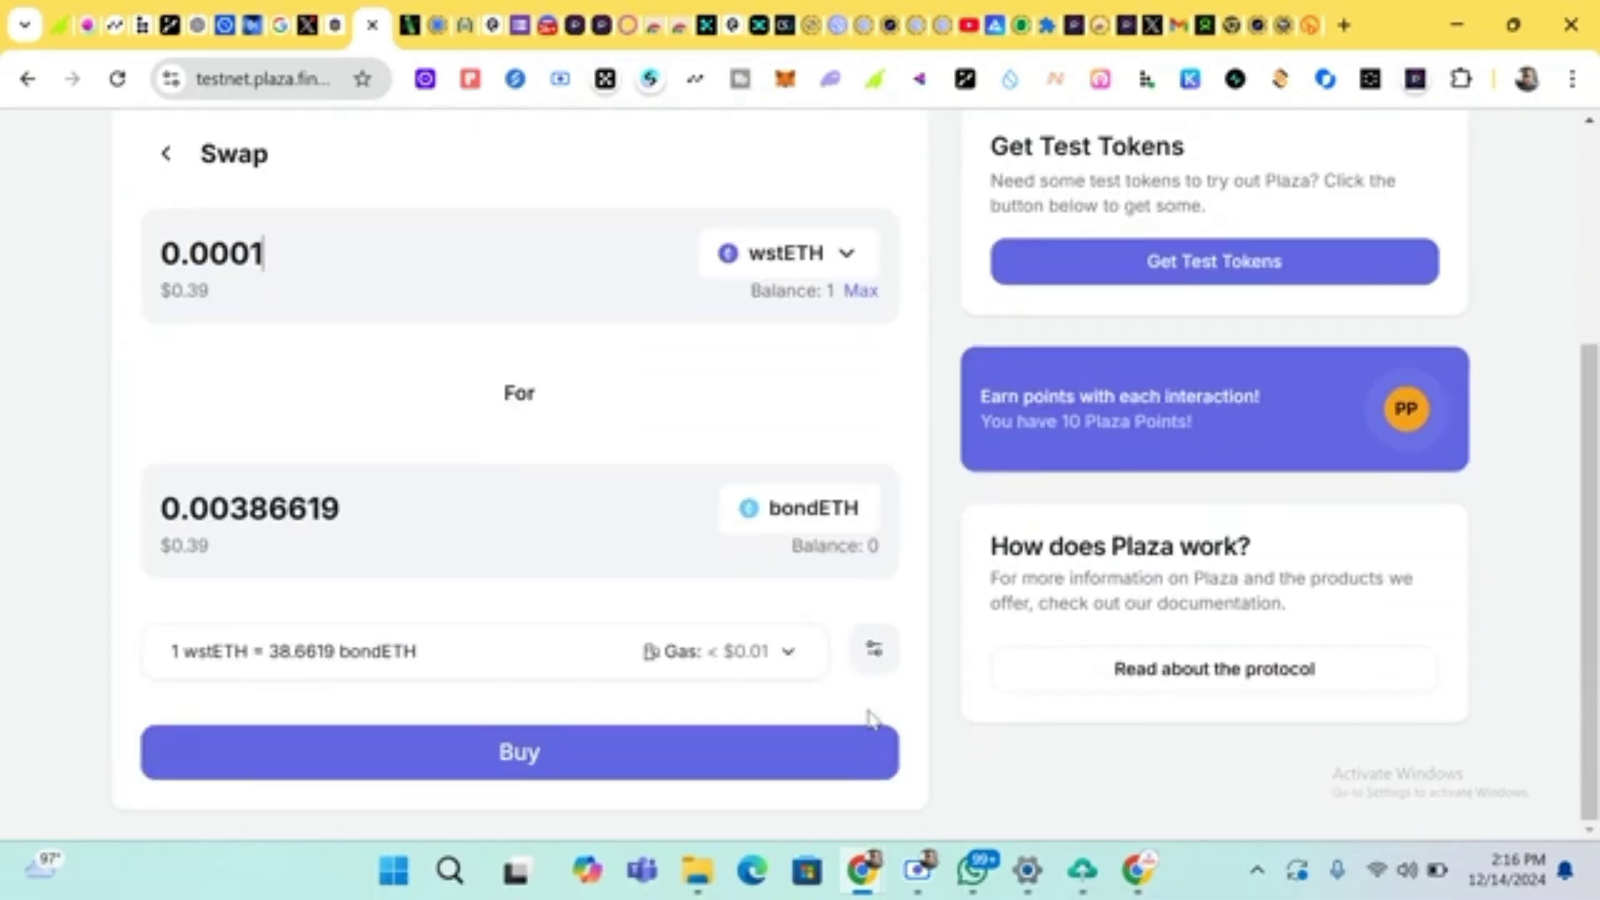
{"action": "left_click", "coordinate": [806, 758]}
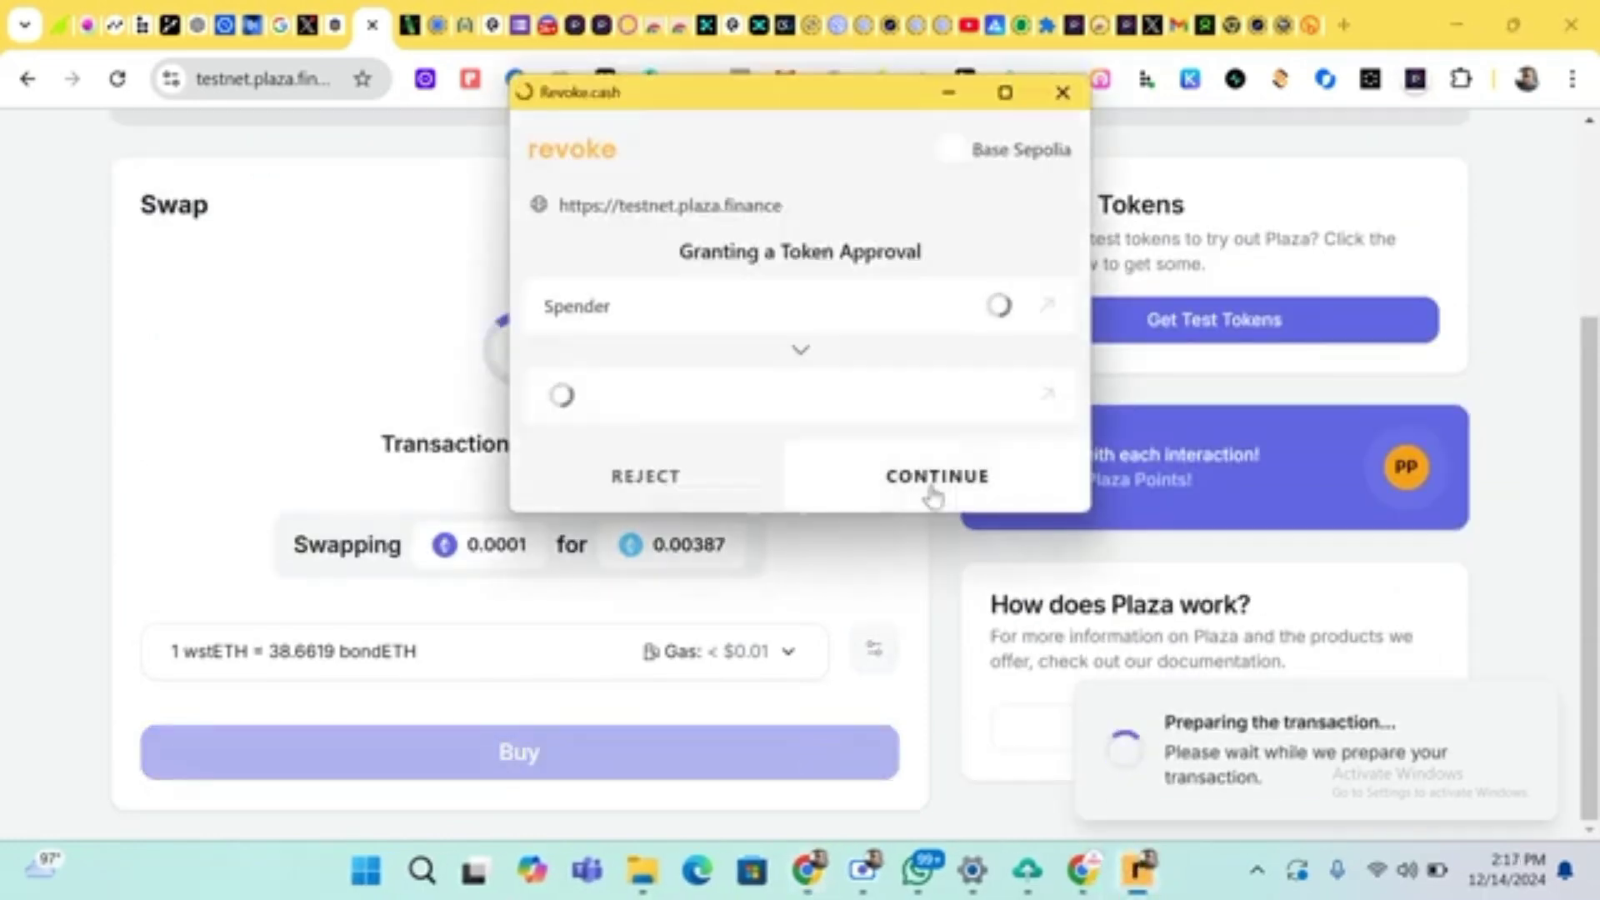
Approve the wstETH spending cap for the bond purchase in MetaMask
{"action": "left_click", "coordinate": [937, 479]}
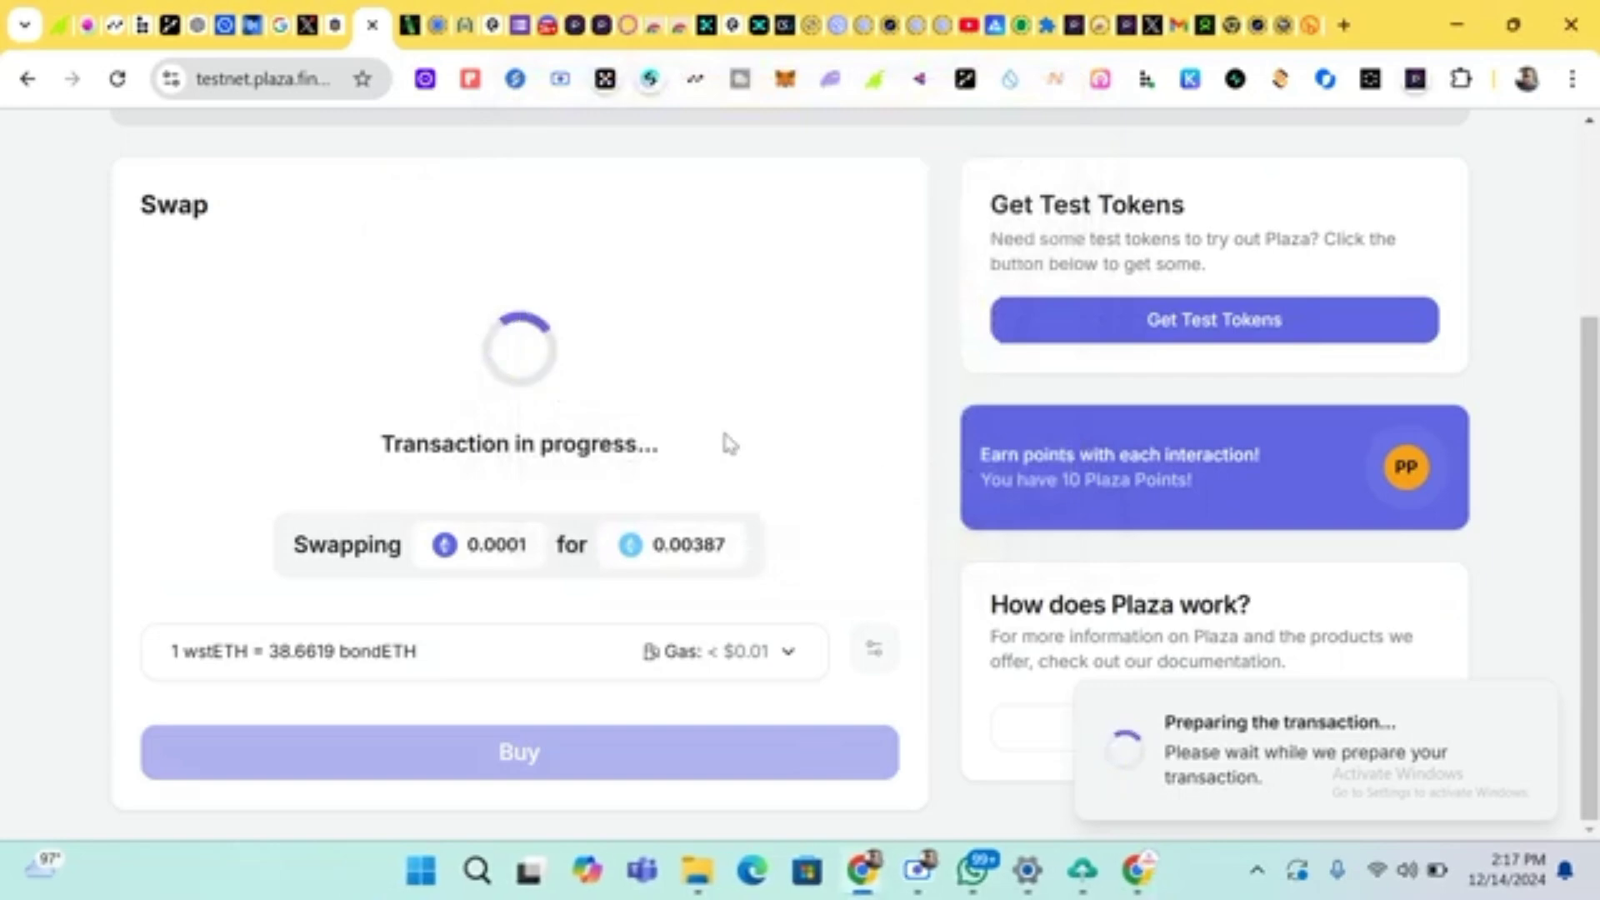
{"action": "scroll", "coordinate": [724, 443], "scroll_direction": "up", "scroll_amount": 3}
{"action": "scroll", "coordinate": [730, 443], "scroll_direction": "down", "scroll_amount": 3}
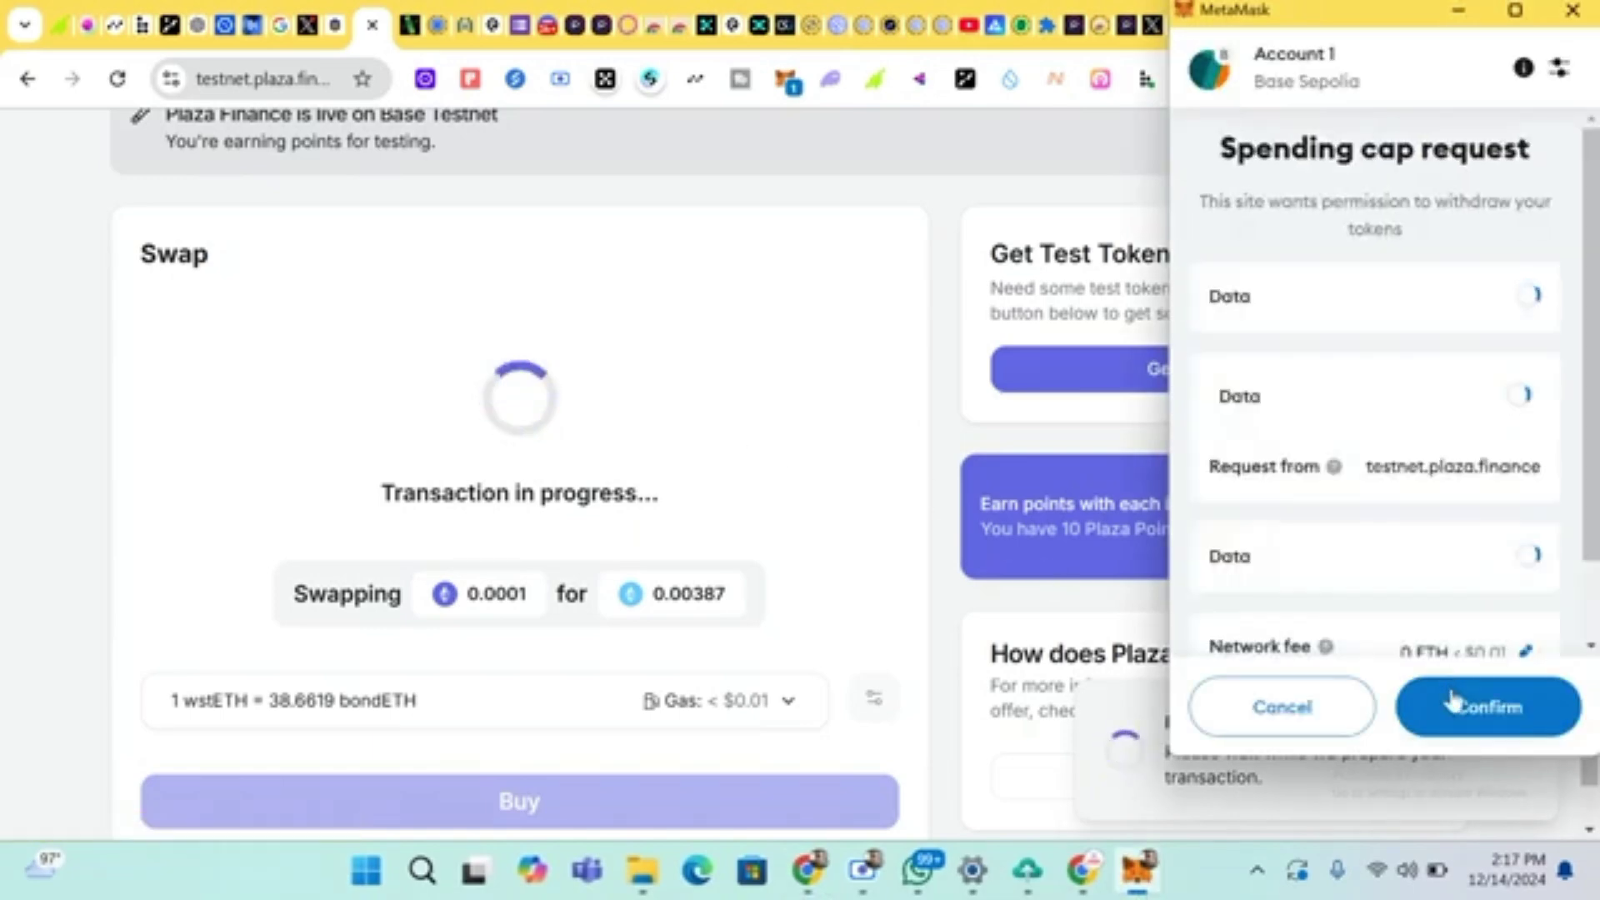
{"action": "left_click", "coordinate": [1452, 702]}
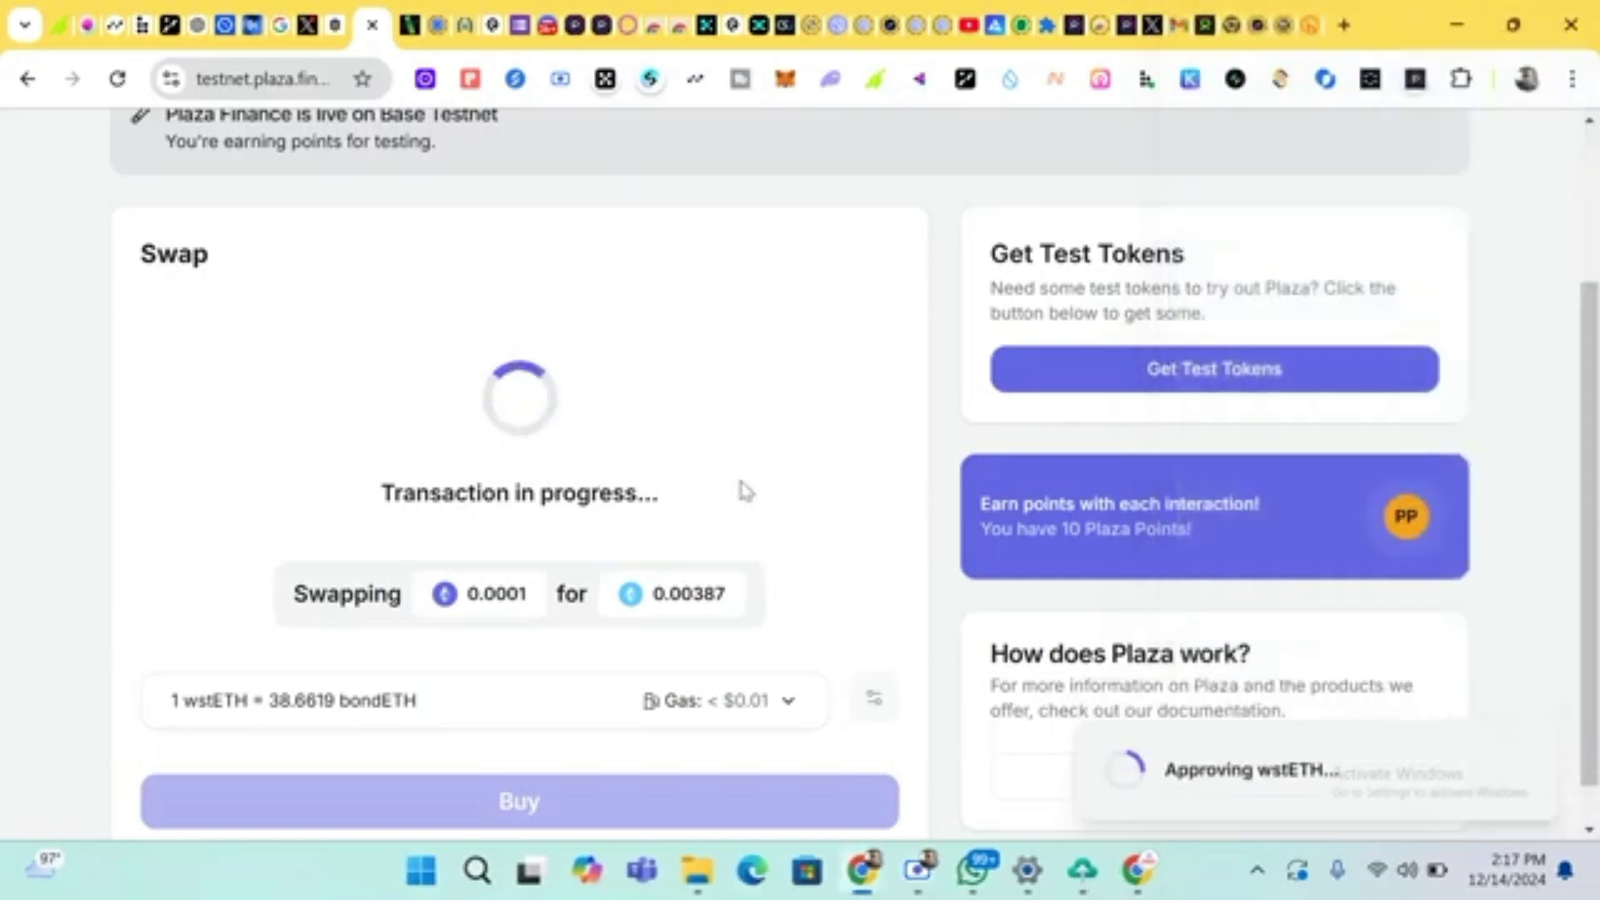
Confirm the purchase transaction, leaving 0.00387 bondETH, 0.9999 wstETH and 14 Plaza Points
{"action": "scroll", "coordinate": [755, 492], "scroll_direction": "up", "scroll_amount": 2}
{"action": "scroll", "coordinate": [763, 510], "scroll_direction": "up", "scroll_amount": 1}
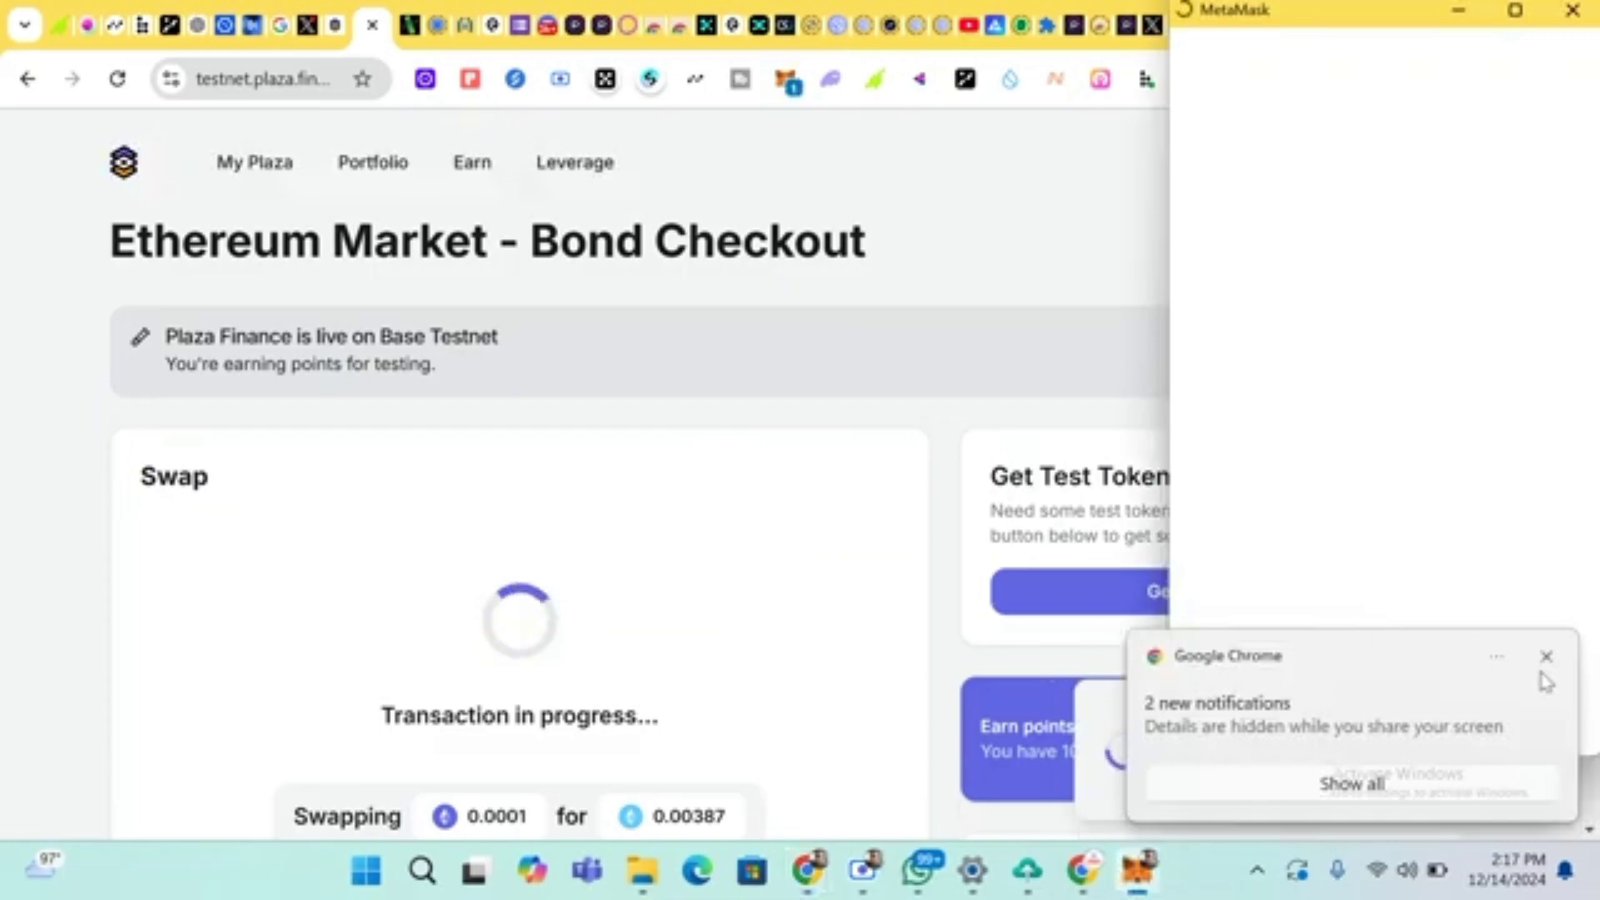
{"action": "left_click", "coordinate": [1548, 662]}
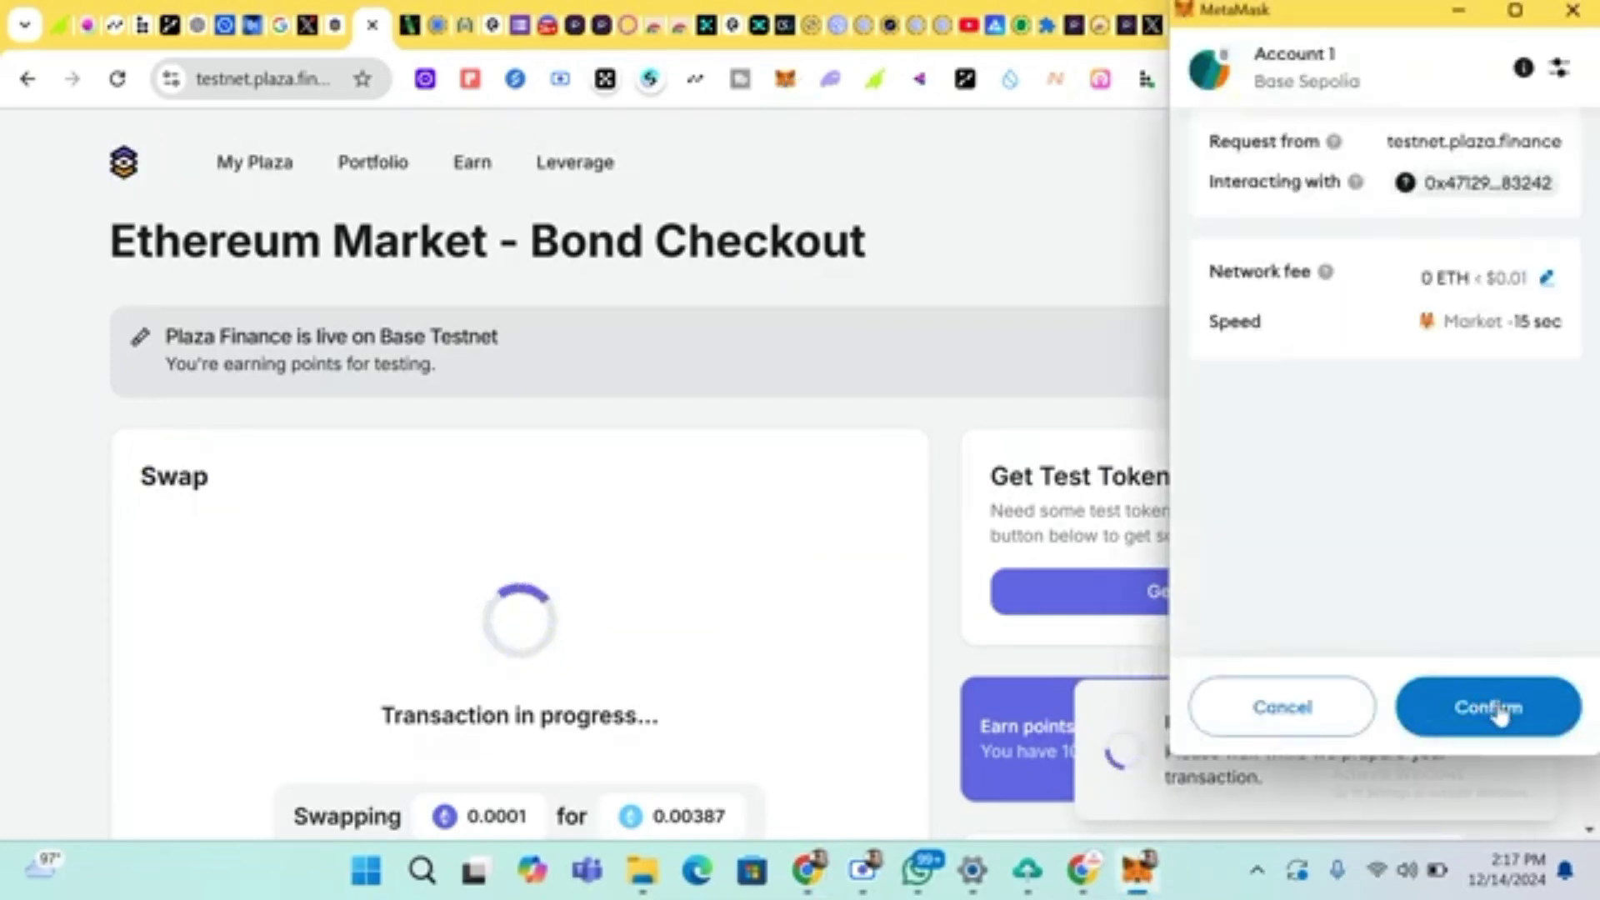
{"action": "left_click", "coordinate": [1495, 710]}
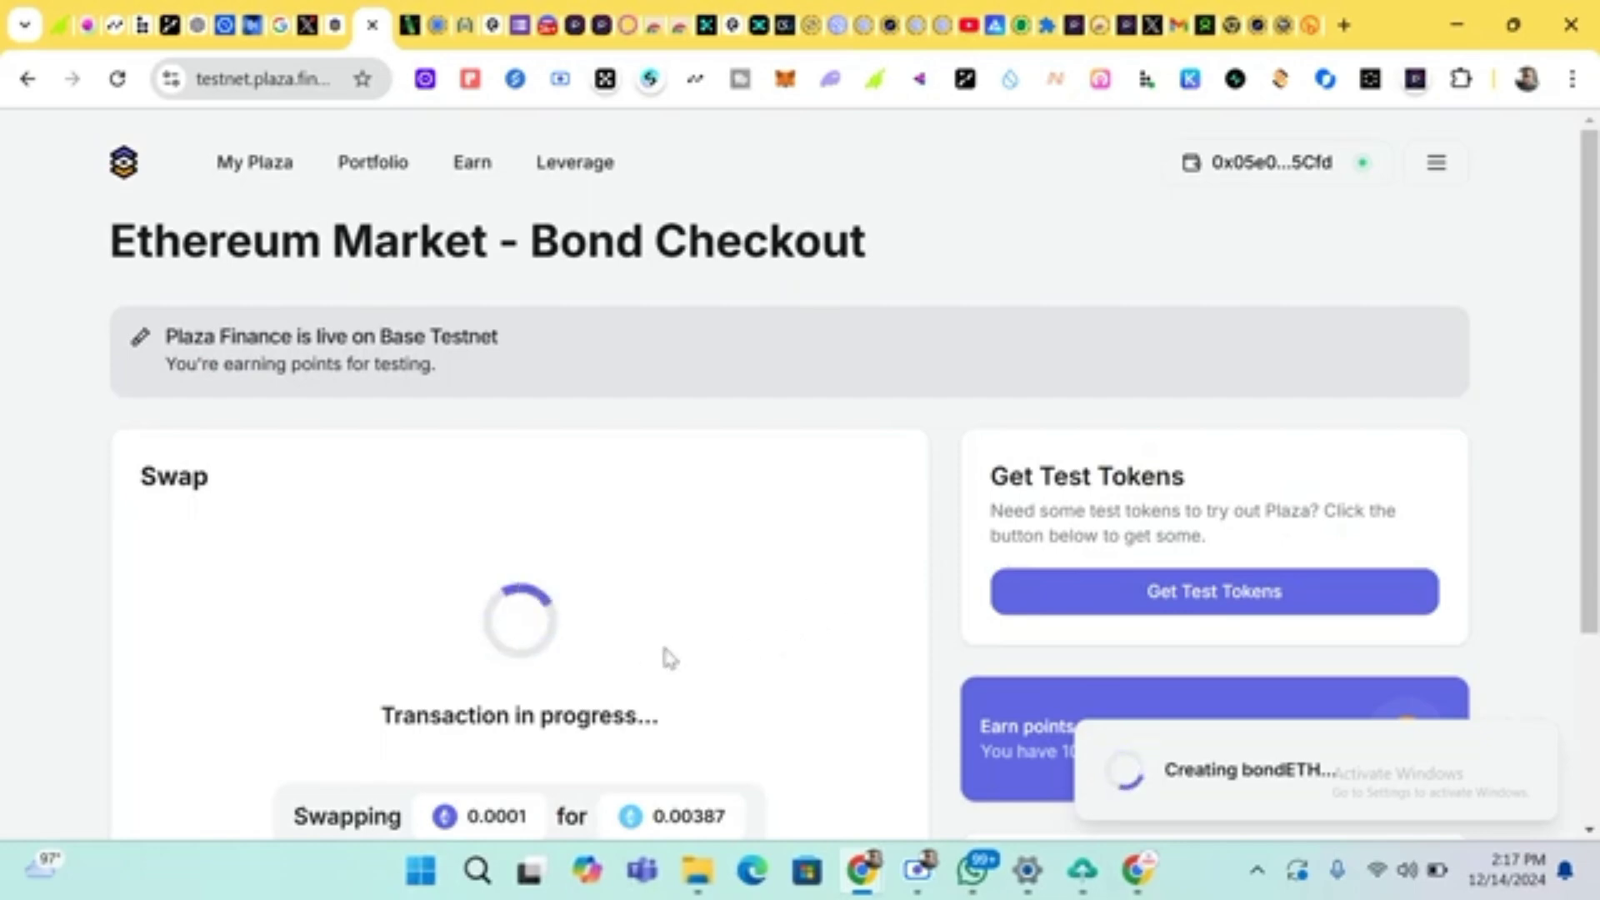
{"action": "scroll", "coordinate": [664, 654], "scroll_direction": "down", "scroll_amount": 2}
{"action": "scroll", "coordinate": [671, 659], "scroll_direction": "down", "scroll_amount": 3}
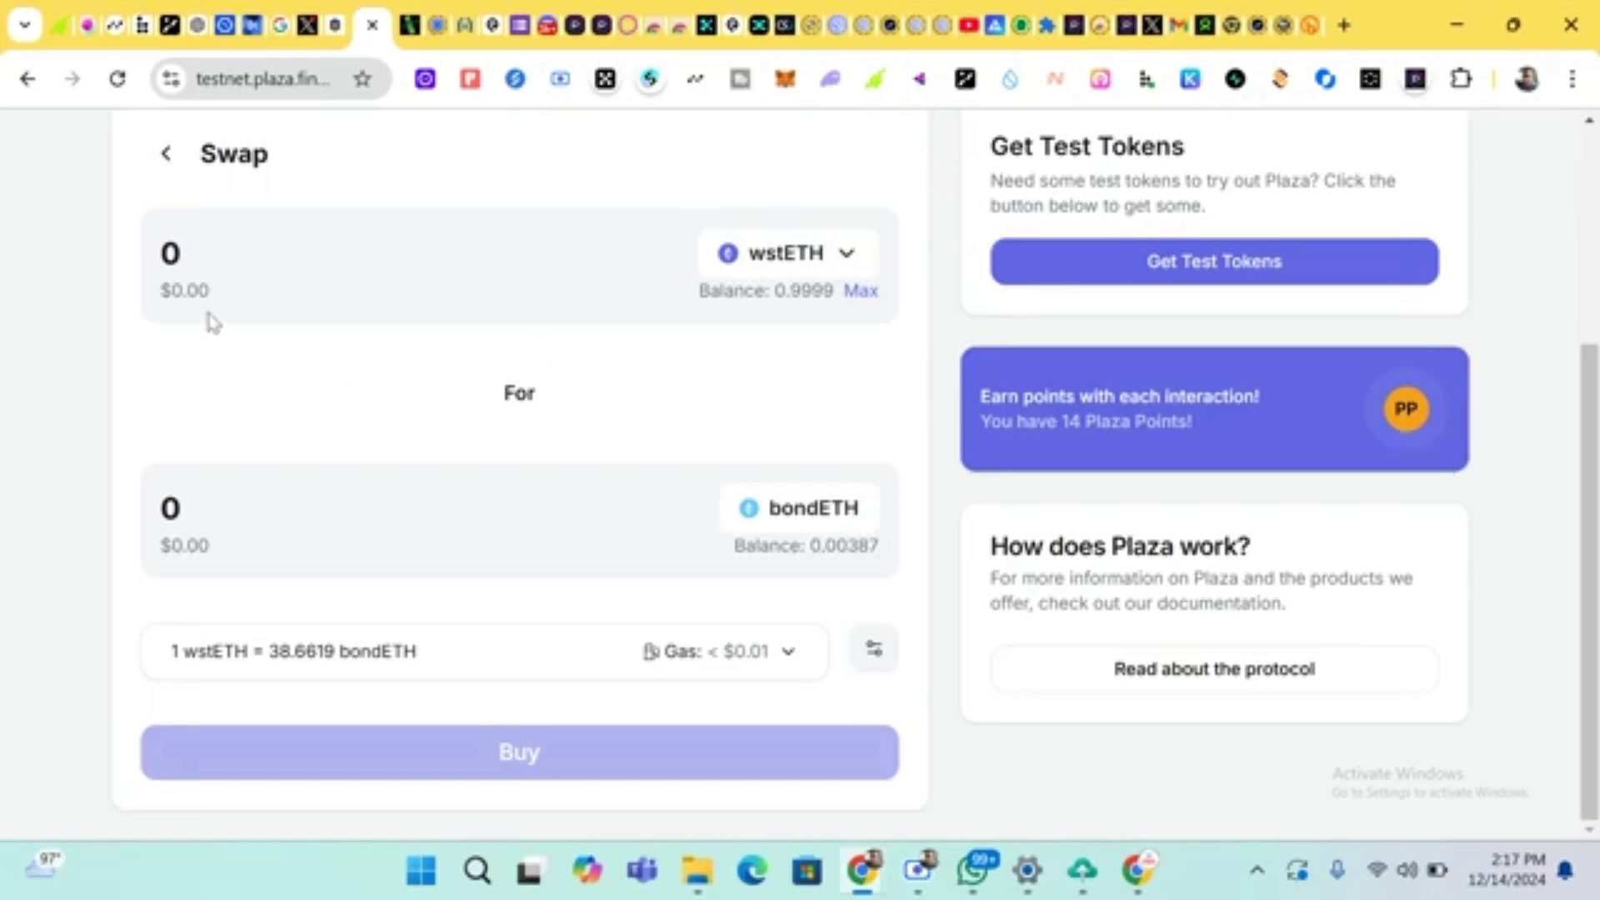
Inspect the pay-with token list twice, keep wstETH, and return to the bondETH Earn page
{"action": "left_click", "coordinate": [844, 255]}
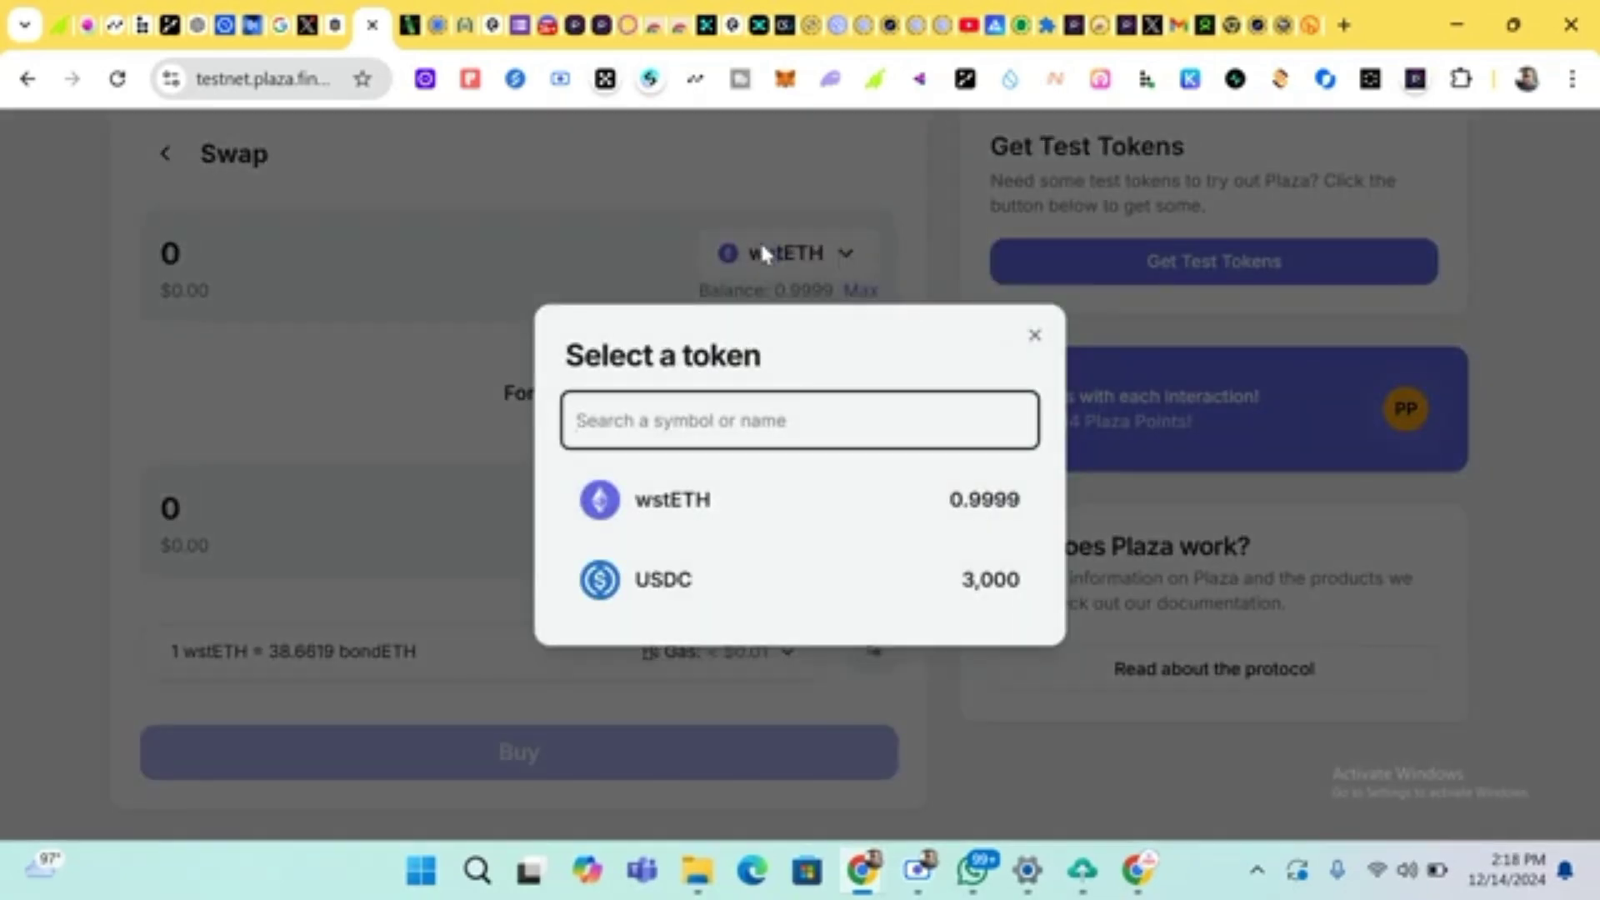
{"action": "left_click", "coordinate": [709, 204]}
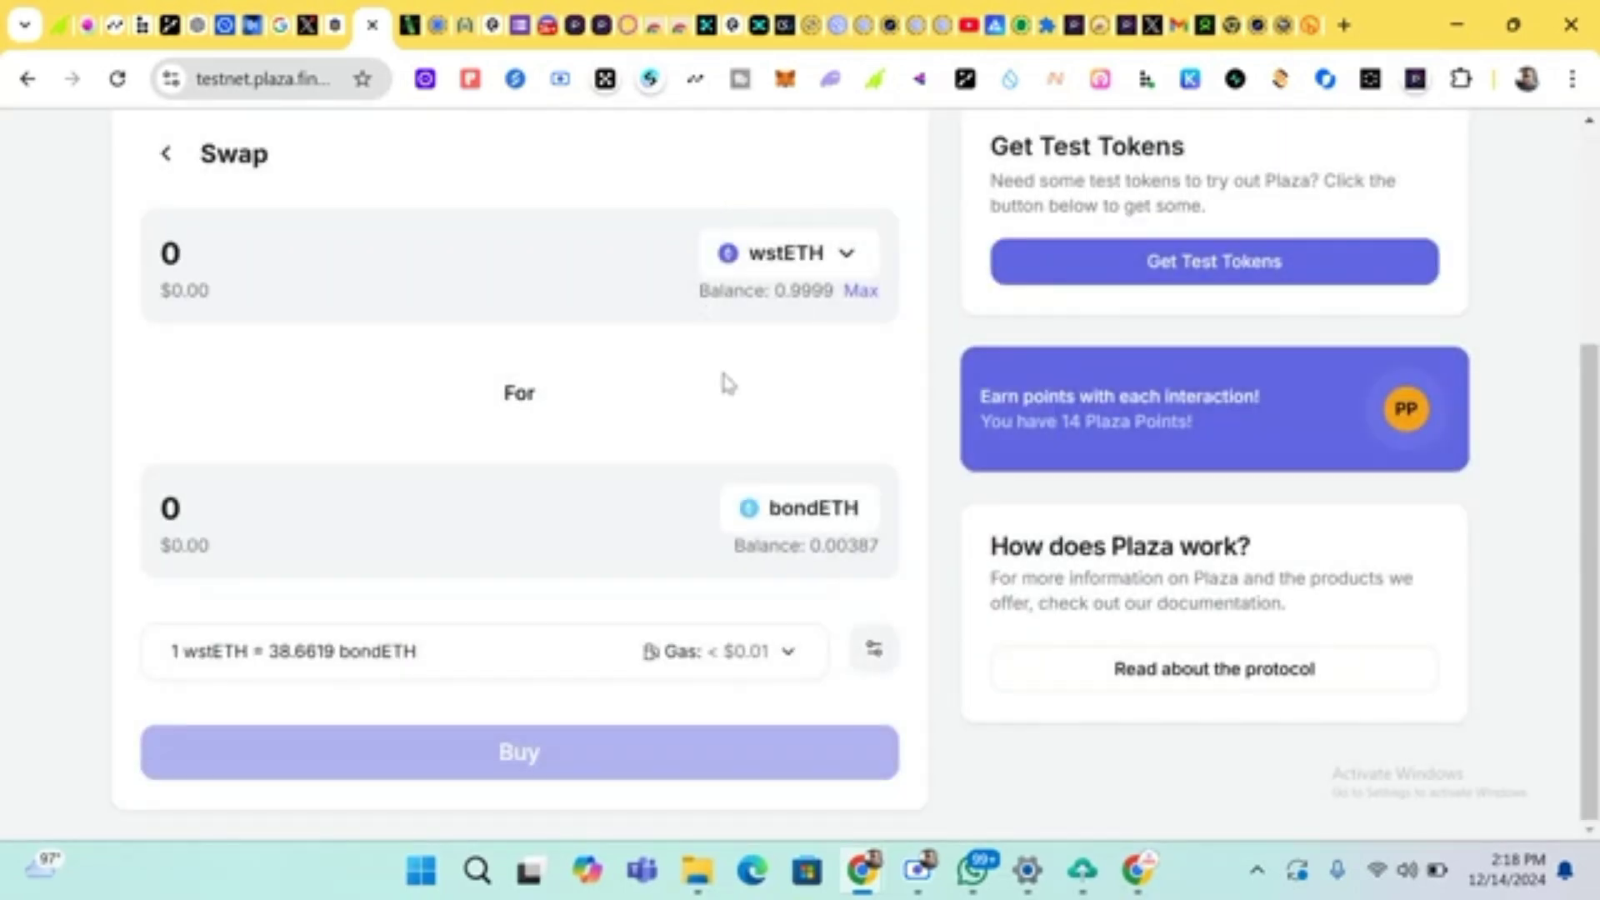
{"action": "scroll", "coordinate": [617, 278], "scroll_direction": "up", "scroll_amount": 2}
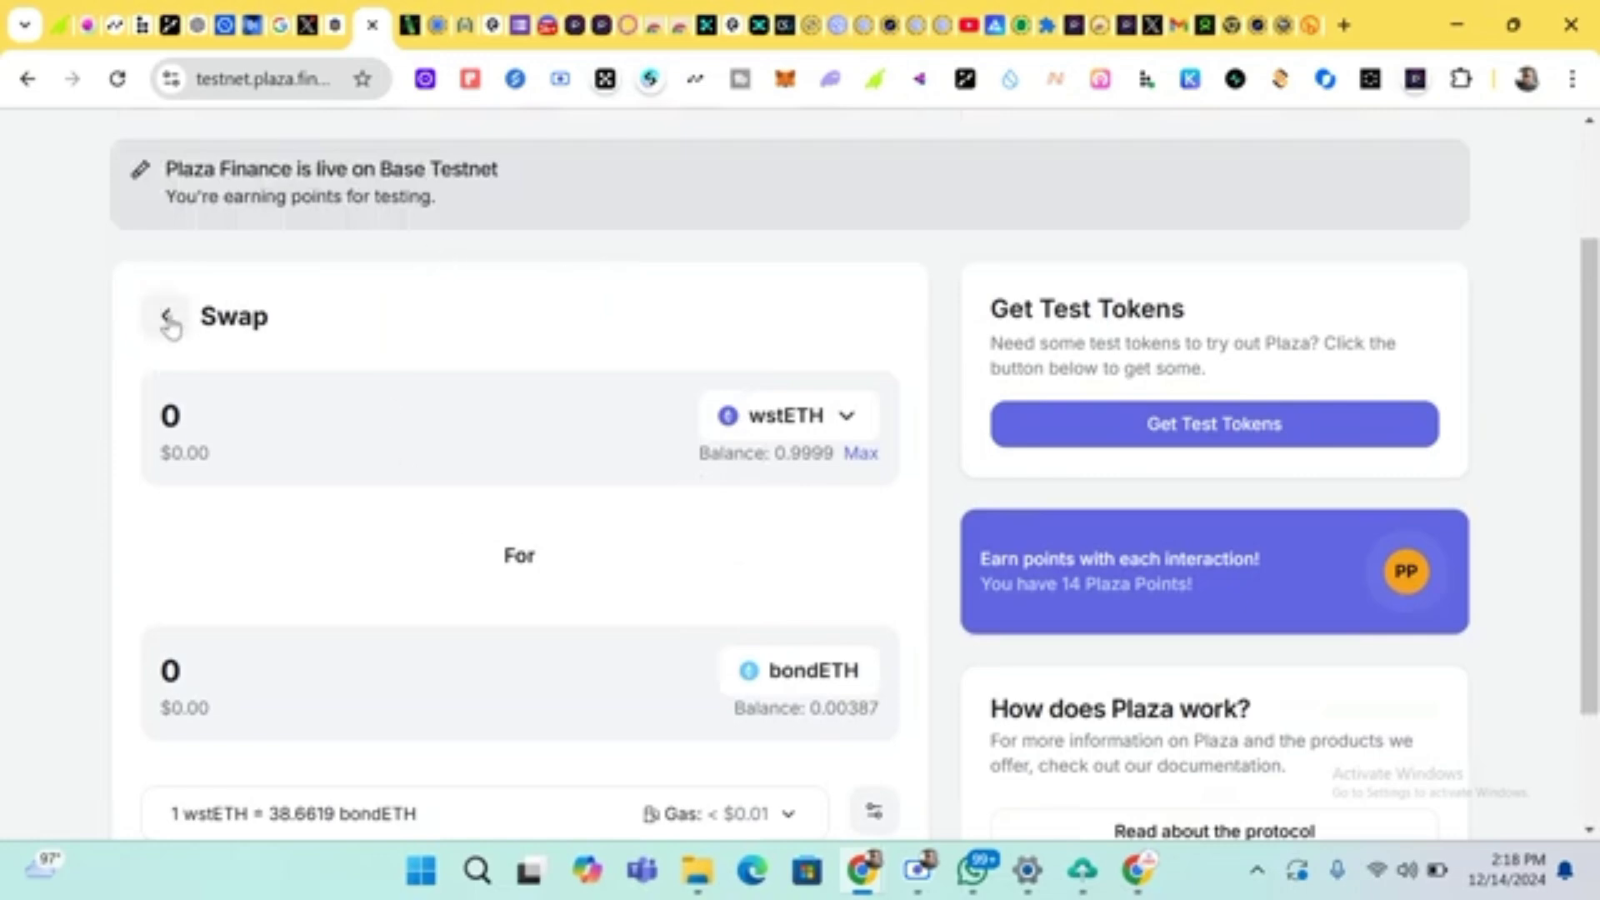
{"action": "left_click", "coordinate": [845, 415]}
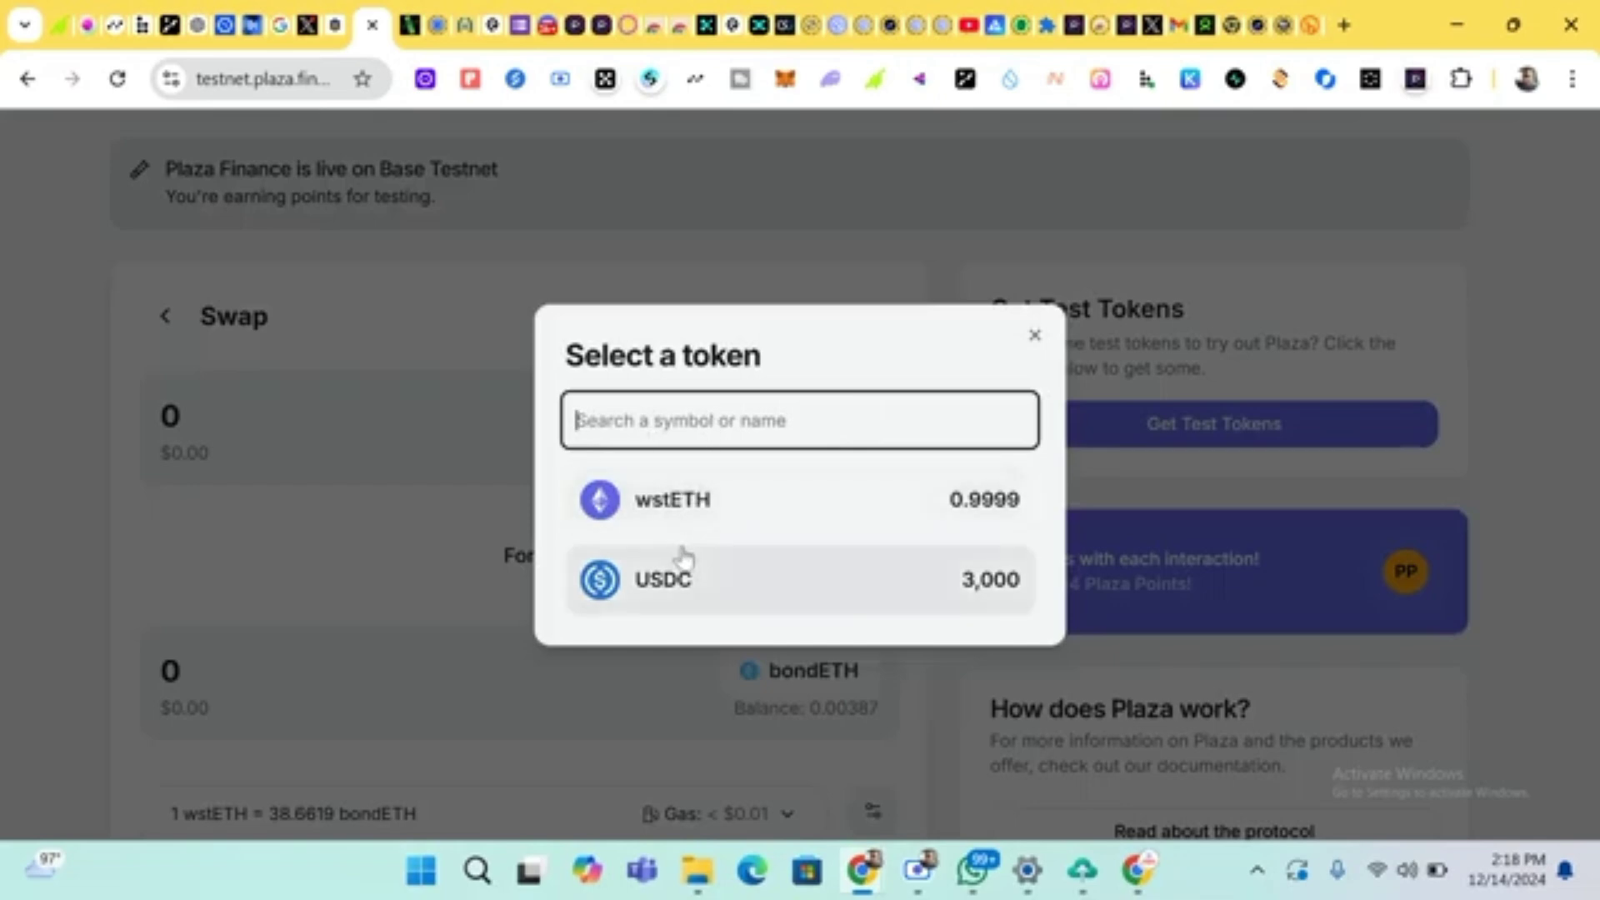
{"action": "left_click", "coordinate": [571, 159]}
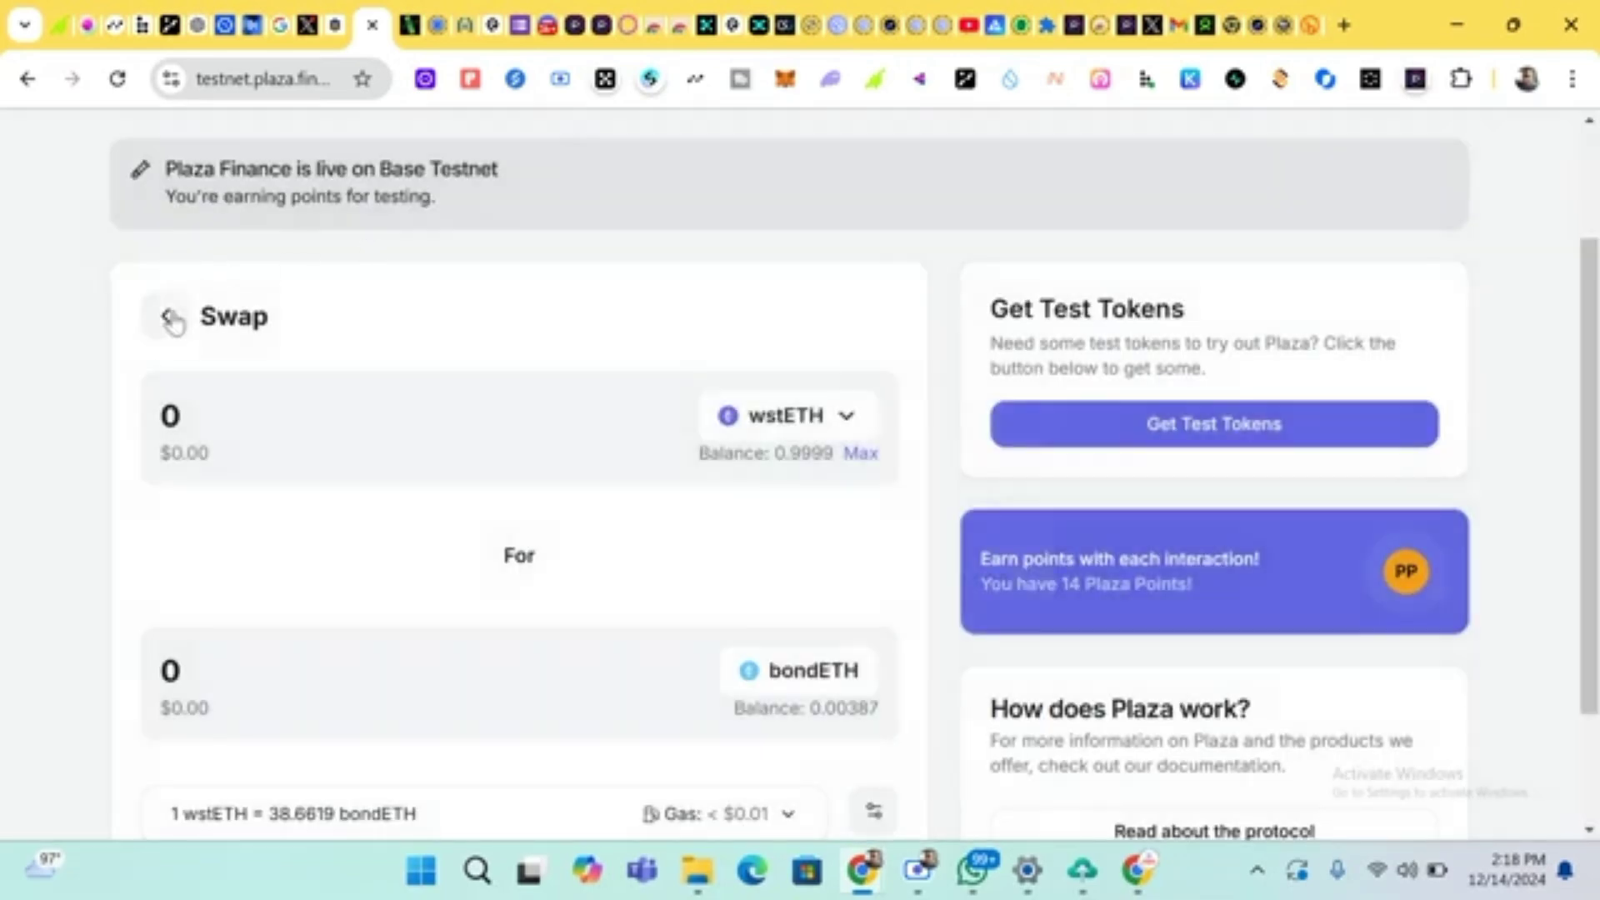
{"action": "scroll", "coordinate": [171, 314], "scroll_direction": "up", "scroll_amount": 2}
{"action": "left_click", "coordinate": [165, 484]}
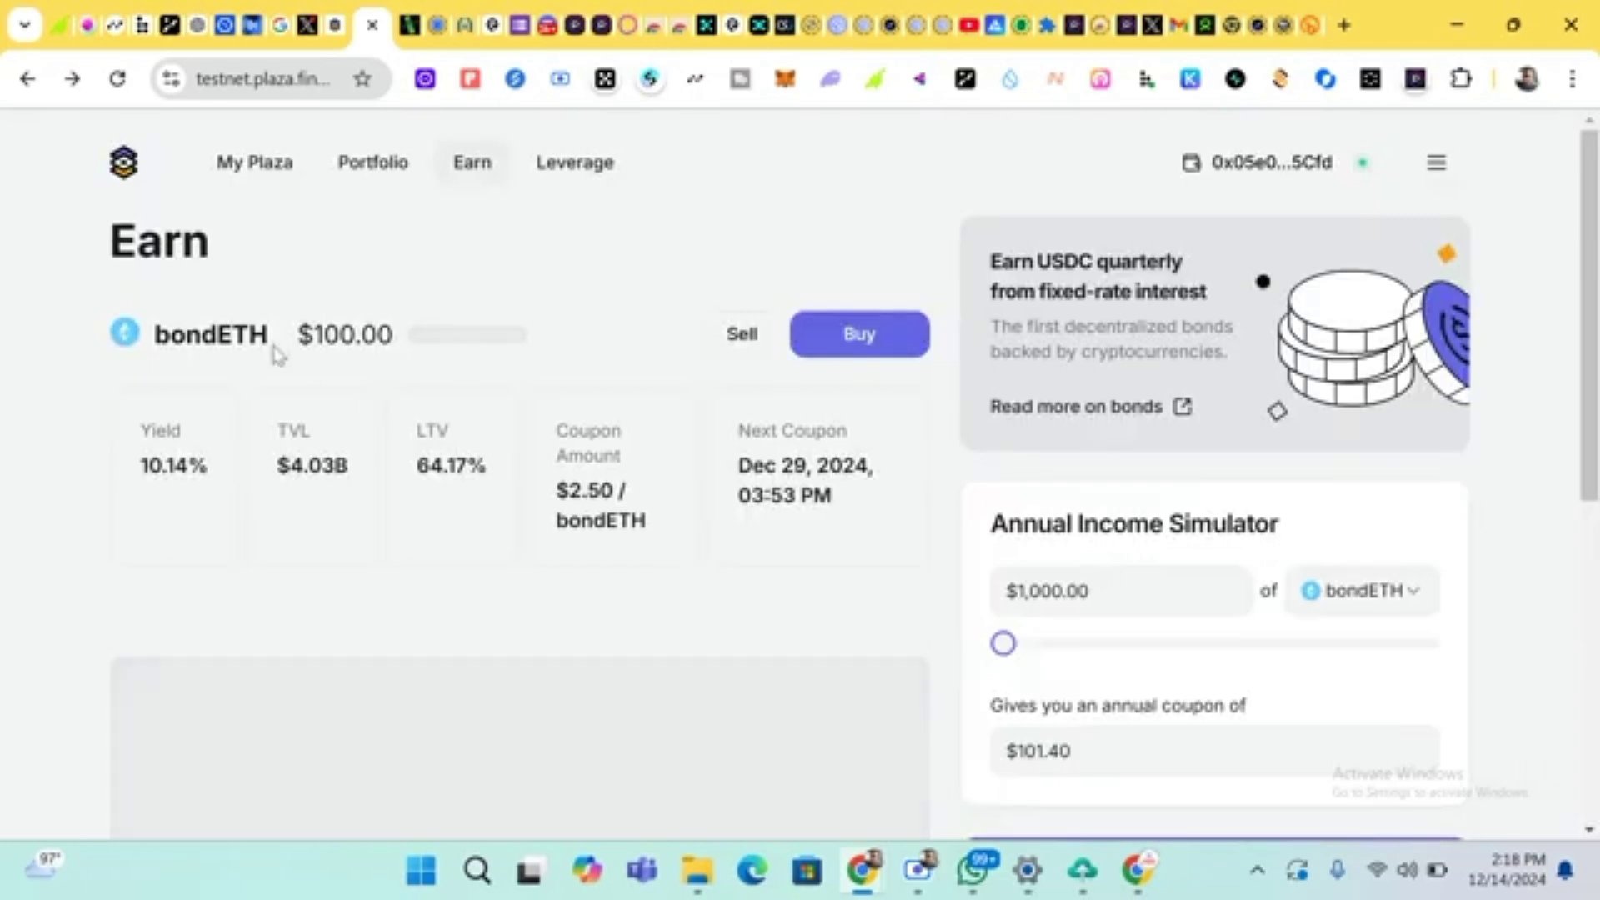
Submit a sale of 0.00001 bondETH for wstETH on the Sell form
{"action": "left_click", "coordinate": [743, 335]}
{"action": "scroll", "coordinate": [667, 521], "scroll_direction": "down", "scroll_amount": 1}
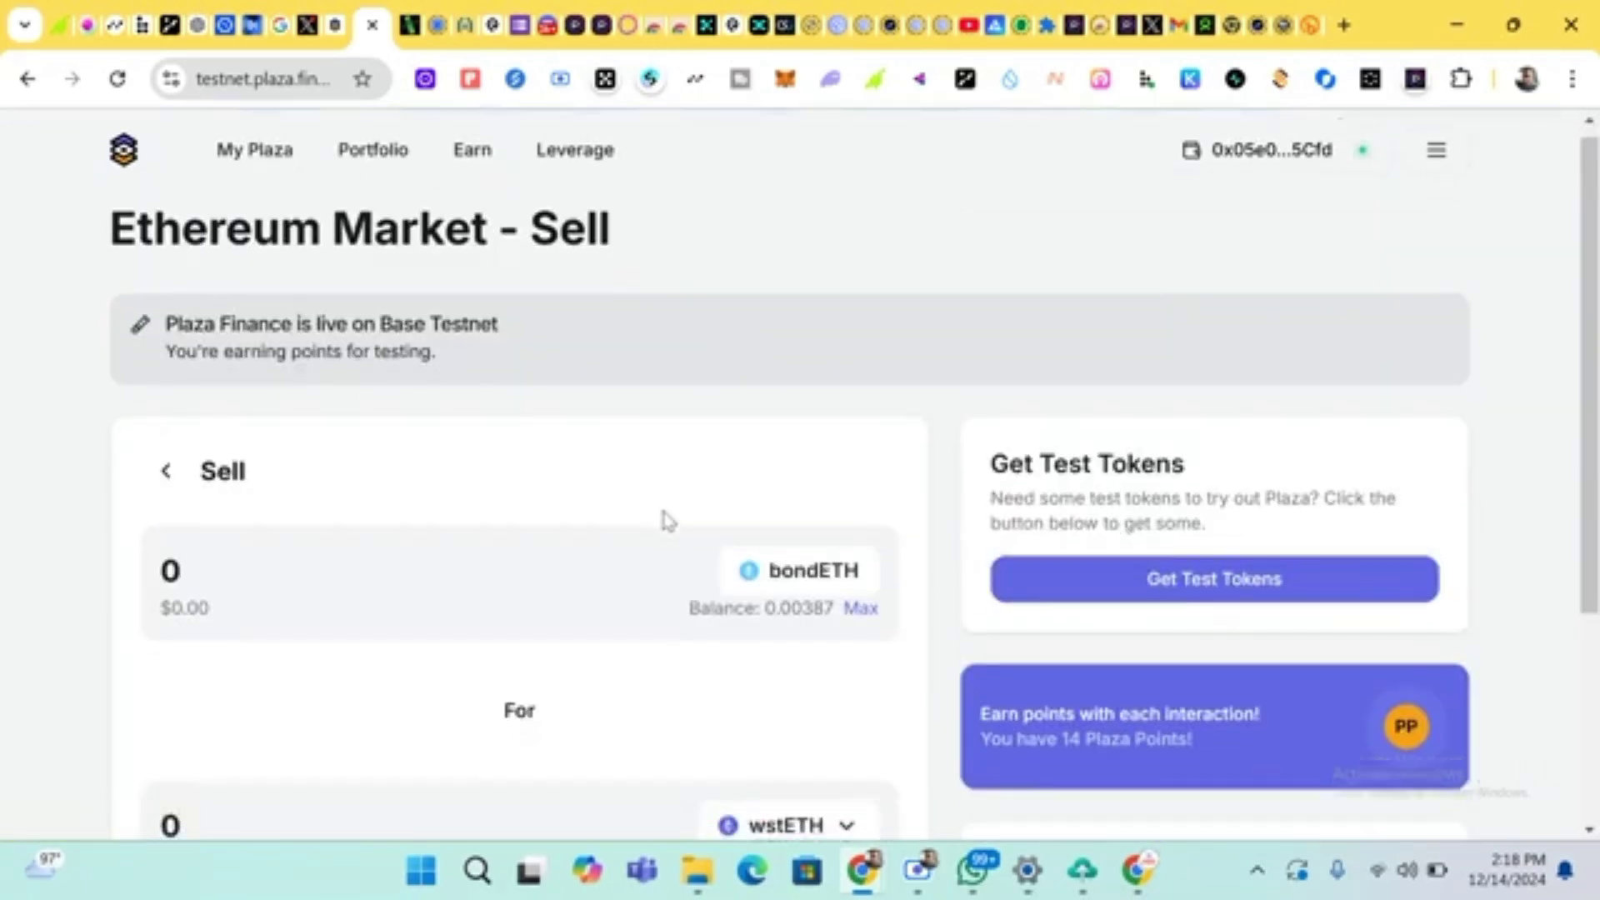
{"action": "scroll", "coordinate": [668, 521], "scroll_direction": "down", "scroll_amount": 2}
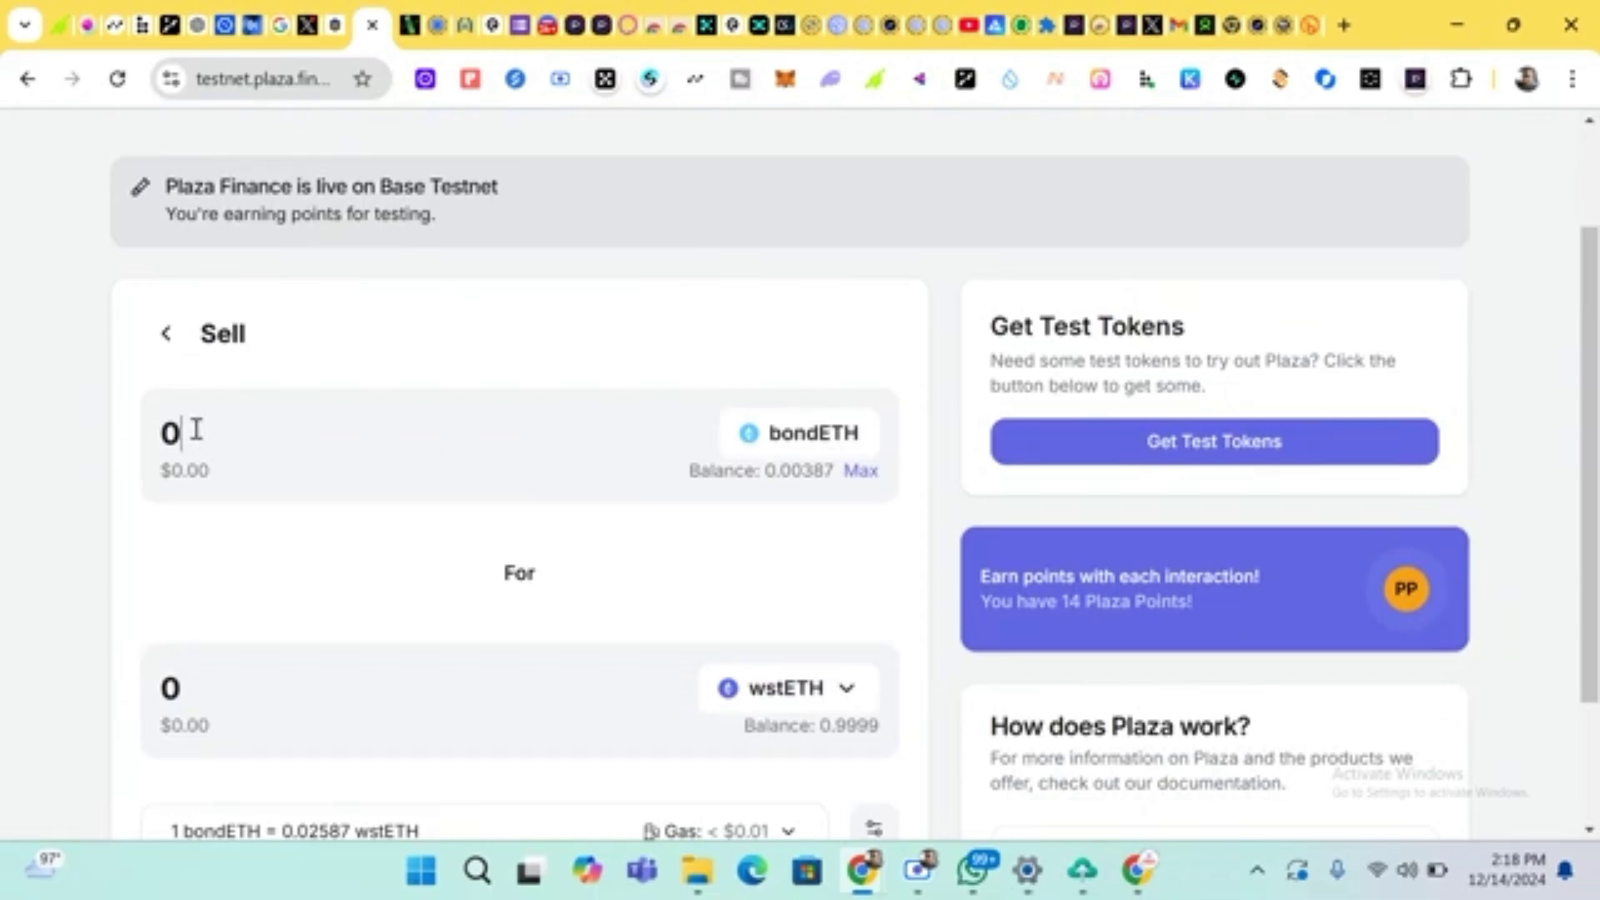
{"action": "type", "text": "00001"}
{"action": "scroll", "coordinate": [374, 750], "scroll_direction": "down", "scroll_amount": 1}
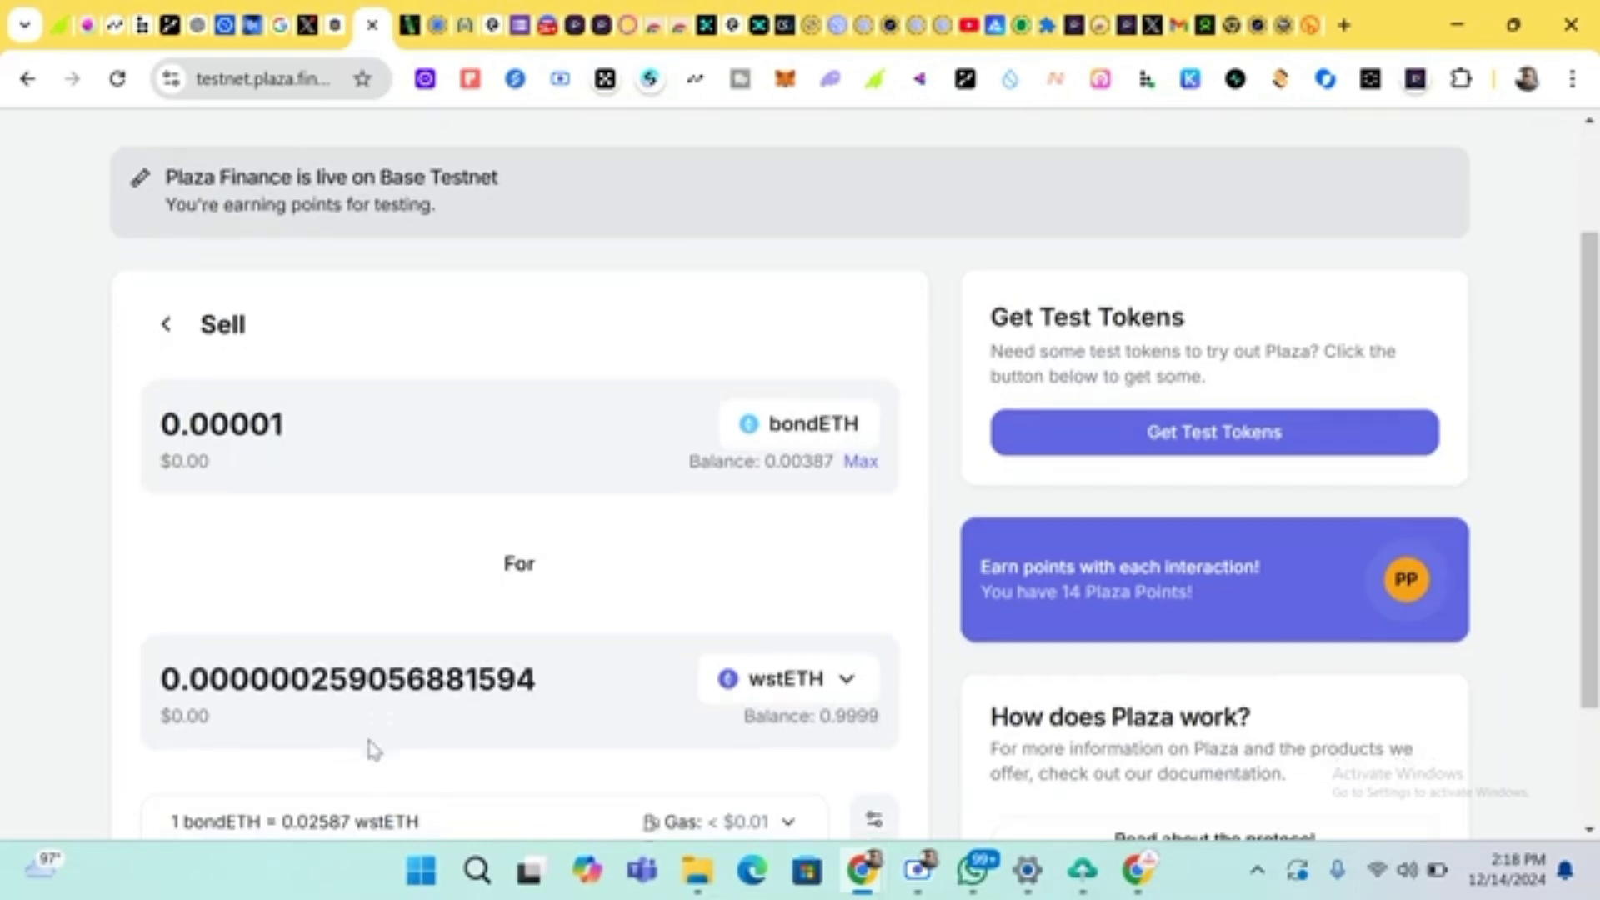
{"action": "scroll", "coordinate": [374, 750], "scroll_direction": "down", "scroll_amount": 2}
{"action": "left_click", "coordinate": [458, 773]}
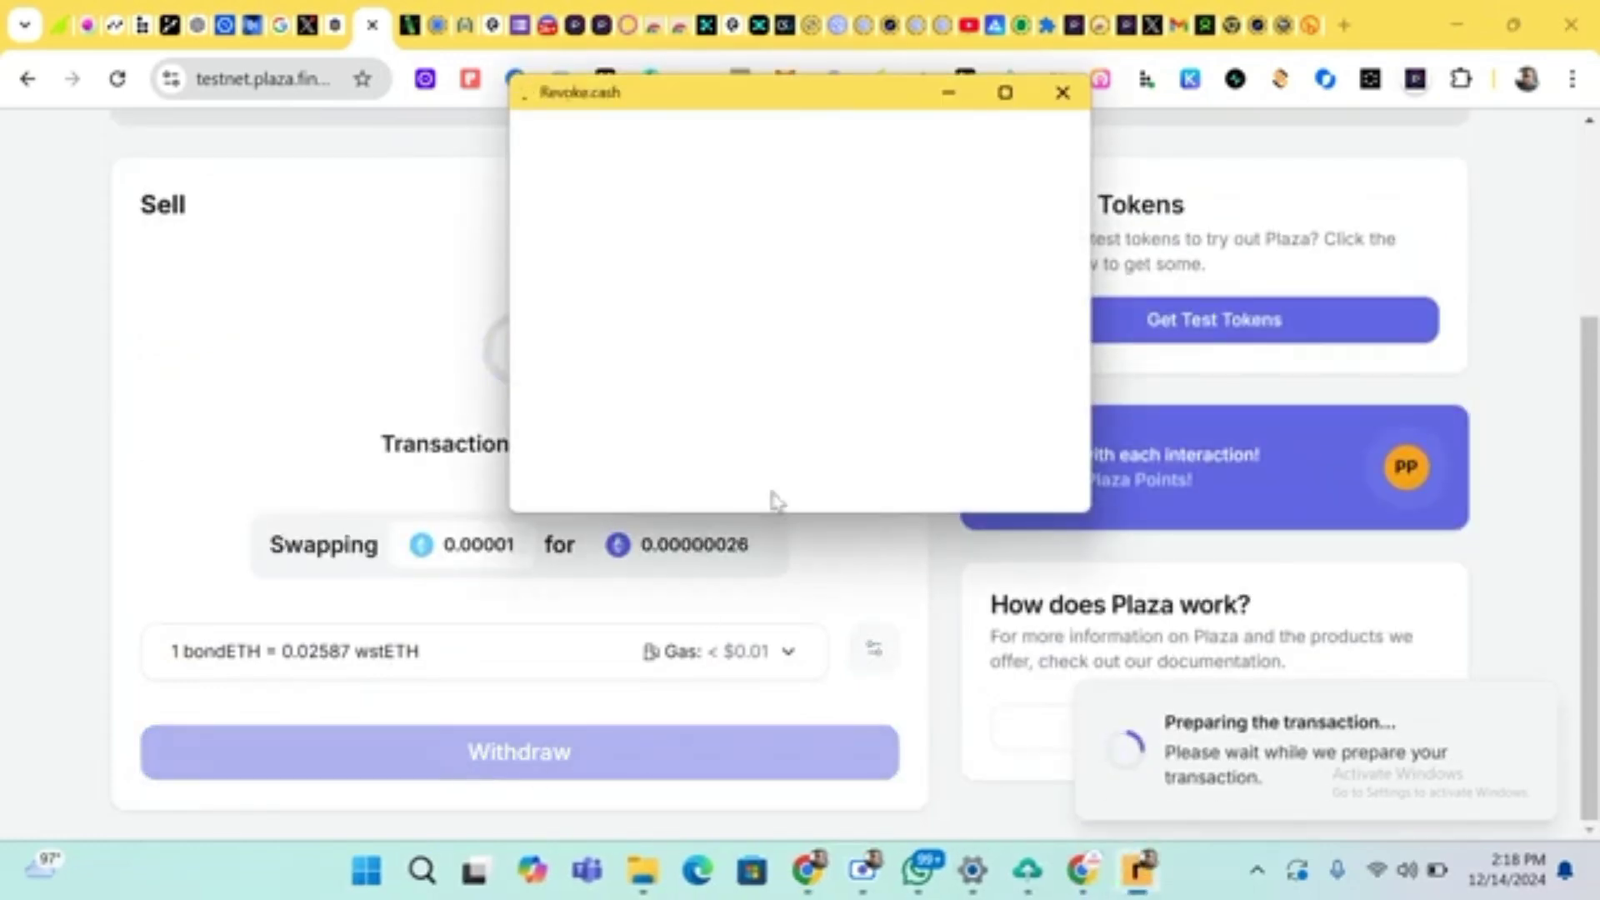
Approve and confirm the 0.00001 bondETH sale for 0.00000026 wstETH, then reopen a fresh sell form
{"action": "left_click", "coordinate": [867, 484]}
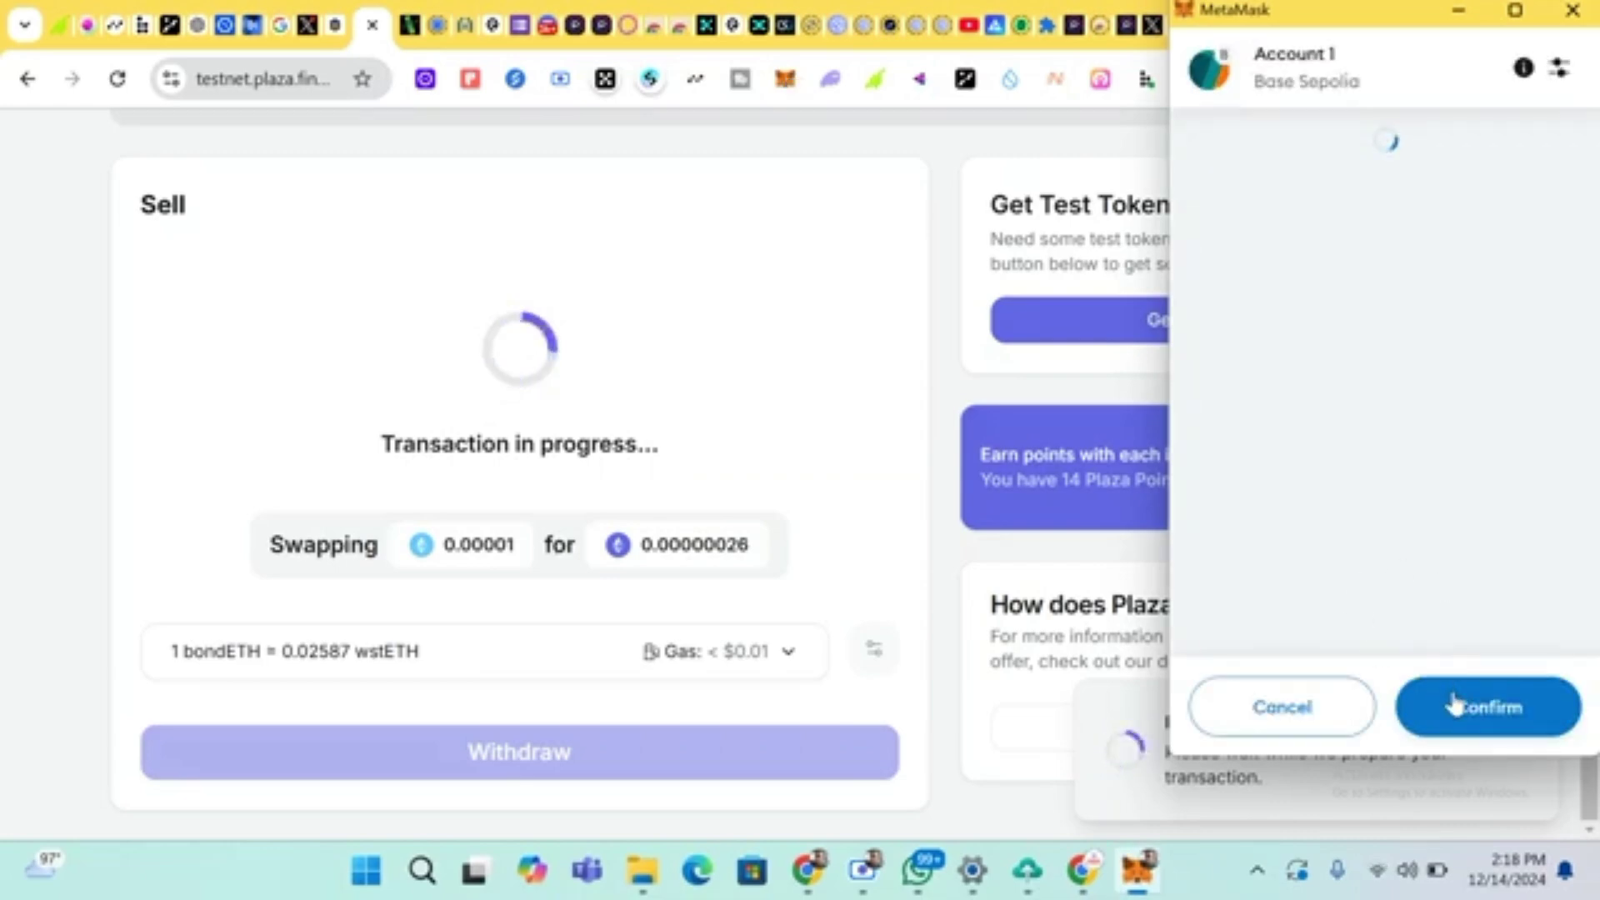
{"action": "left_click", "coordinate": [1454, 705]}
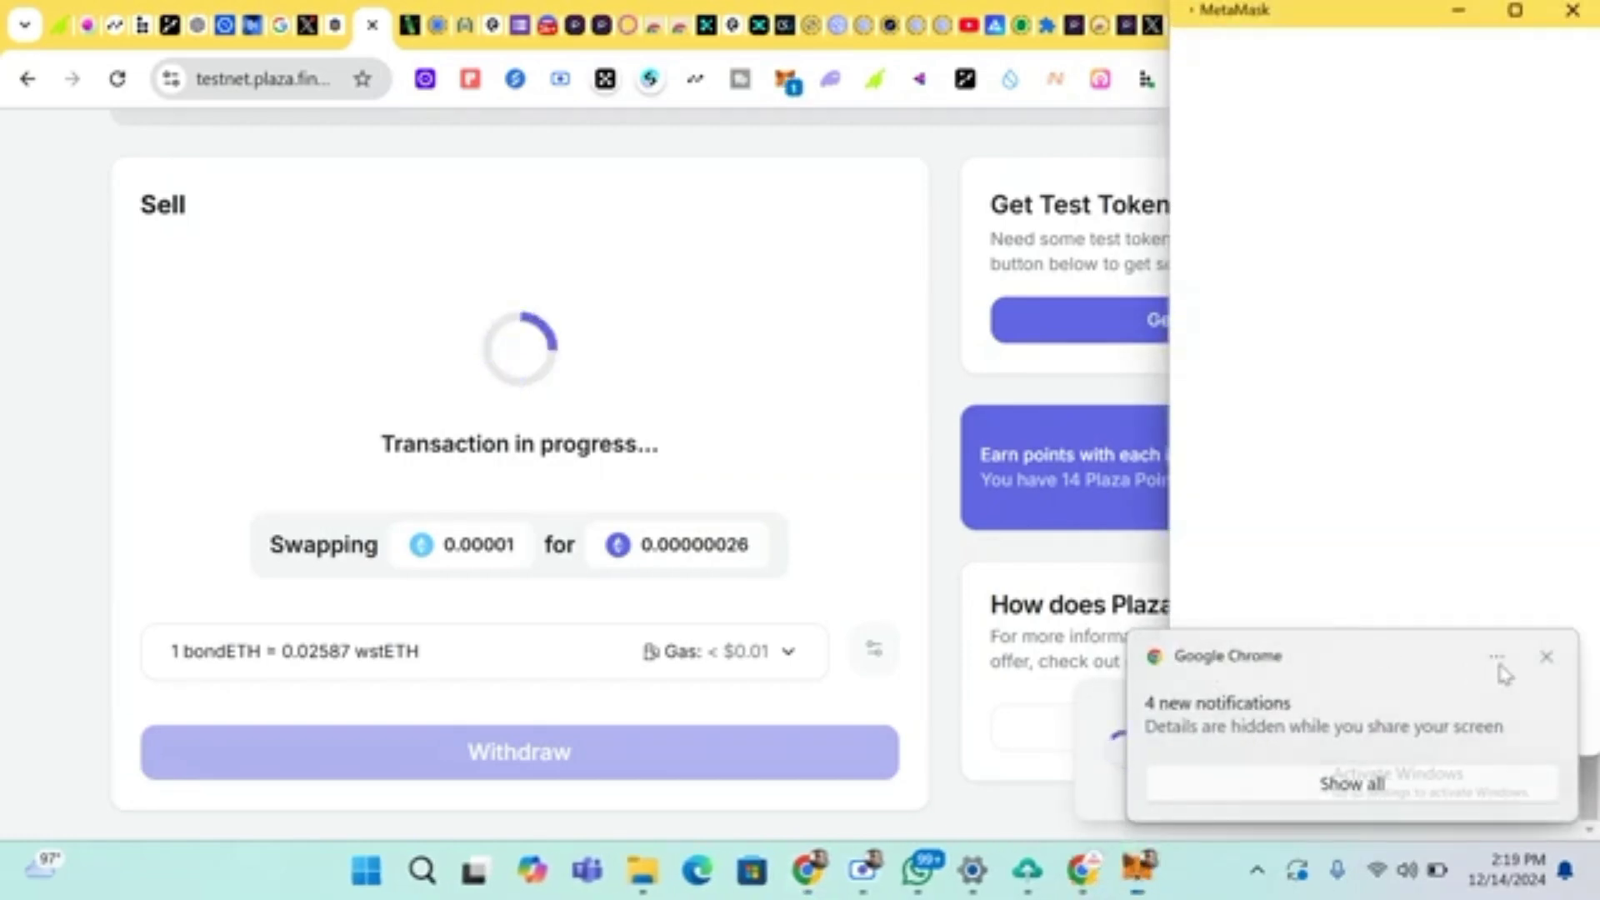
{"action": "left_click", "coordinate": [1548, 658]}
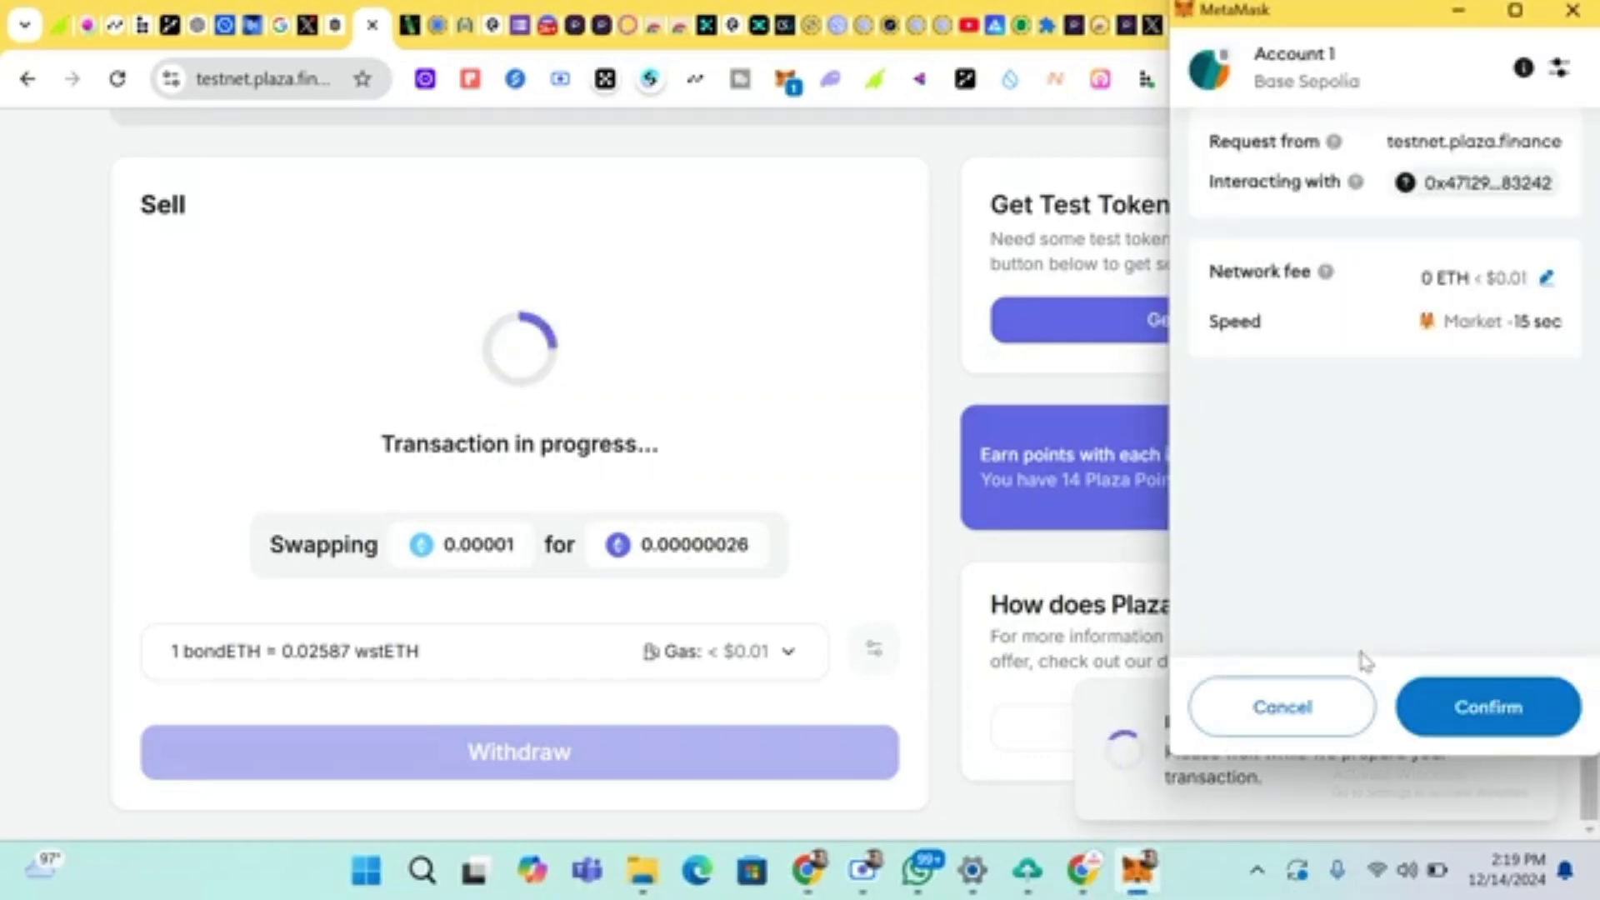
{"action": "left_click", "coordinate": [1435, 724]}
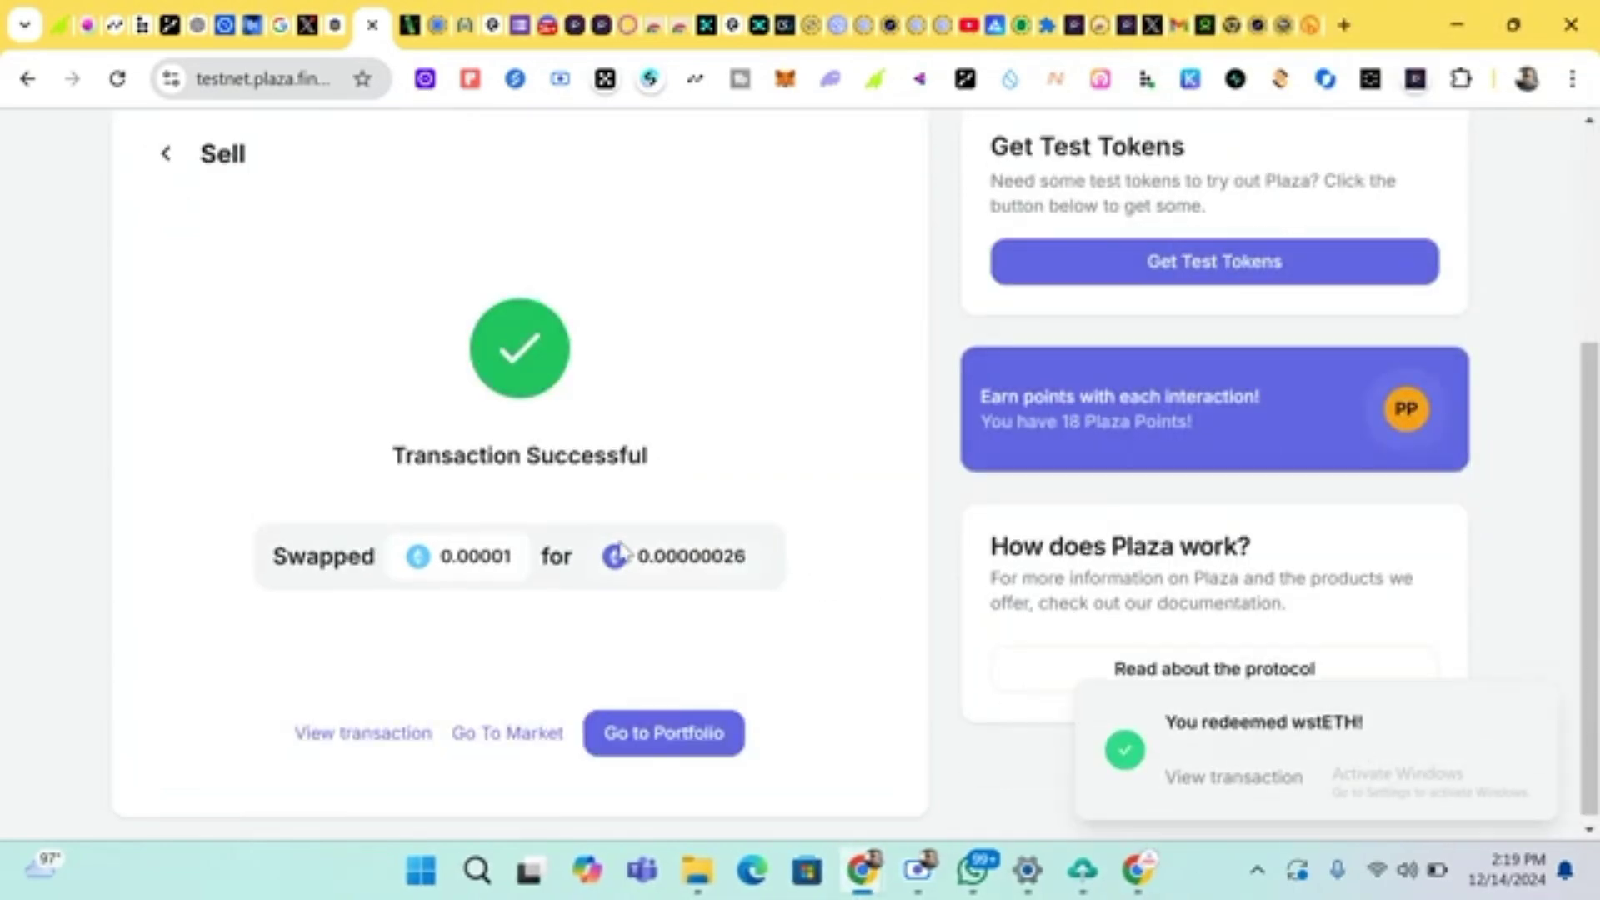
{"action": "left_click", "coordinate": [168, 156]}
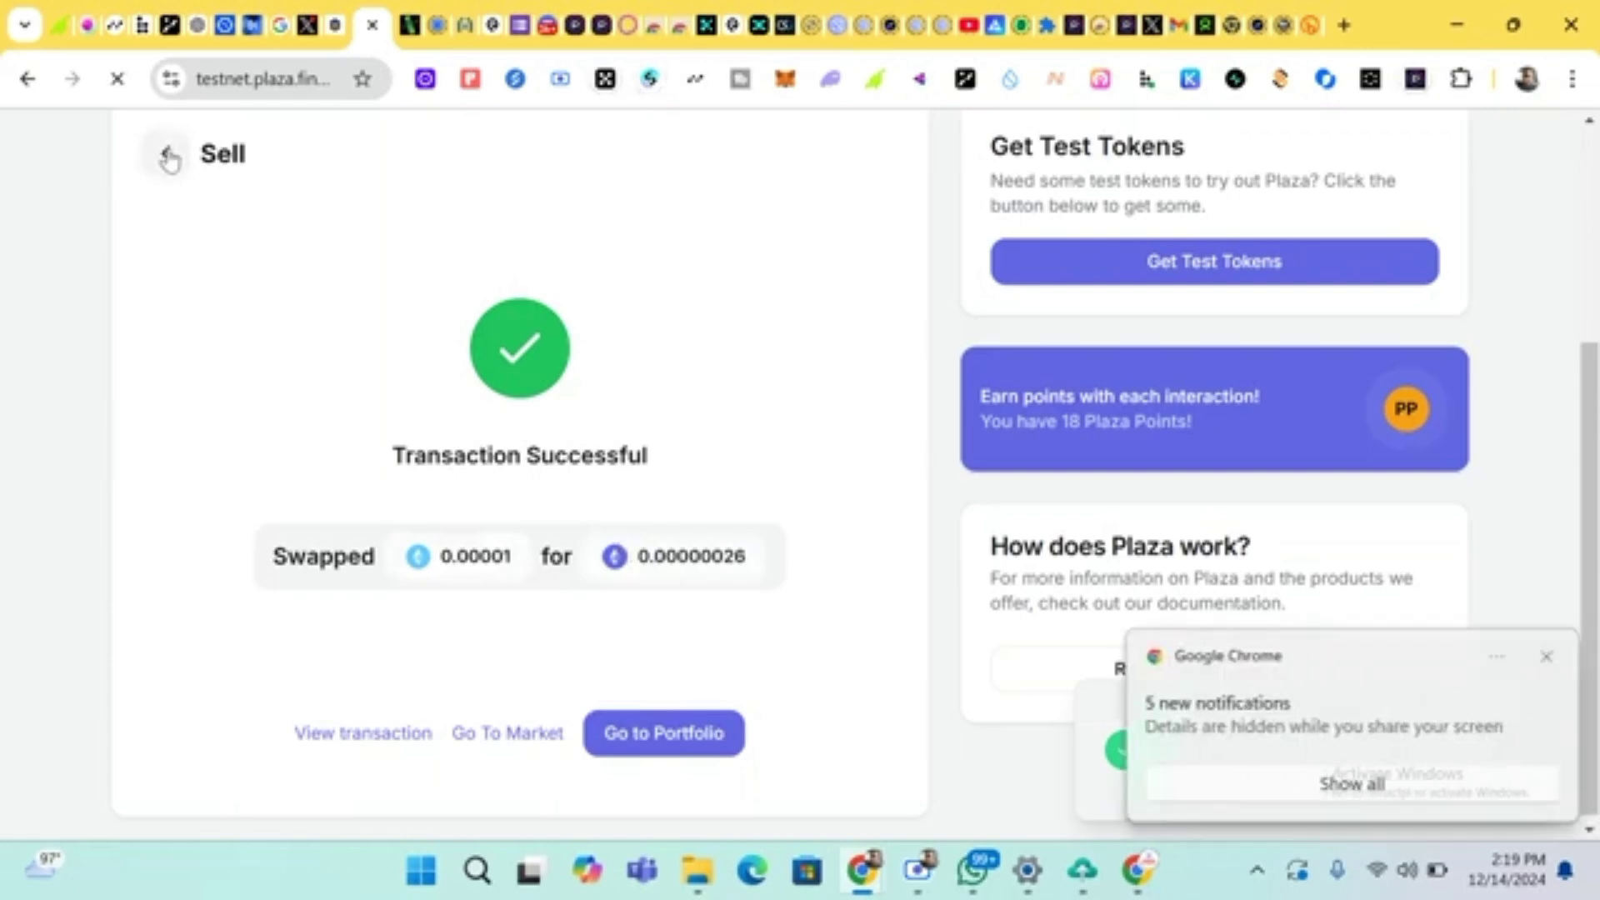
{"action": "left_click", "coordinate": [1549, 658]}
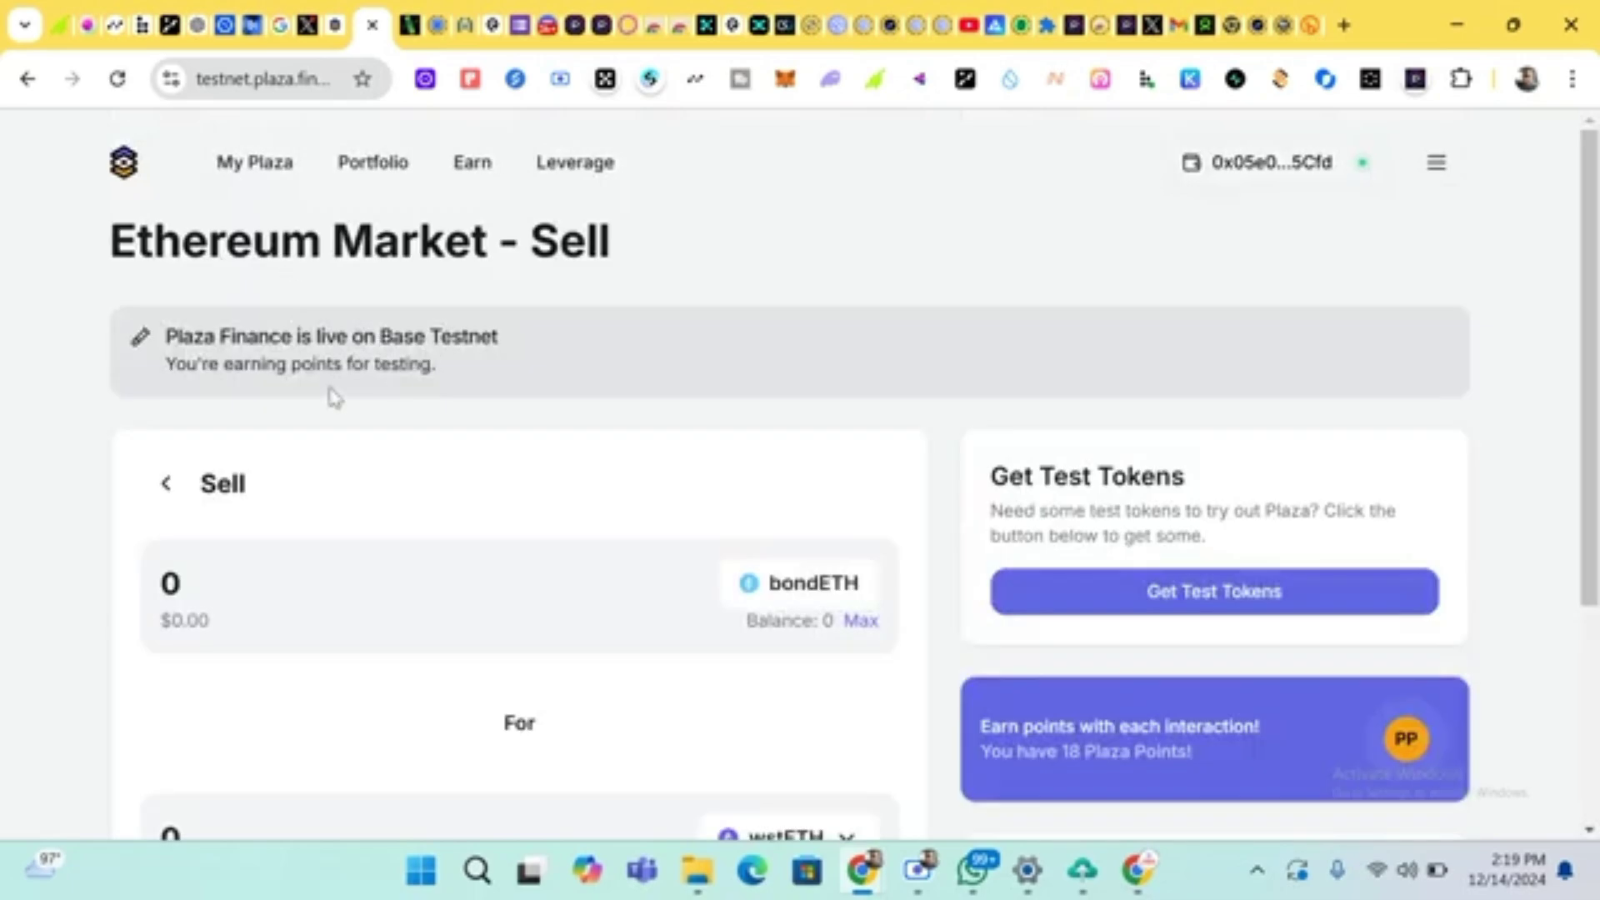
Start a new bondETH buy with 0.0002 wstETH, quoted at about 0.00772 bondETH
{"action": "left_click", "coordinate": [166, 477]}
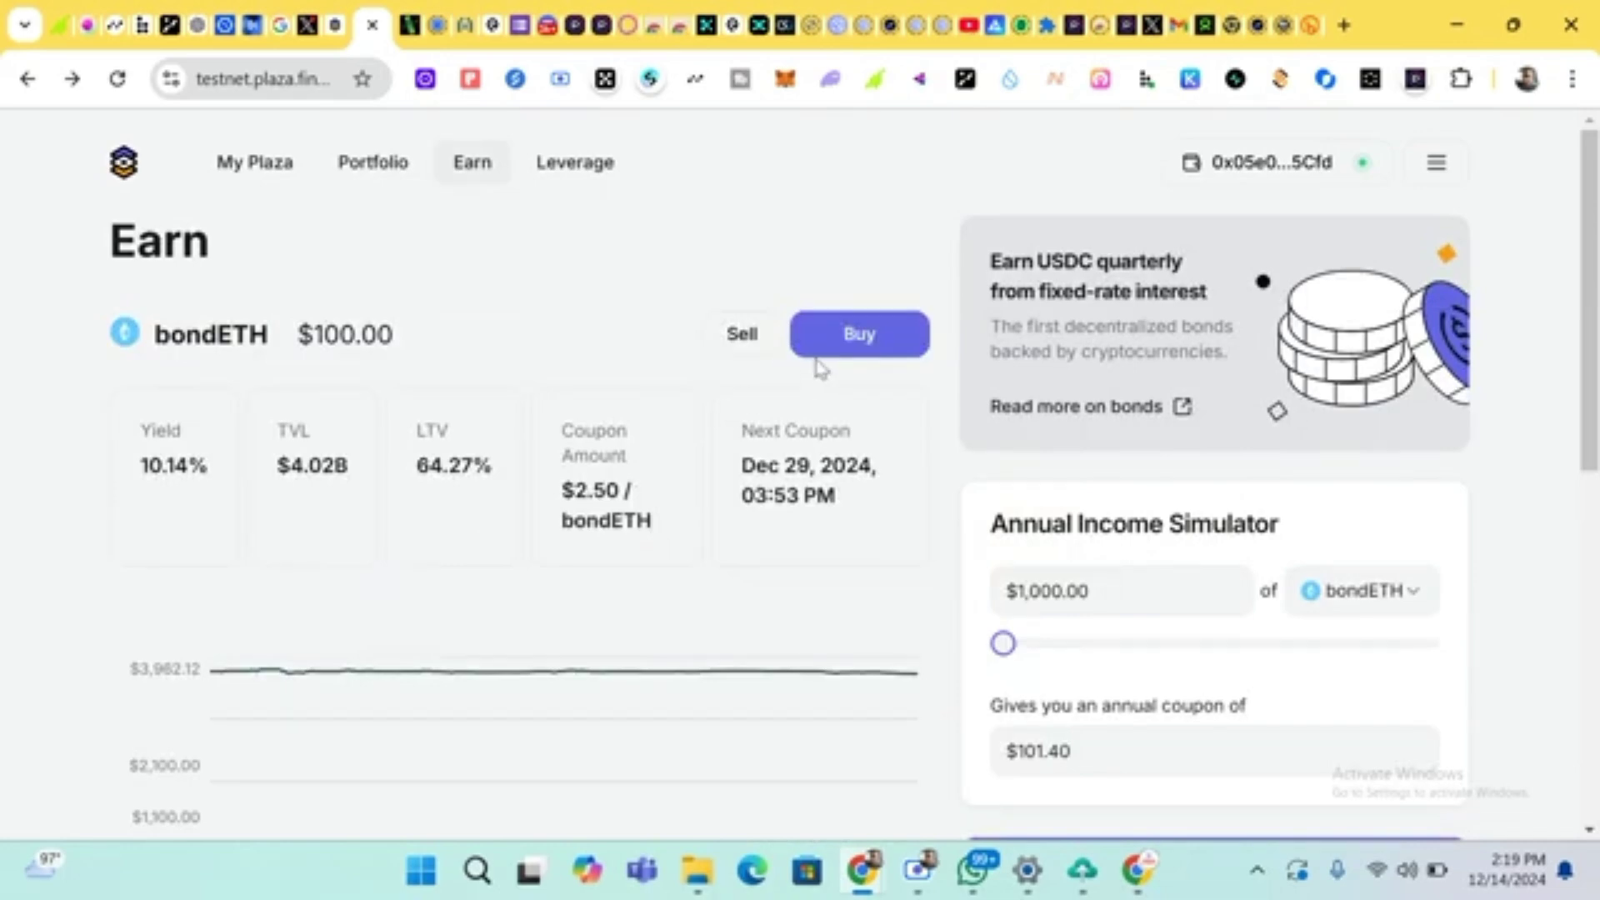
{"action": "left_click", "coordinate": [822, 357]}
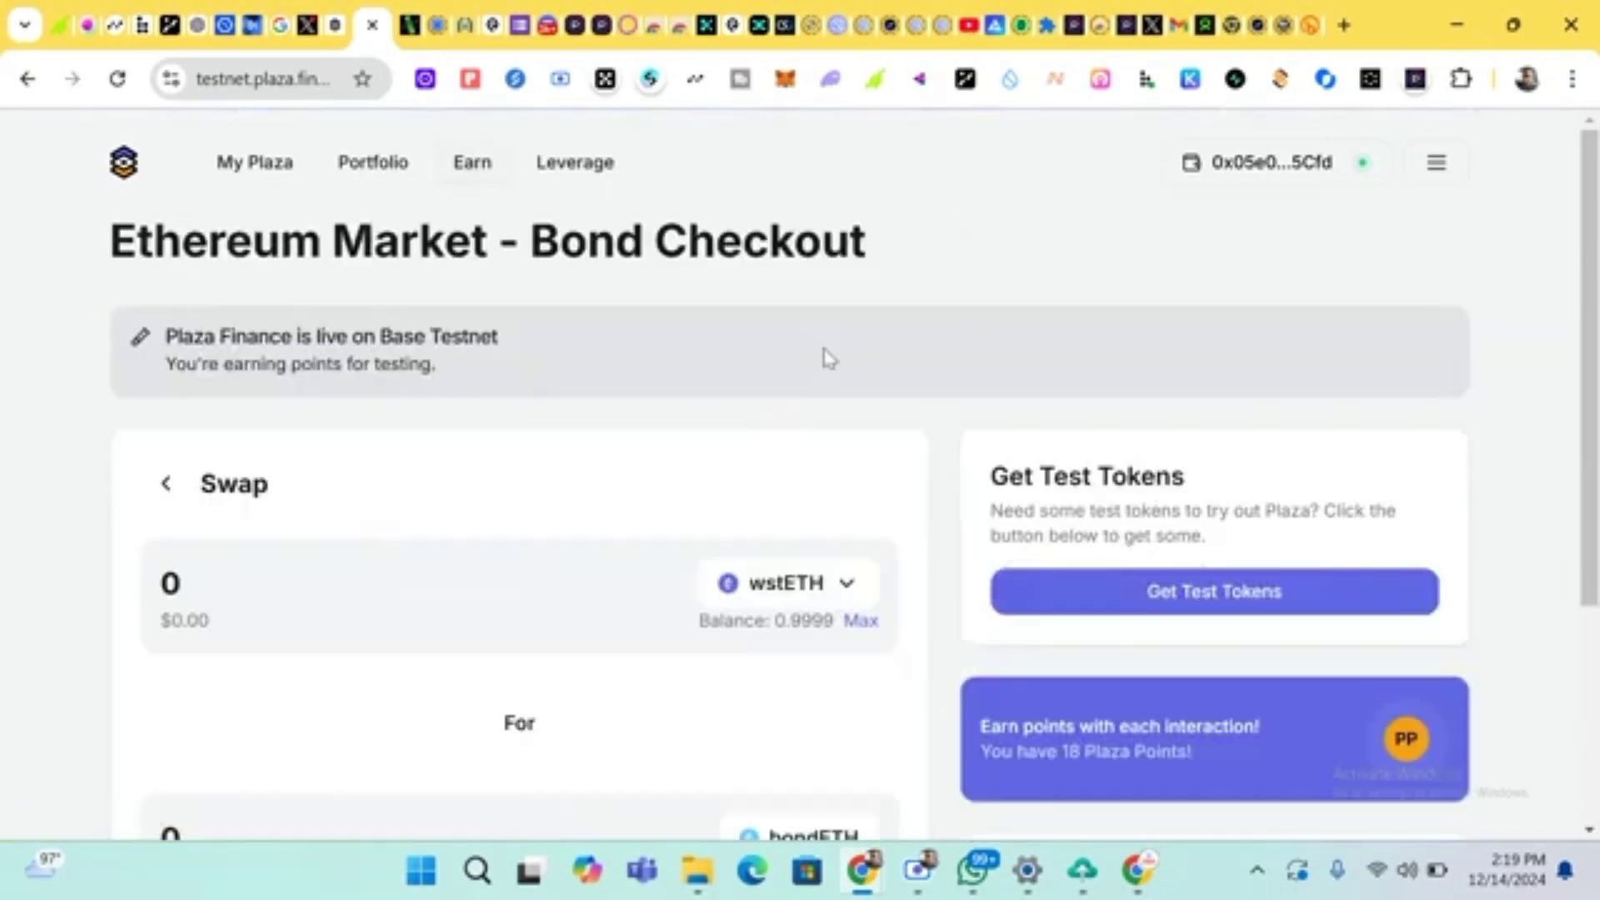
{"action": "scroll", "coordinate": [631, 602], "scroll_direction": "down", "scroll_amount": 1}
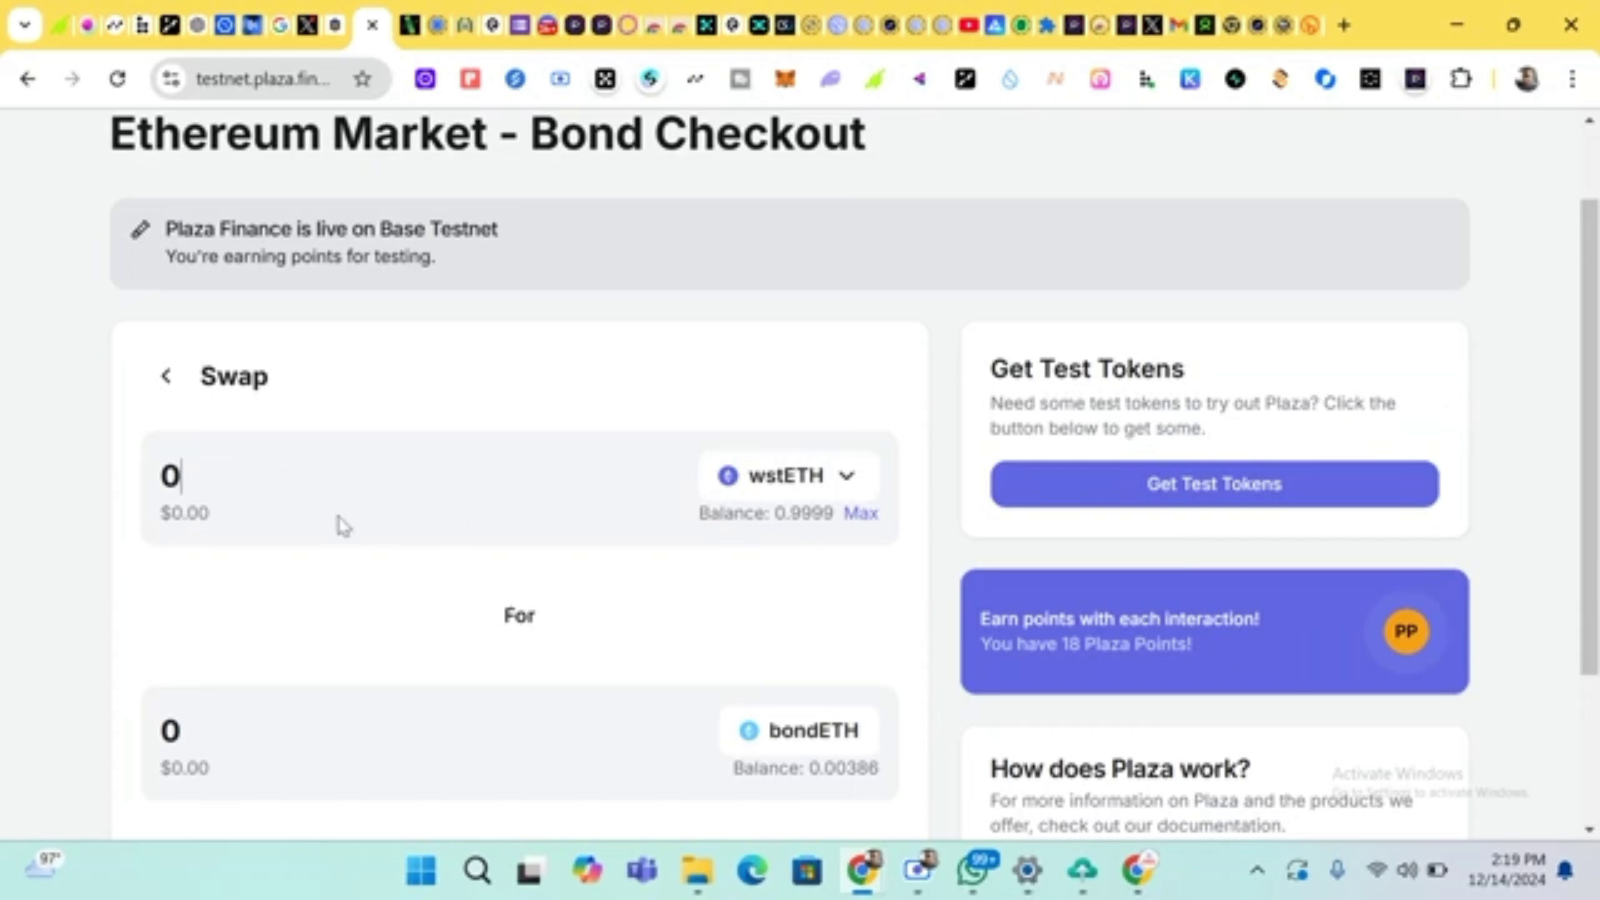
{"action": "type", "text": "000"}
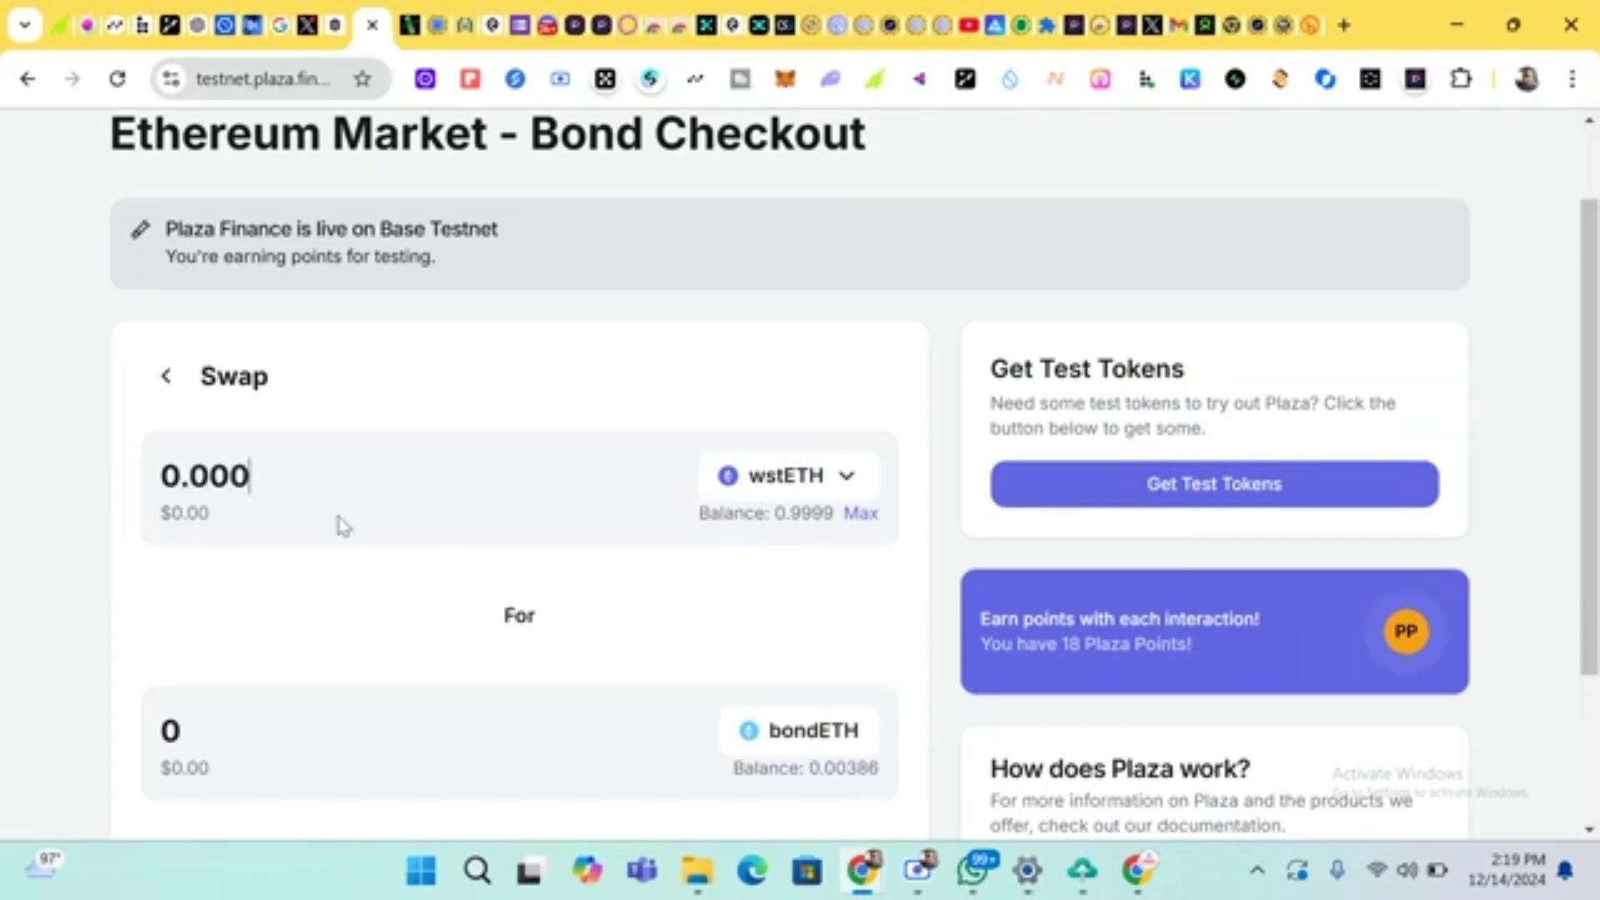
{"action": "type", "text": "2"}
{"action": "scroll", "coordinate": [698, 836], "scroll_direction": "down", "scroll_amount": 1}
{"action": "scroll", "coordinate": [699, 836], "scroll_direction": "down", "scroll_amount": 2}
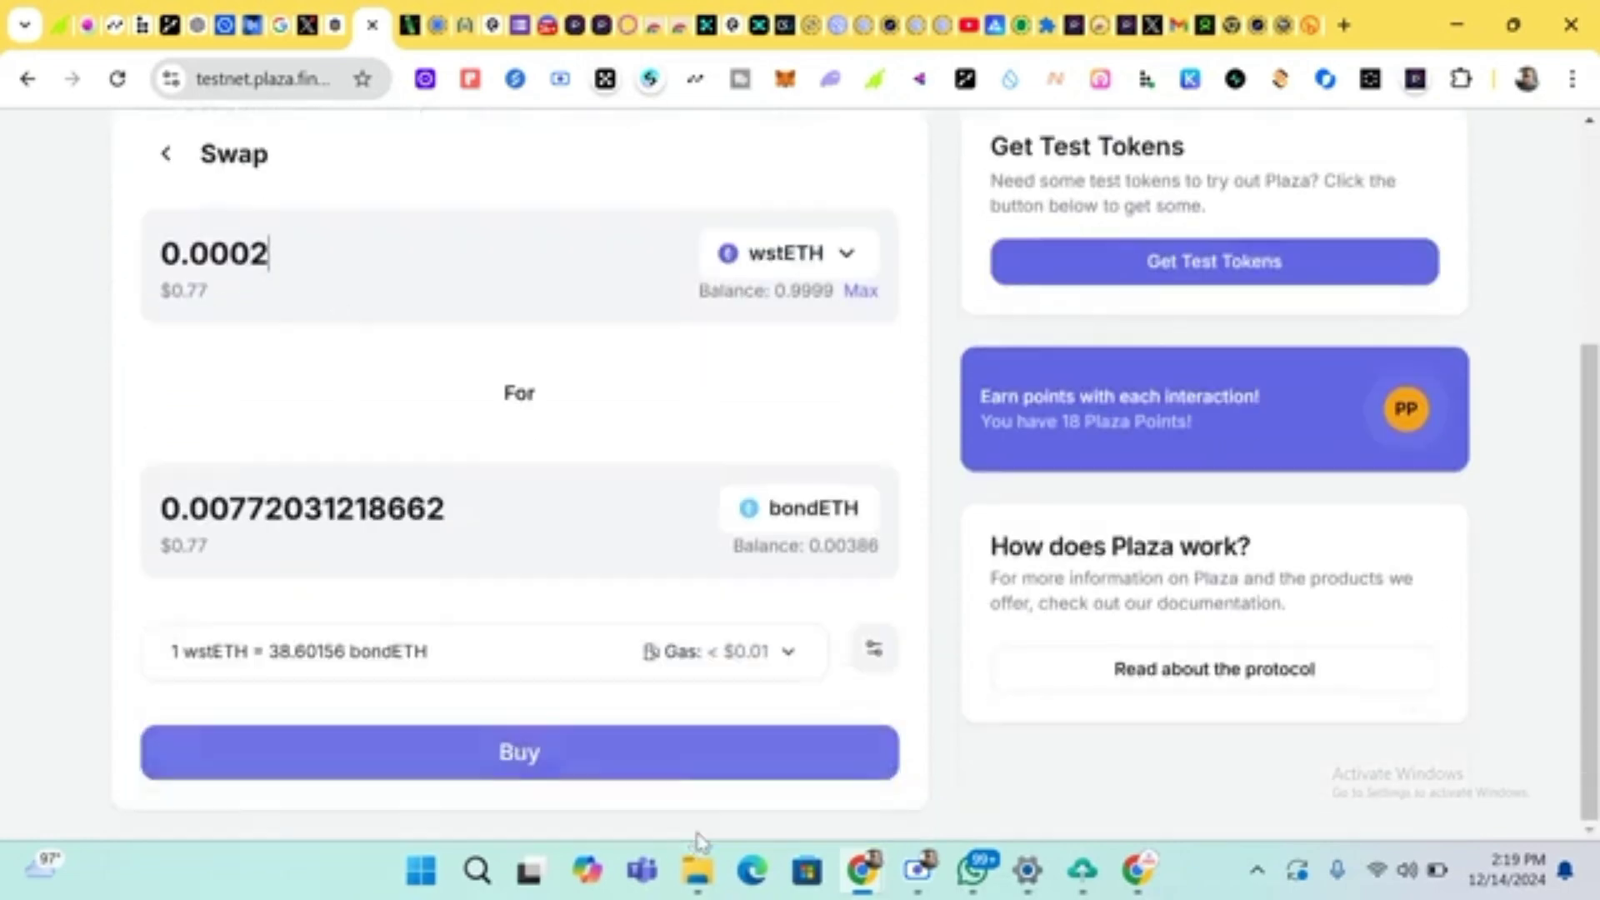
Submit the 0.0002 wstETH purchase of bondETH and approve the wstETH spending cap in MetaMask
{"action": "left_click", "coordinate": [620, 767]}
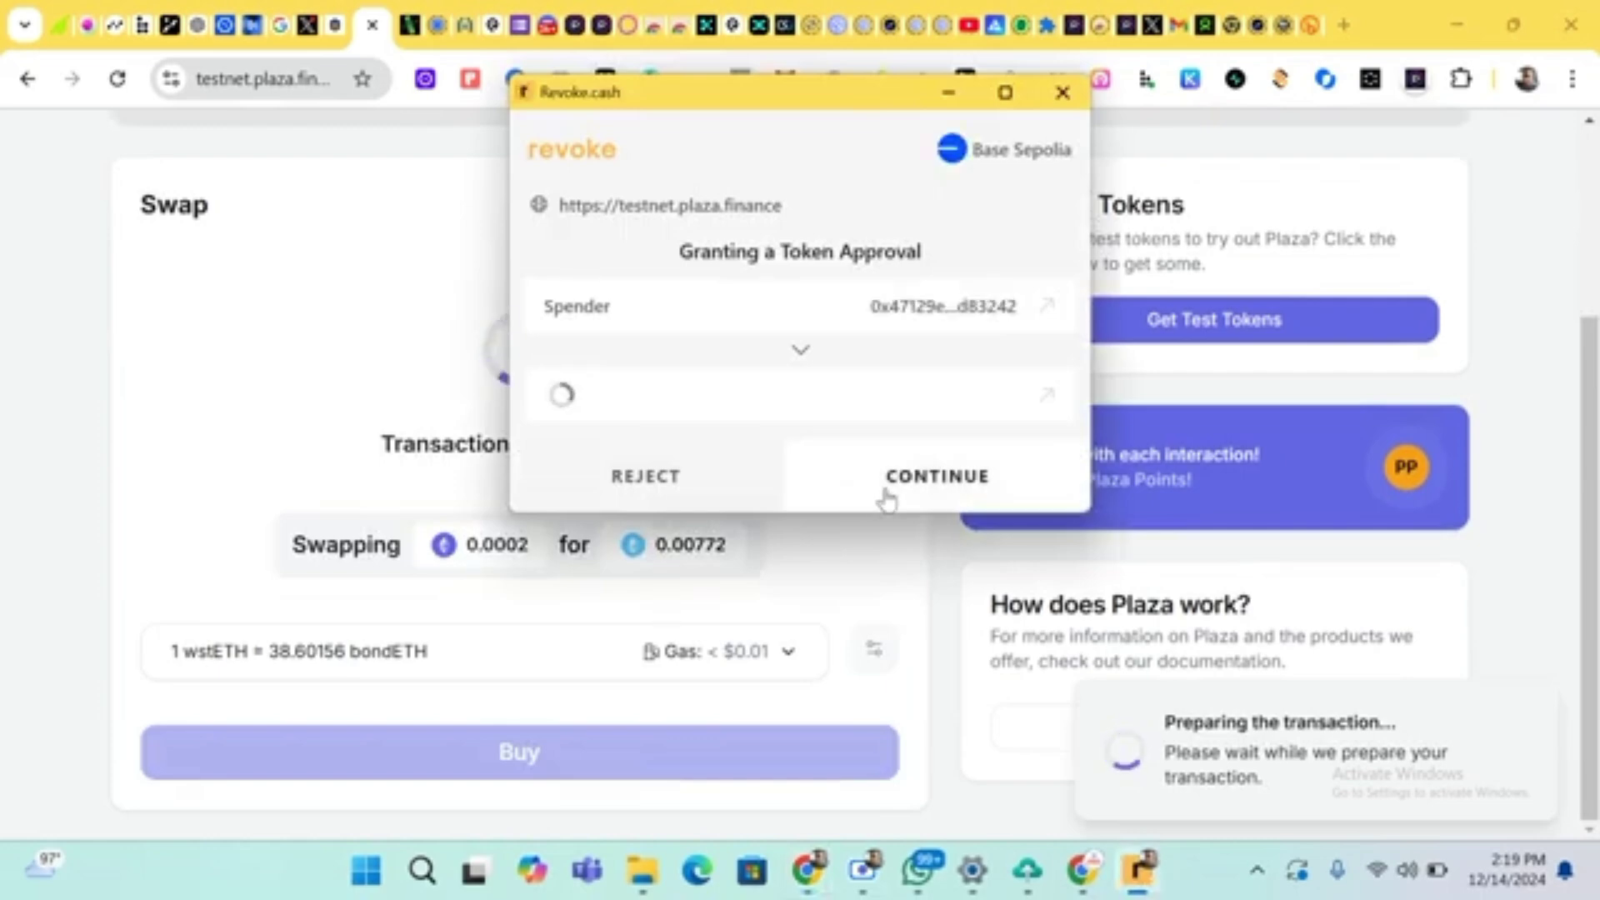
{"action": "left_click", "coordinate": [886, 497]}
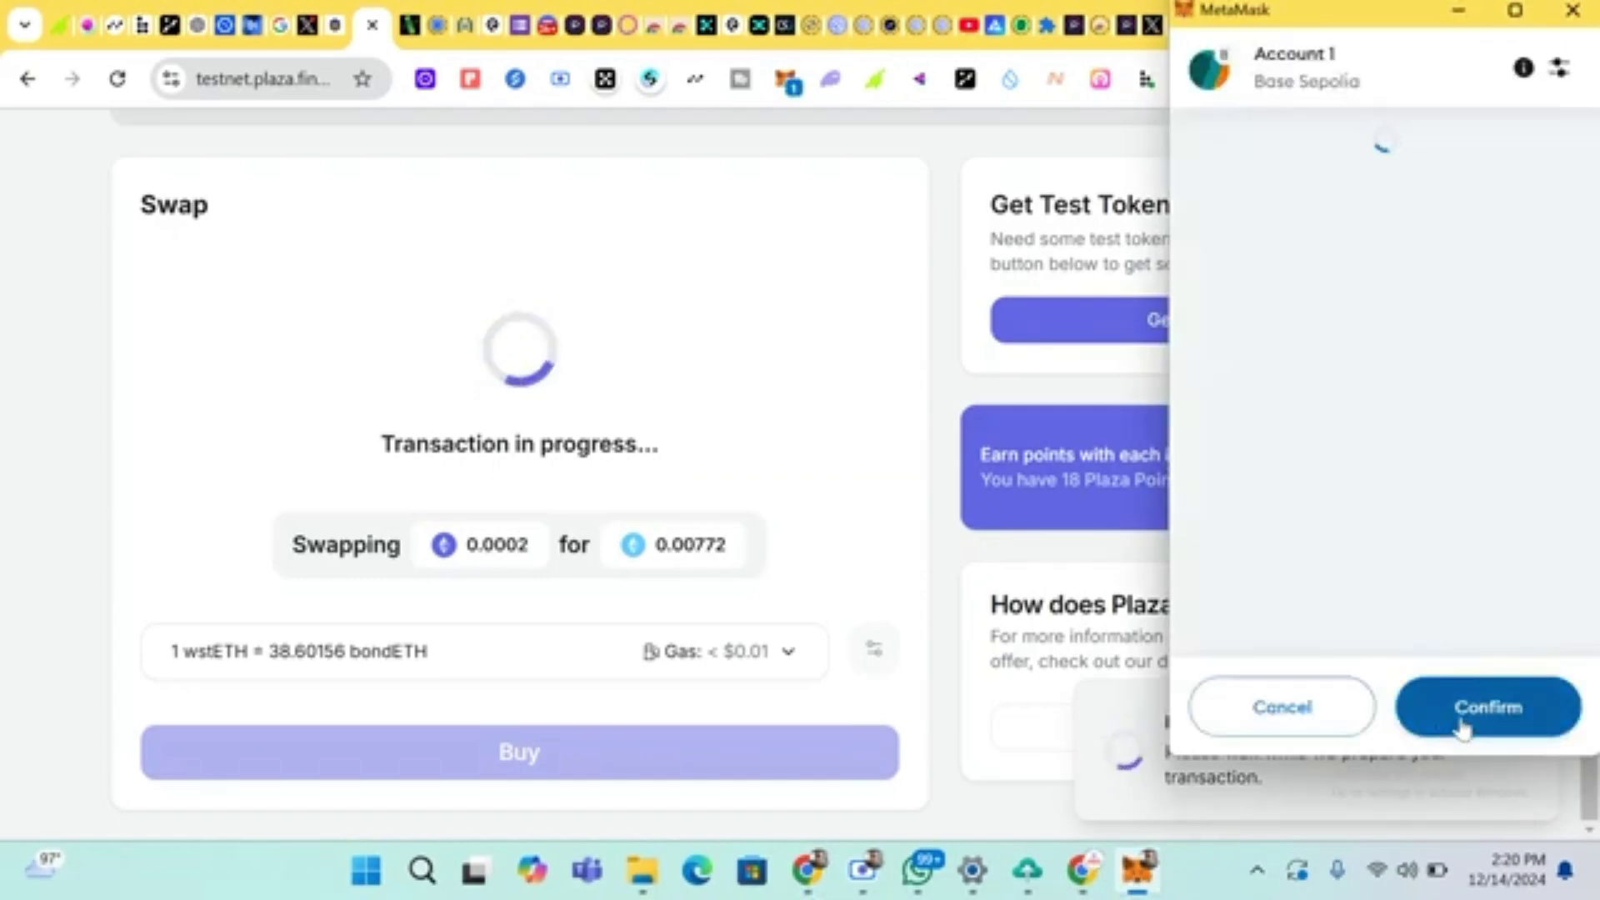
{"action": "left_click", "coordinate": [1456, 718]}
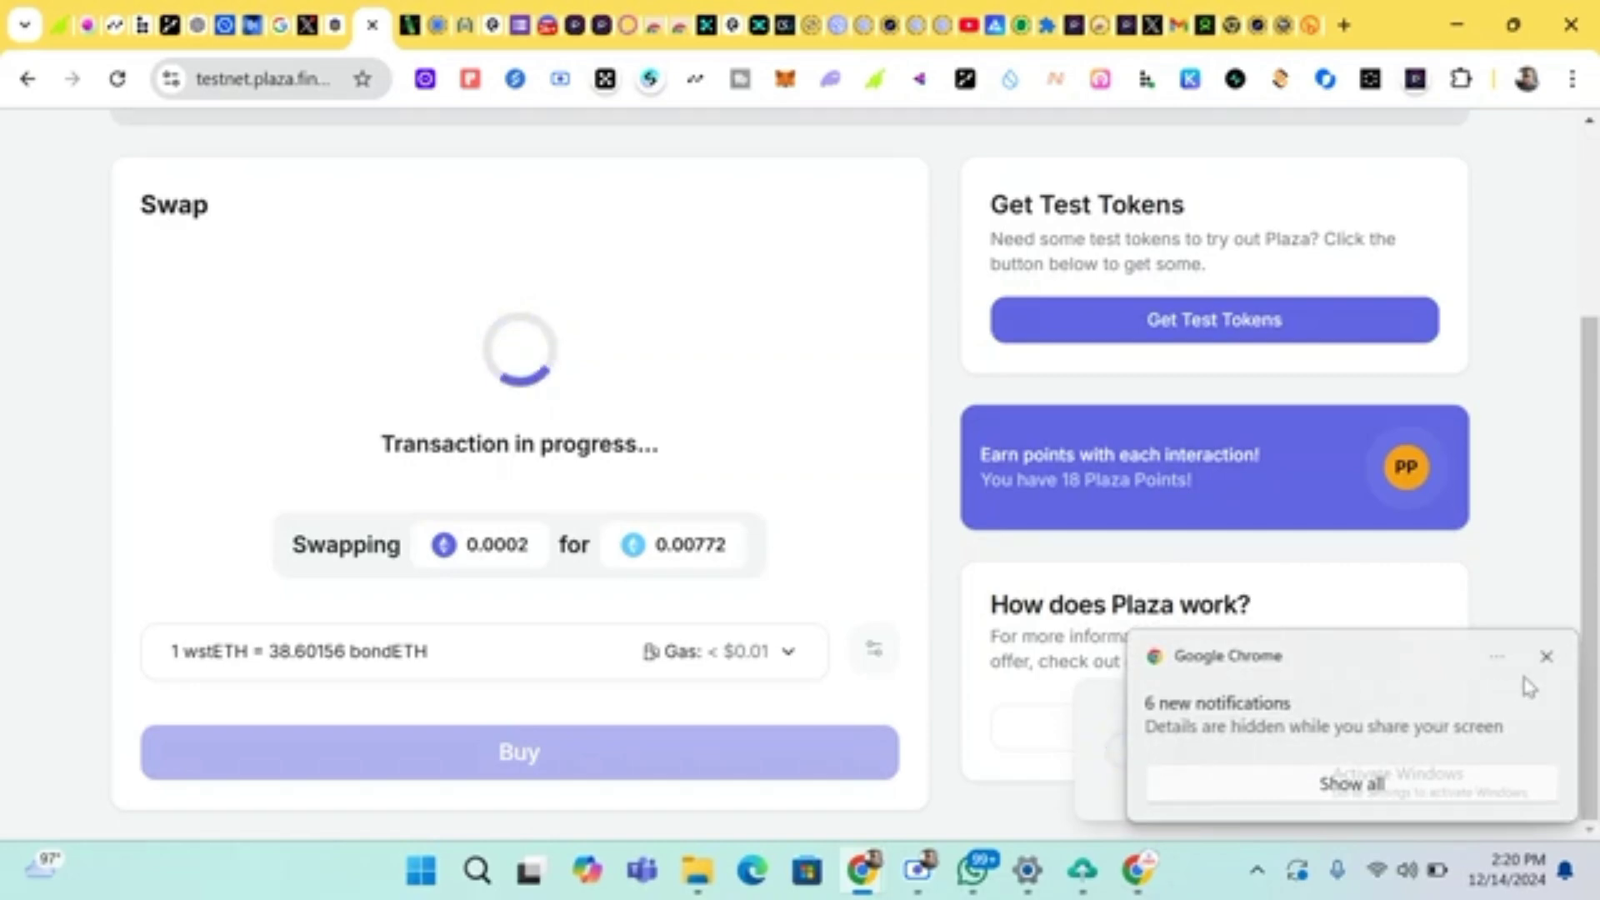
{"action": "left_click", "coordinate": [1546, 659]}
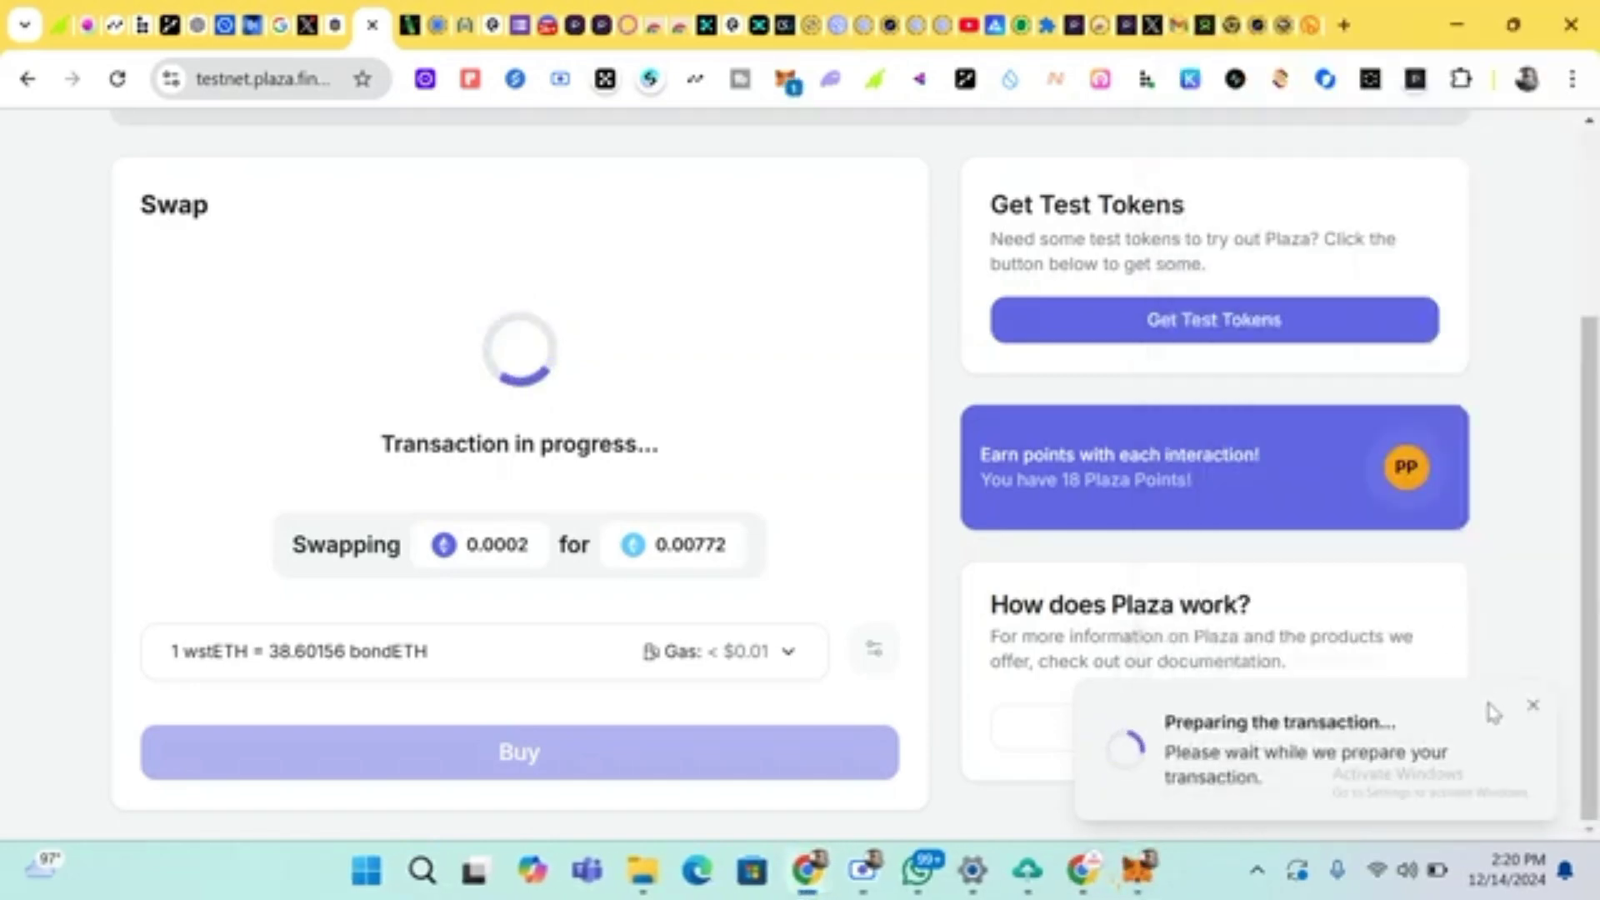
{"action": "left_click", "coordinate": [1533, 706]}
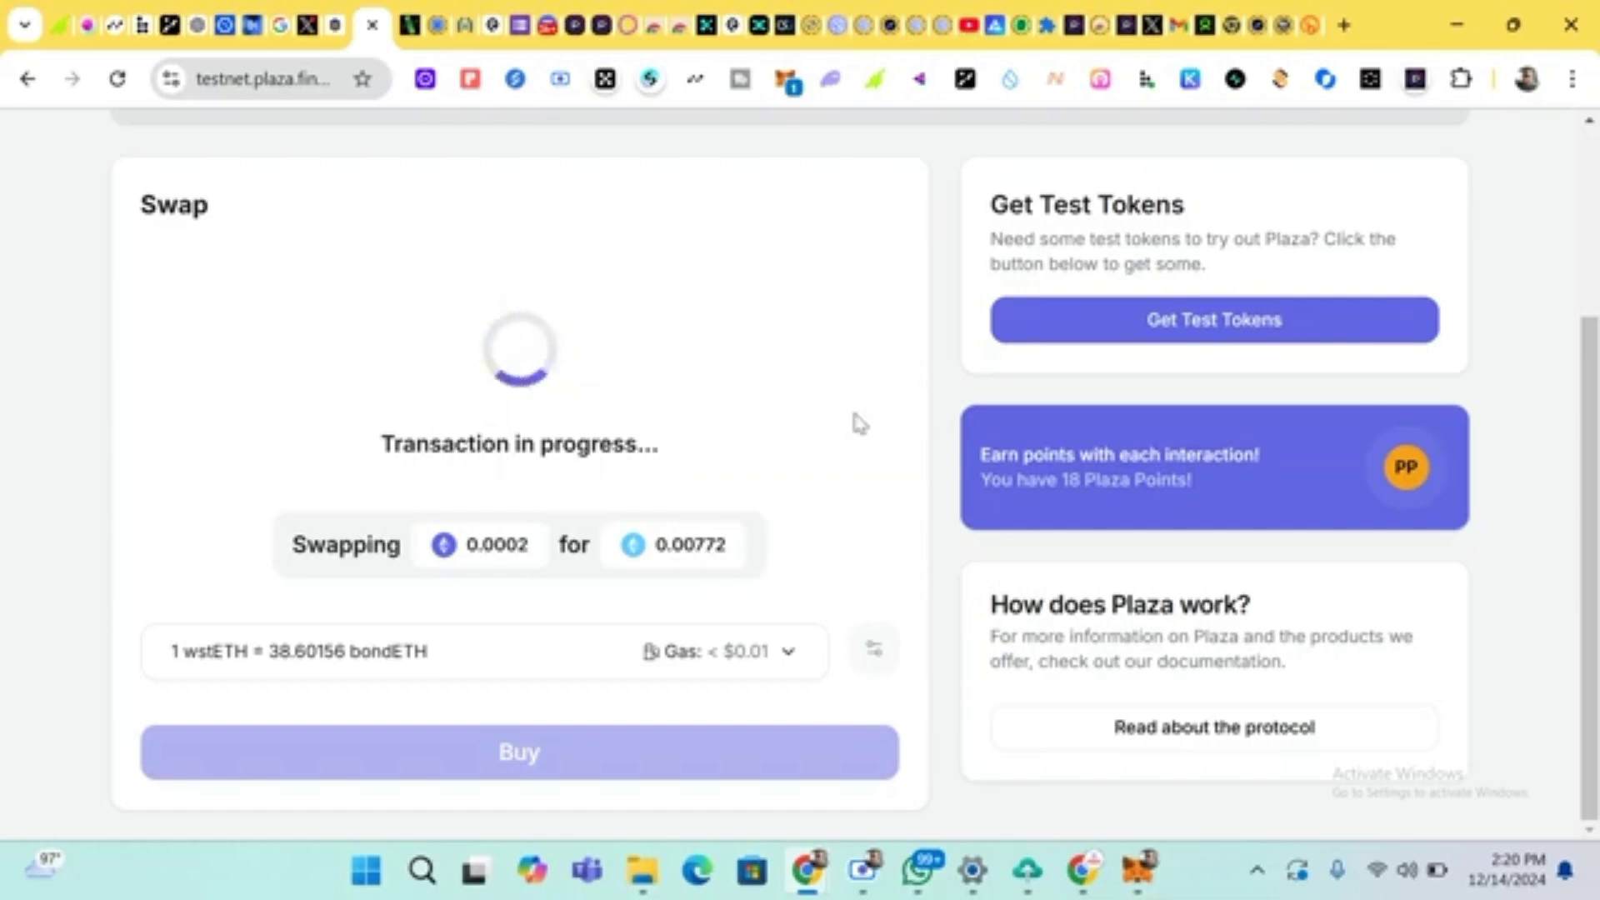
Confirm the pending 0.00772 bondETH purchase transaction in MetaMask and return to the swap form
{"action": "left_click", "coordinate": [784, 83]}
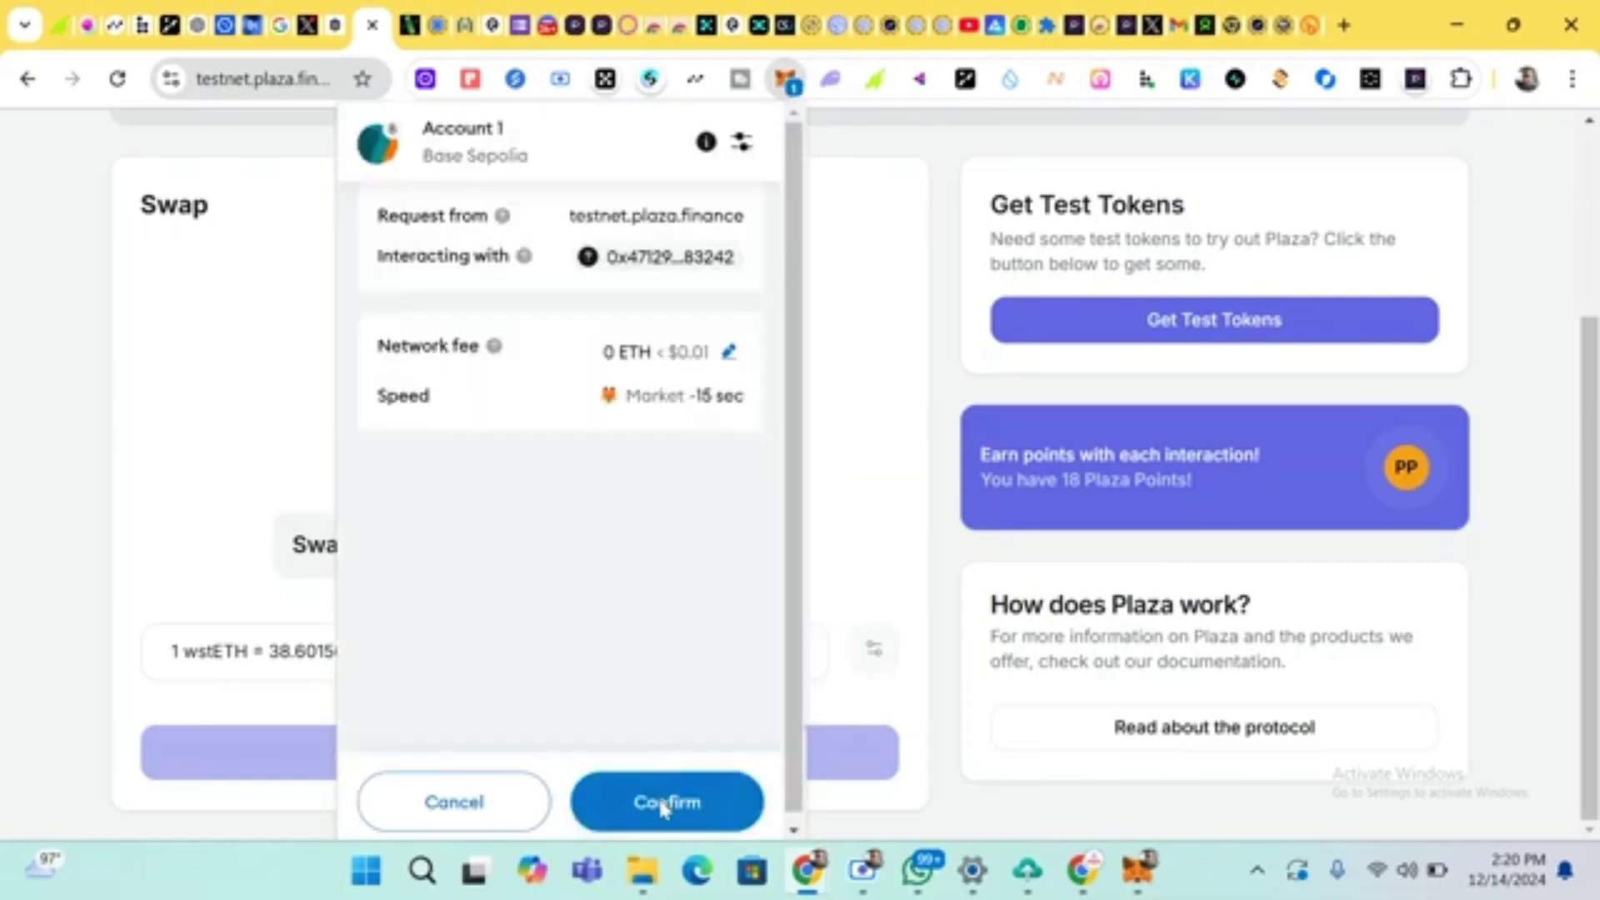
{"action": "left_click", "coordinate": [664, 804]}
{"action": "left_click", "coordinate": [733, 779]}
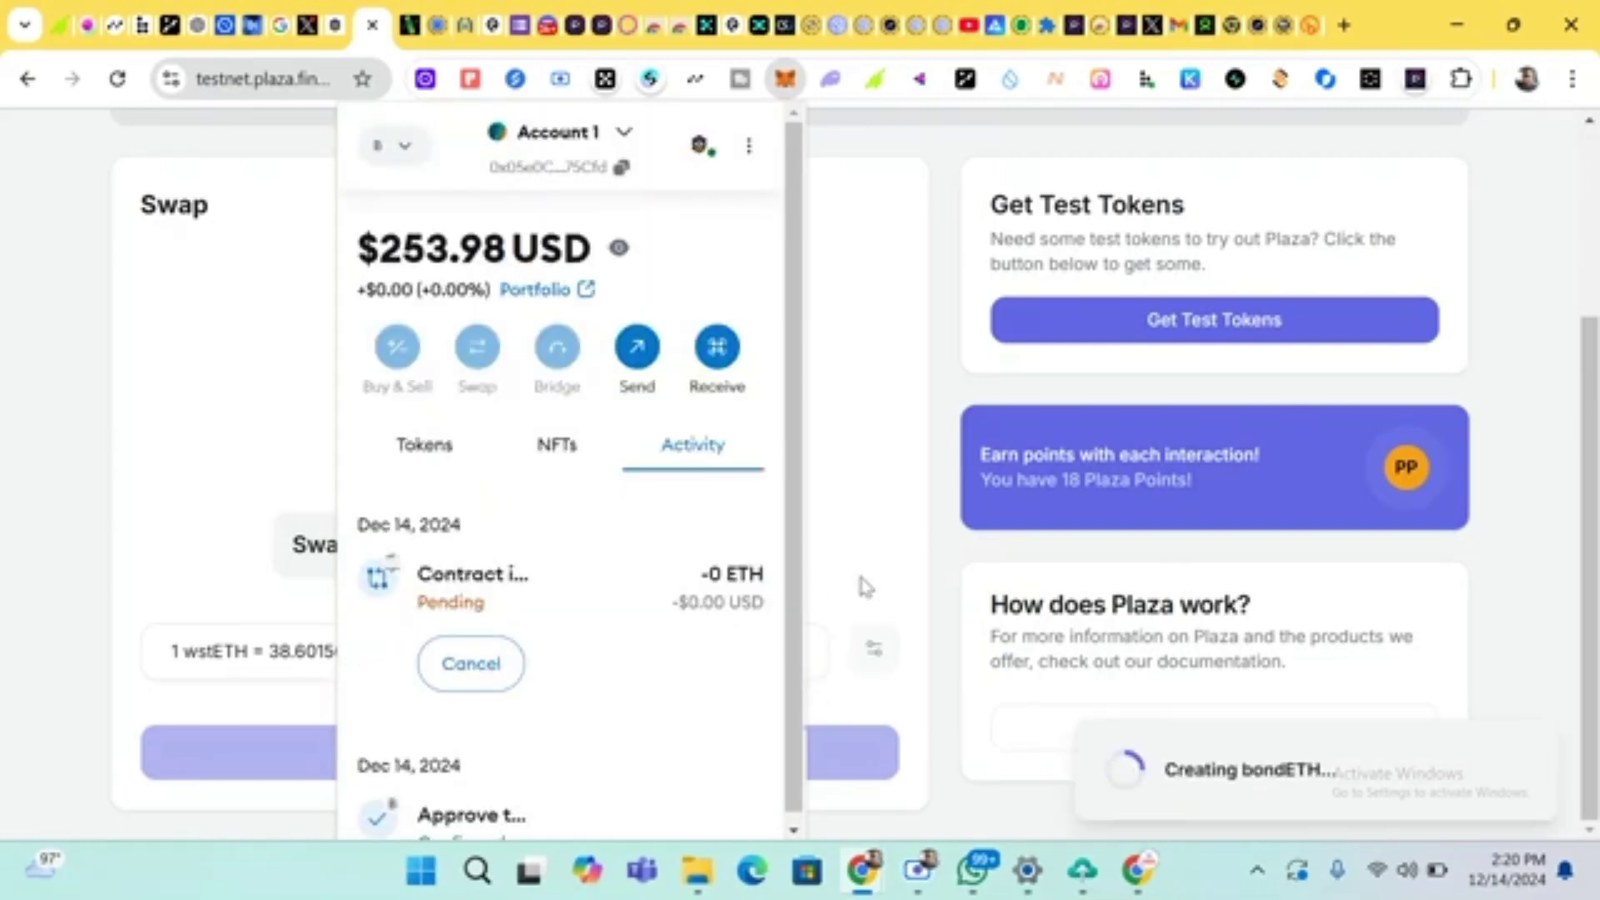
{"action": "left_click", "coordinate": [823, 245]}
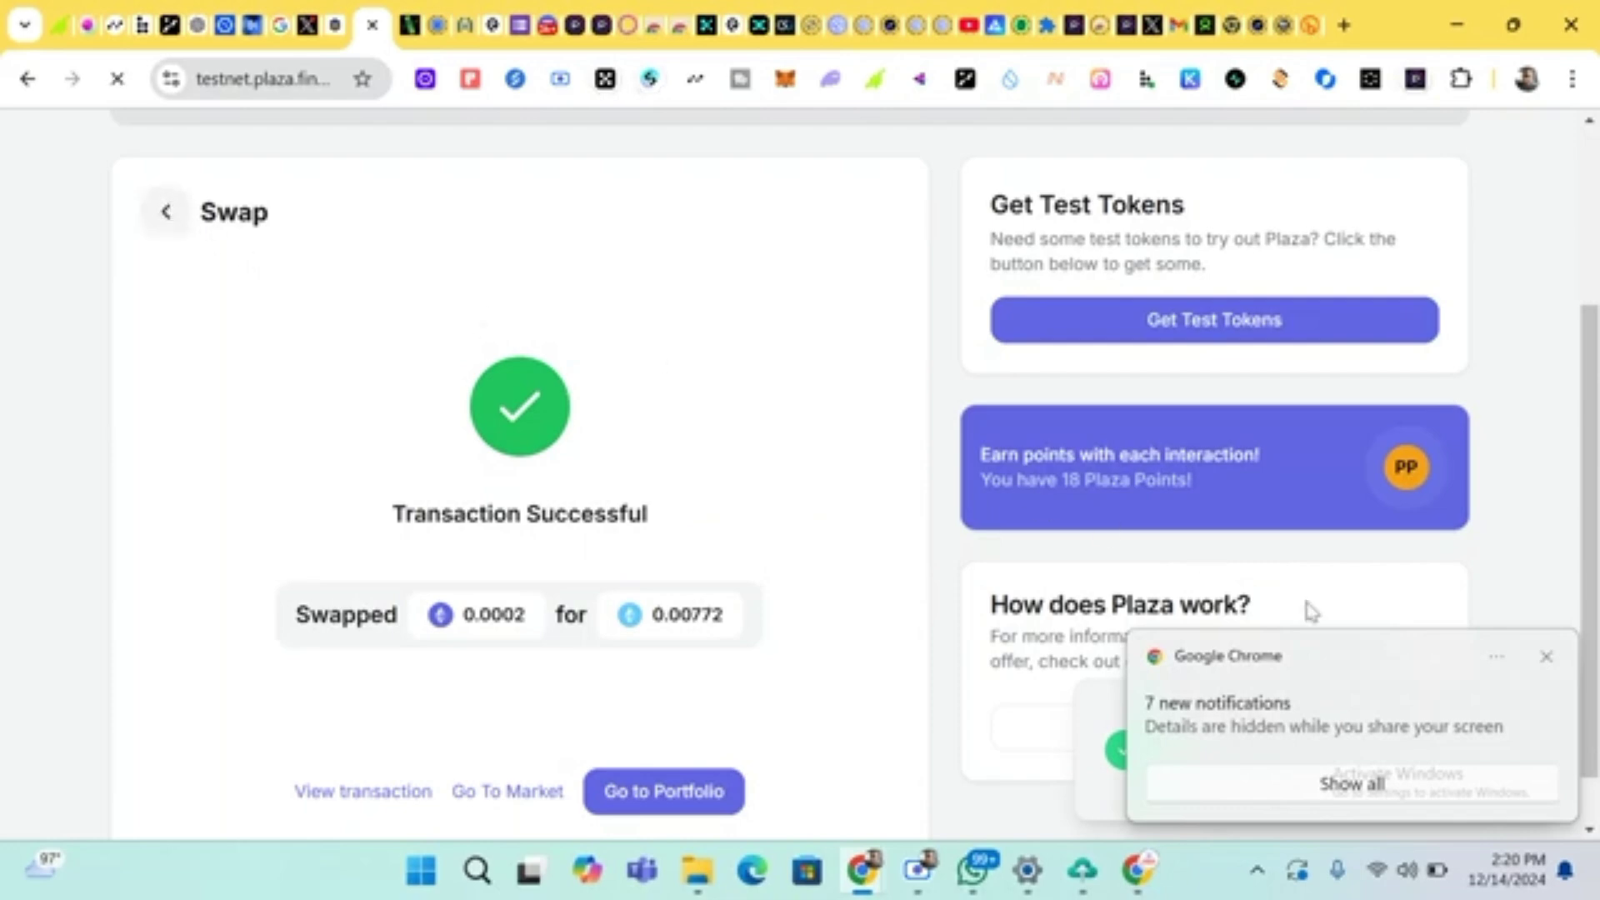
{"action": "left_click", "coordinate": [1547, 657]}
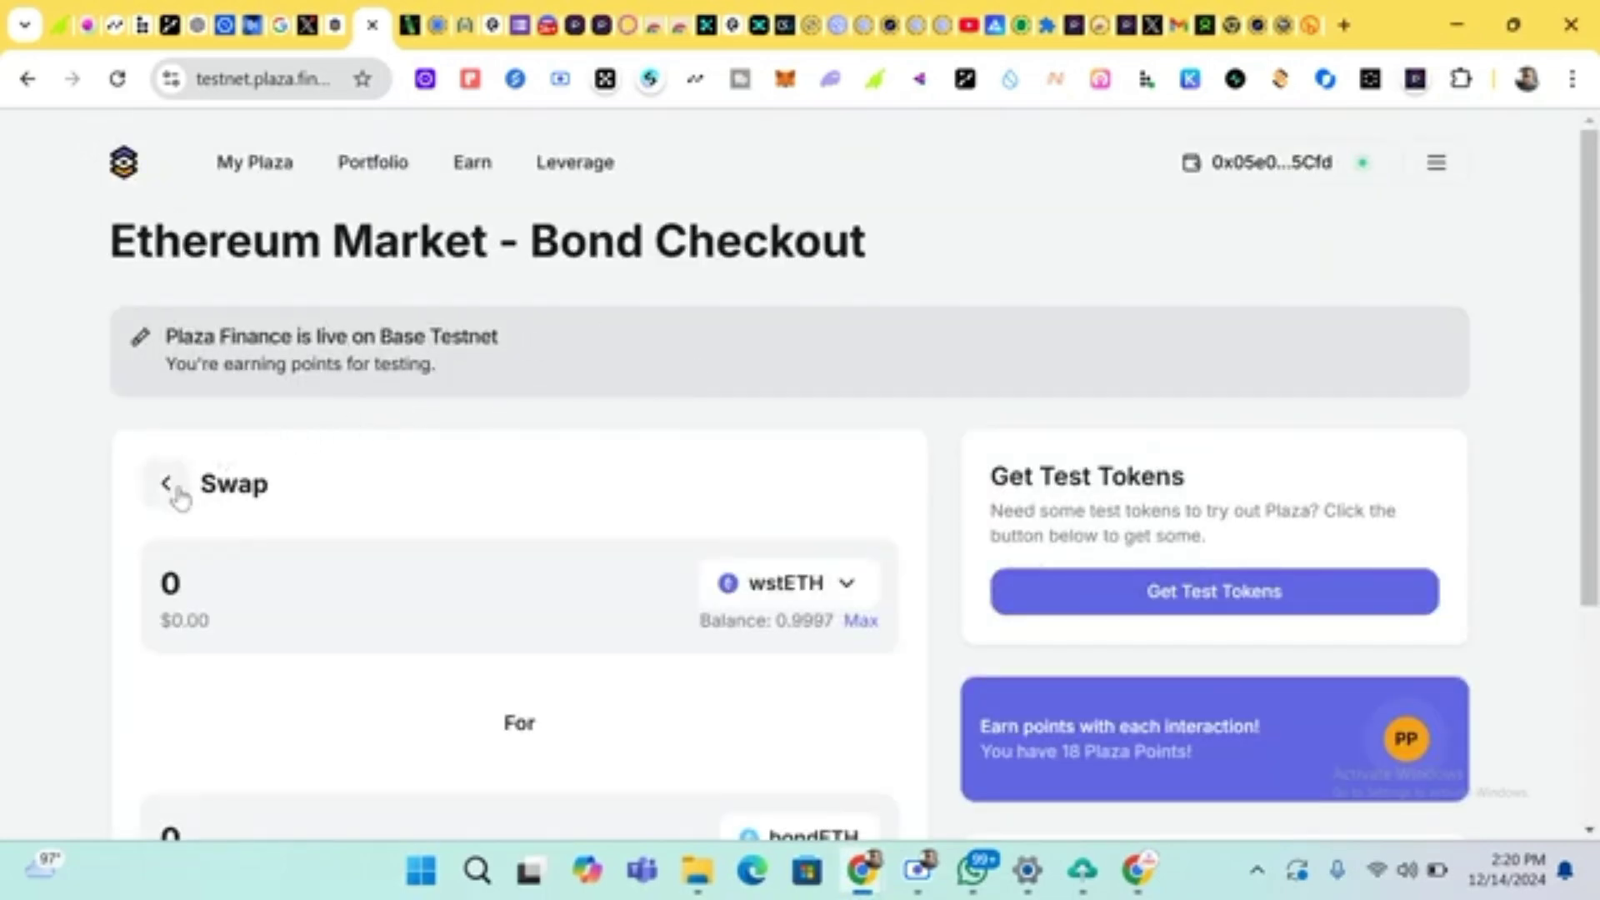
Return to the bondETH Earn page and enter 0.002 bondETH to sell, quoted at about 0.0000518 wstETH
{"action": "left_click", "coordinate": [175, 490]}
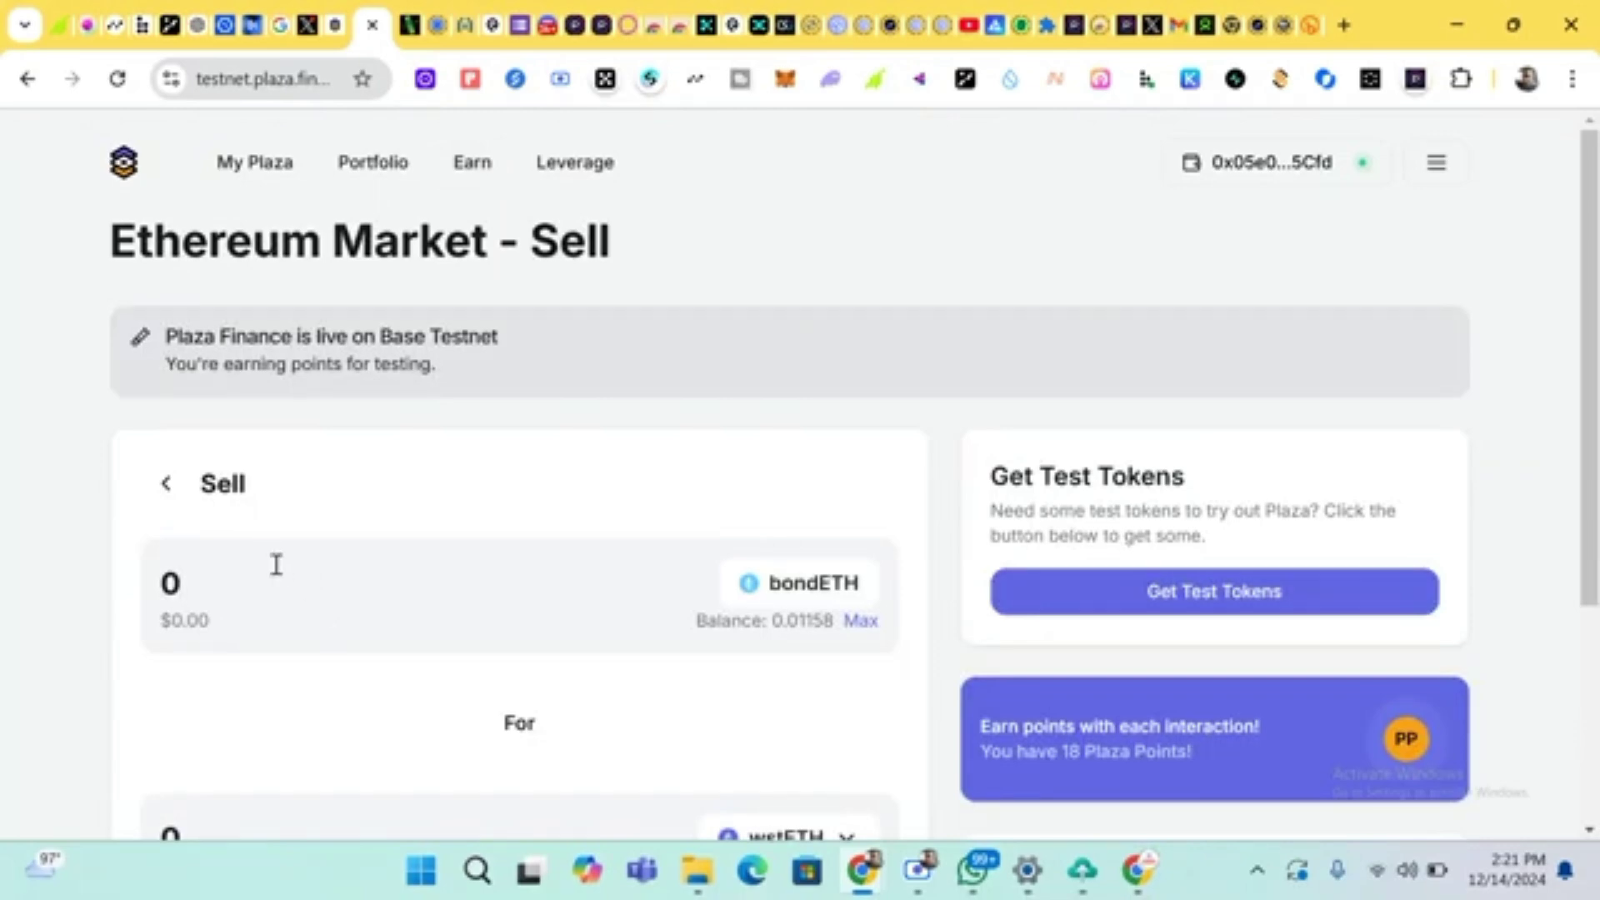
{"action": "type", "text": "090"}
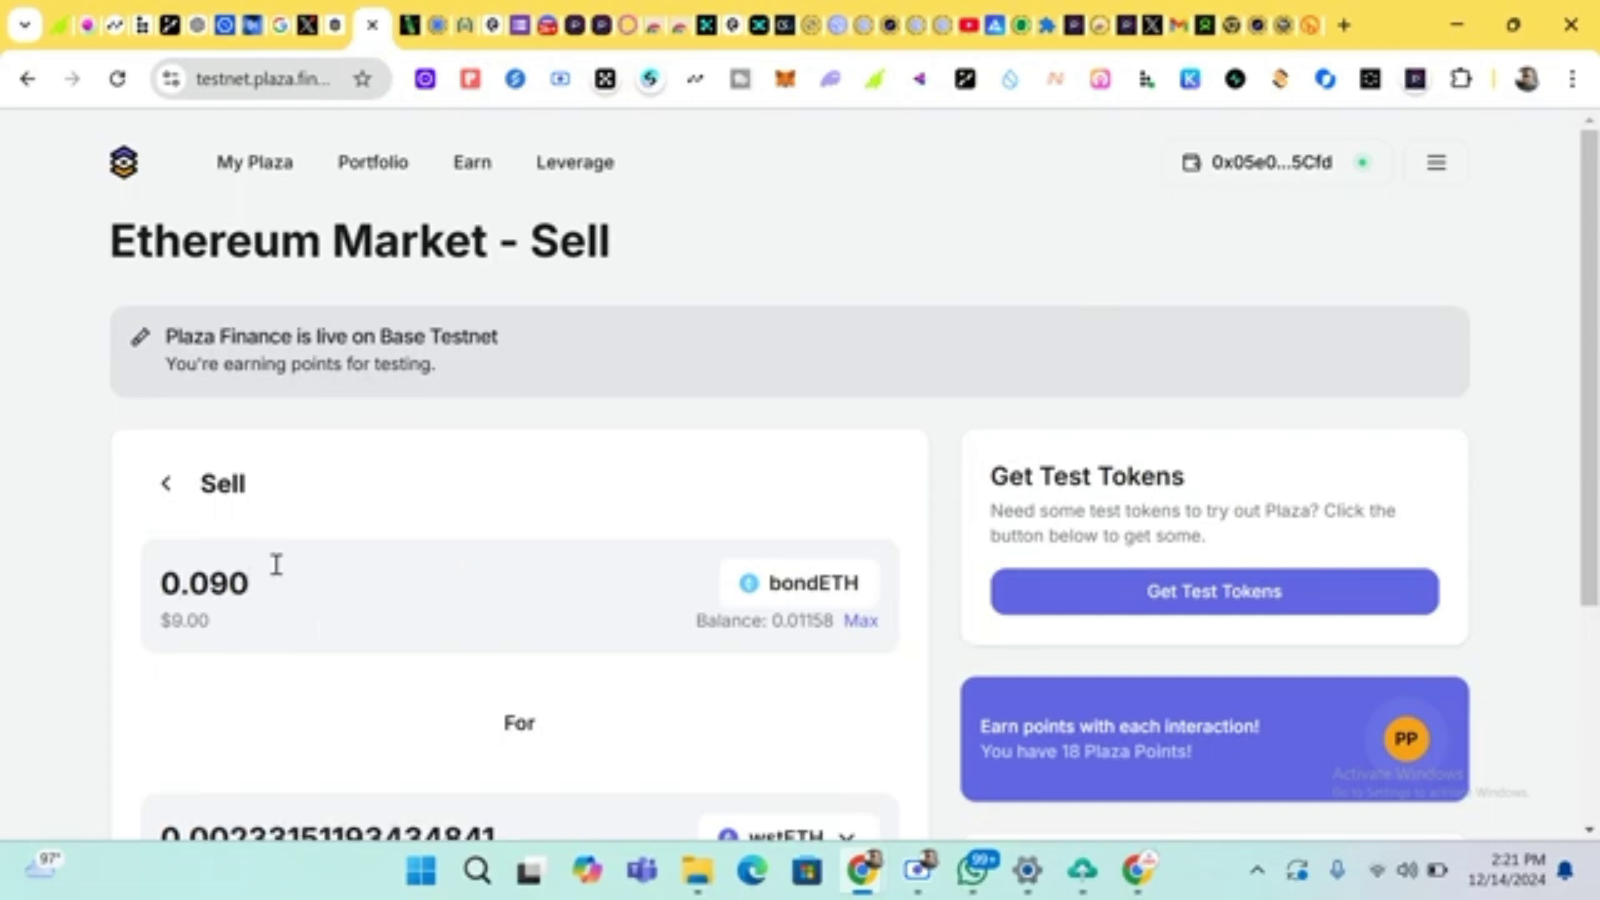
{"action": "key", "text": "BackSpace"}
{"action": "key", "text": "BackSpace"}
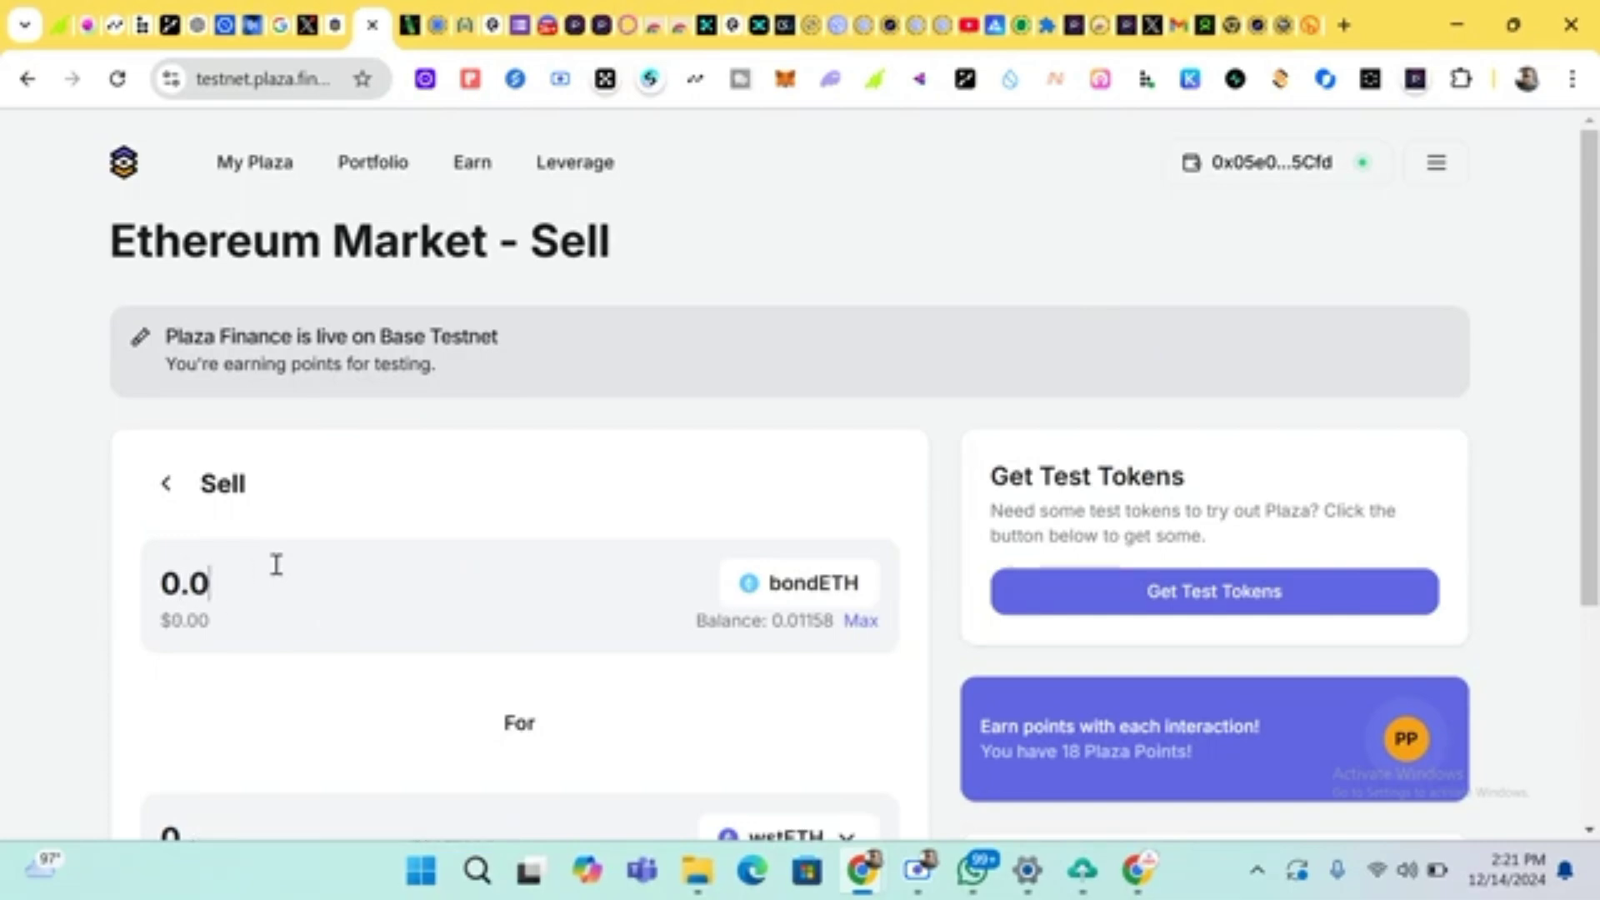
{"action": "type", "text": "02"}
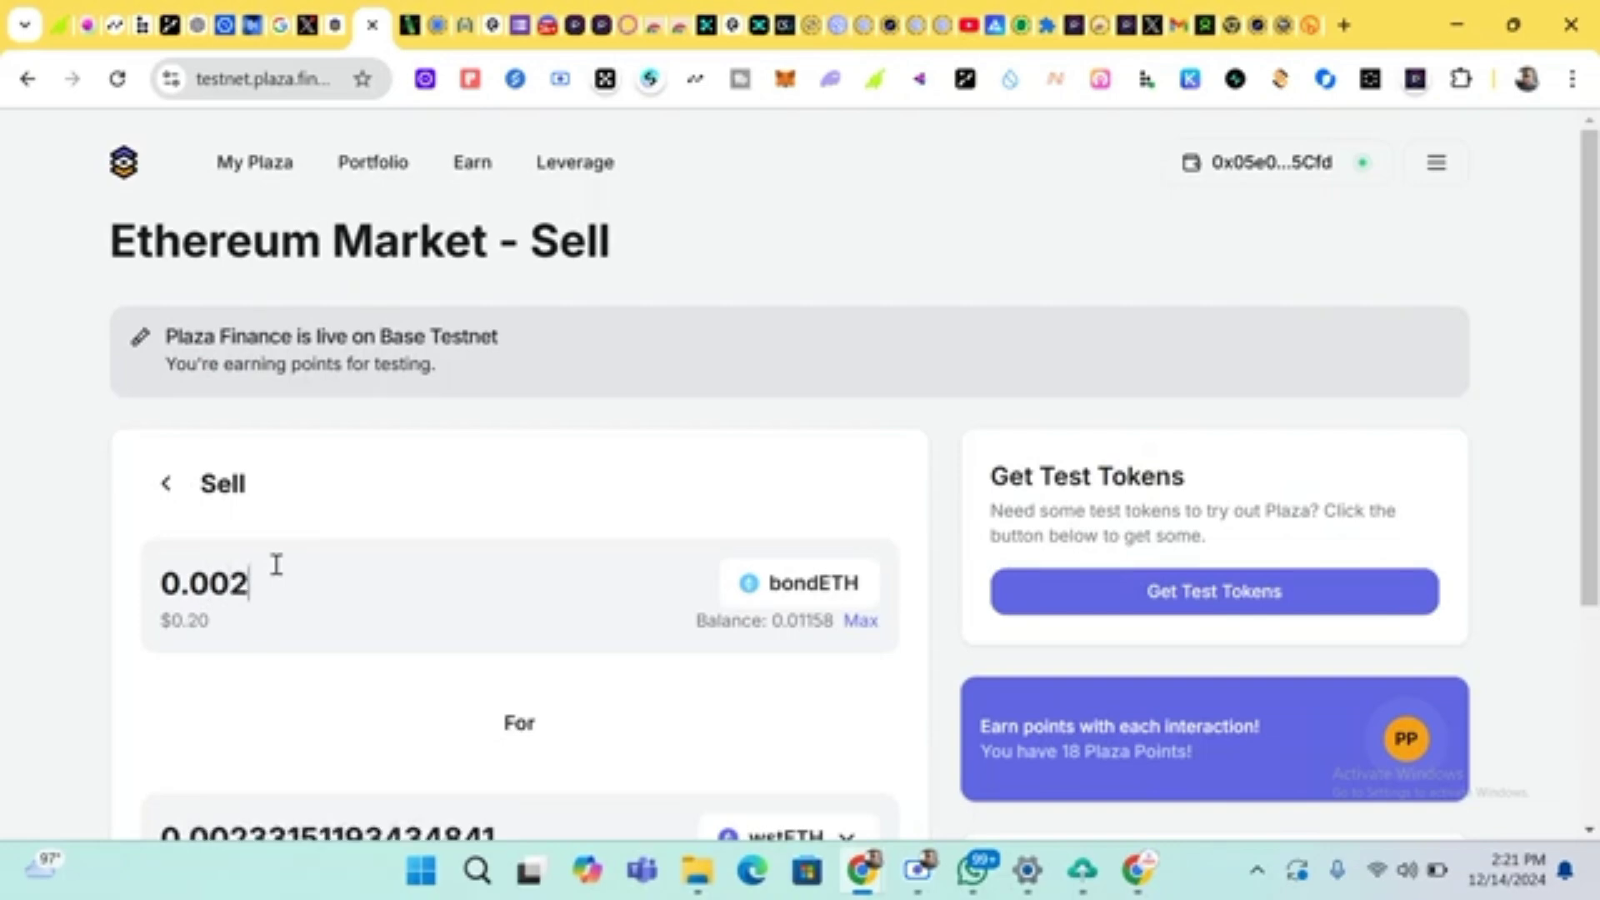
{"action": "scroll", "coordinate": [285, 697], "scroll_direction": "down", "scroll_amount": 3}
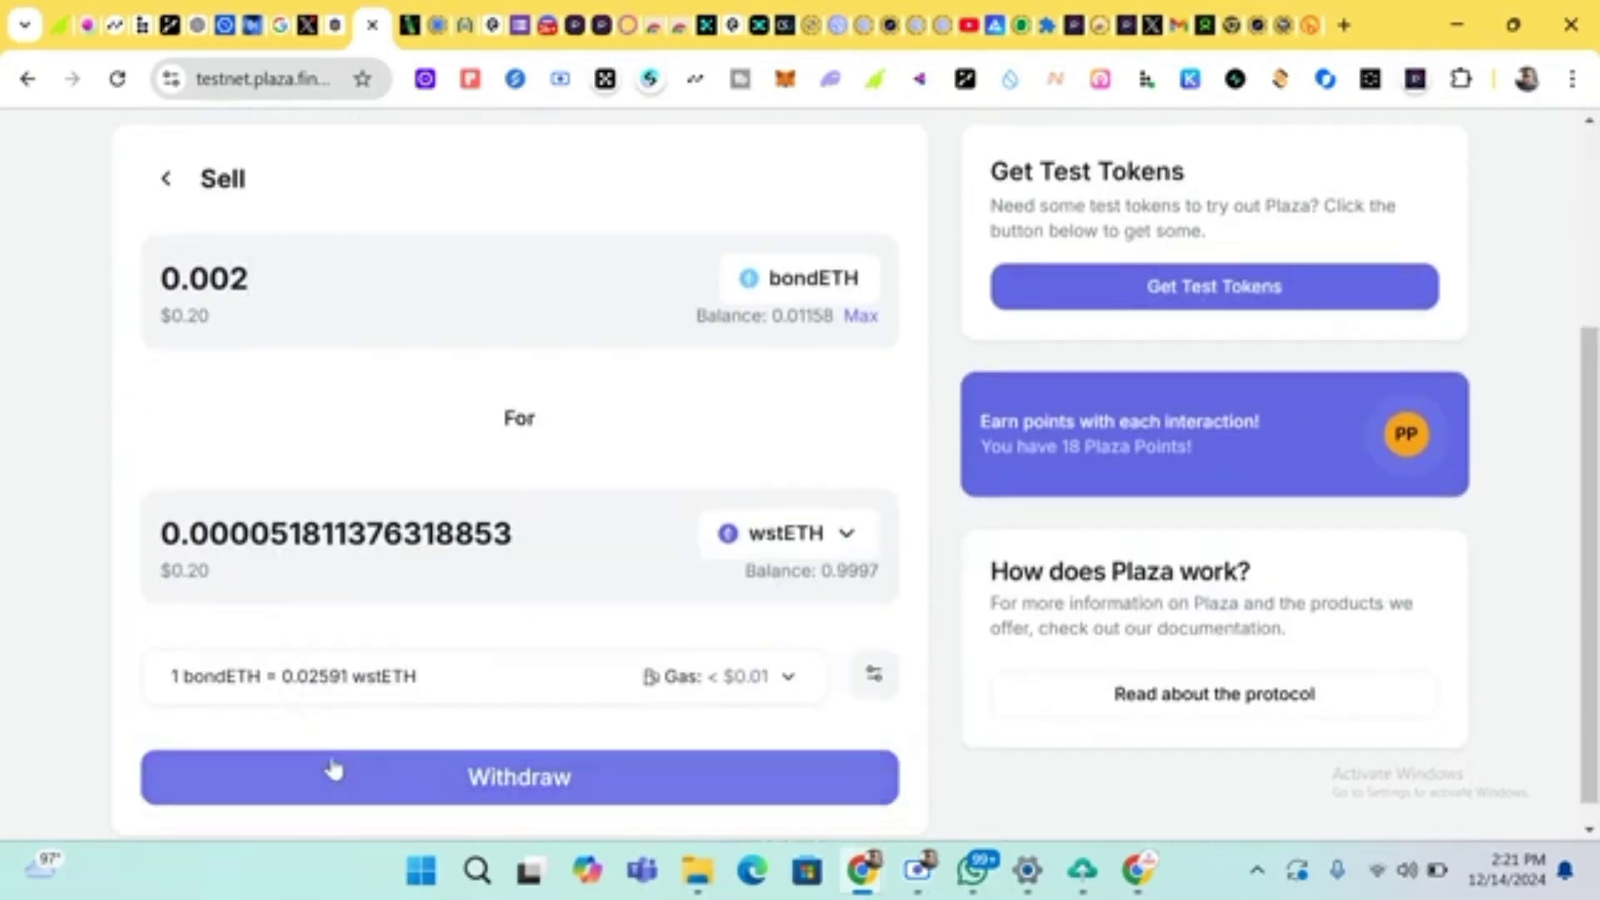
Submit the 0.002 bondETH sale, approving the bondETH spending cap and confirming the transaction in MetaMask
{"action": "left_click", "coordinate": [331, 775]}
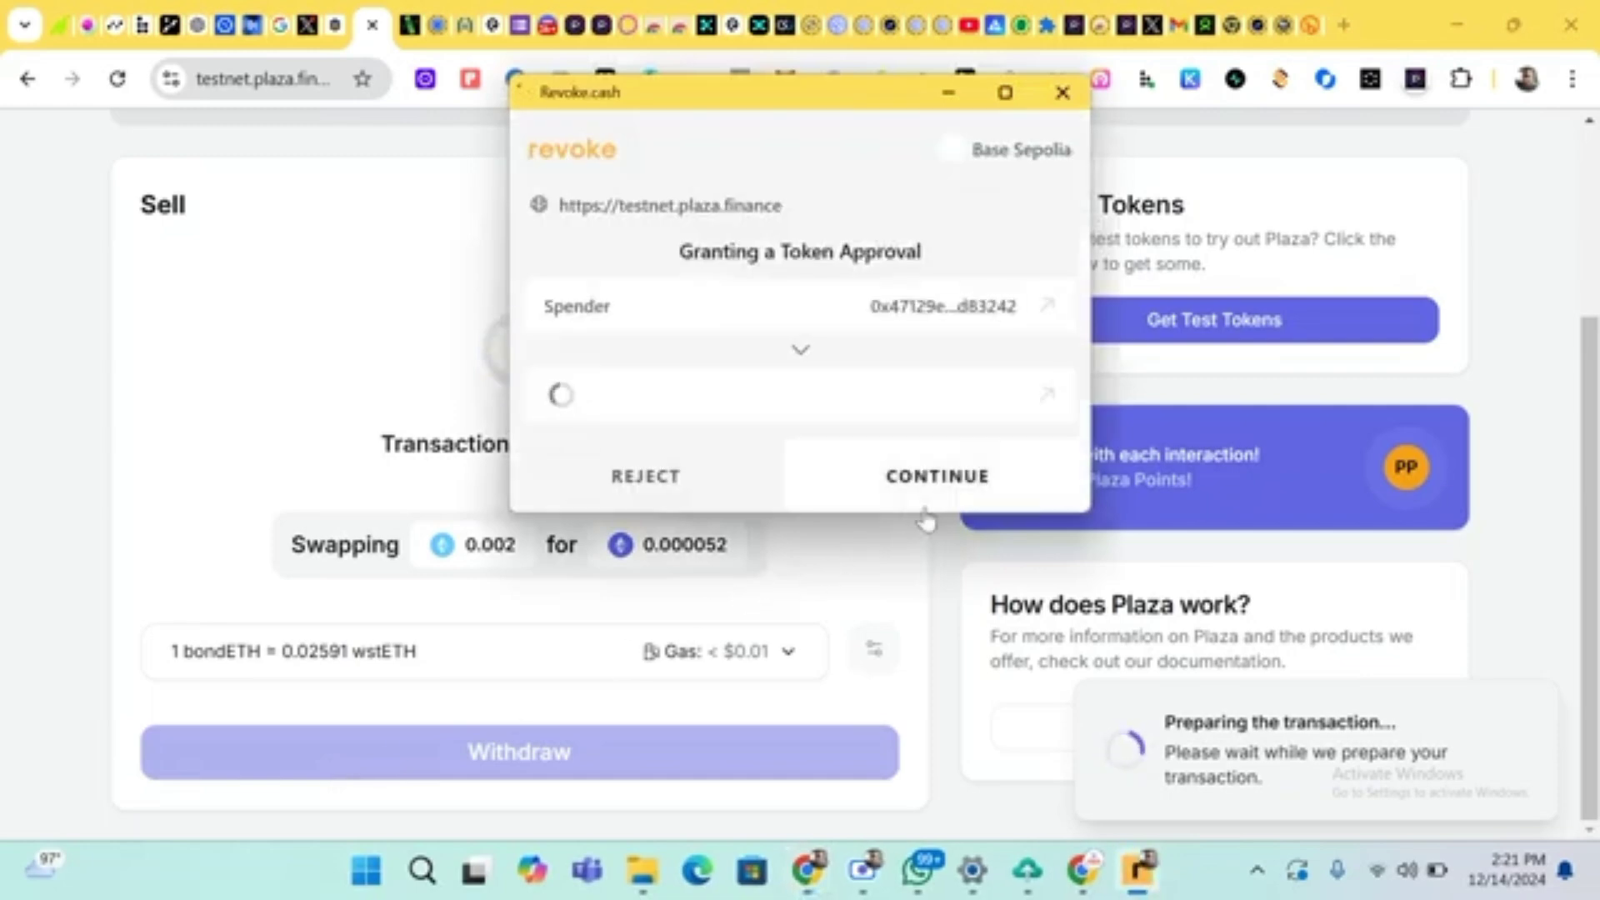
{"action": "left_click", "coordinate": [926, 490]}
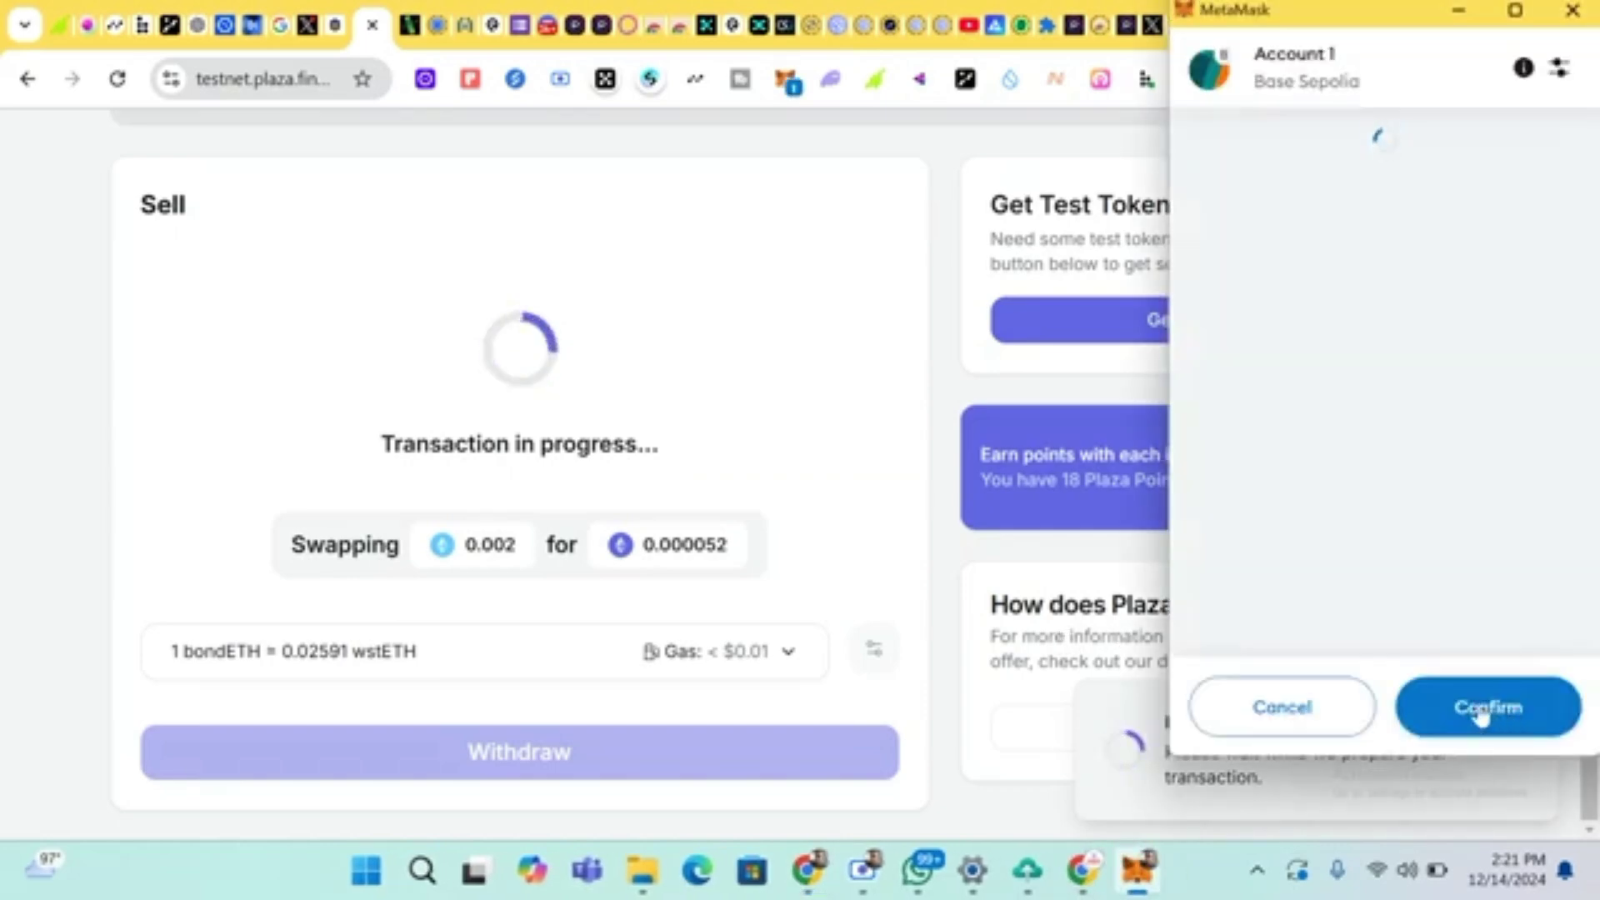
{"action": "left_click", "coordinate": [1480, 712]}
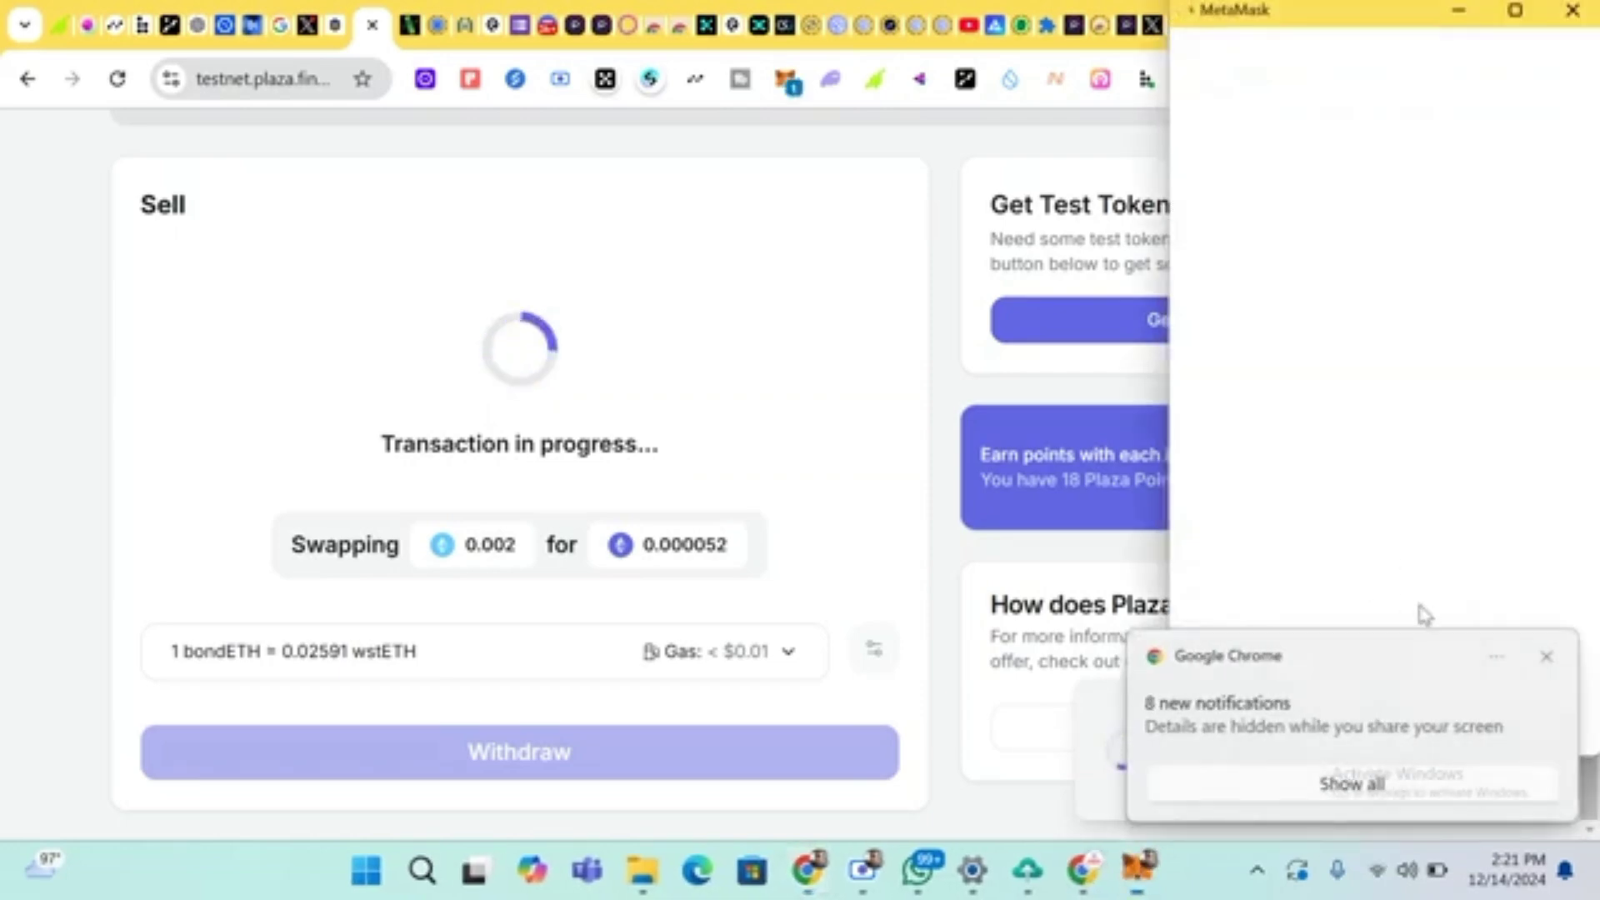
{"action": "left_click", "coordinate": [1546, 666]}
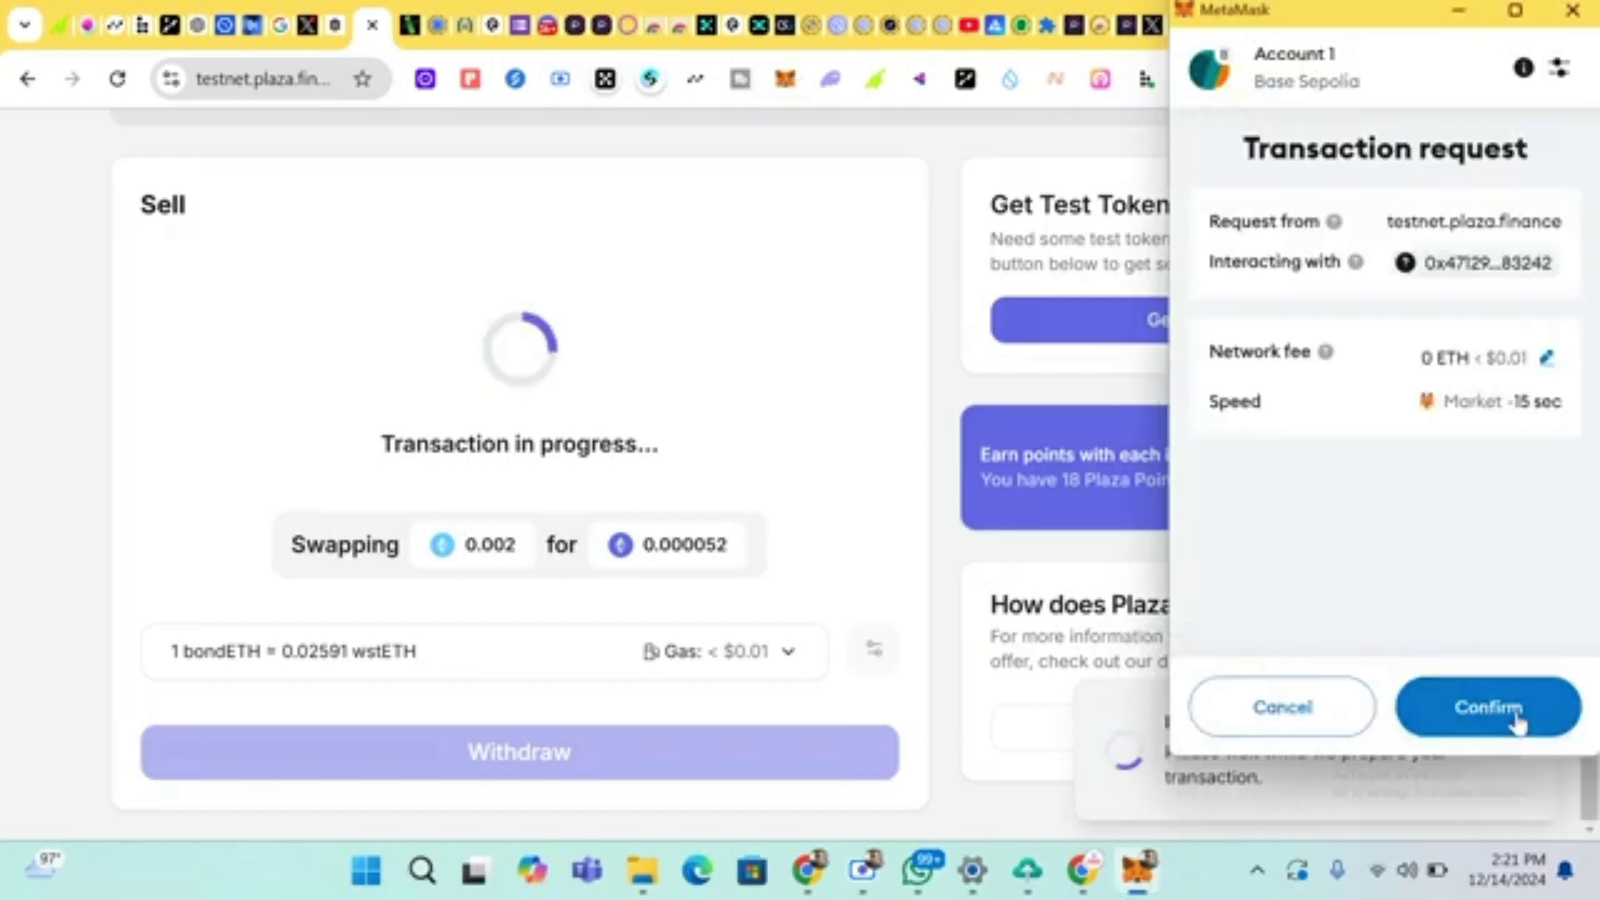
{"action": "left_click", "coordinate": [1514, 715]}
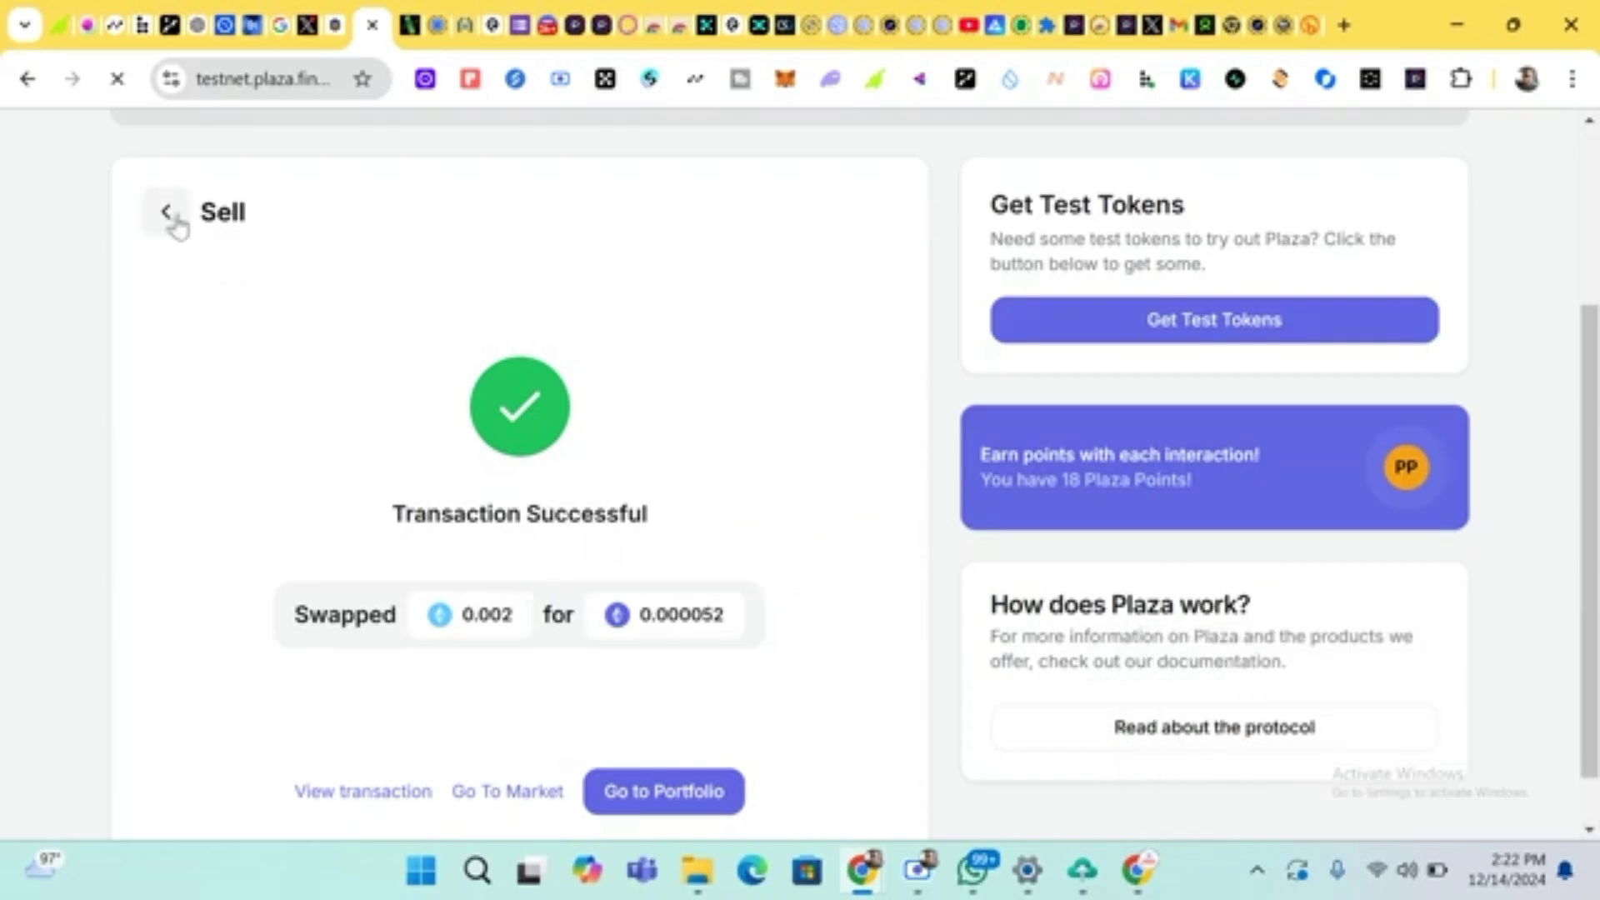
Clear the sell form and go back to the bondETH Earn page showing the 10.14% yield
{"action": "left_click", "coordinate": [225, 236]}
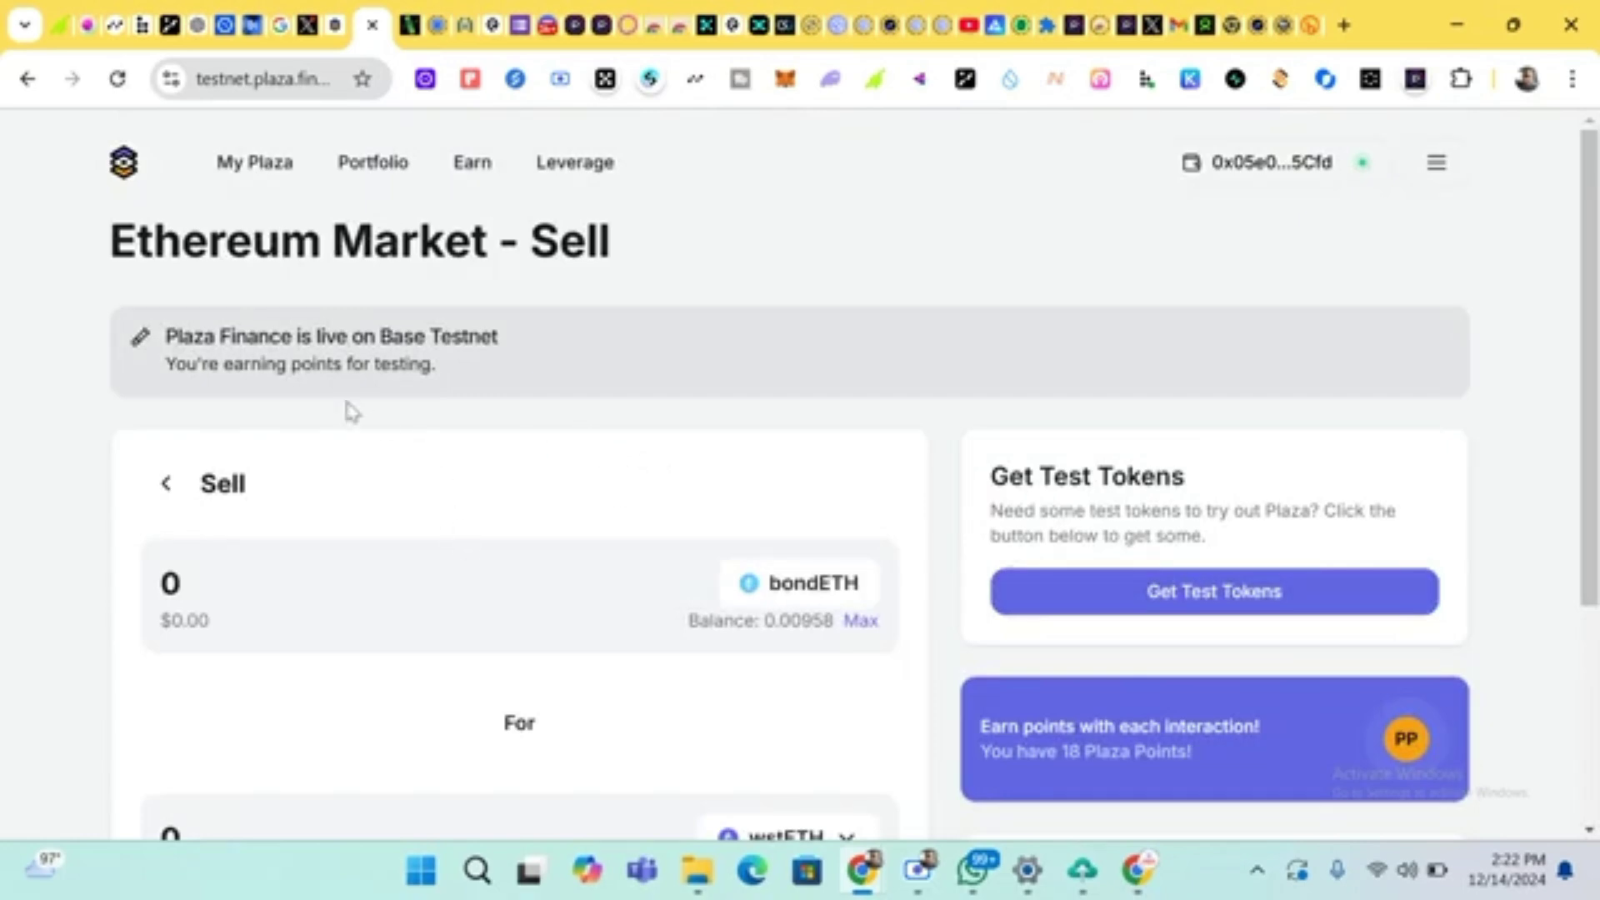
{"action": "left_click", "coordinate": [166, 484]}
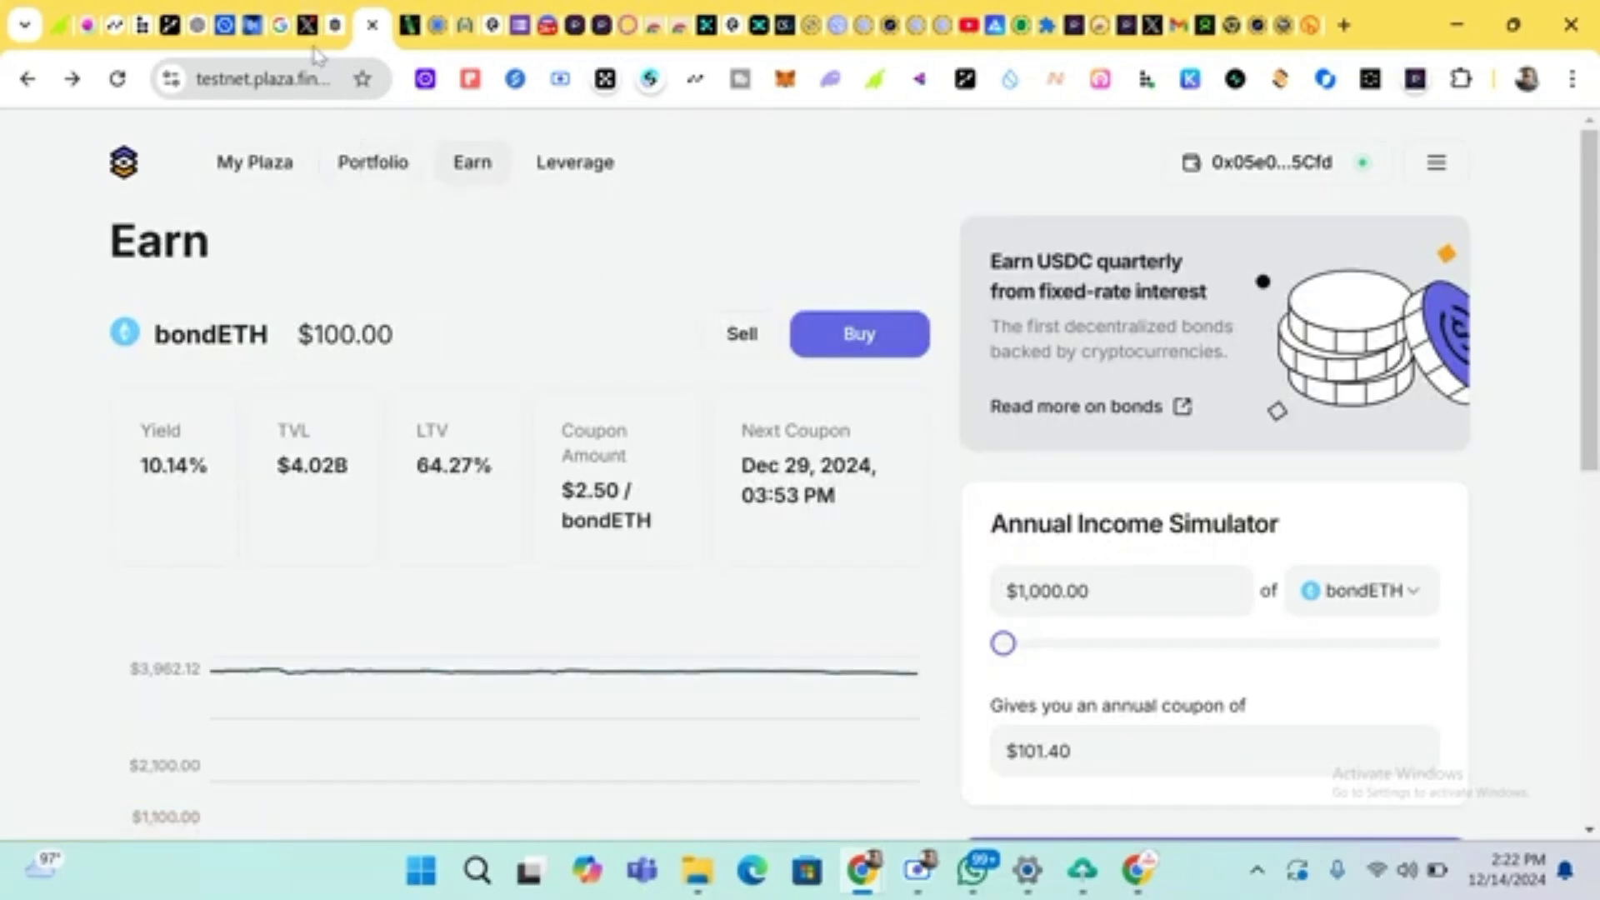
{"action": "mouse_move", "coordinate": [312, 52]}
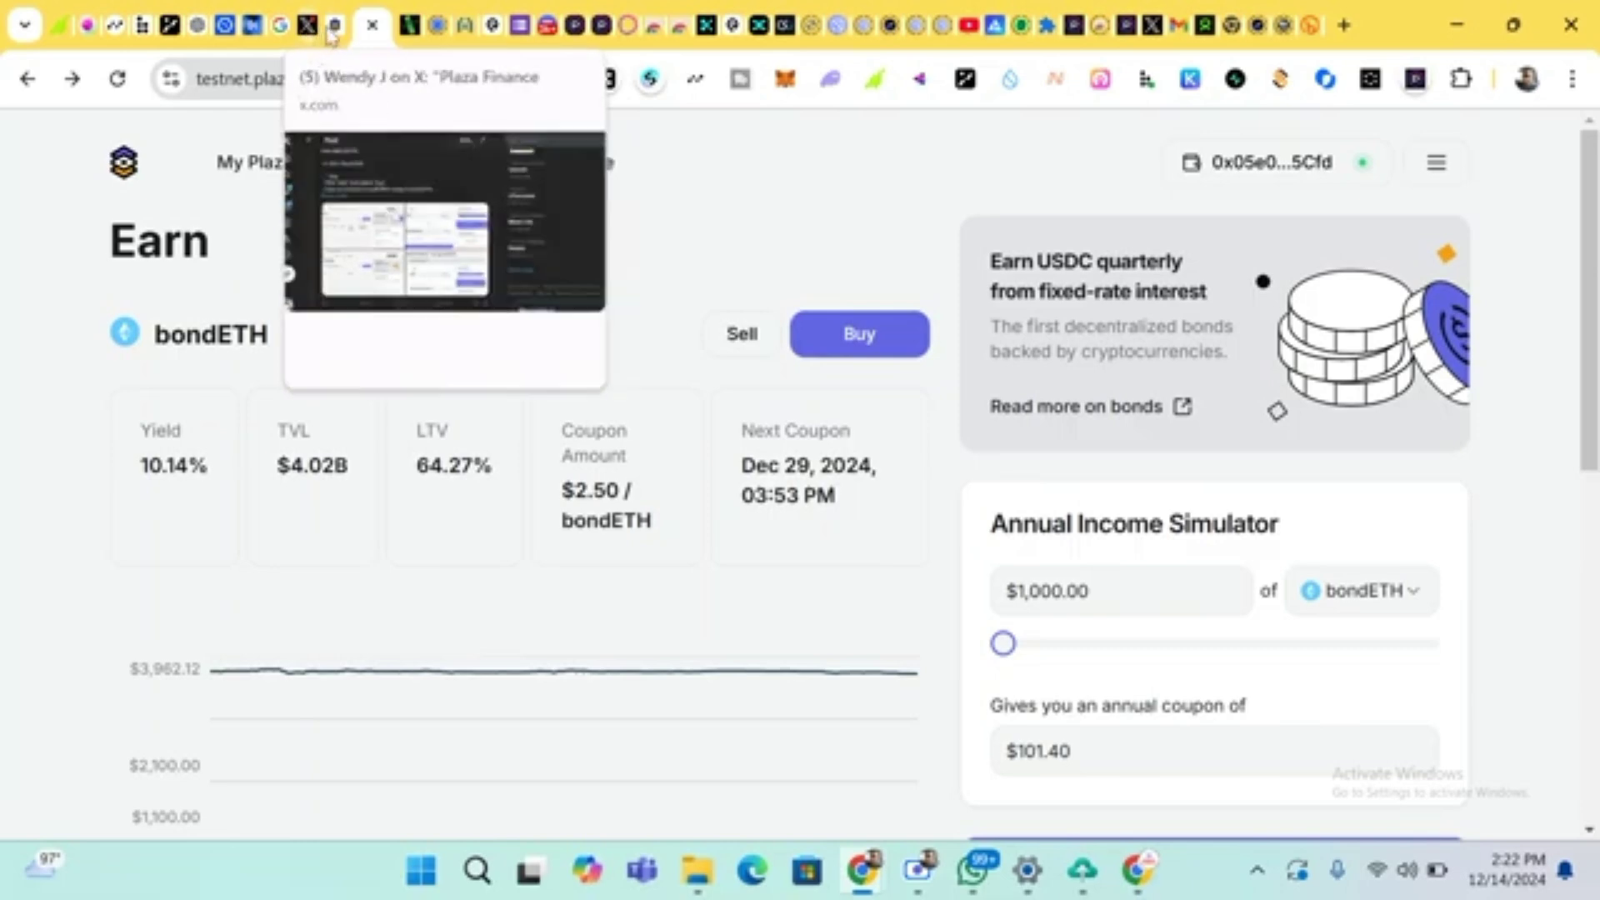
Switch to the Plaza Finance guild page and review the wallet's linked social accounts in the account details
{"action": "left_click", "coordinate": [334, 26]}
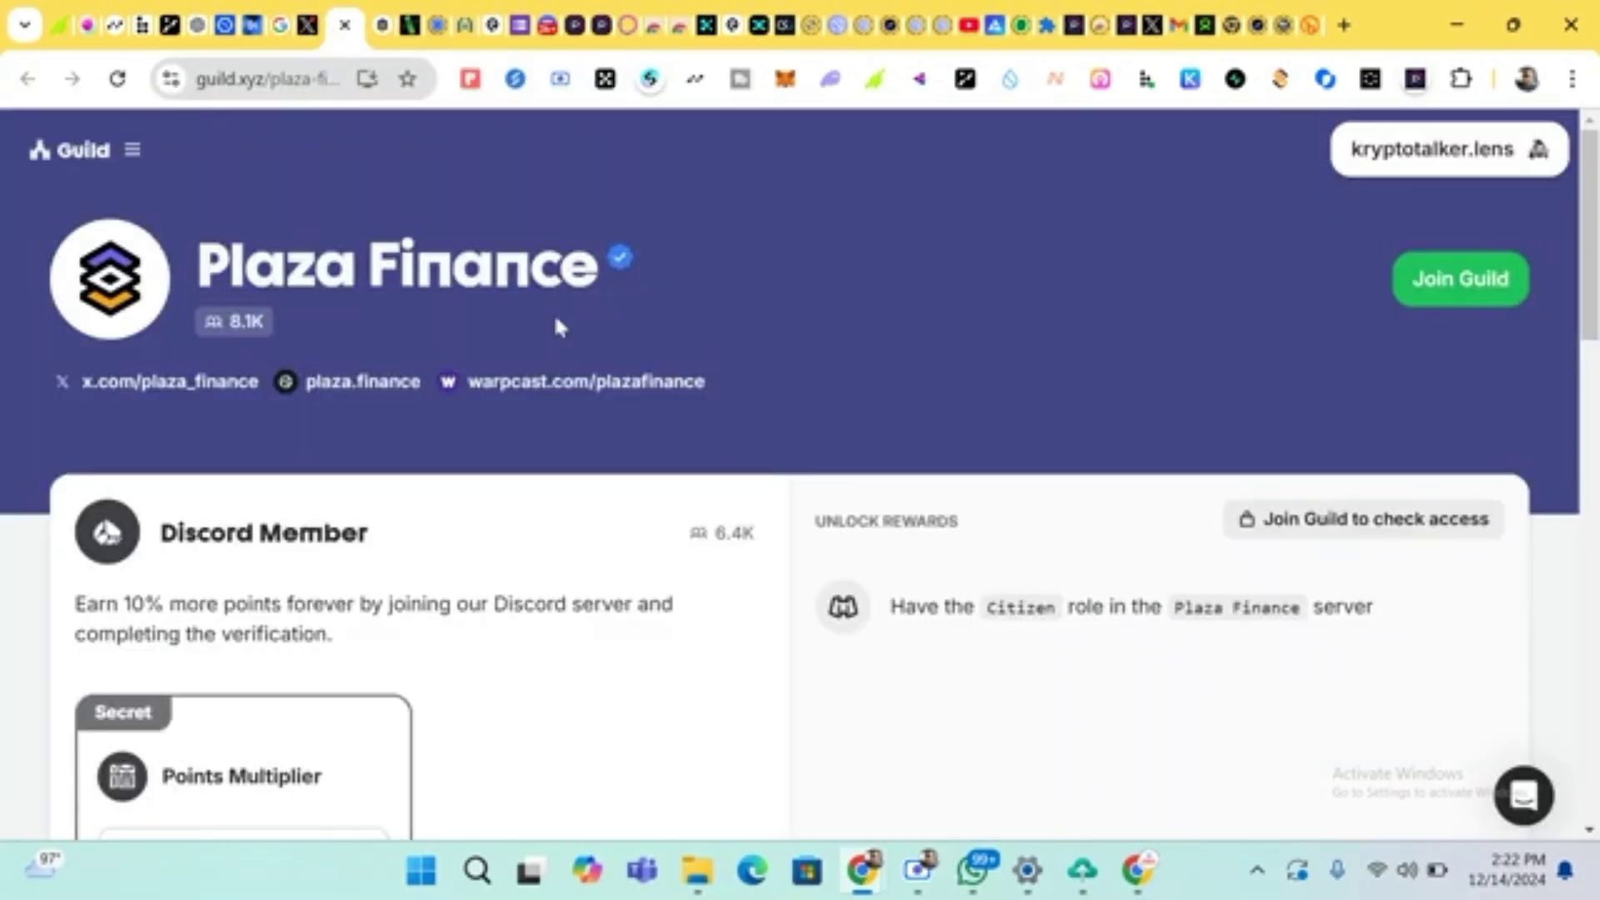
{"action": "scroll", "coordinate": [554, 322], "scroll_direction": "down", "scroll_amount": 1}
{"action": "scroll", "coordinate": [553, 322], "scroll_direction": "up", "scroll_amount": 1}
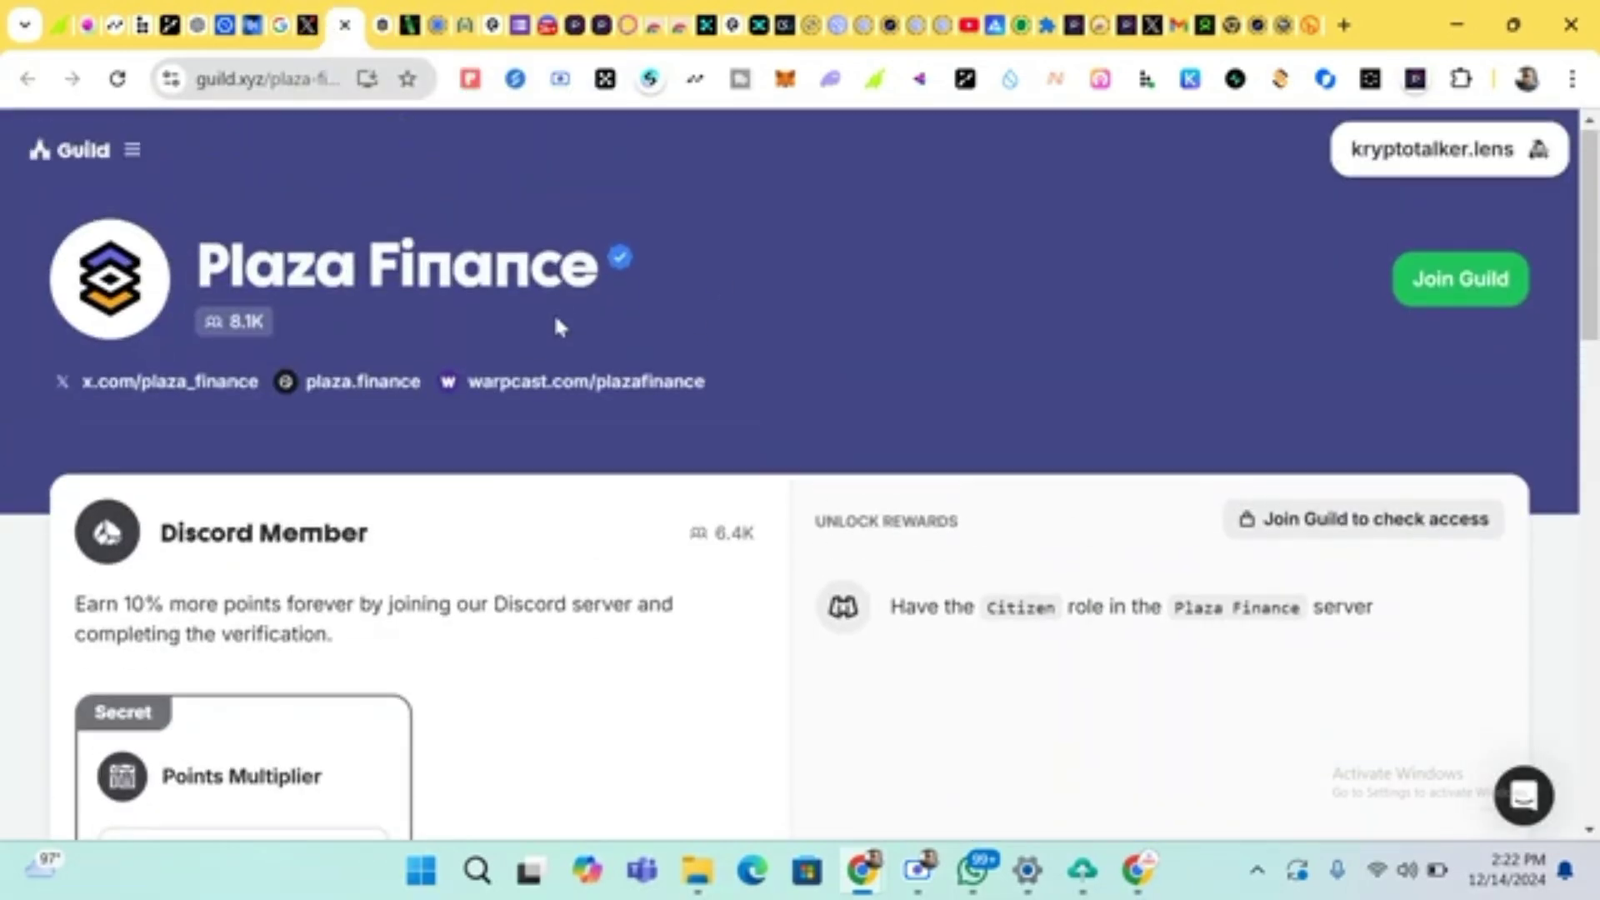
{"action": "left_click", "coordinate": [1442, 158]}
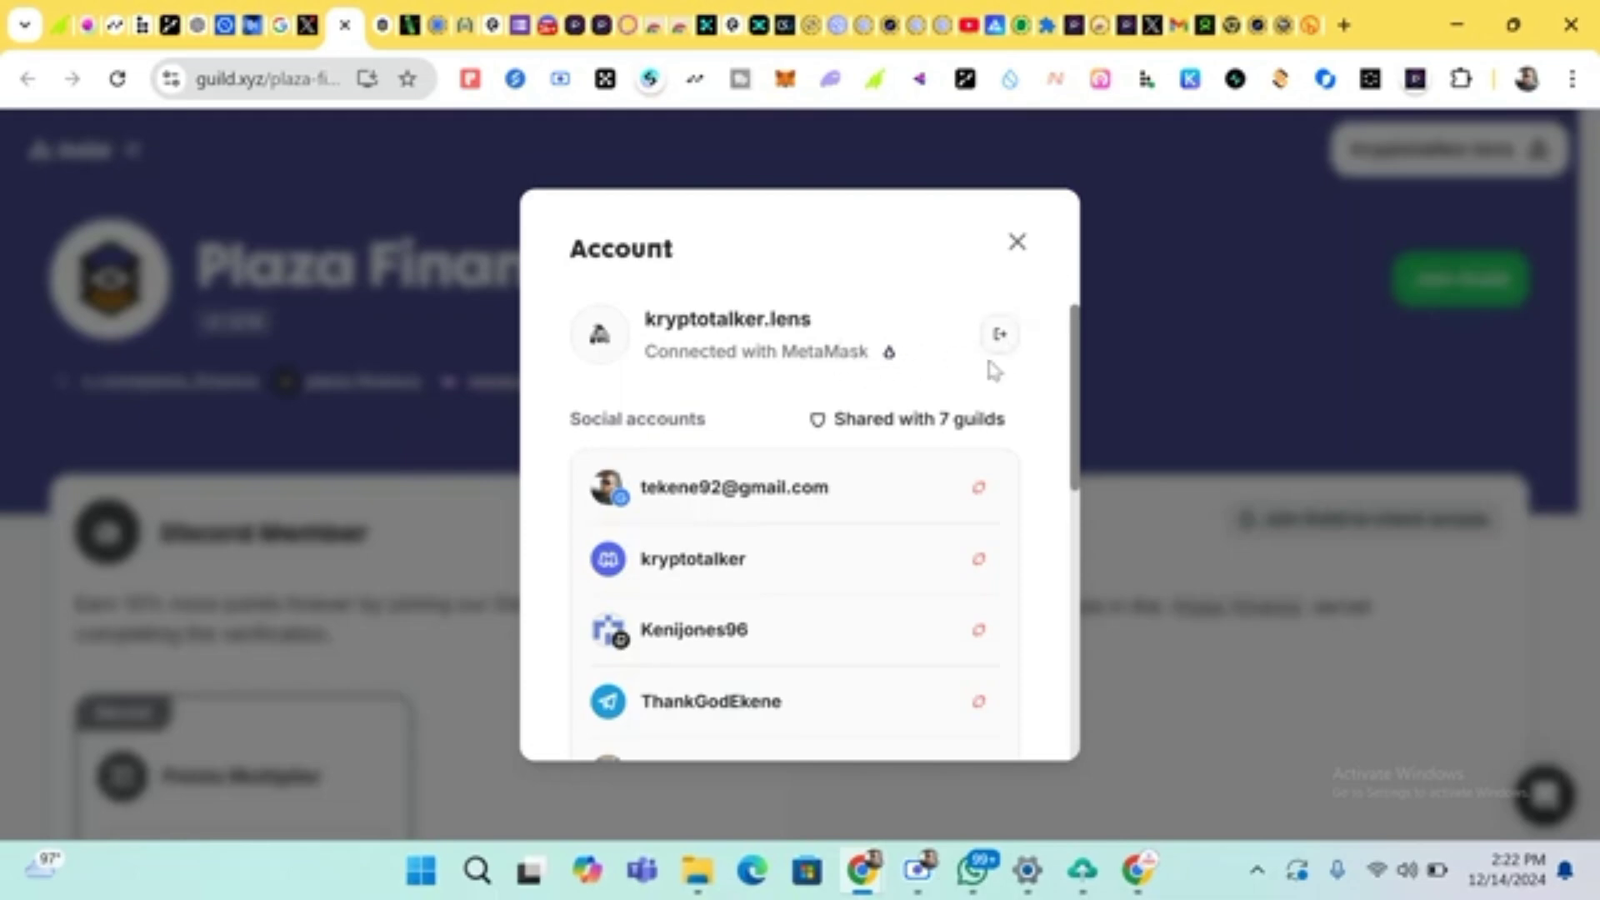
{"action": "left_click", "coordinate": [1223, 338]}
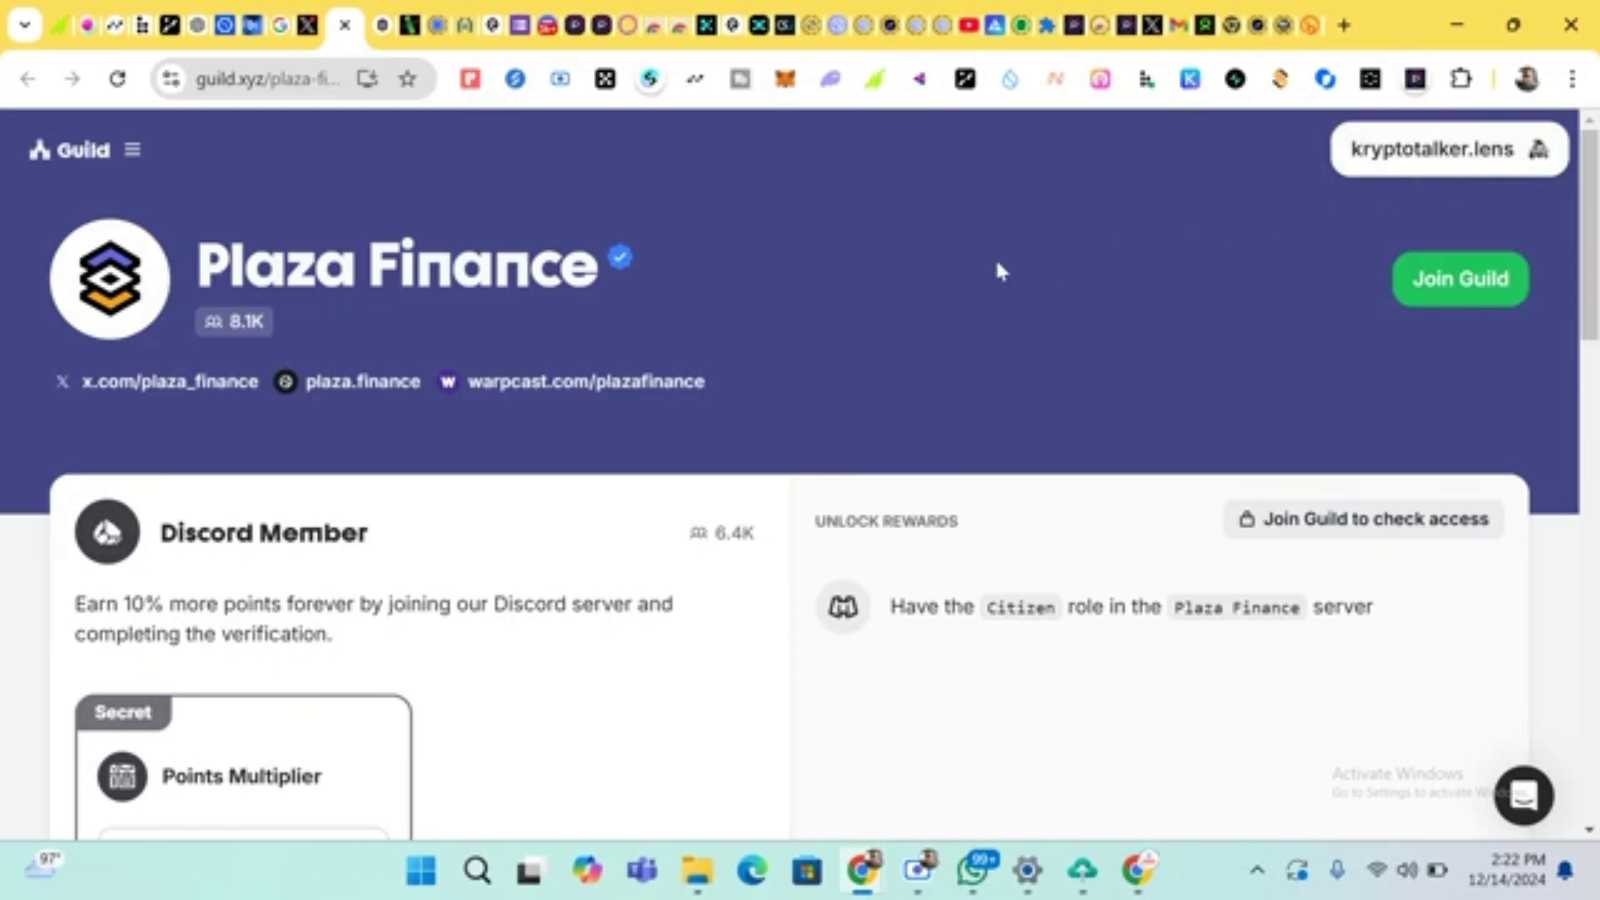
{"action": "left_click", "coordinate": [1430, 163]}
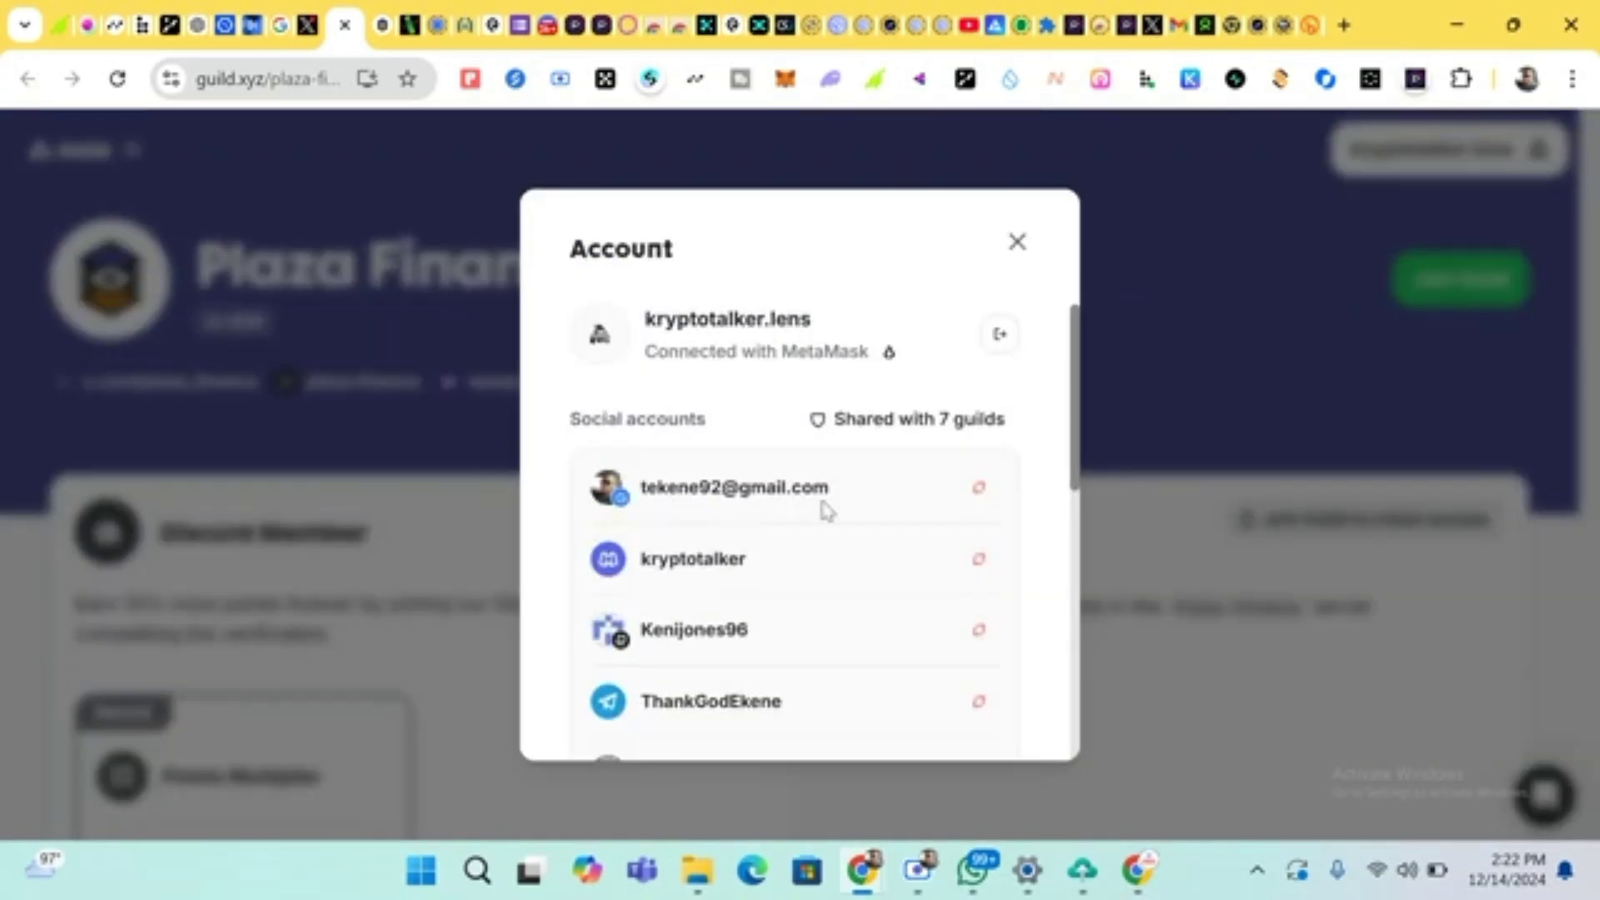
{"action": "scroll", "coordinate": [825, 510], "scroll_direction": "down", "scroll_amount": 3}
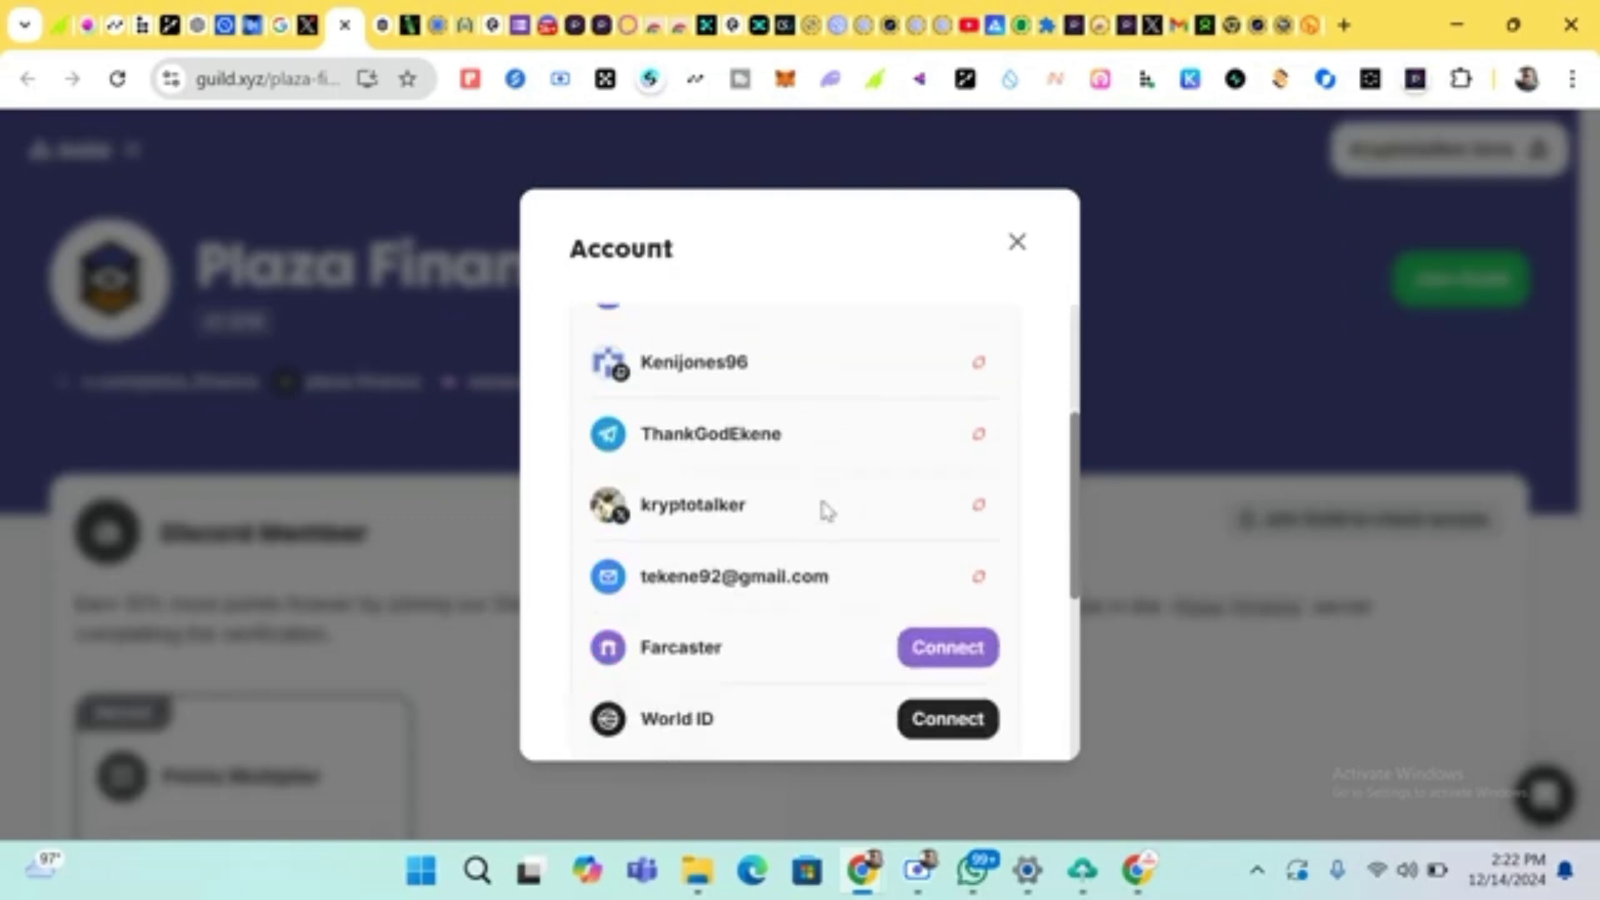
{"action": "left_click", "coordinate": [1413, 356]}
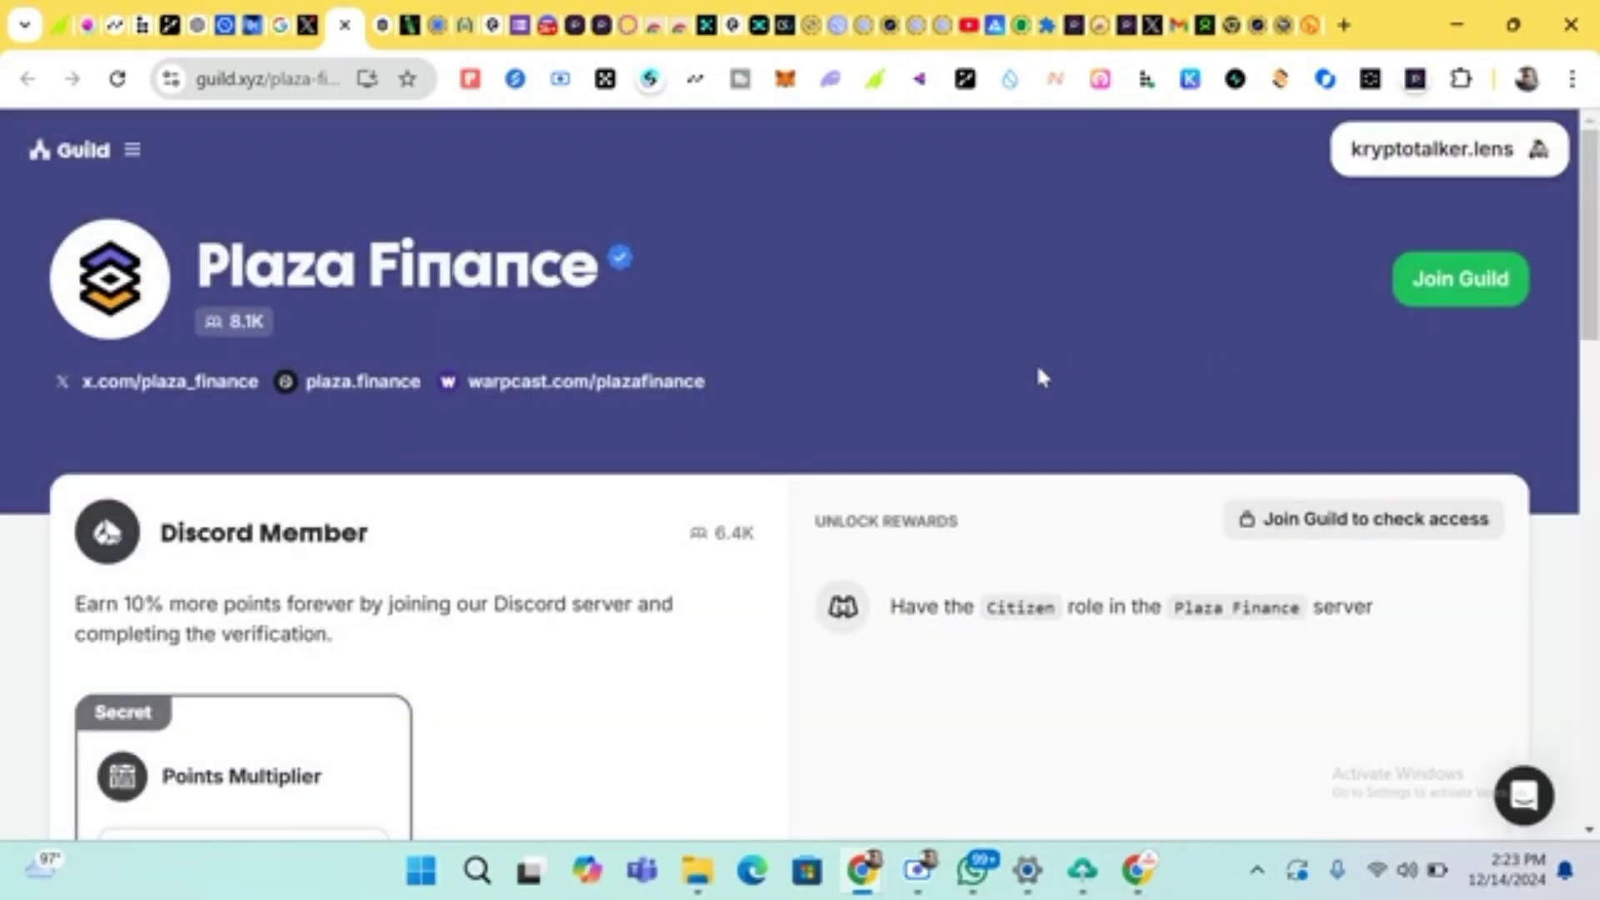
Scroll down the Plaza Finance guild page to the Twitter Follower quest card
{"action": "scroll", "coordinate": [889, 385], "scroll_direction": "down", "scroll_amount": 2}
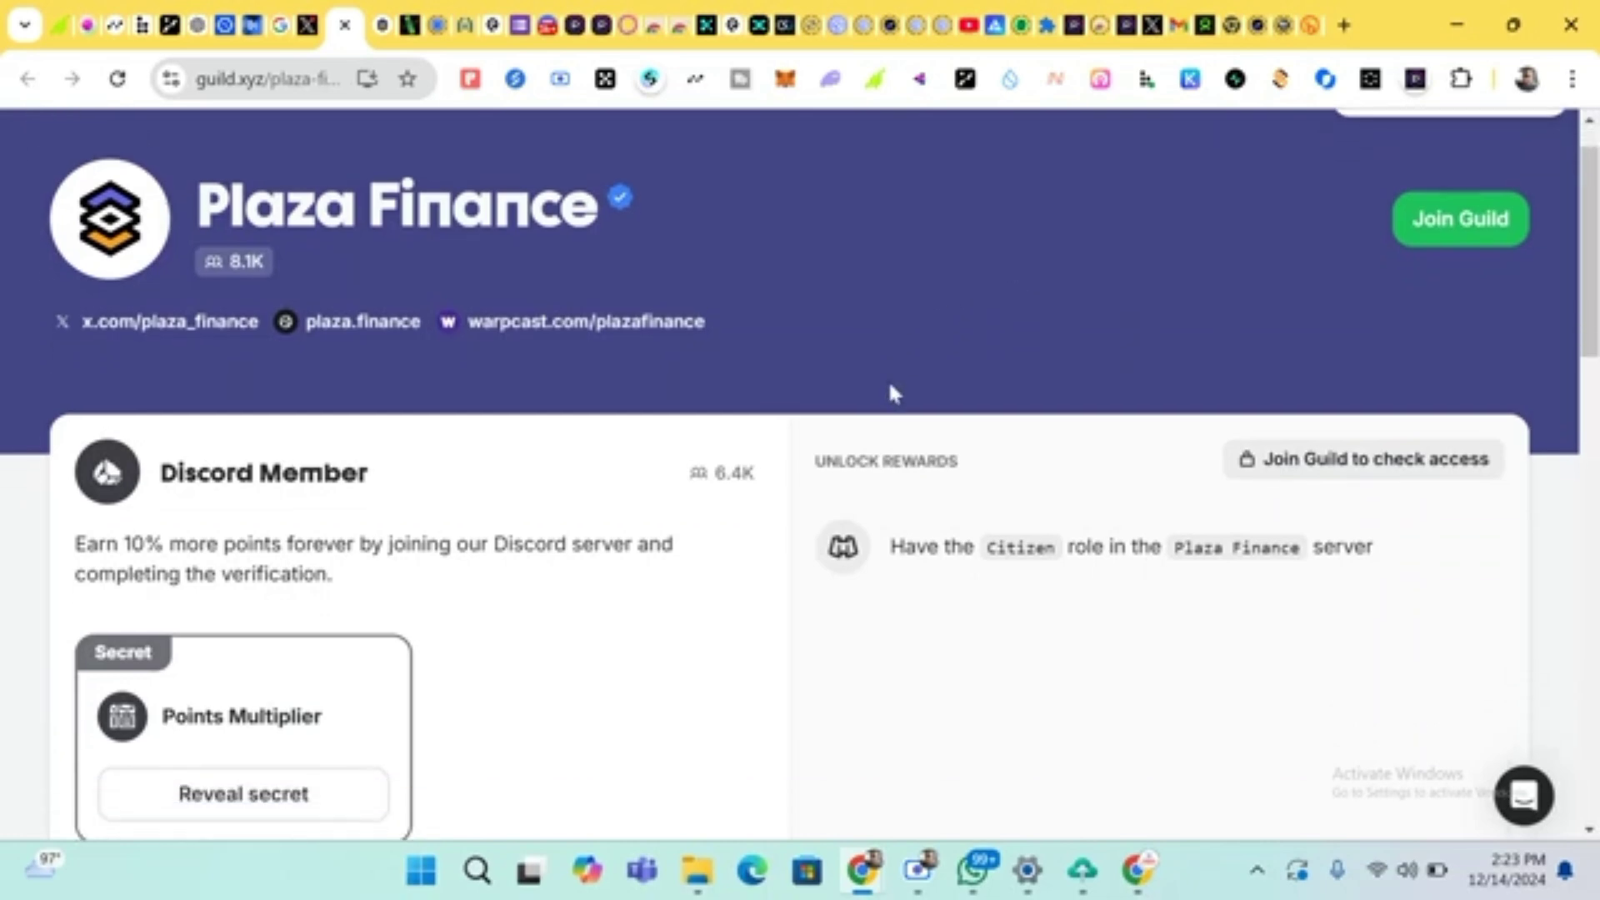
{"action": "scroll", "coordinate": [889, 389], "scroll_direction": "down", "scroll_amount": 4}
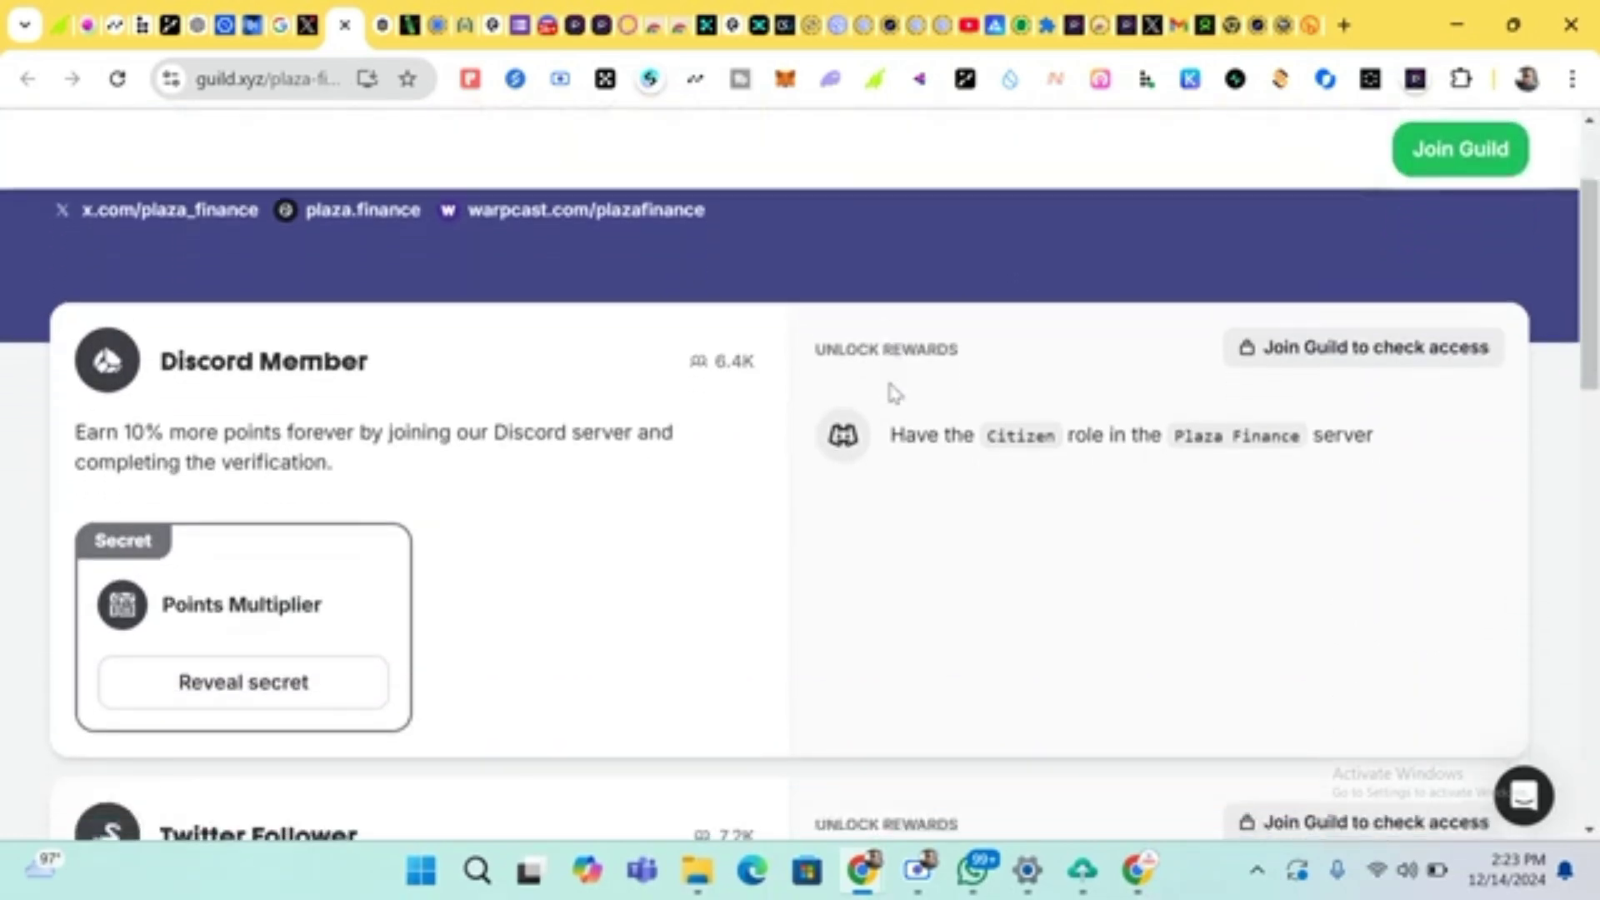
{"action": "scroll", "coordinate": [891, 390], "scroll_direction": "down", "scroll_amount": 2}
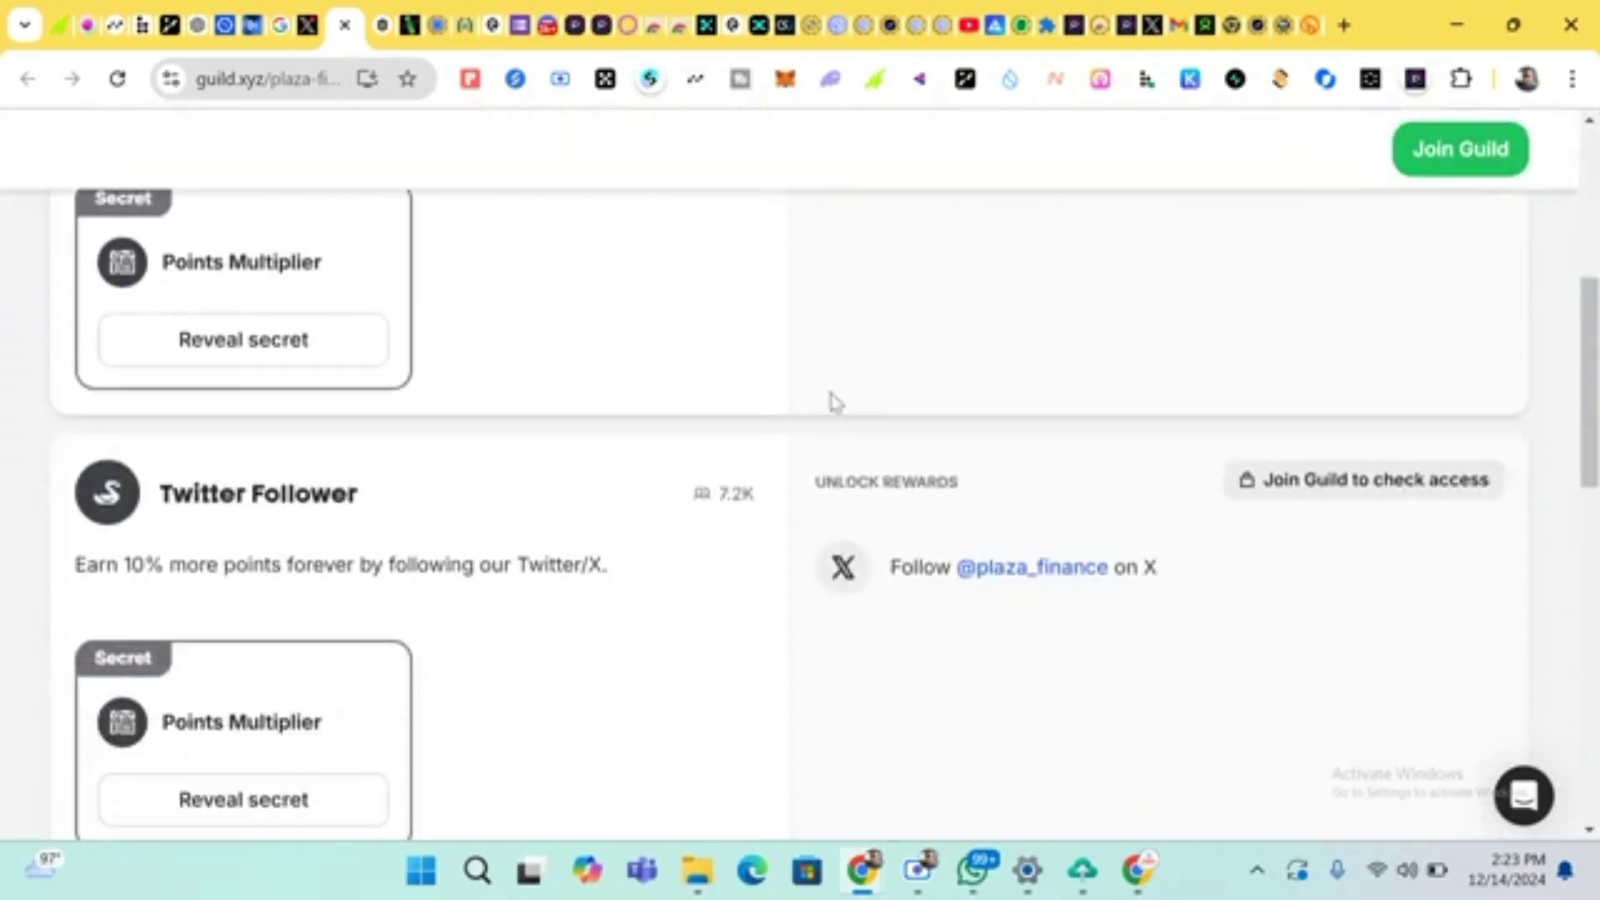
{"action": "scroll", "coordinate": [638, 598], "scroll_direction": "down", "scroll_amount": 7}
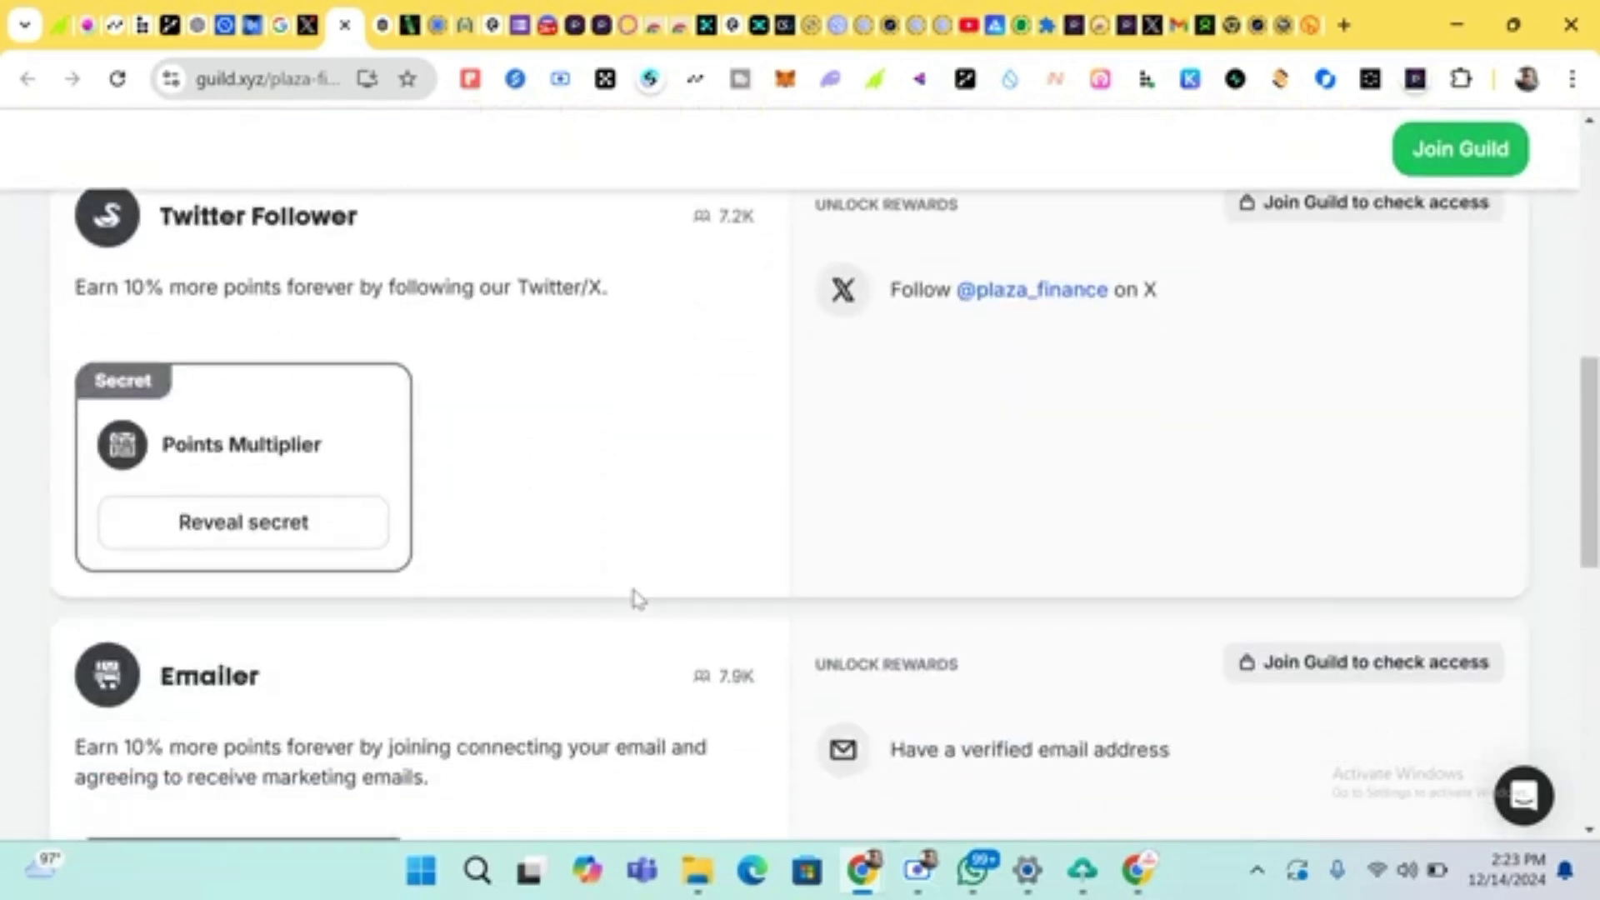
{"action": "scroll", "coordinate": [635, 590], "scroll_direction": "down", "scroll_amount": 2}
{"action": "scroll", "coordinate": [633, 597], "scroll_direction": "up", "scroll_amount": 7}
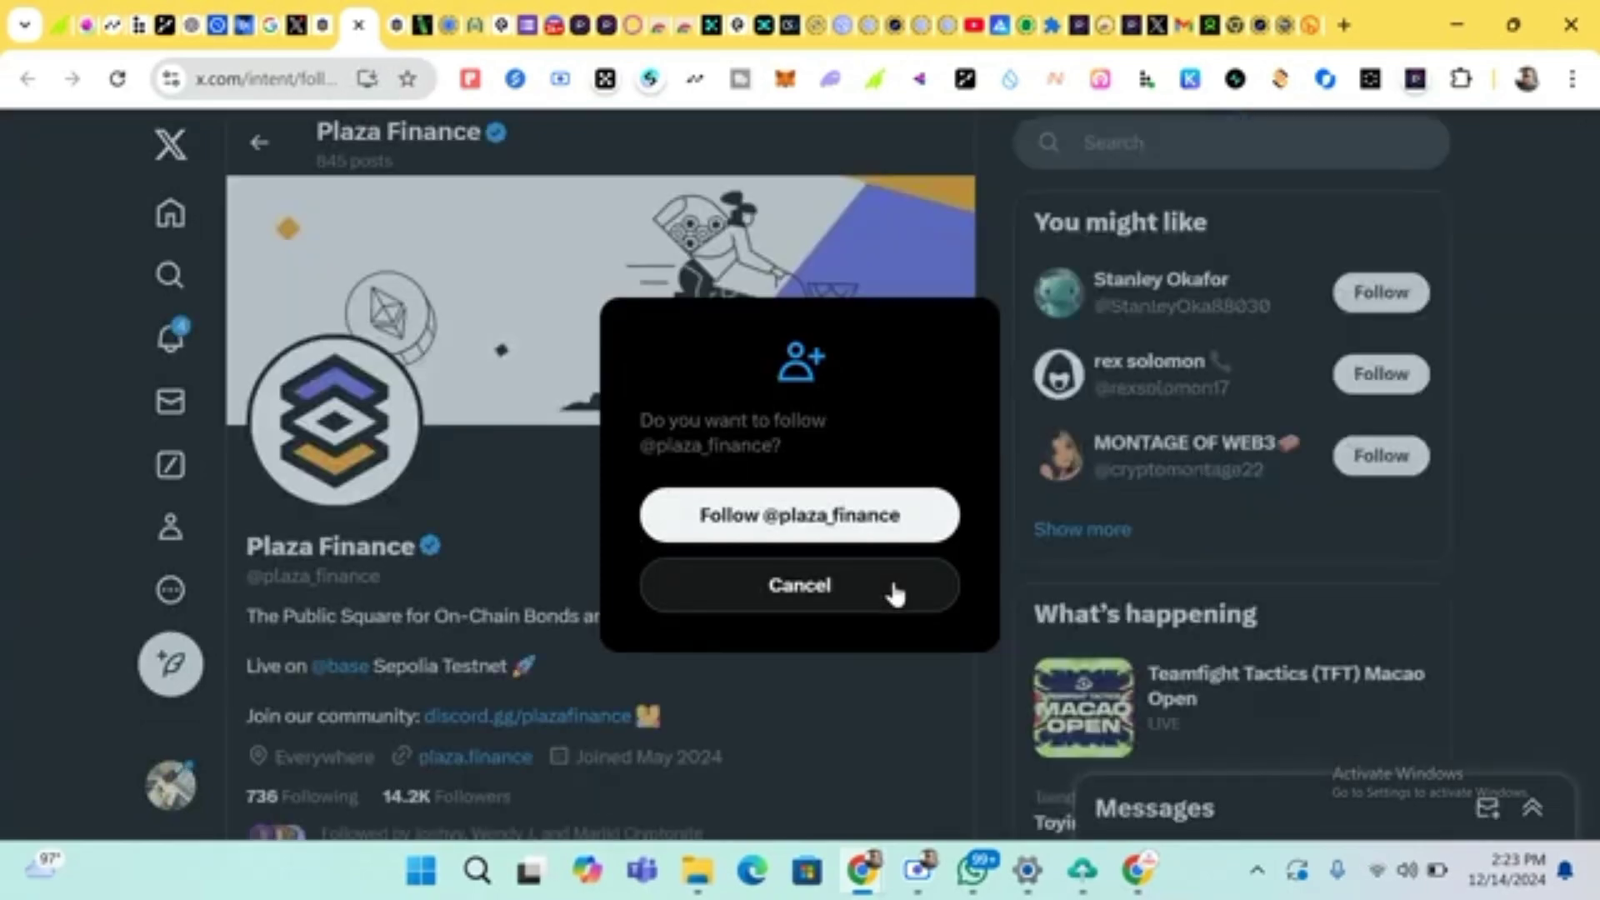
{"action": "left_click", "coordinate": [836, 536]}
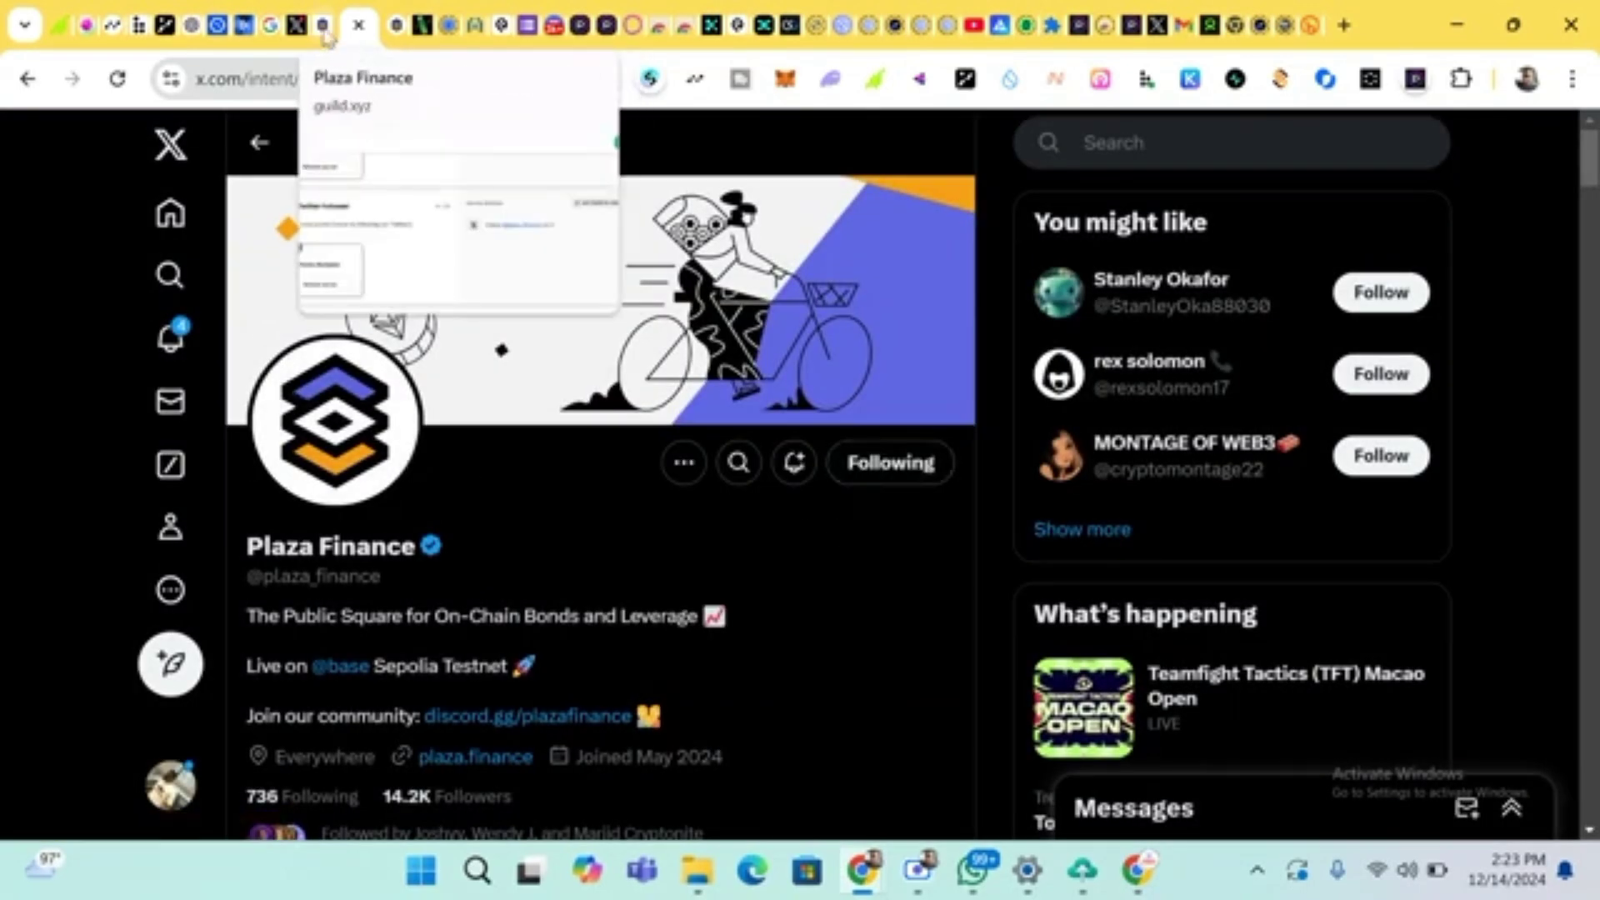
Return to the Plaza Finance guild page and scroll through the quest cards
{"action": "left_click", "coordinate": [324, 32]}
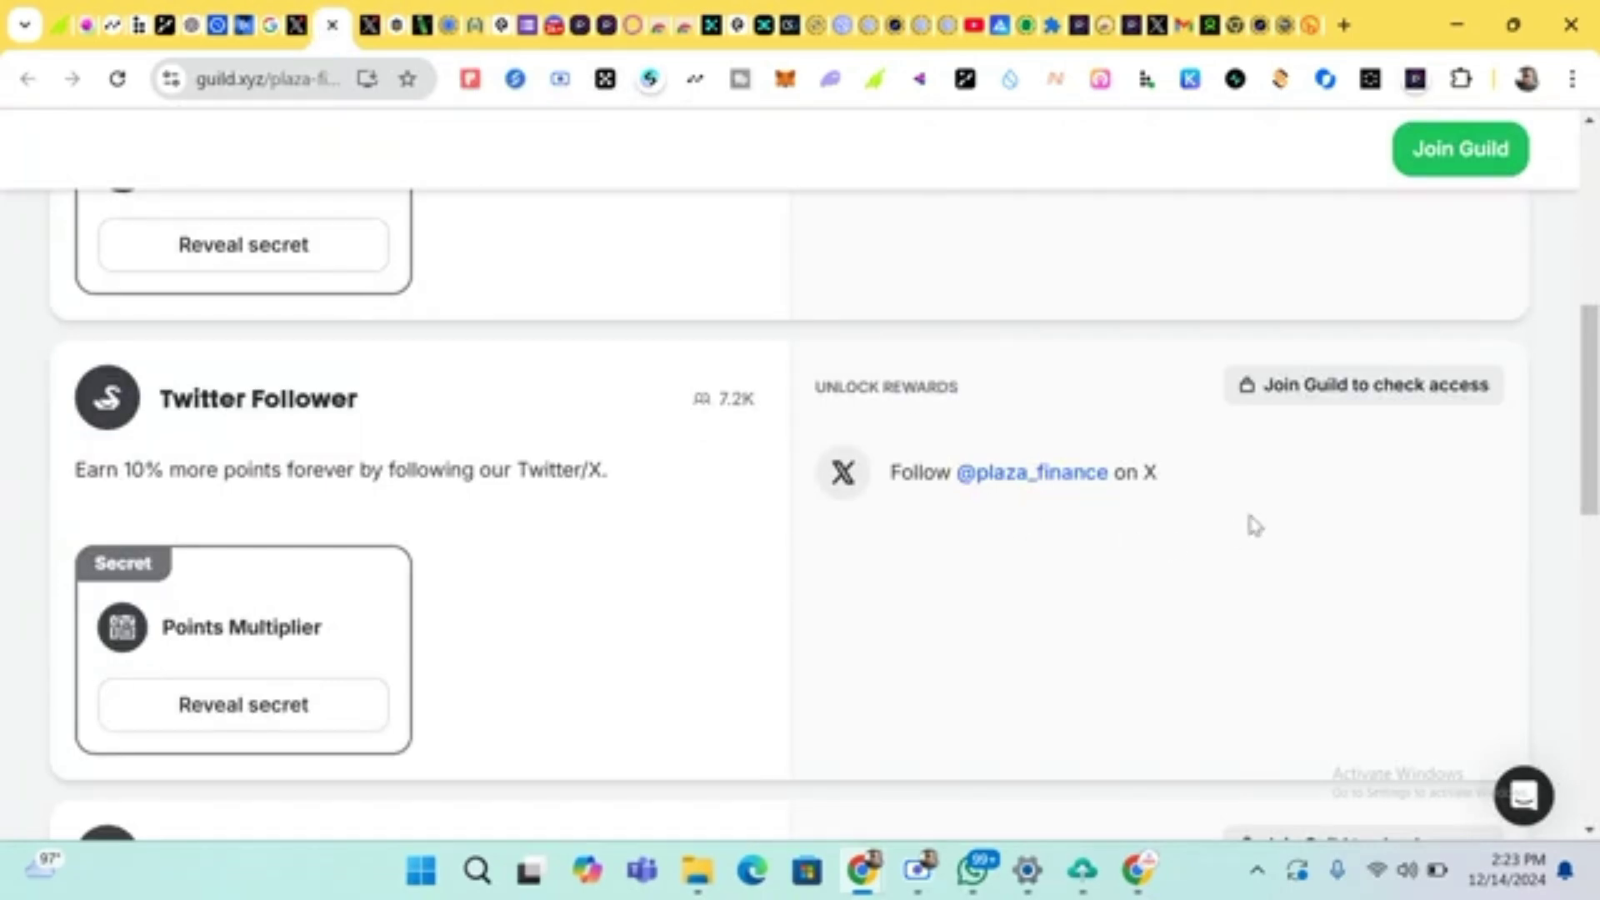
{"action": "scroll", "coordinate": [1254, 525], "scroll_direction": "down", "scroll_amount": 3}
{"action": "scroll", "coordinate": [1254, 525], "scroll_direction": "up", "scroll_amount": 2}
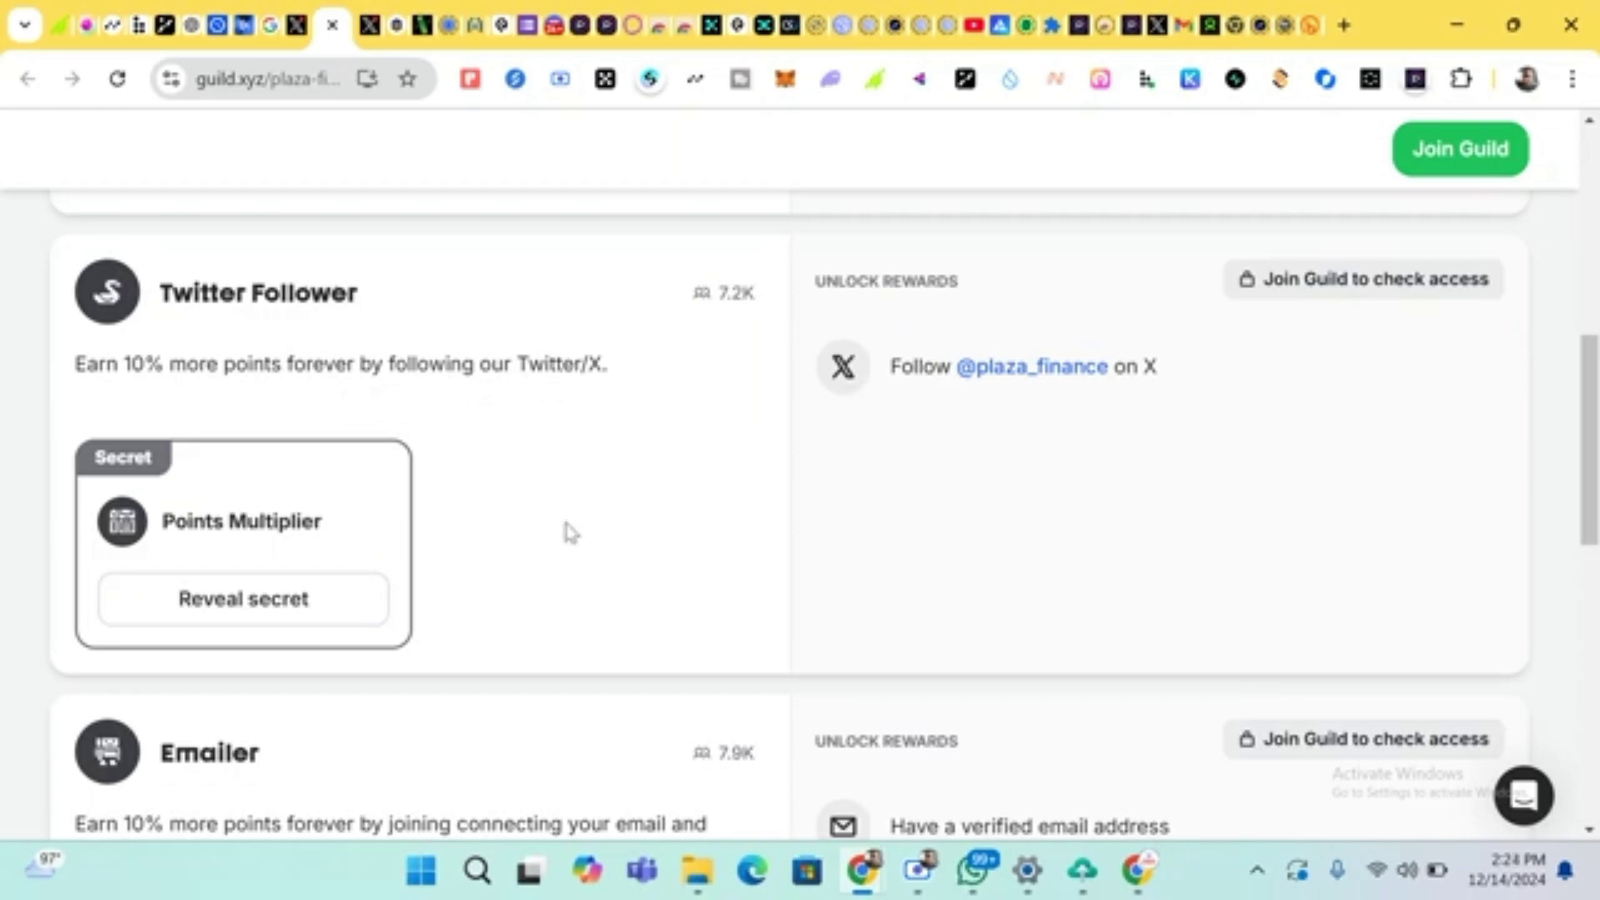
{"action": "scroll", "coordinate": [570, 533], "scroll_direction": "down", "scroll_amount": 2}
{"action": "scroll", "coordinate": [570, 534], "scroll_direction": "up", "scroll_amount": 1}
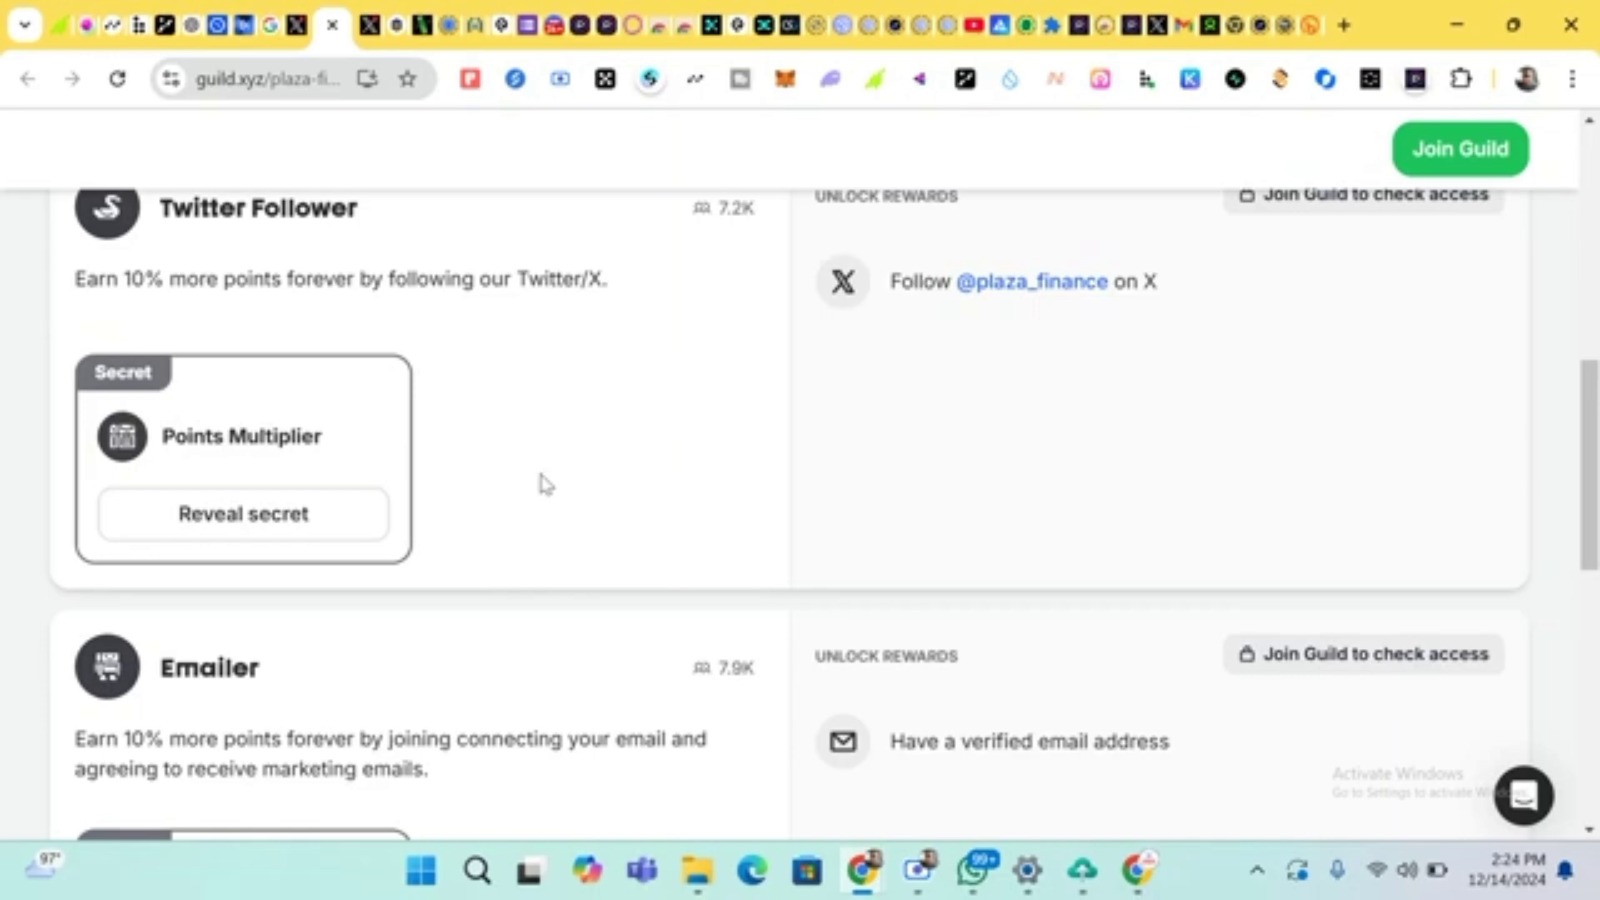
{"action": "scroll", "coordinate": [543, 485], "scroll_direction": "down", "scroll_amount": 1}
{"action": "scroll", "coordinate": [543, 485], "scroll_direction": "up", "scroll_amount": 2}
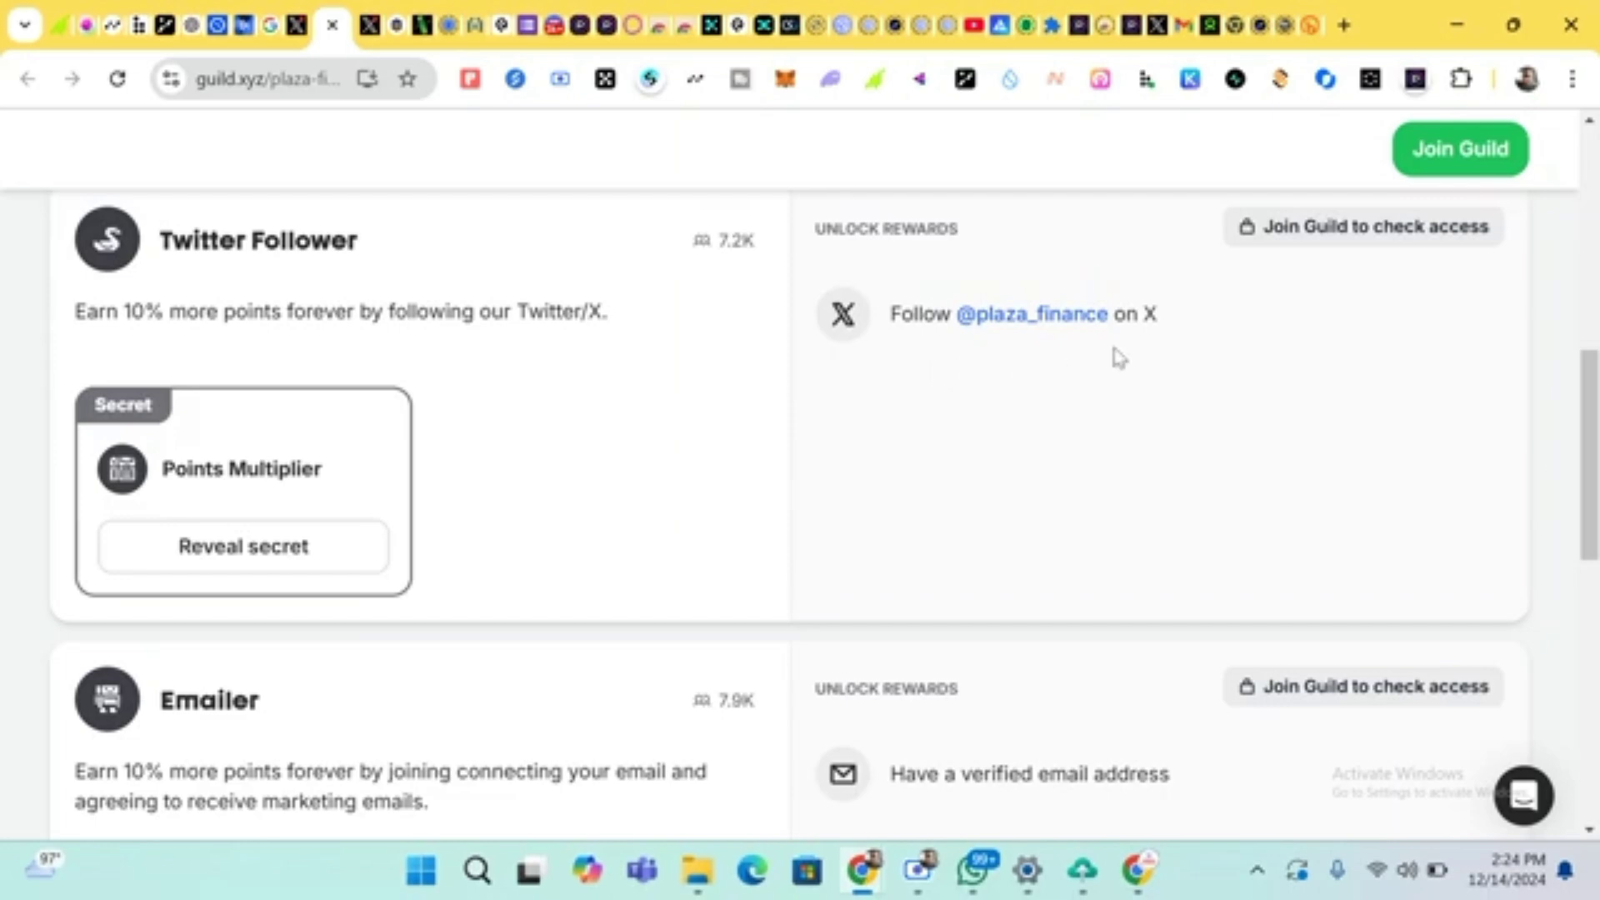
{"action": "scroll", "coordinate": [601, 525], "scroll_direction": "down", "scroll_amount": 4}
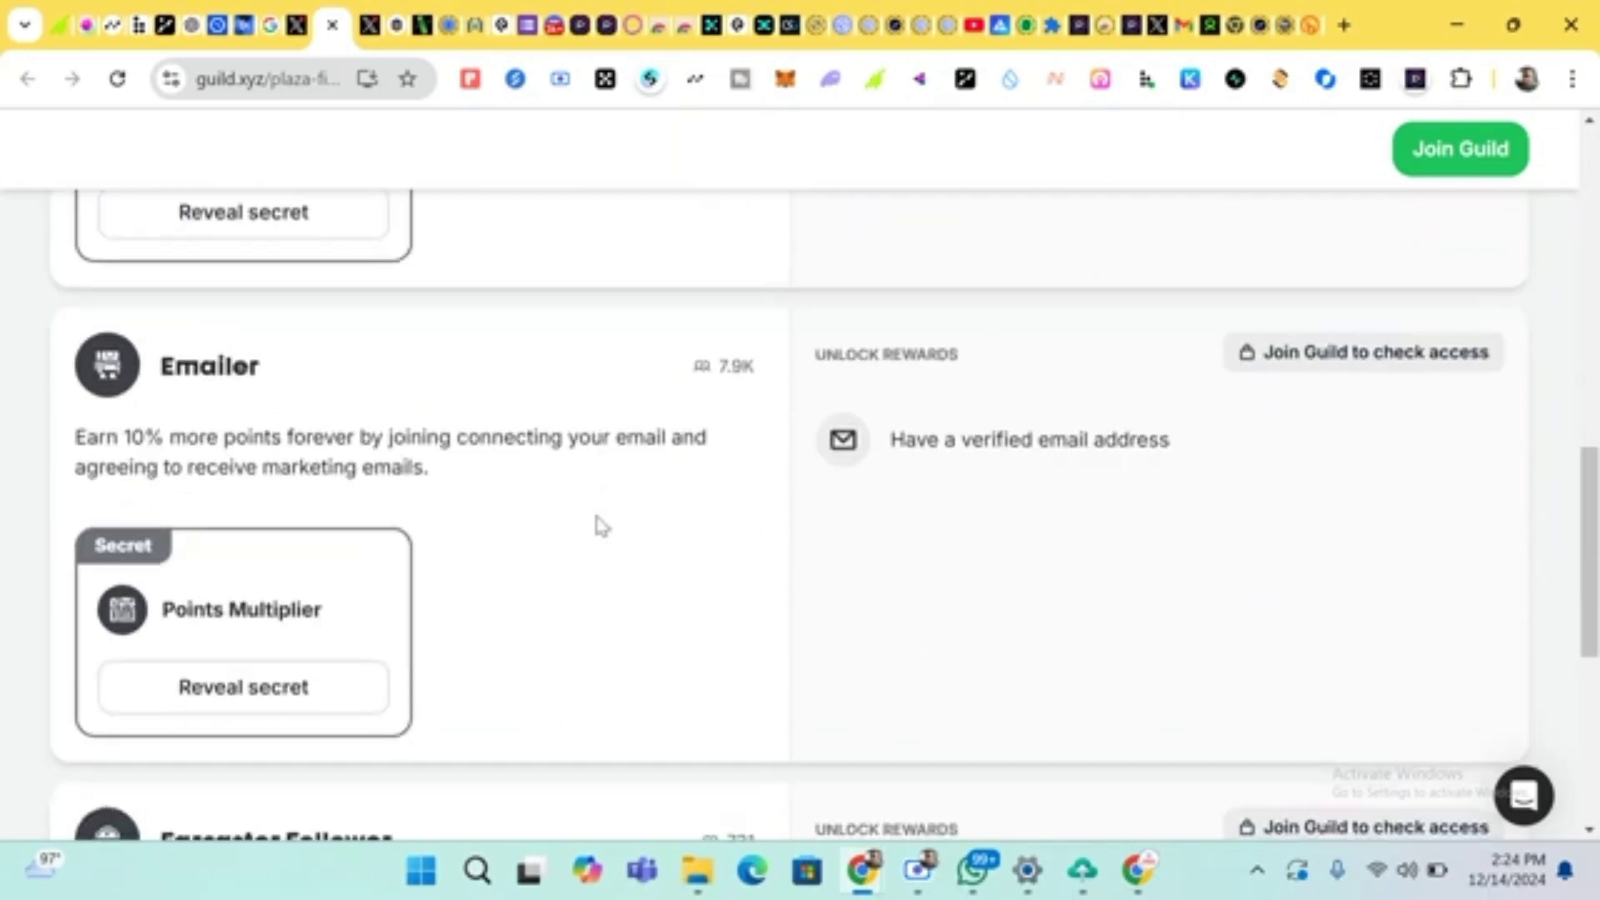
Bring Chrome back via Task View and check the Twitter Follower and Discord Member access badges
{"action": "key", "text": "super+Tab"}
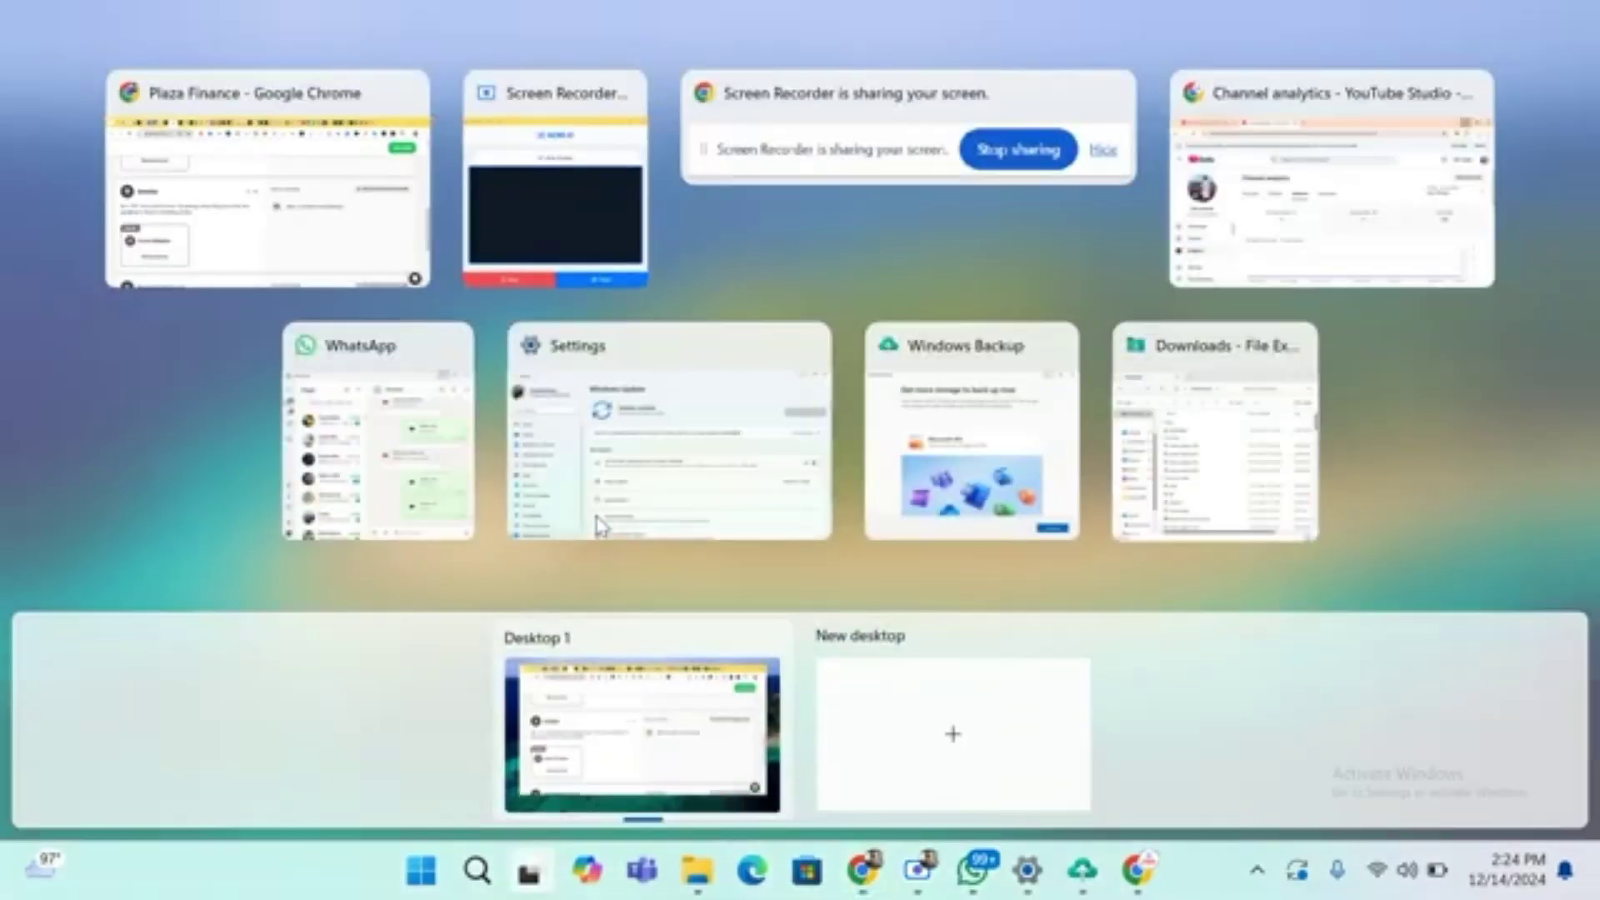
{"action": "left_click", "coordinate": [629, 727]}
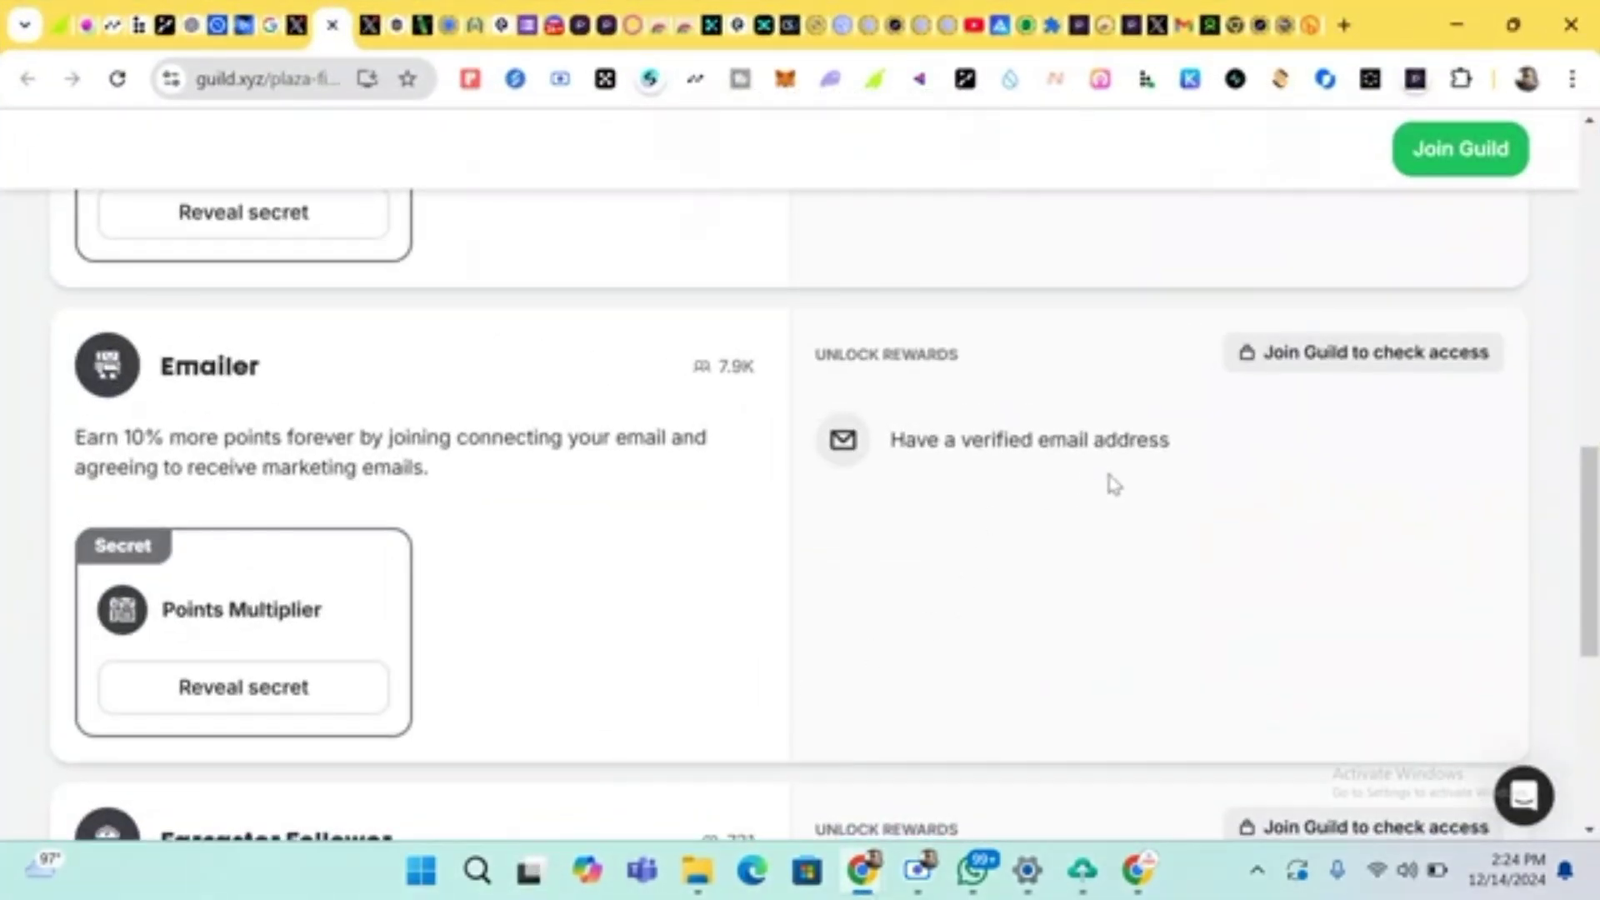
{"action": "scroll", "coordinate": [956, 574], "scroll_direction": "down", "scroll_amount": 5}
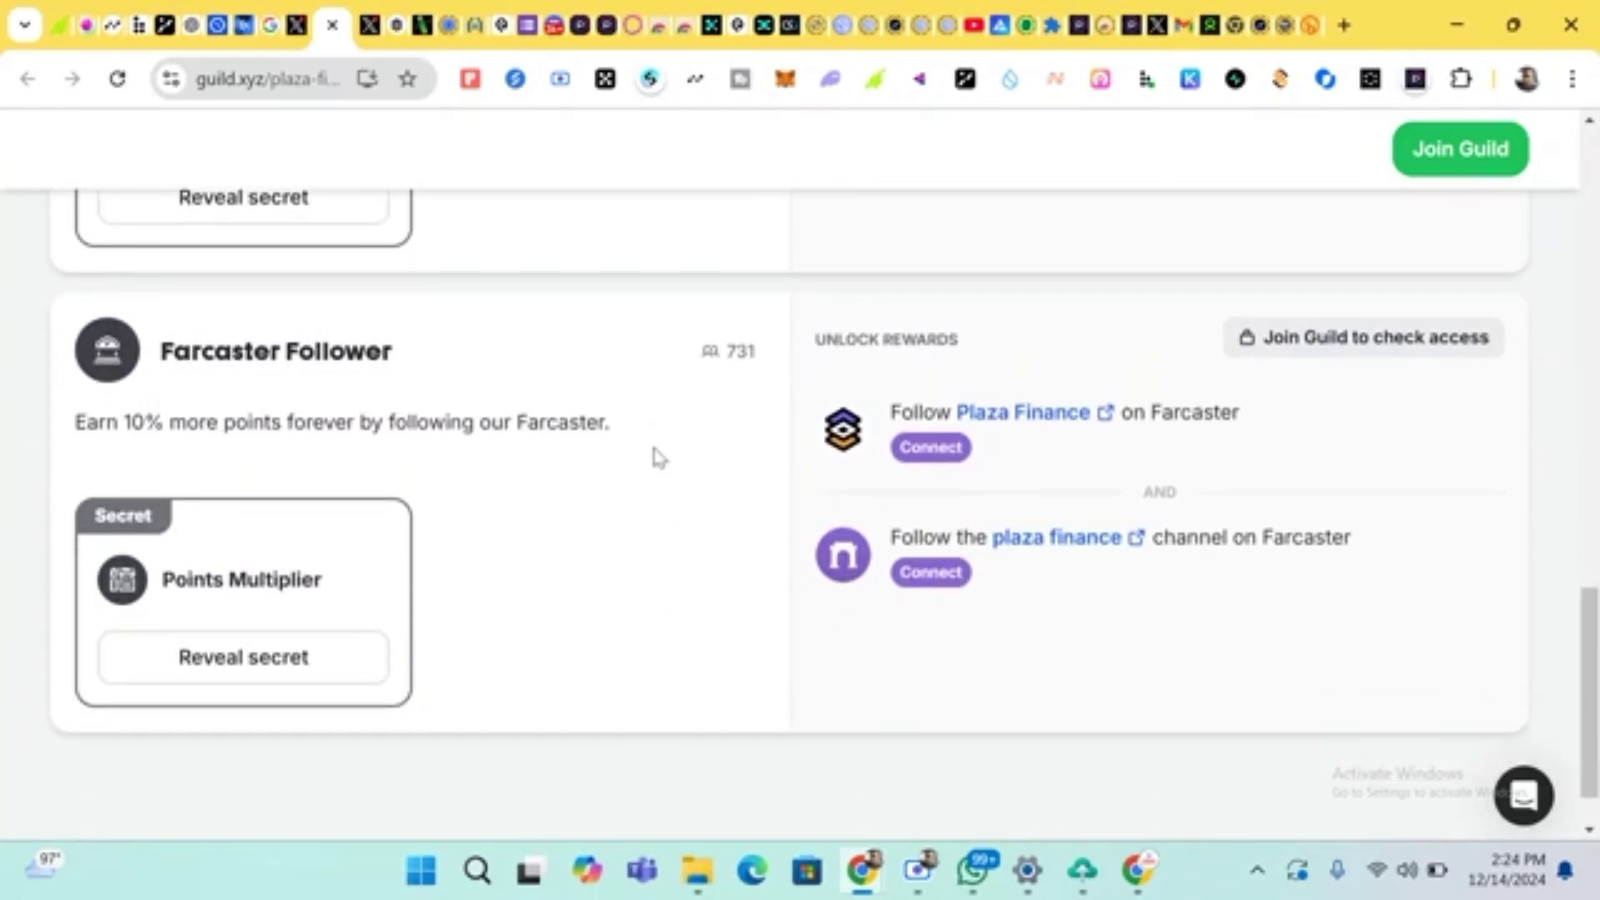
{"action": "scroll", "coordinate": [950, 634], "scroll_direction": "down", "scroll_amount": 4}
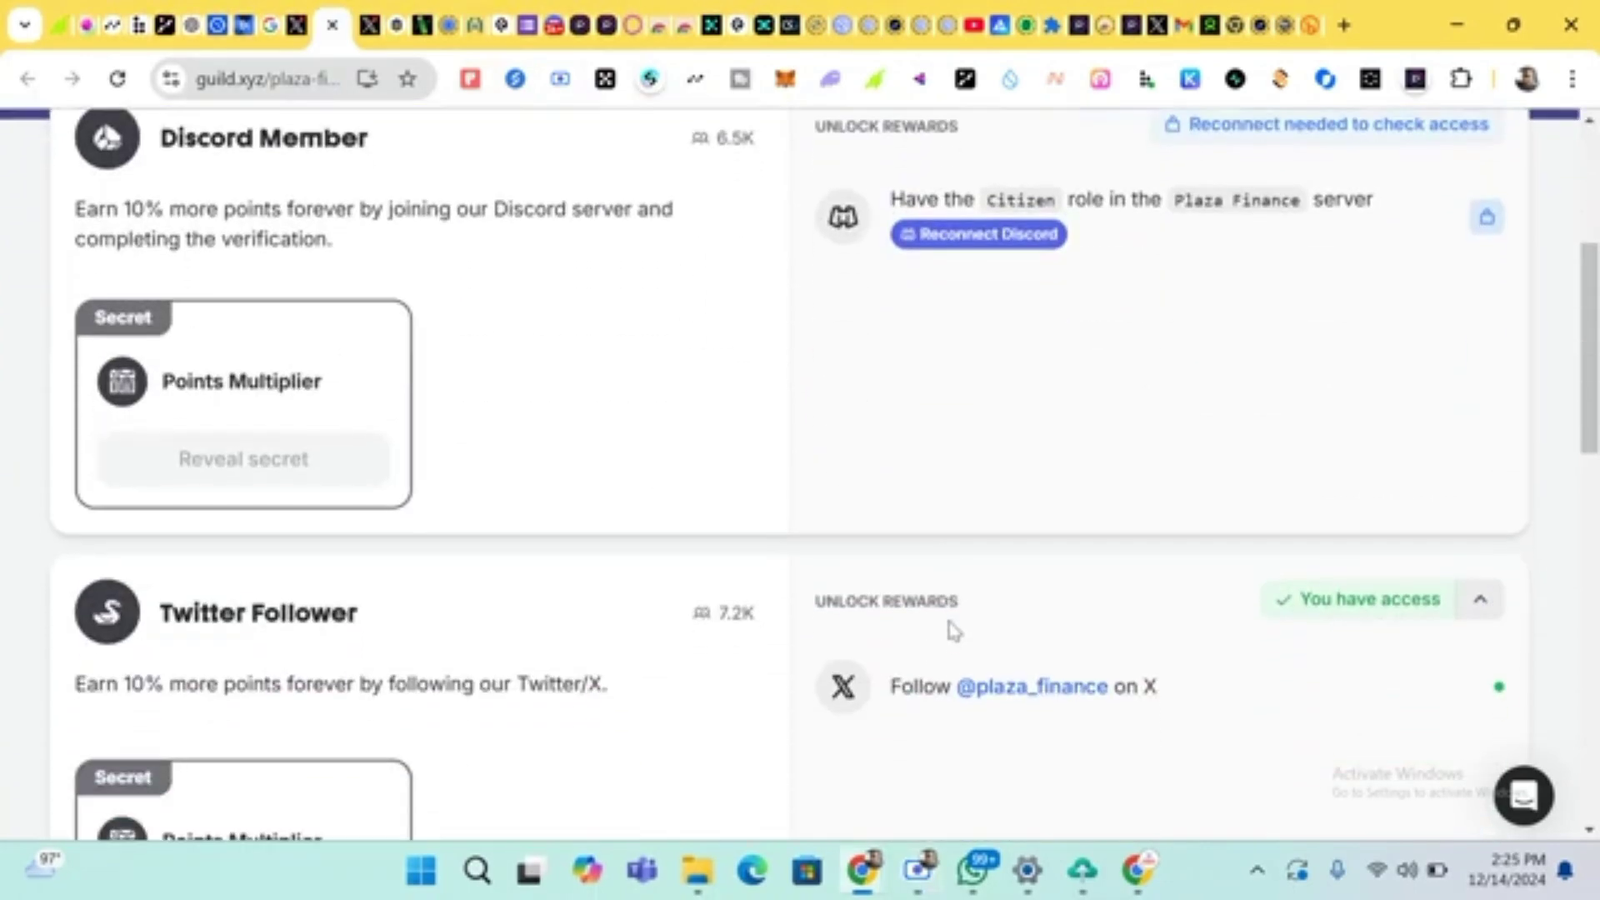
{"action": "scroll", "coordinate": [1238, 624], "scroll_direction": "down", "scroll_amount": 6}
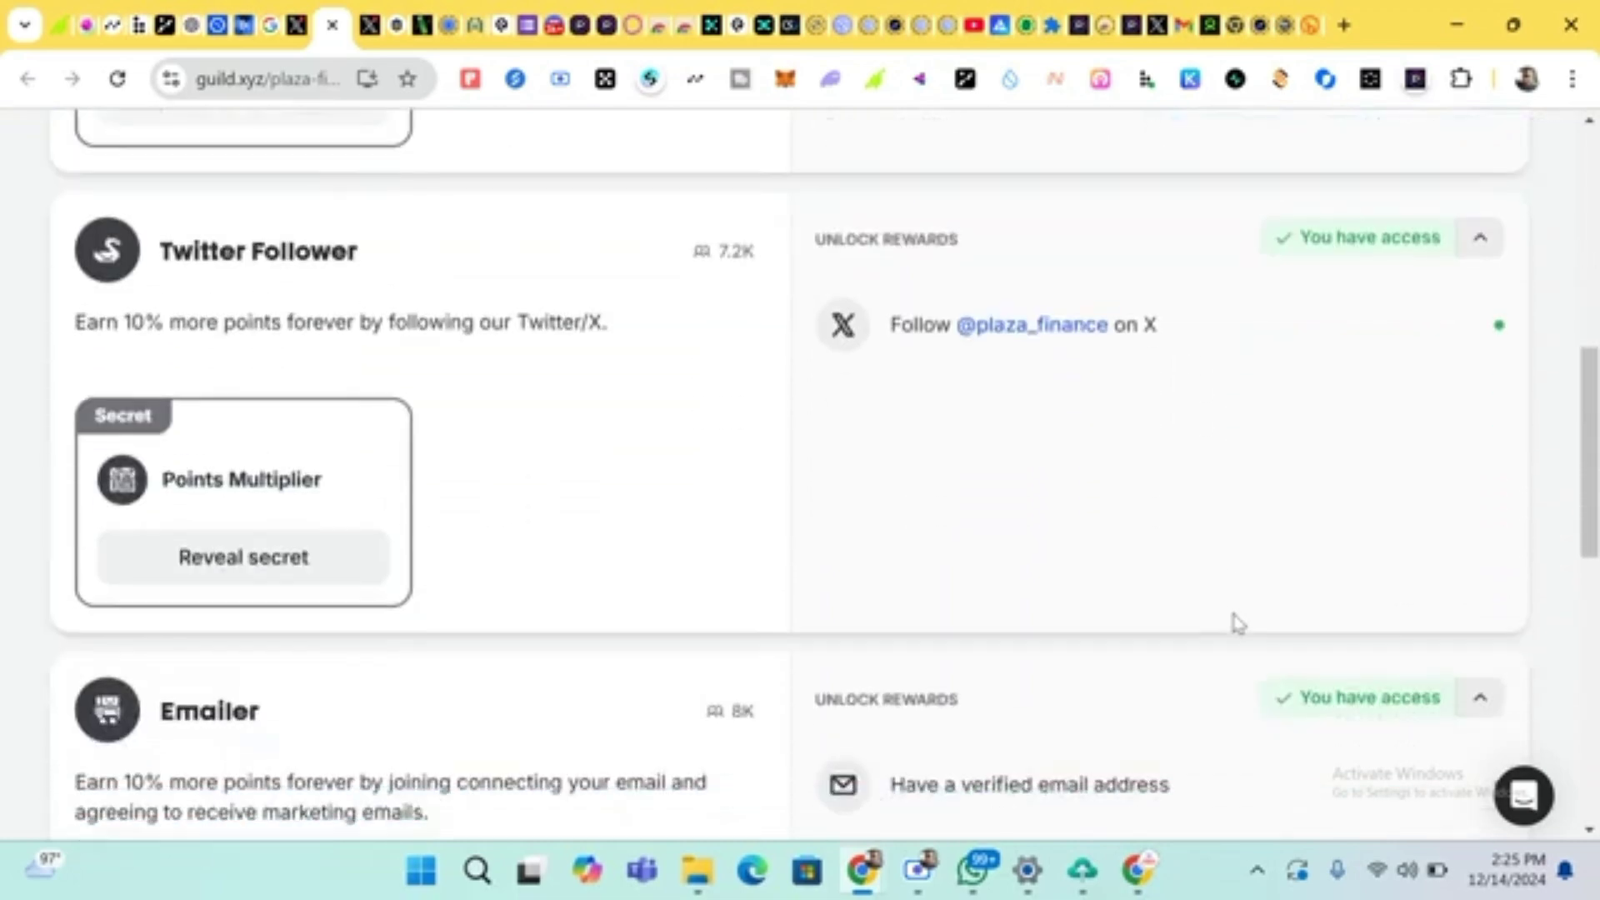
{"action": "scroll", "coordinate": [1238, 623], "scroll_direction": "down", "scroll_amount": 5}
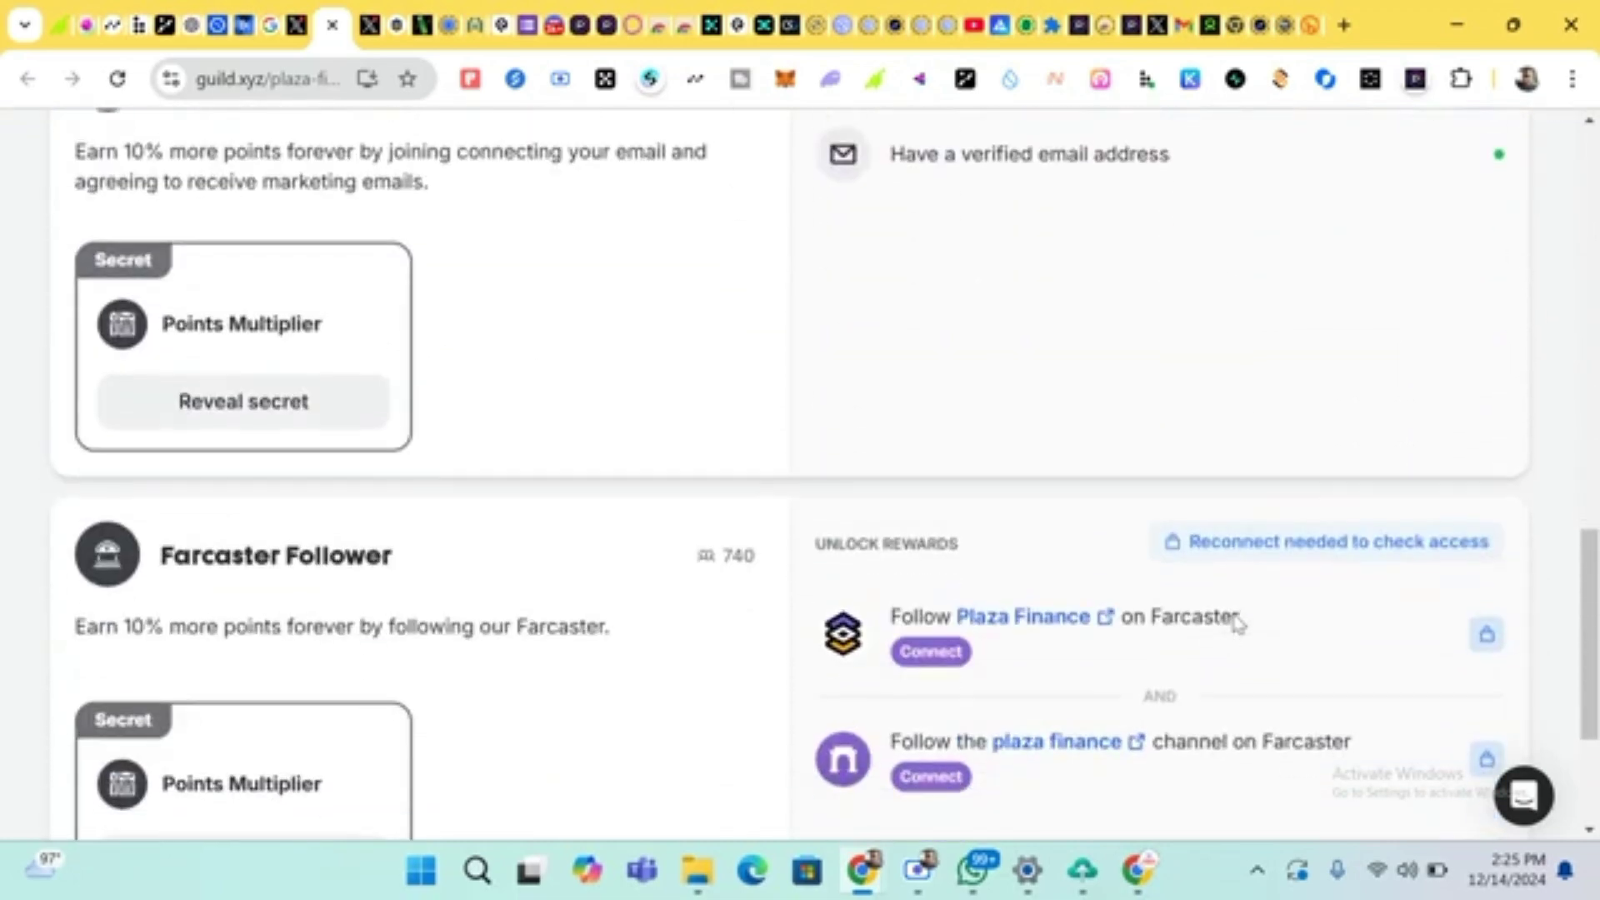
{"action": "scroll", "coordinate": [1238, 623], "scroll_direction": "up", "scroll_amount": 3}
{"action": "scroll", "coordinate": [1238, 623], "scroll_direction": "up", "scroll_amount": 1}
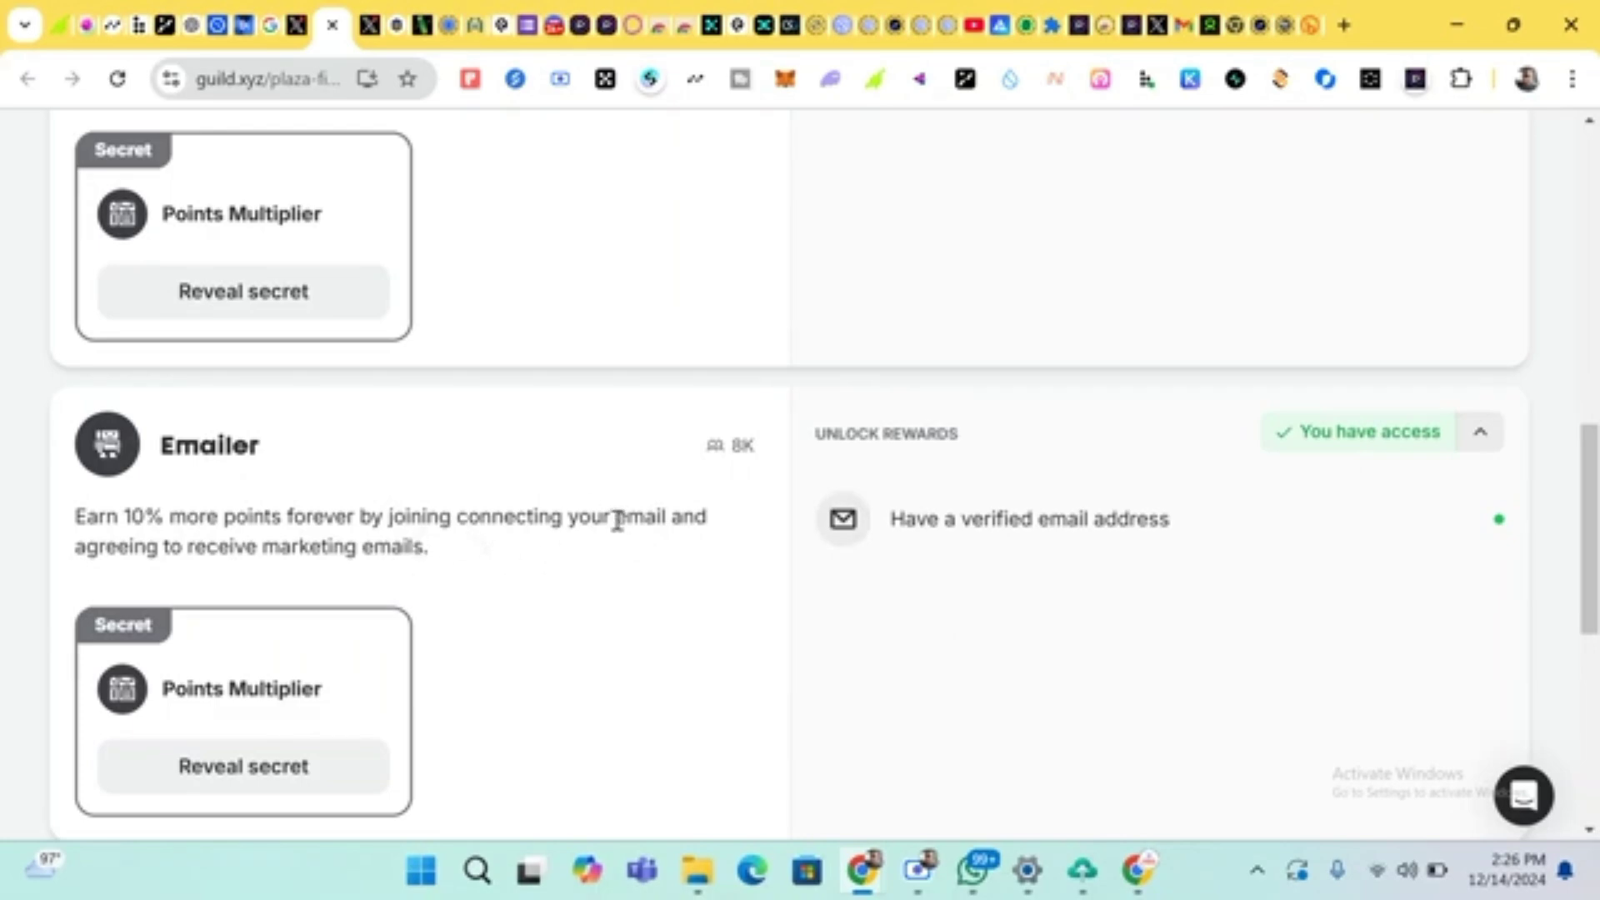
{"action": "scroll", "coordinate": [614, 521], "scroll_direction": "up", "scroll_amount": 1}
{"action": "scroll", "coordinate": [614, 521], "scroll_direction": "up", "scroll_amount": 9}
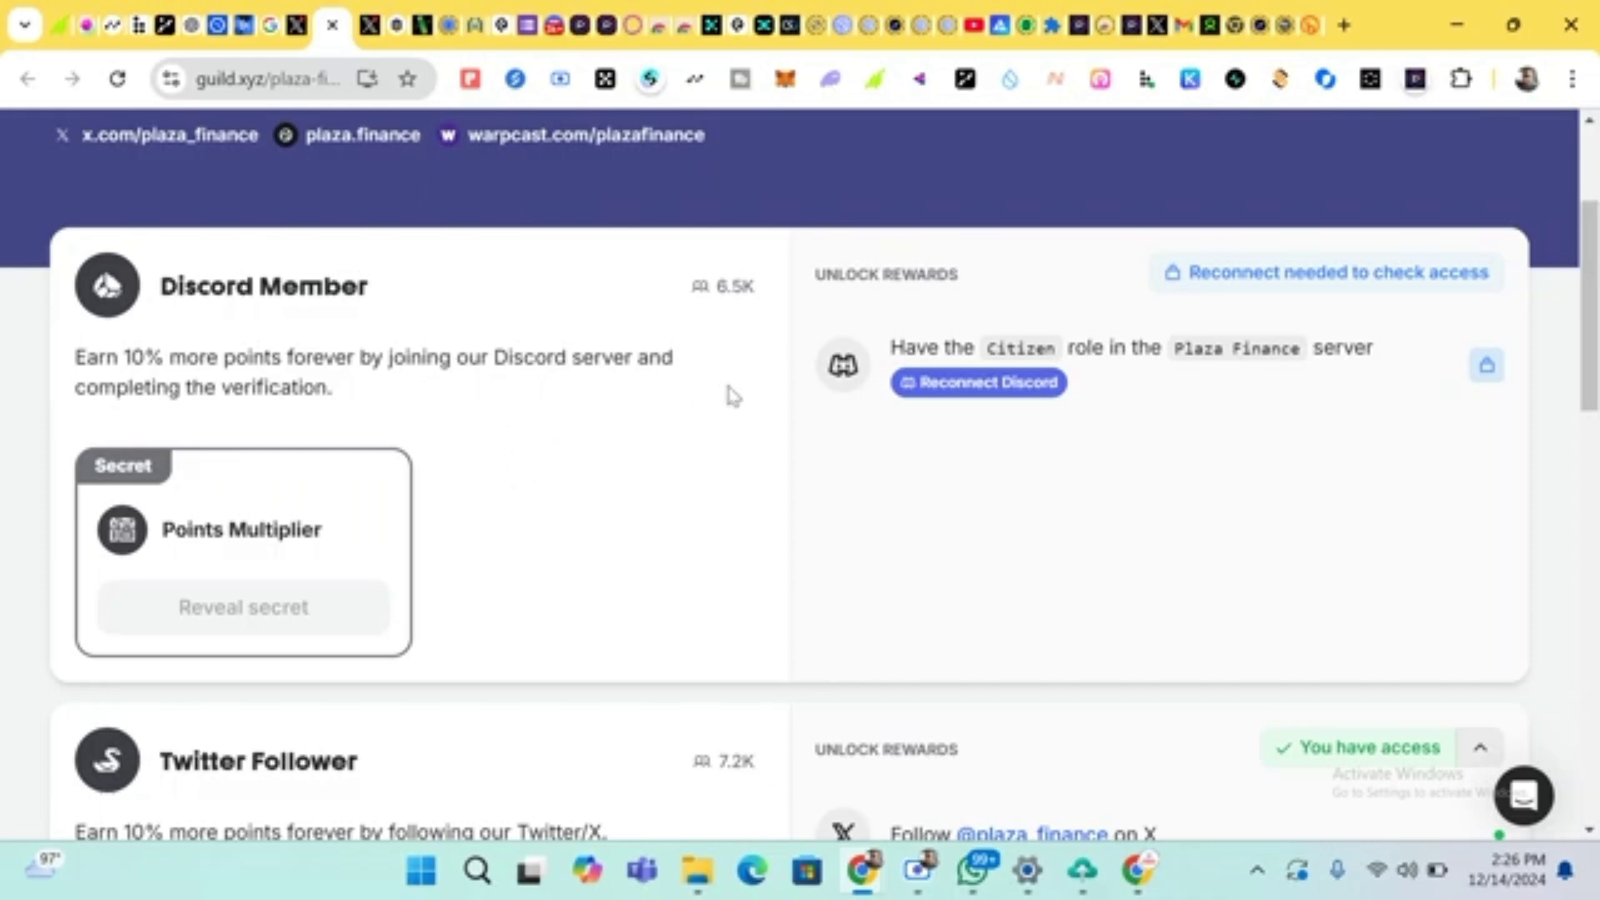
Attempt a Discord reconnect from the Discord Member quest and dismiss the resulting error notice
{"action": "left_click", "coordinate": [1027, 387]}
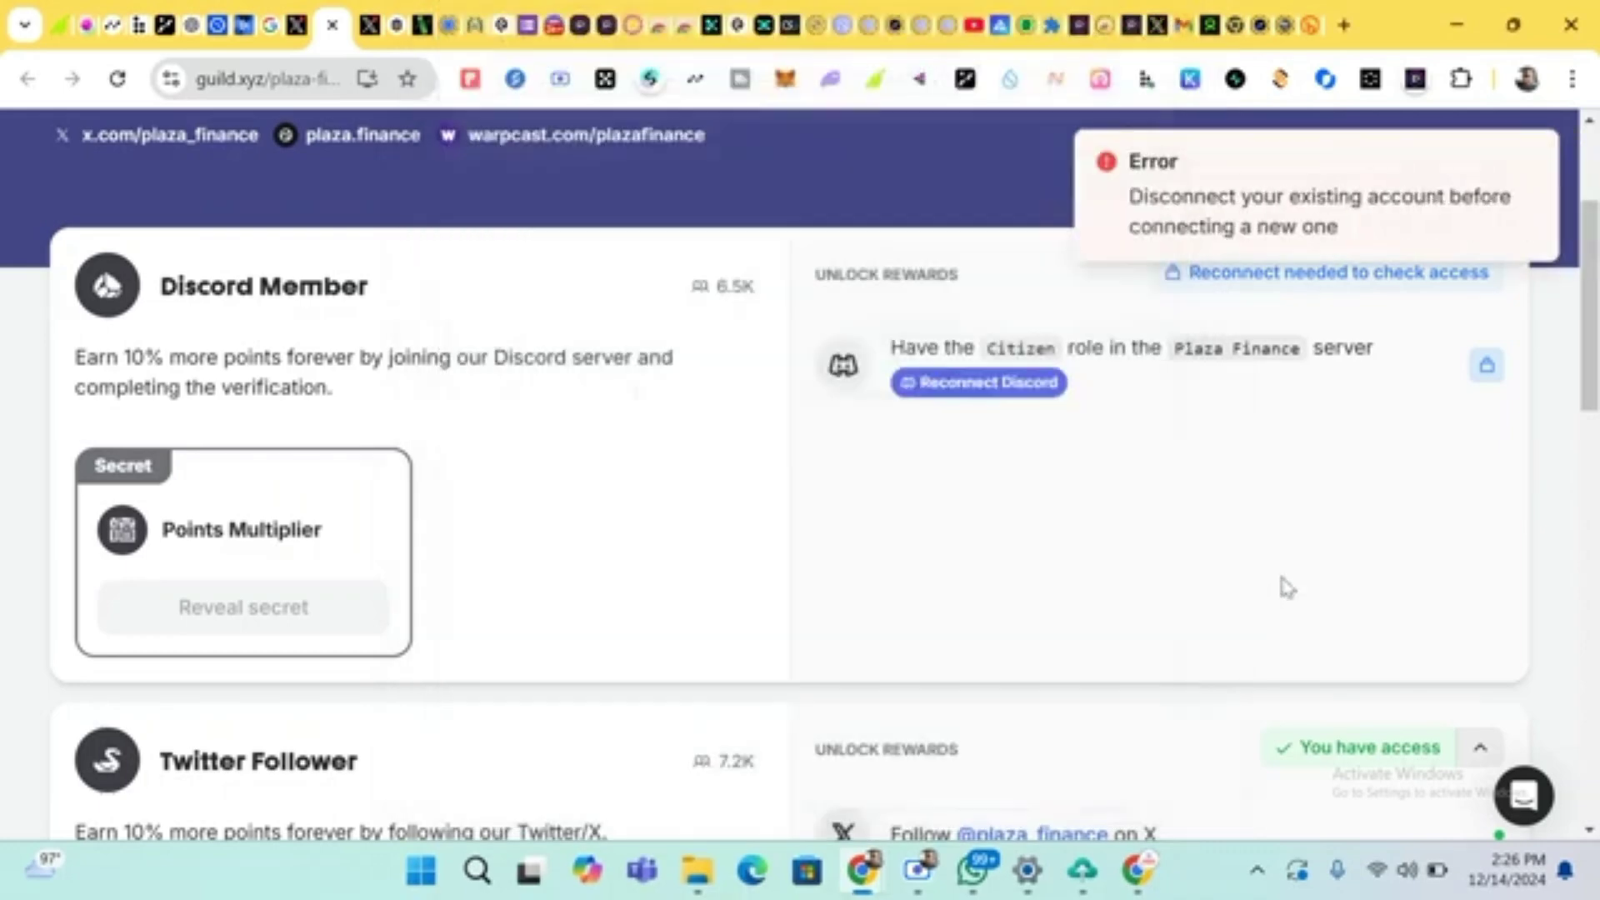
{"action": "scroll", "coordinate": [1254, 430], "scroll_direction": "up", "scroll_amount": 3}
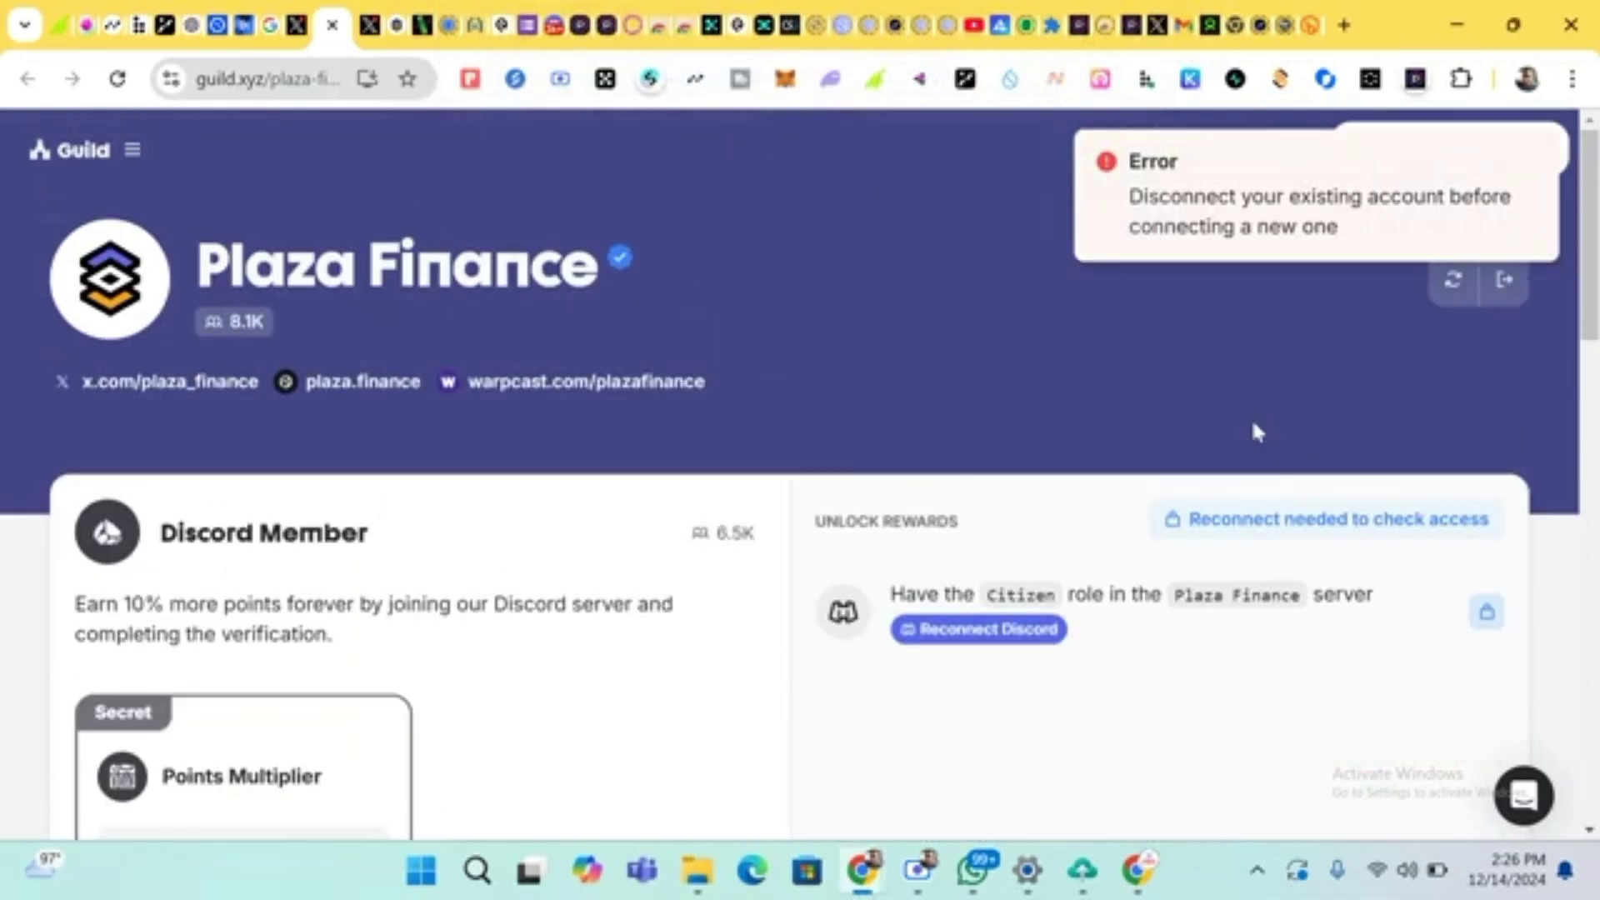
{"action": "mouse_move", "coordinate": [1489, 203]}
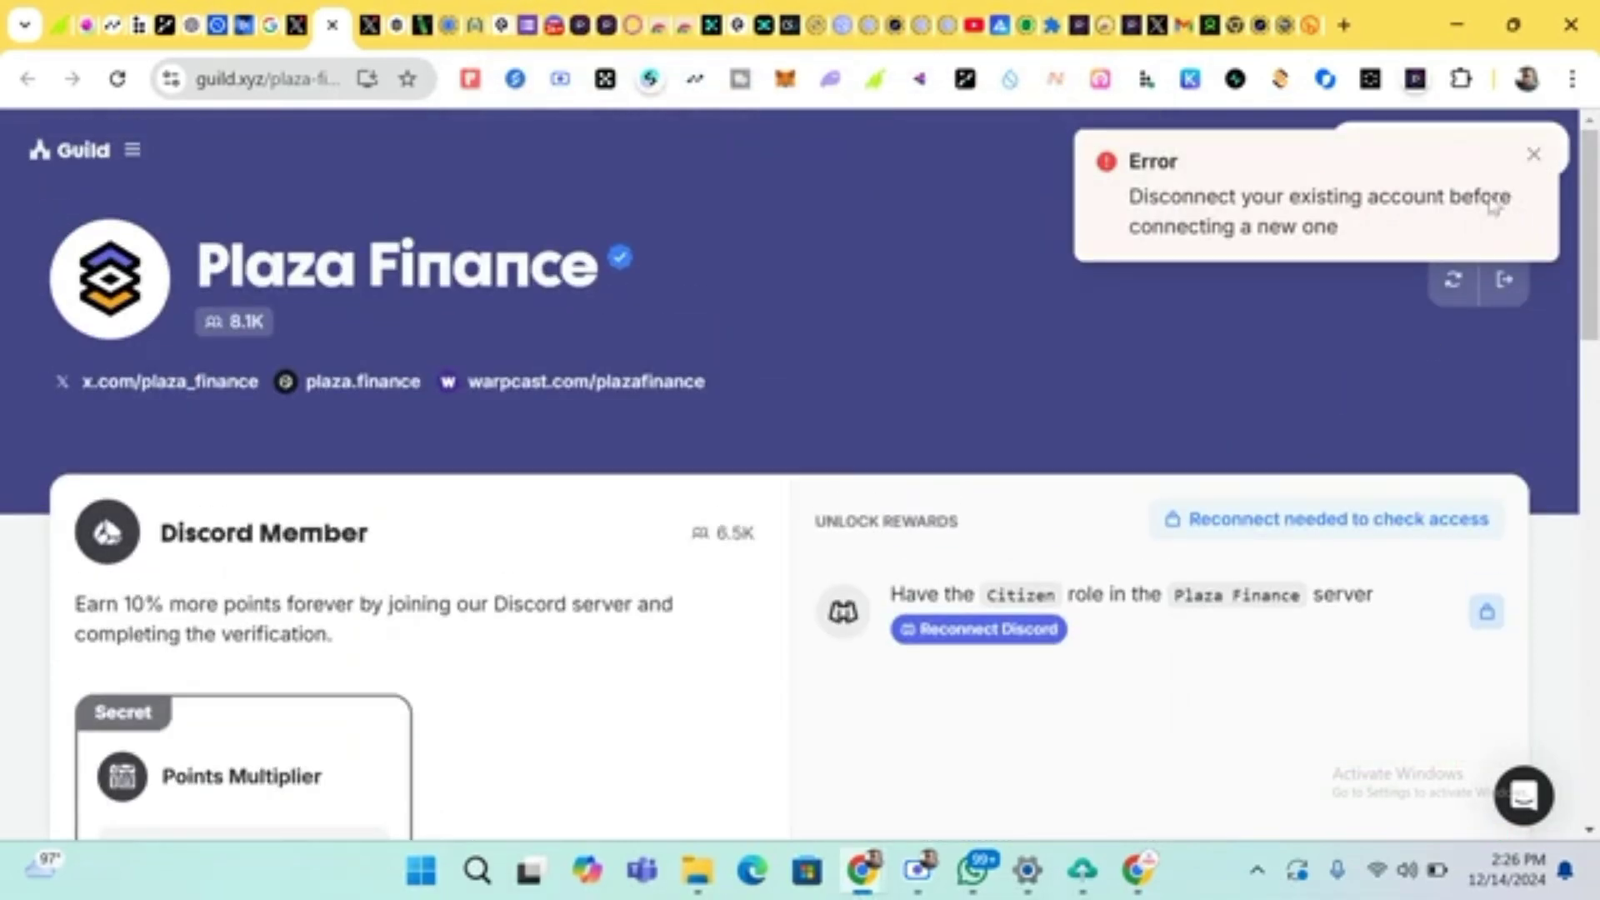
{"action": "left_click", "coordinate": [1536, 155]}
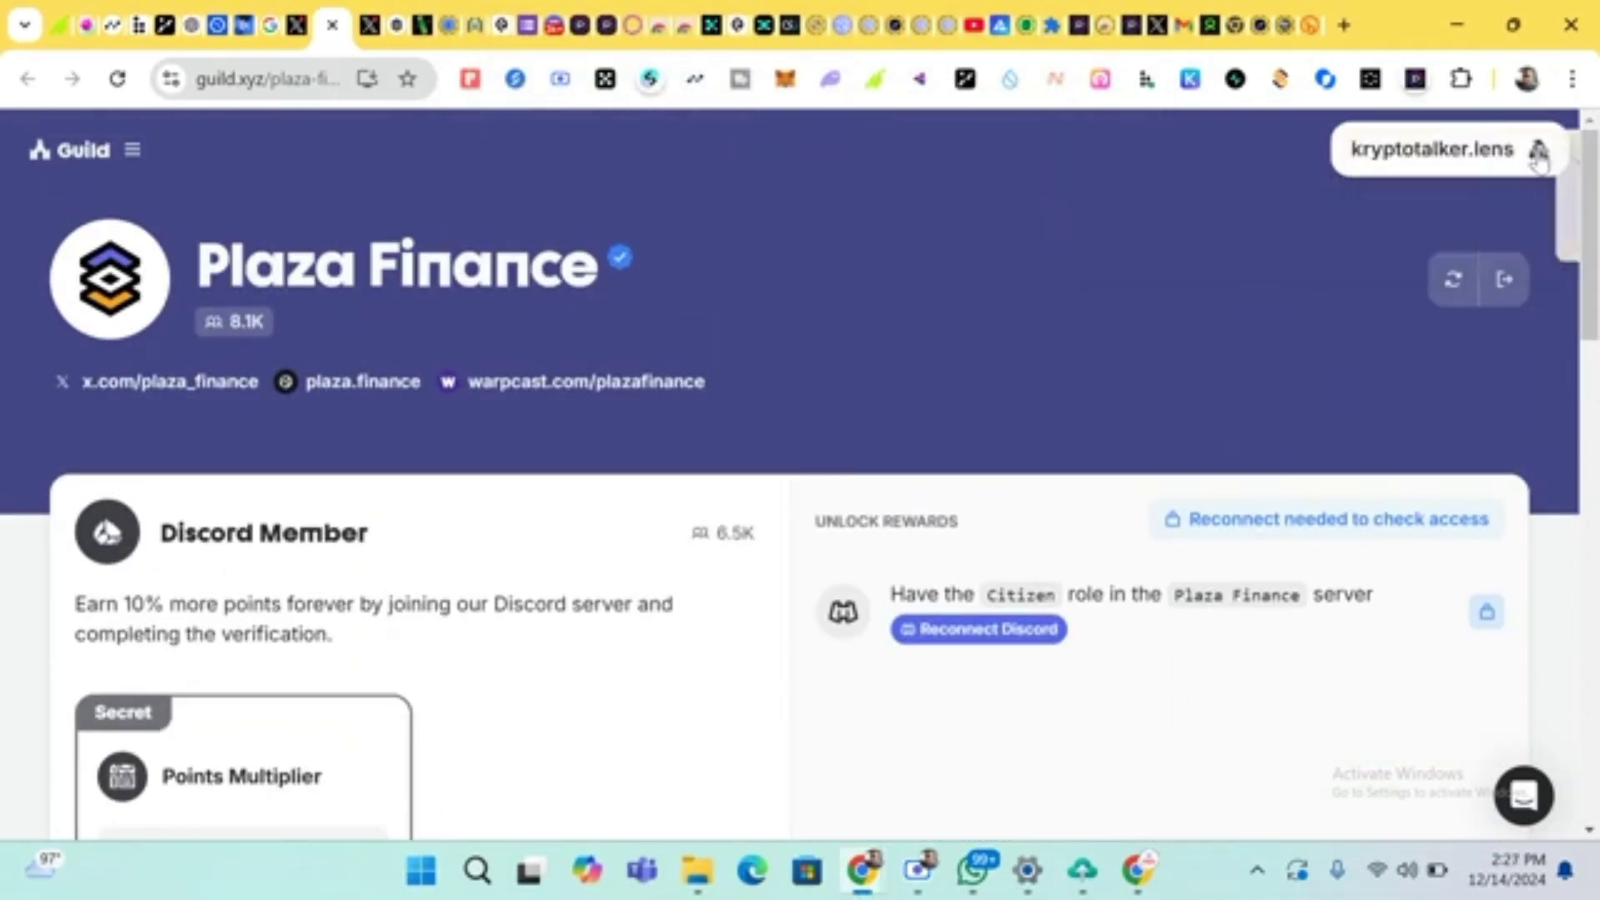
Reconnect Discord from the linked-accounts overview and authorize the Guild.xyz bot, which fails
{"action": "left_click", "coordinate": [1537, 149]}
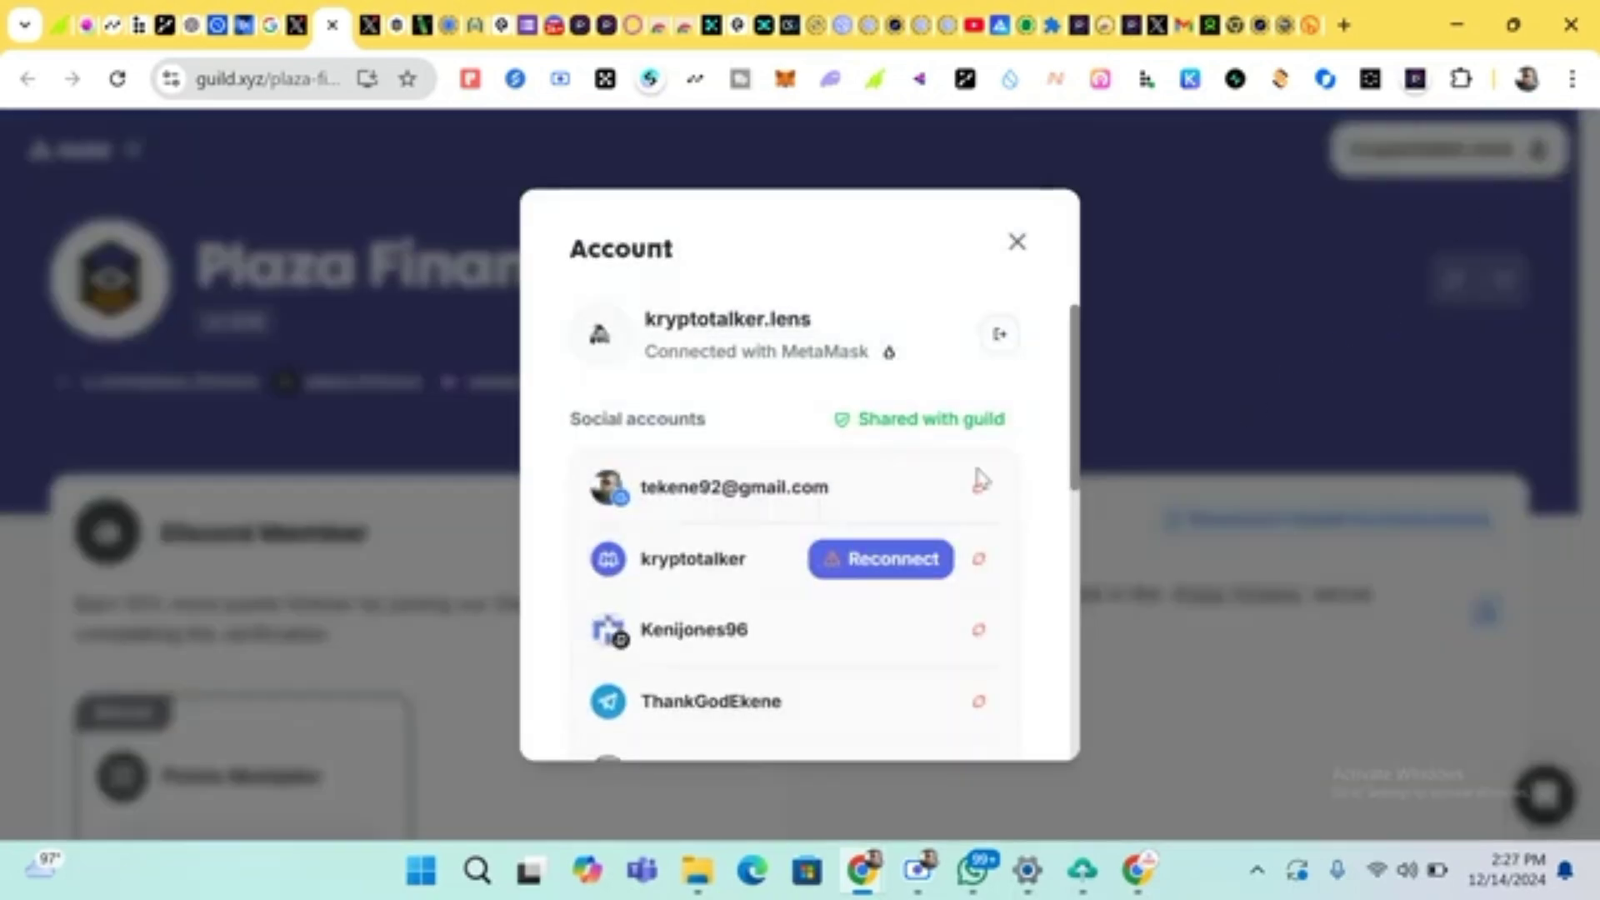
{"action": "scroll", "coordinate": [882, 556], "scroll_direction": "down", "scroll_amount": 3}
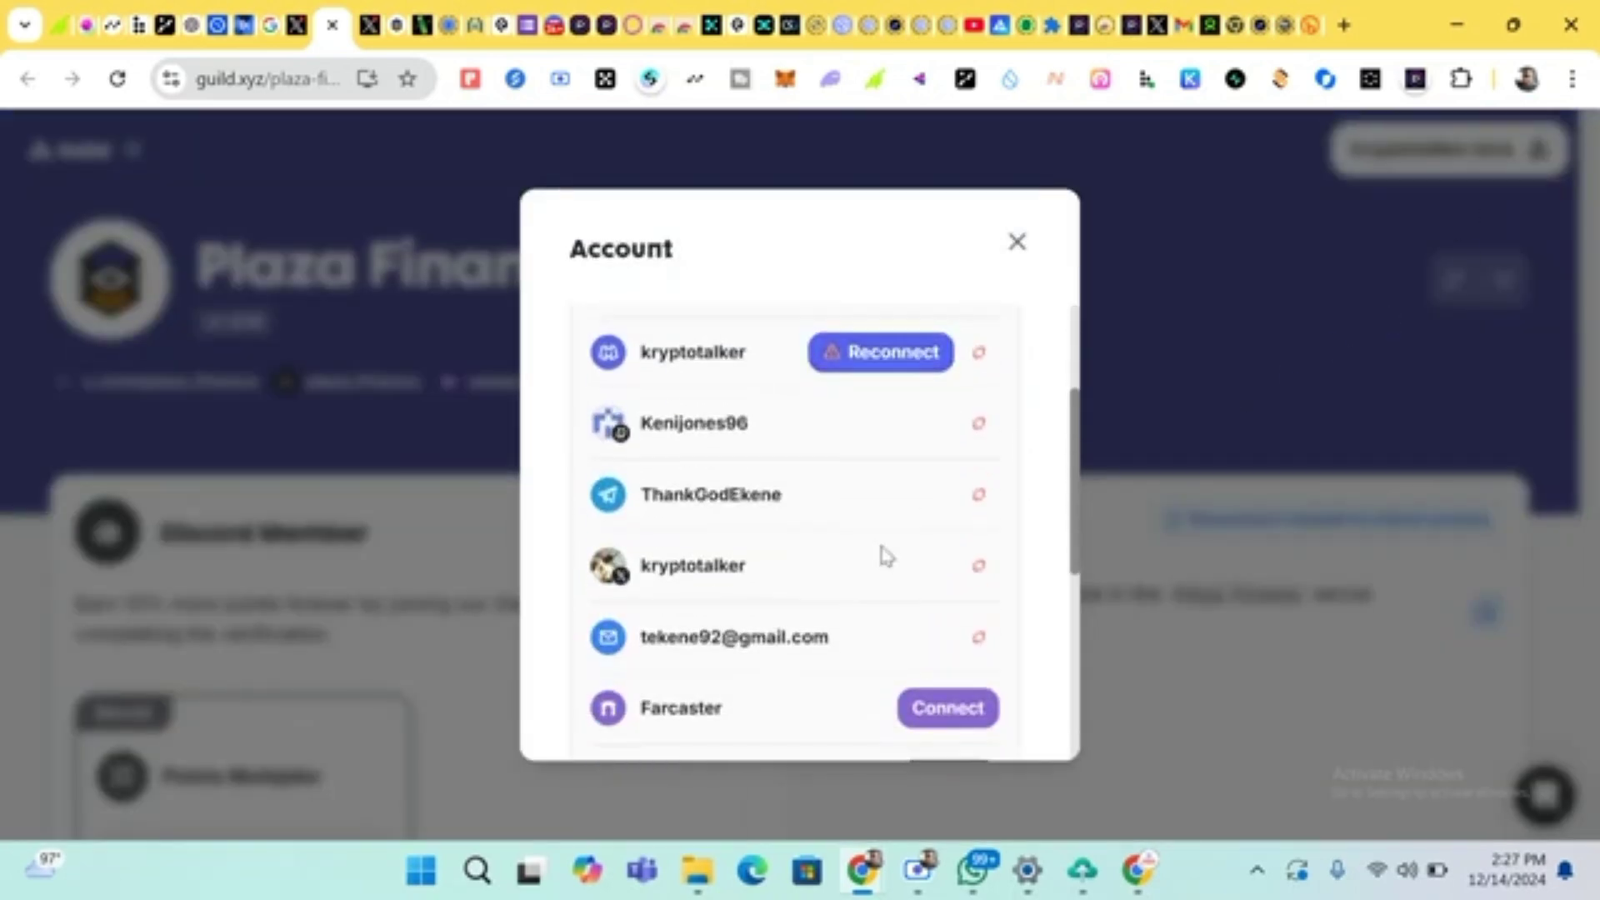
{"action": "scroll", "coordinate": [885, 554], "scroll_direction": "up", "scroll_amount": 2}
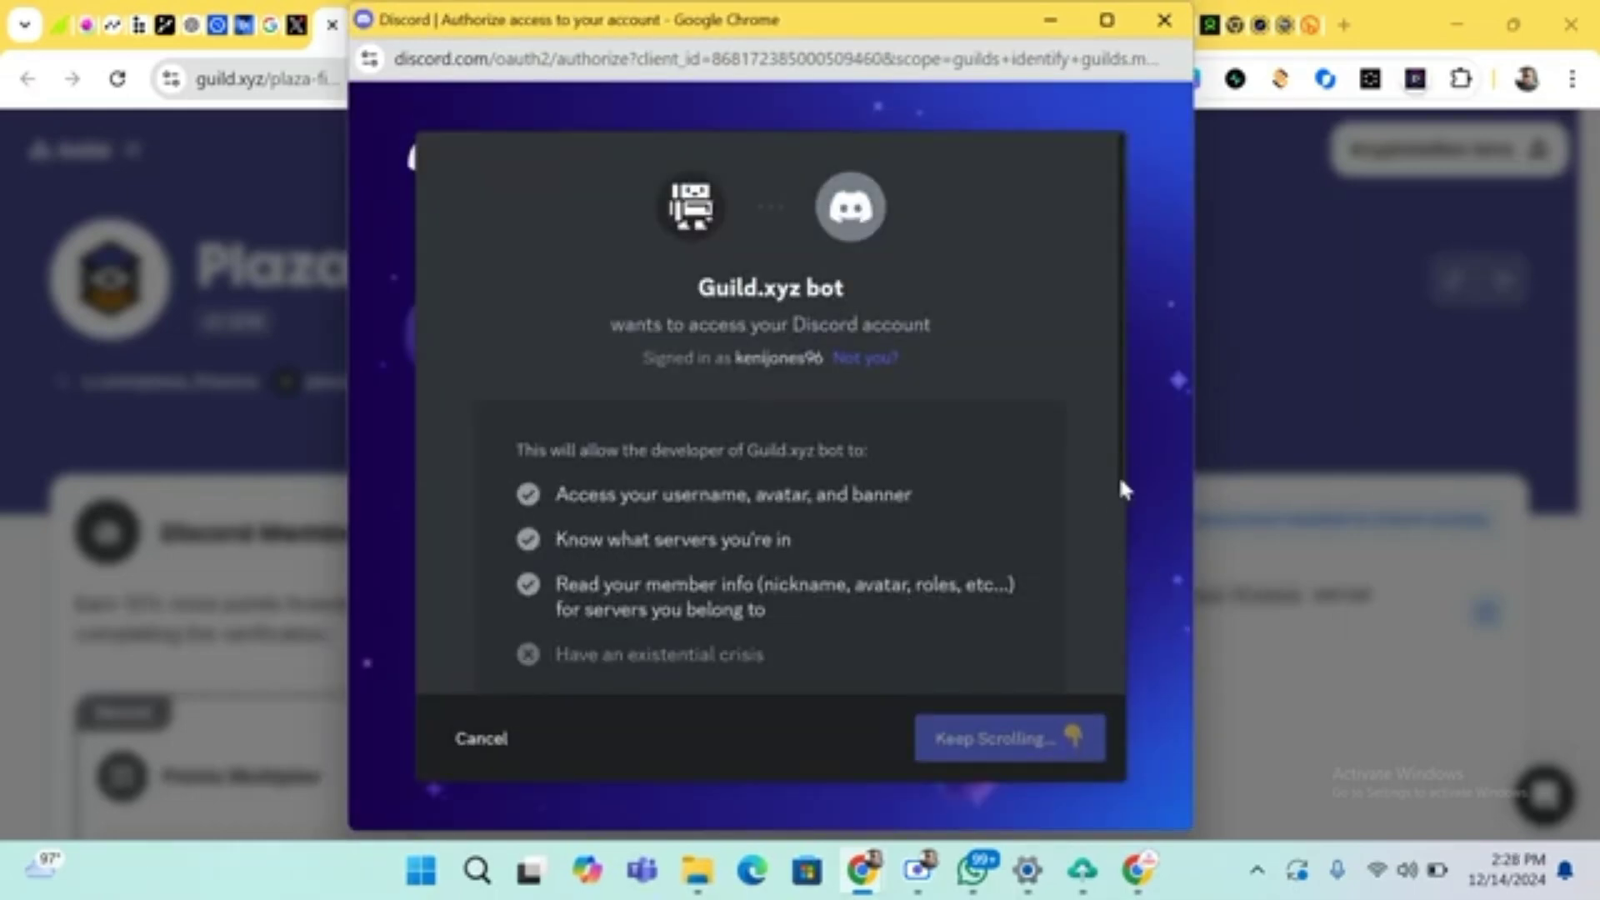
{"action": "left_click_drag", "start_coordinate": [1119, 473], "coordinate": [1137, 679]}
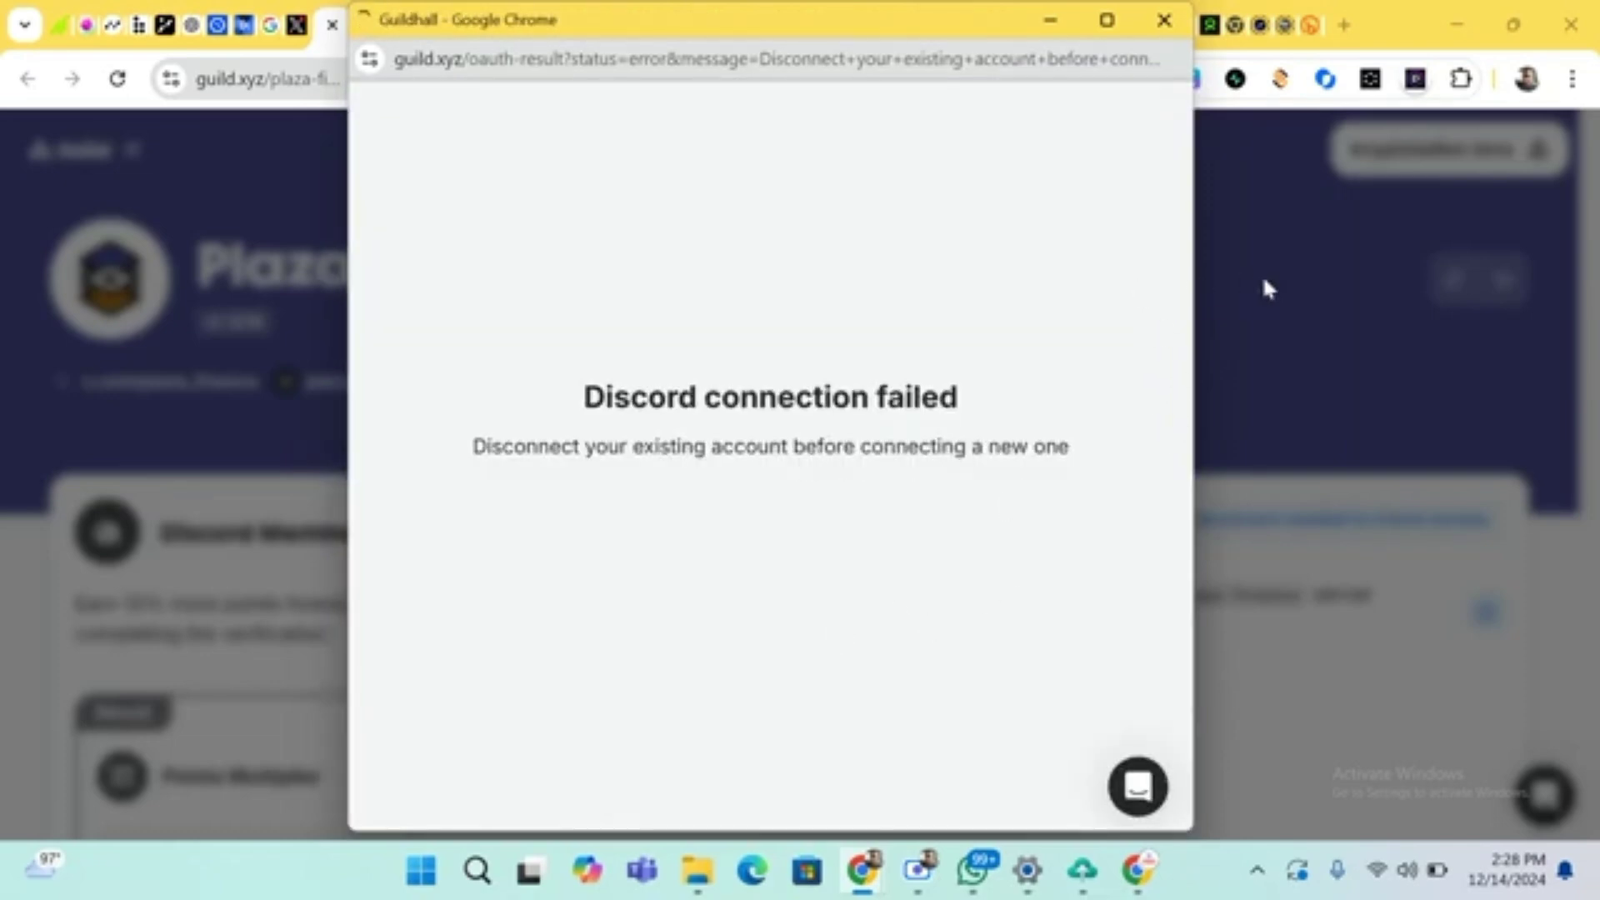
Disconnect the old Discord account and start a fresh Discord connection for the Guild.xyz bot
{"action": "left_click", "coordinate": [1052, 23]}
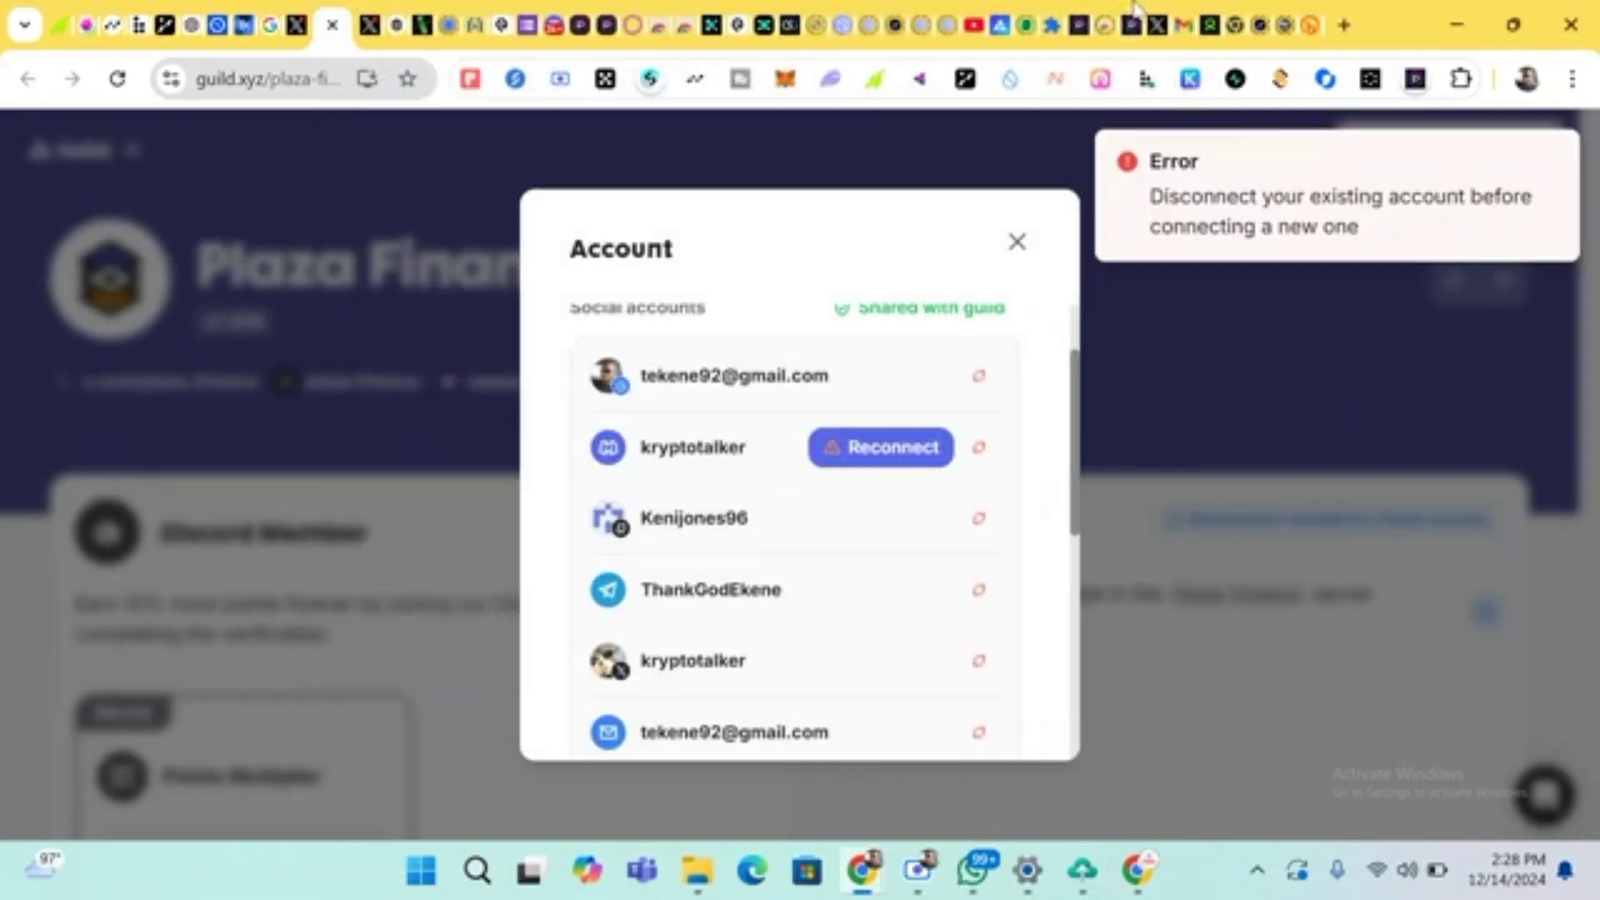
{"action": "left_click", "coordinate": [977, 450]}
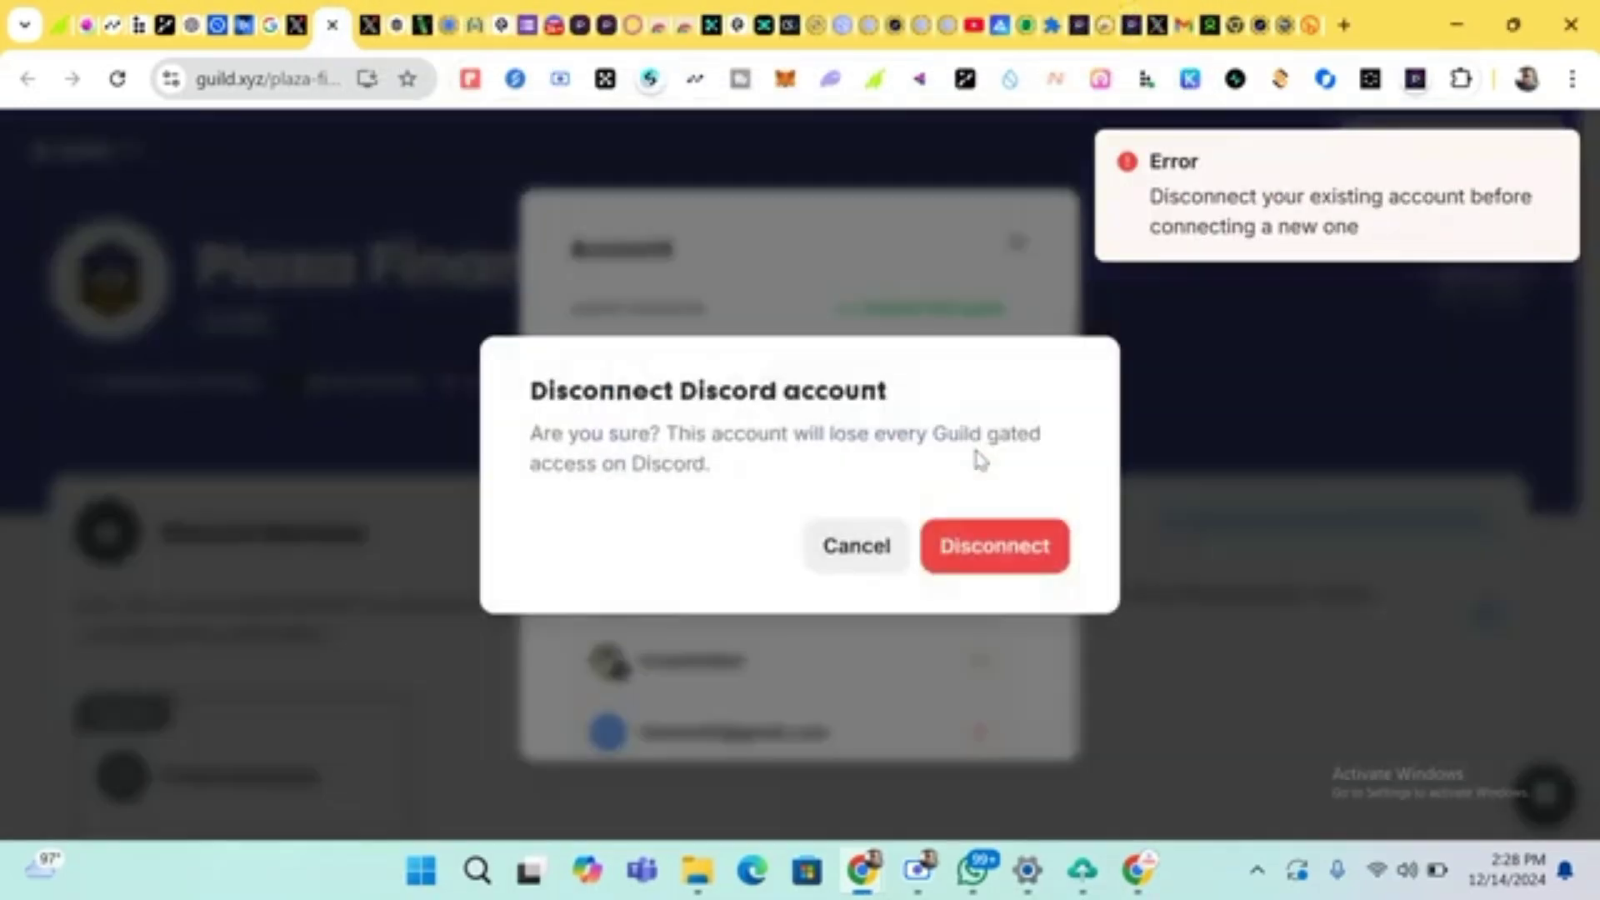
{"action": "left_click", "coordinate": [997, 546]}
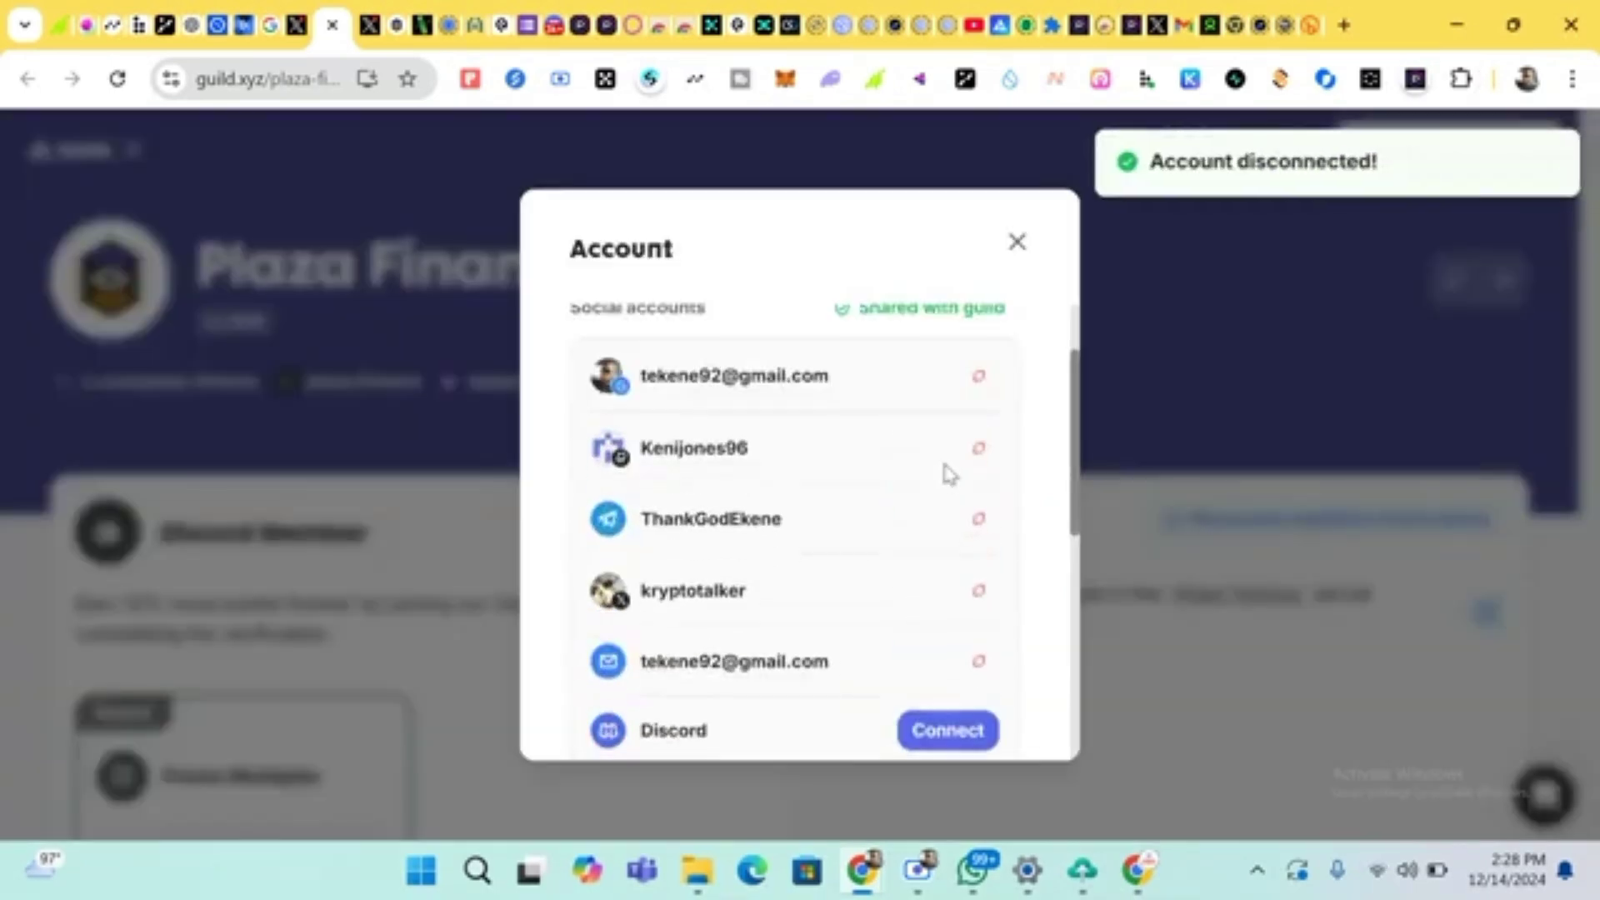
{"action": "left_click", "coordinate": [942, 736]}
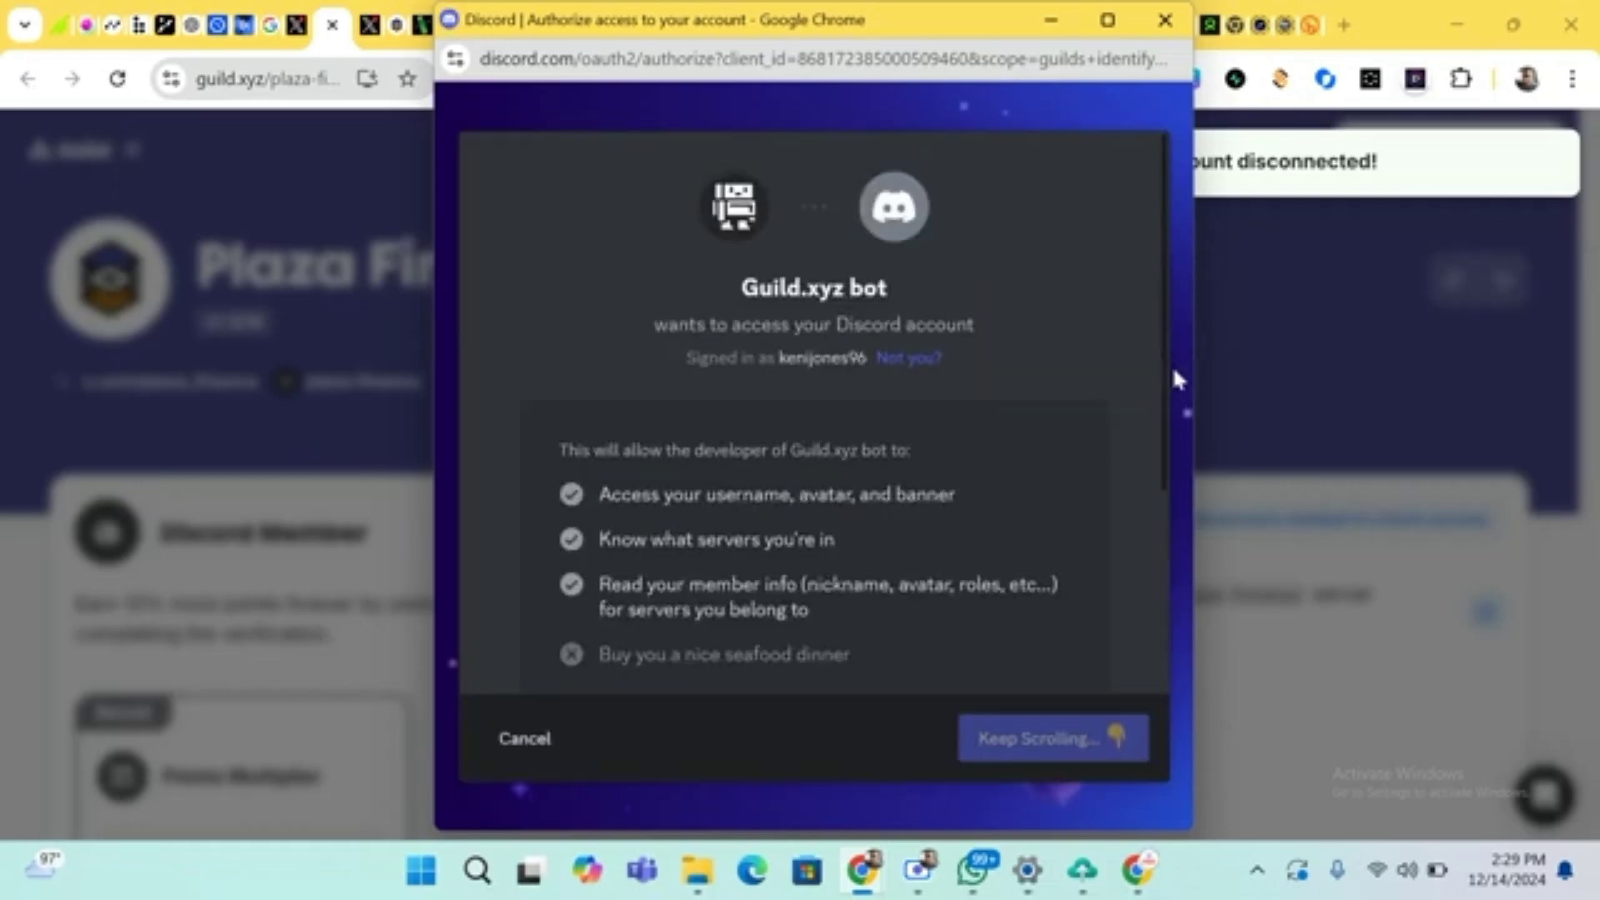
Authorize the Guild.xyz bot on Discord, then close the Account modal to return to the Plaza Finance guild
{"action": "left_click_drag", "start_coordinate": [1164, 378], "coordinate": [1200, 692]}
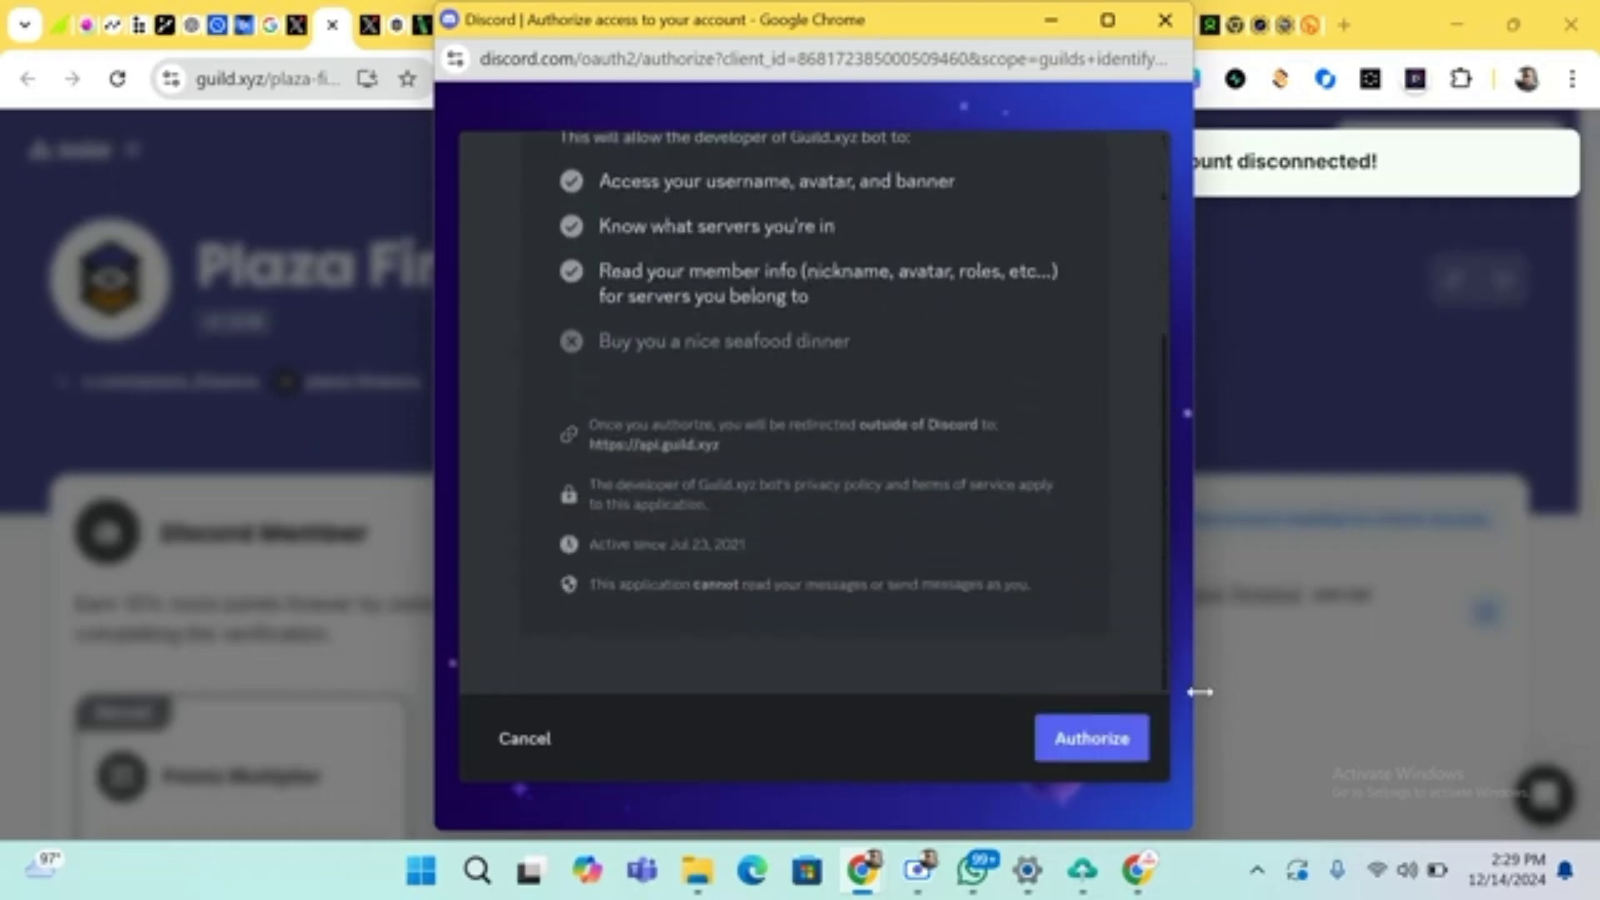
{"action": "left_click", "coordinate": [1061, 750]}
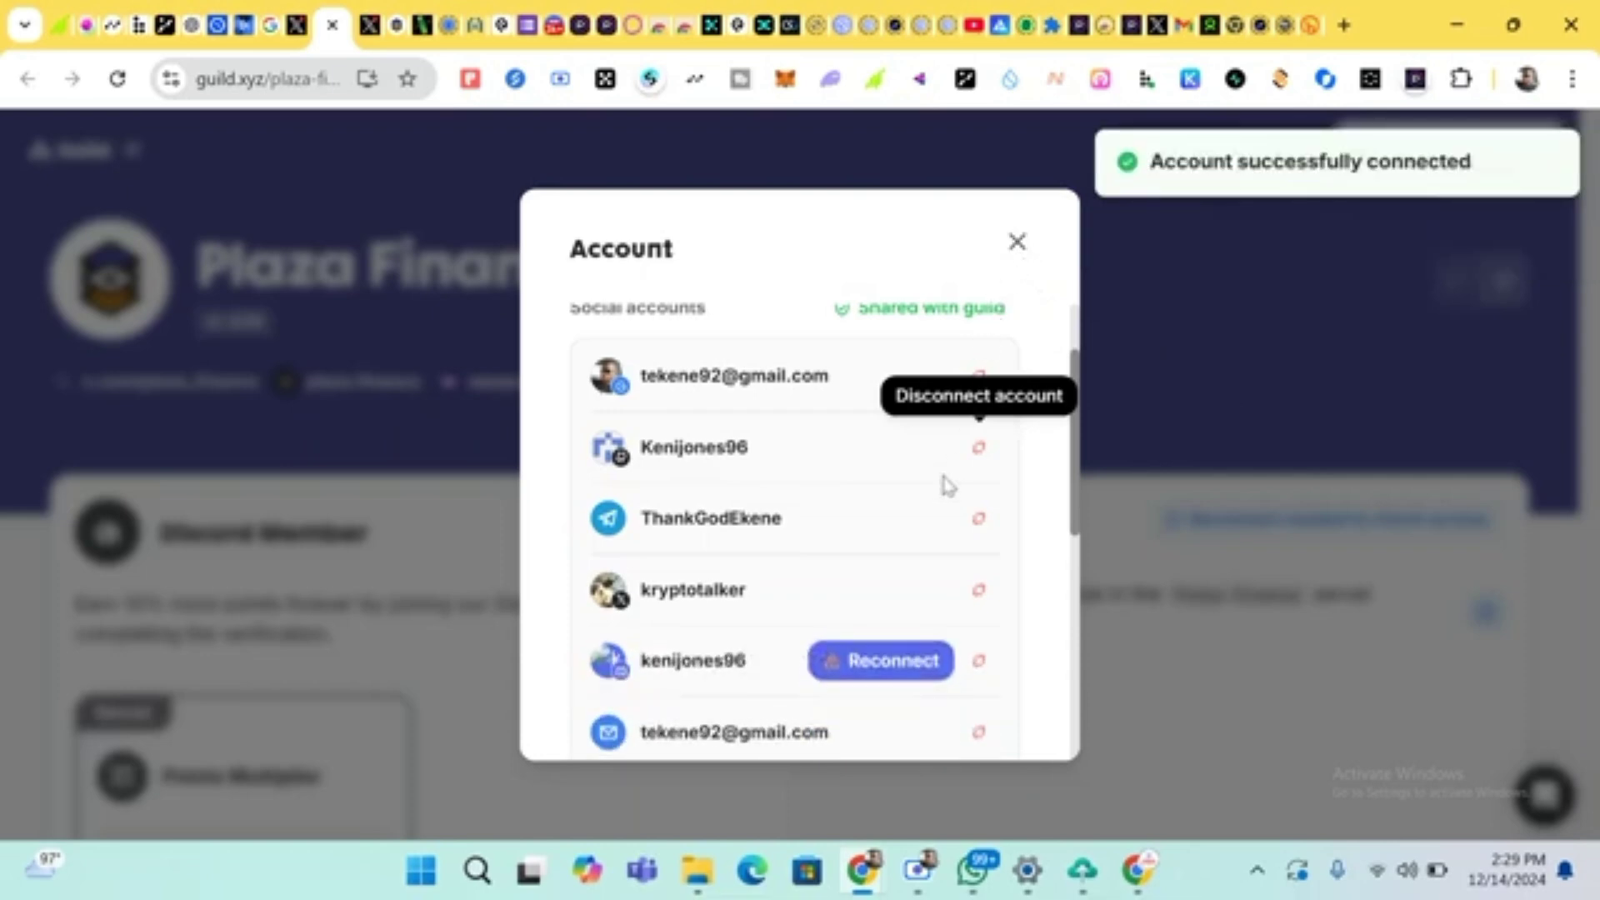
{"action": "left_click", "coordinate": [1016, 243]}
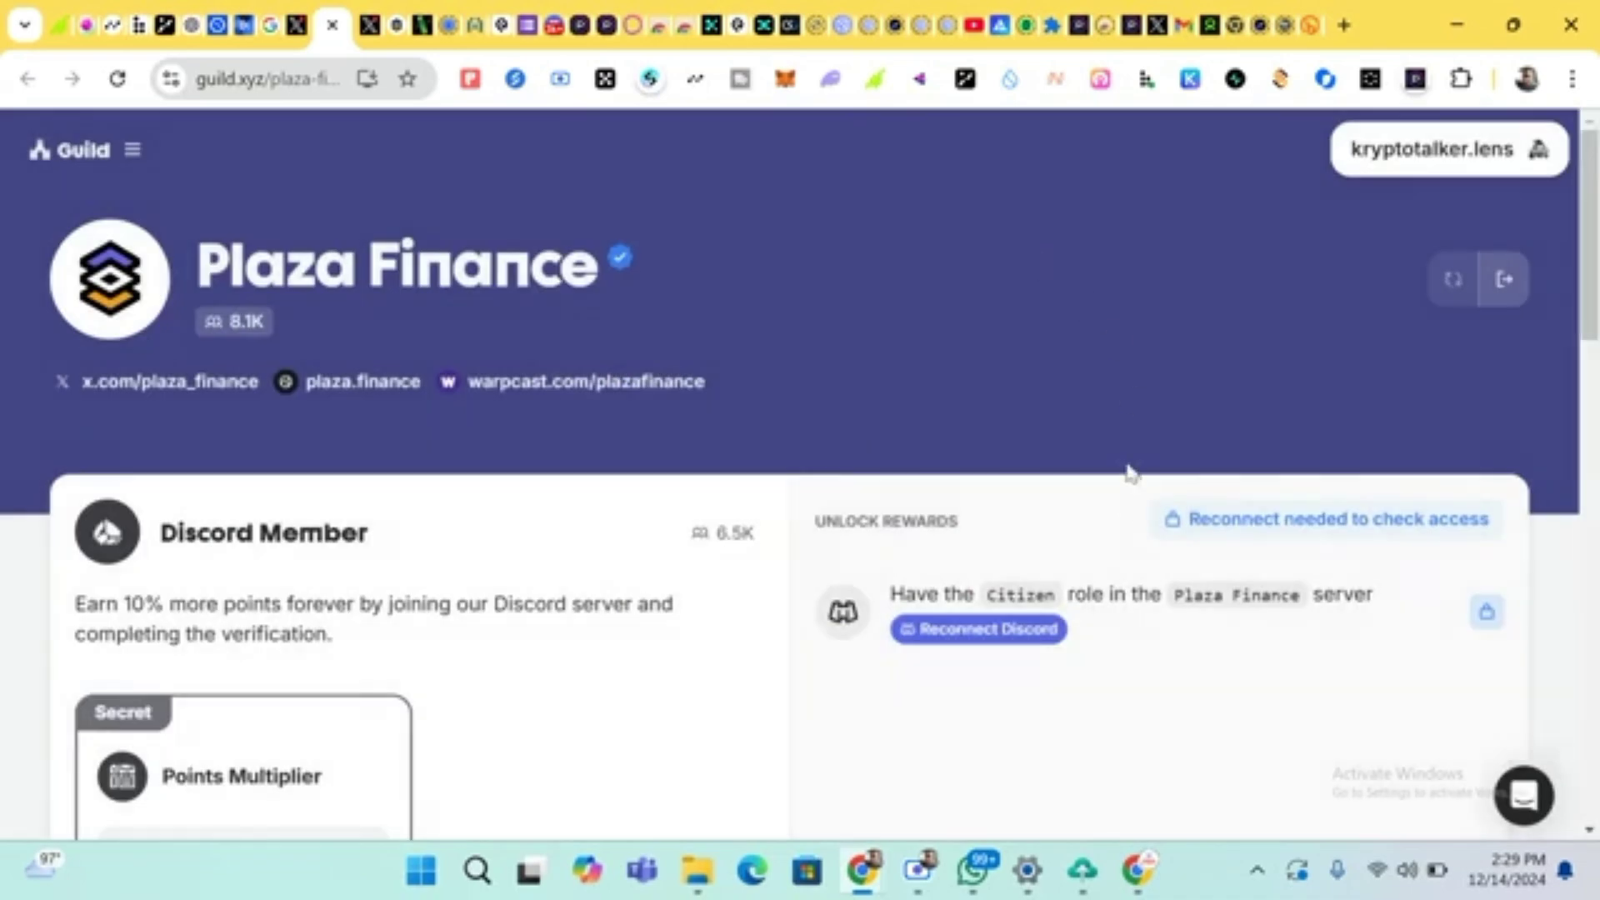
Re-check access for the Discord Member quest's Citizen role requirement
{"action": "scroll", "coordinate": [1142, 689], "scroll_direction": "down", "scroll_amount": 4}
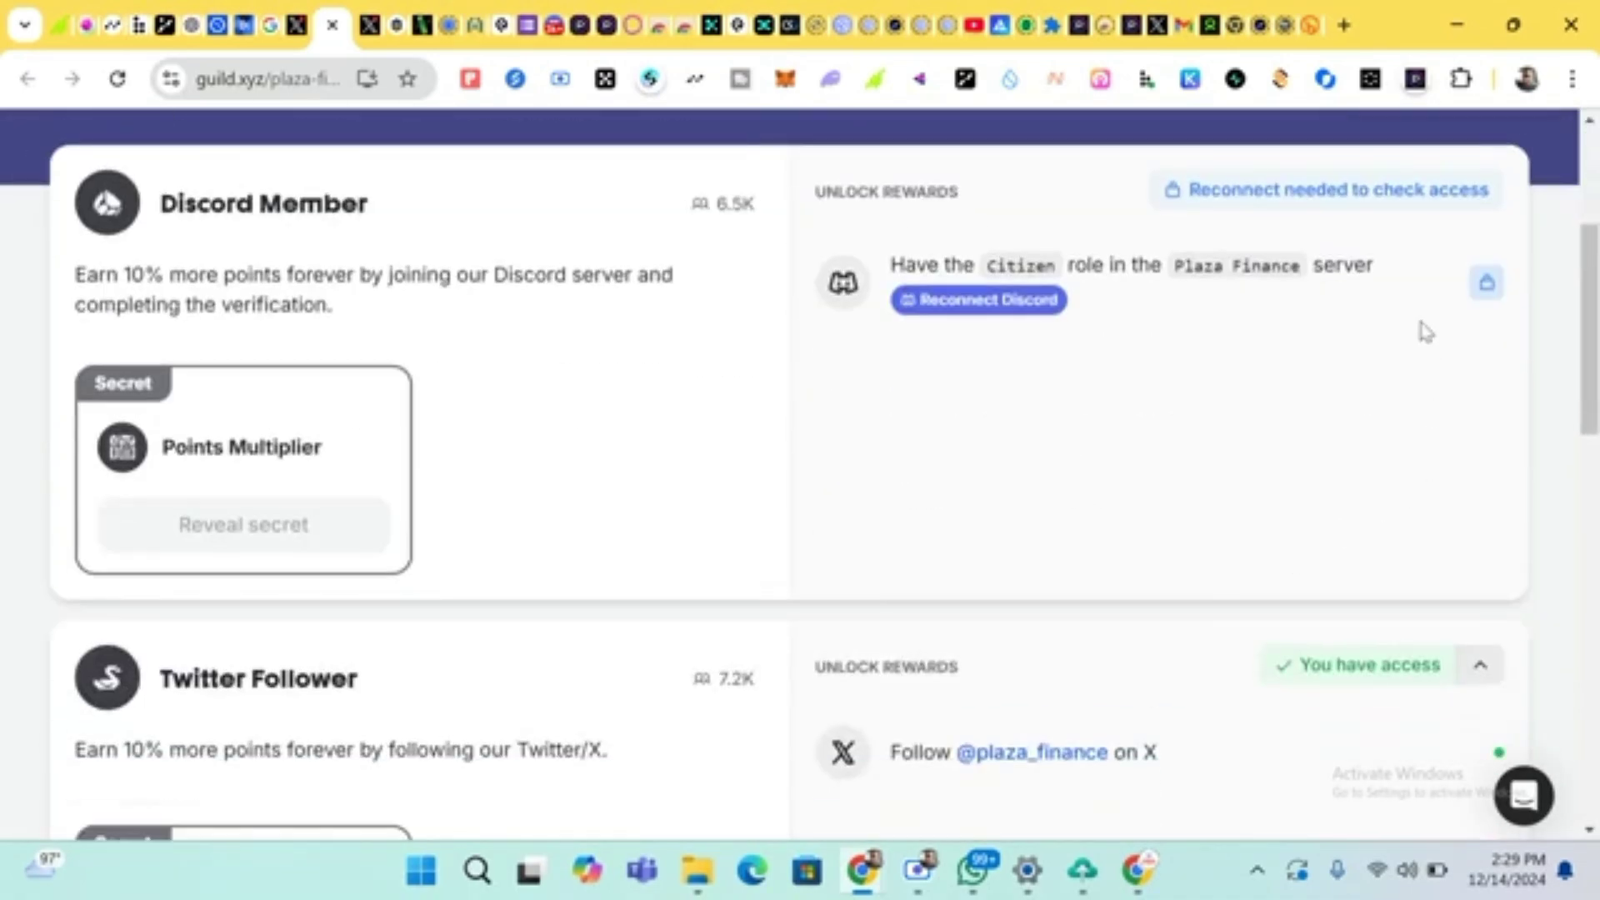
{"action": "scroll", "coordinate": [1171, 344], "scroll_direction": "up", "scroll_amount": 1}
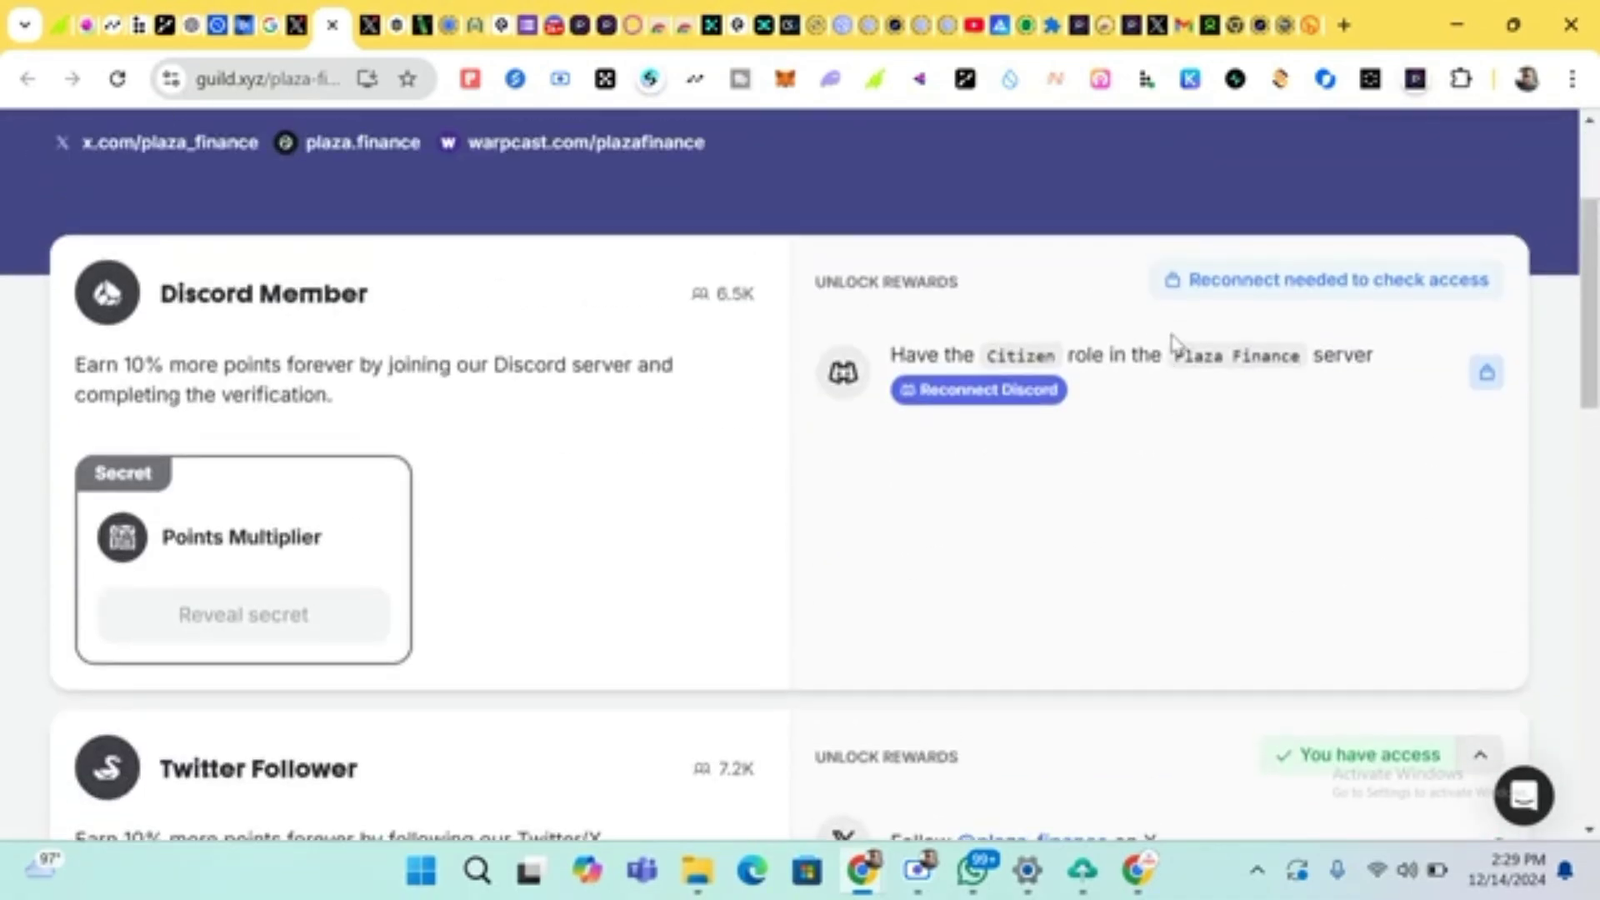
{"action": "scroll", "coordinate": [1170, 343], "scroll_direction": "up", "scroll_amount": 1}
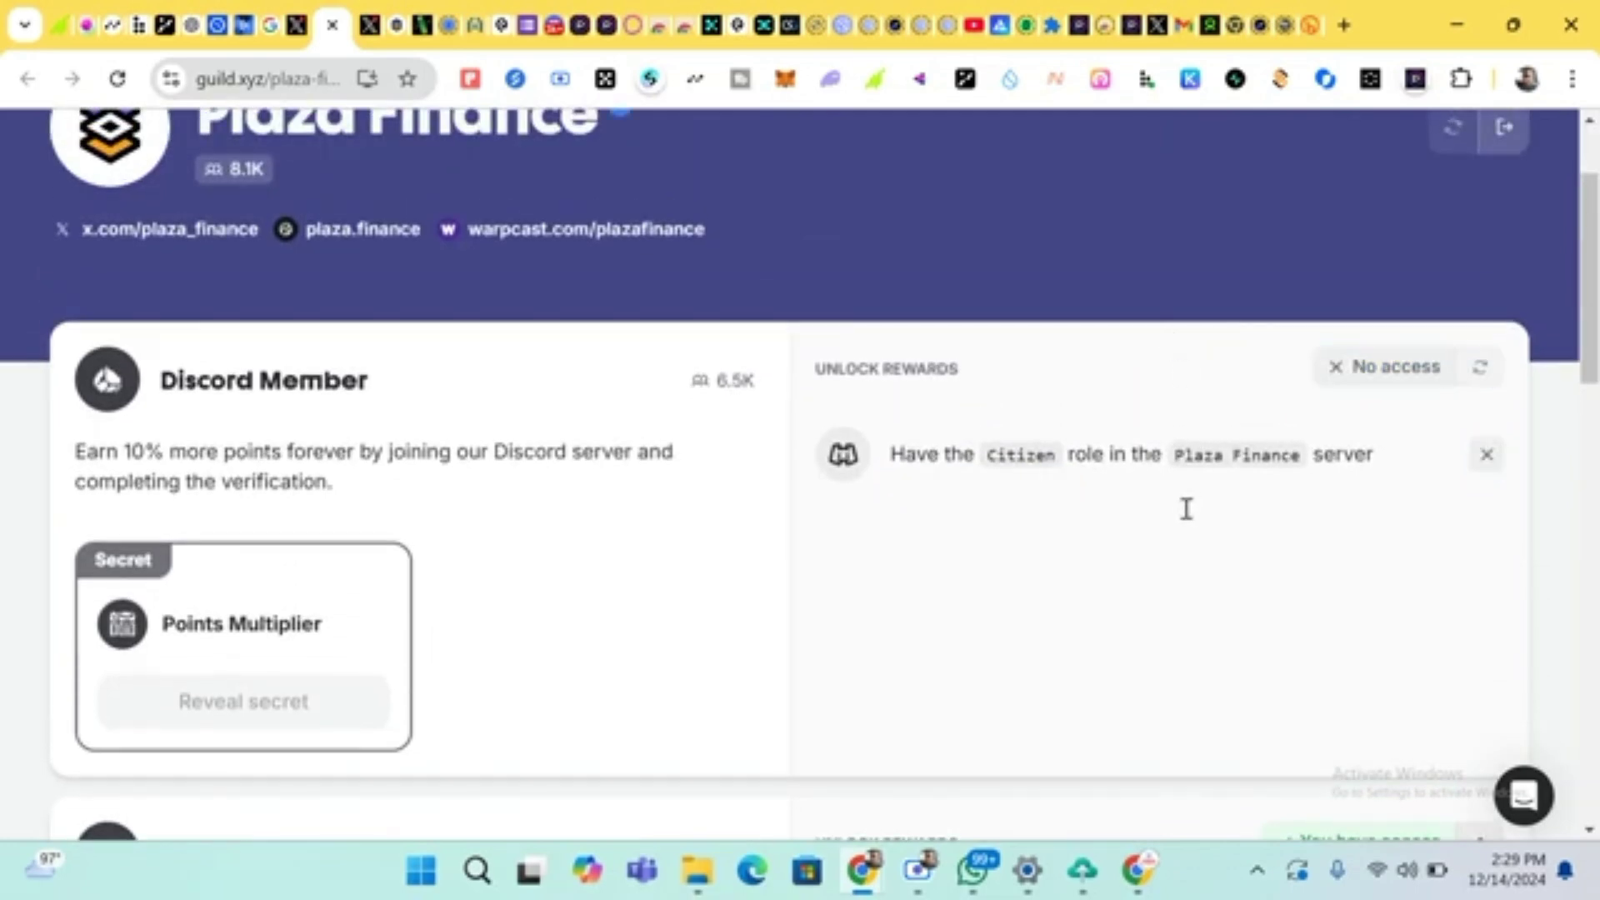
{"action": "scroll", "coordinate": [1077, 536], "scroll_direction": "down", "scroll_amount": 1}
{"action": "scroll", "coordinate": [1079, 537], "scroll_direction": "down", "scroll_amount": 1}
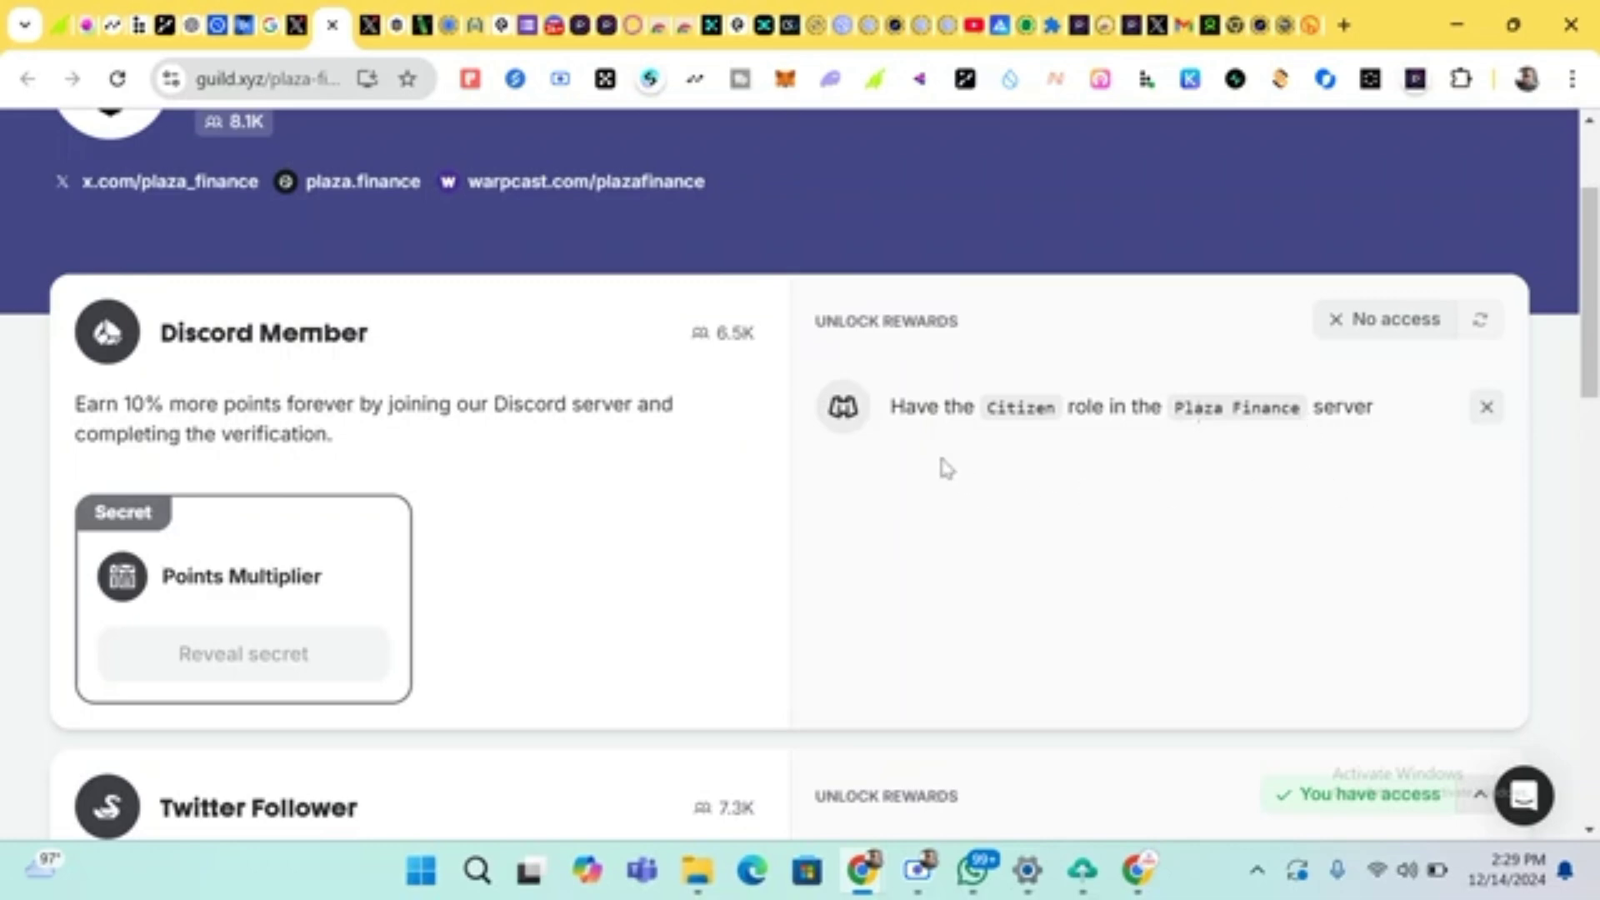
{"action": "left_click", "coordinate": [1485, 322]}
Scroll through the guild page to review the Discord Member card's No access result
{"action": "scroll", "coordinate": [1162, 539], "scroll_direction": "down", "scroll_amount": 1}
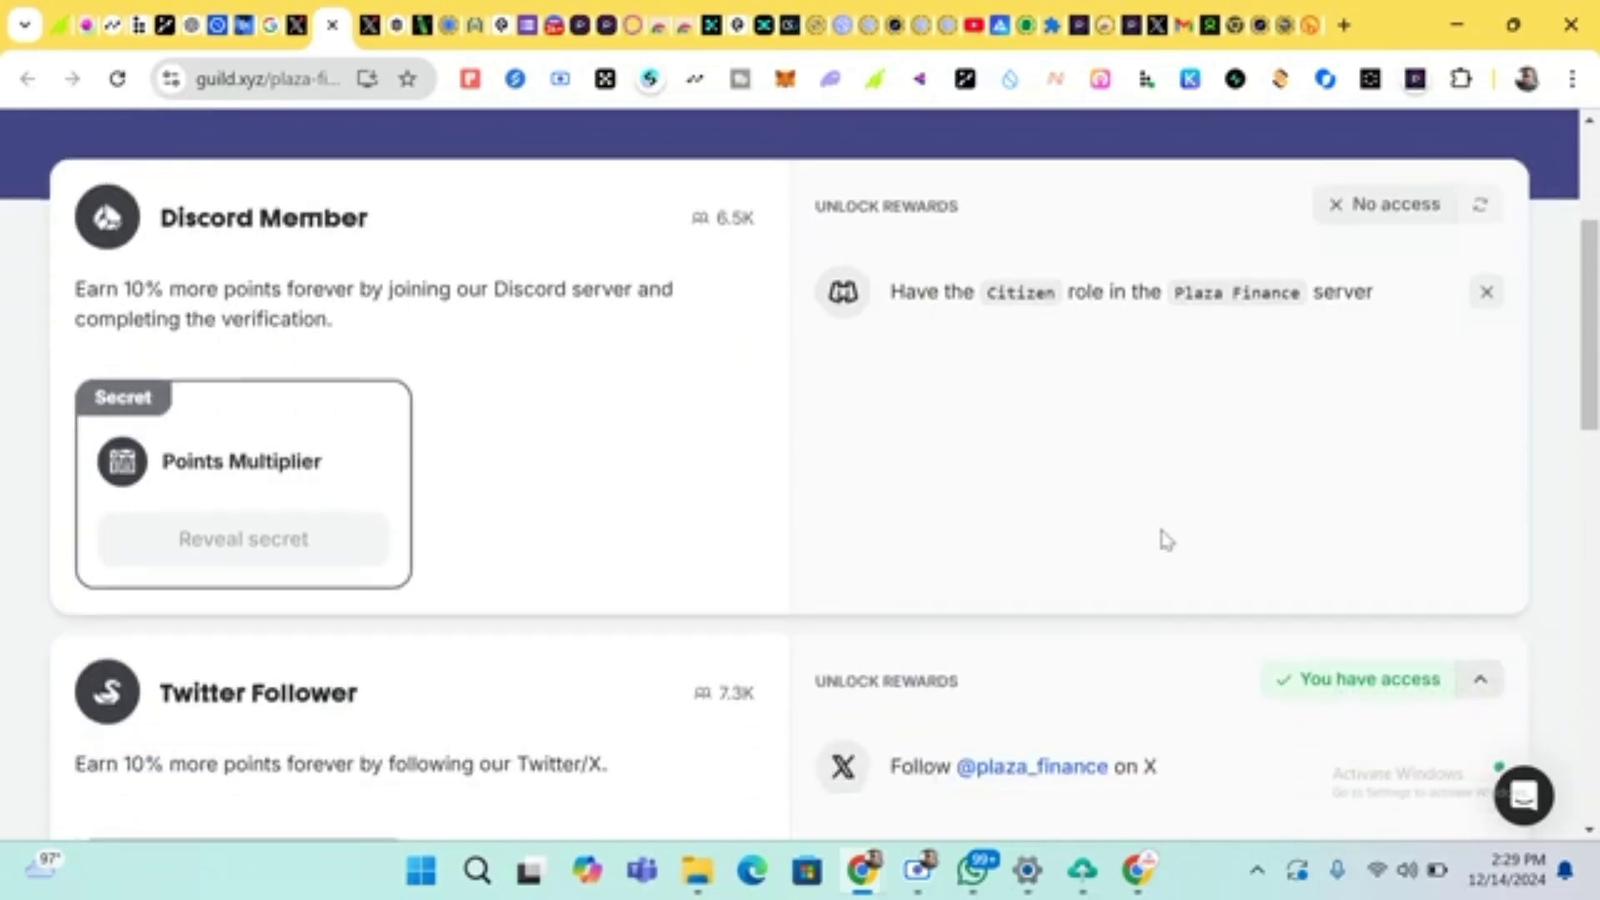
{"action": "scroll", "coordinate": [1164, 540], "scroll_direction": "down", "scroll_amount": 1}
{"action": "scroll", "coordinate": [1165, 540], "scroll_direction": "down", "scroll_amount": 5}
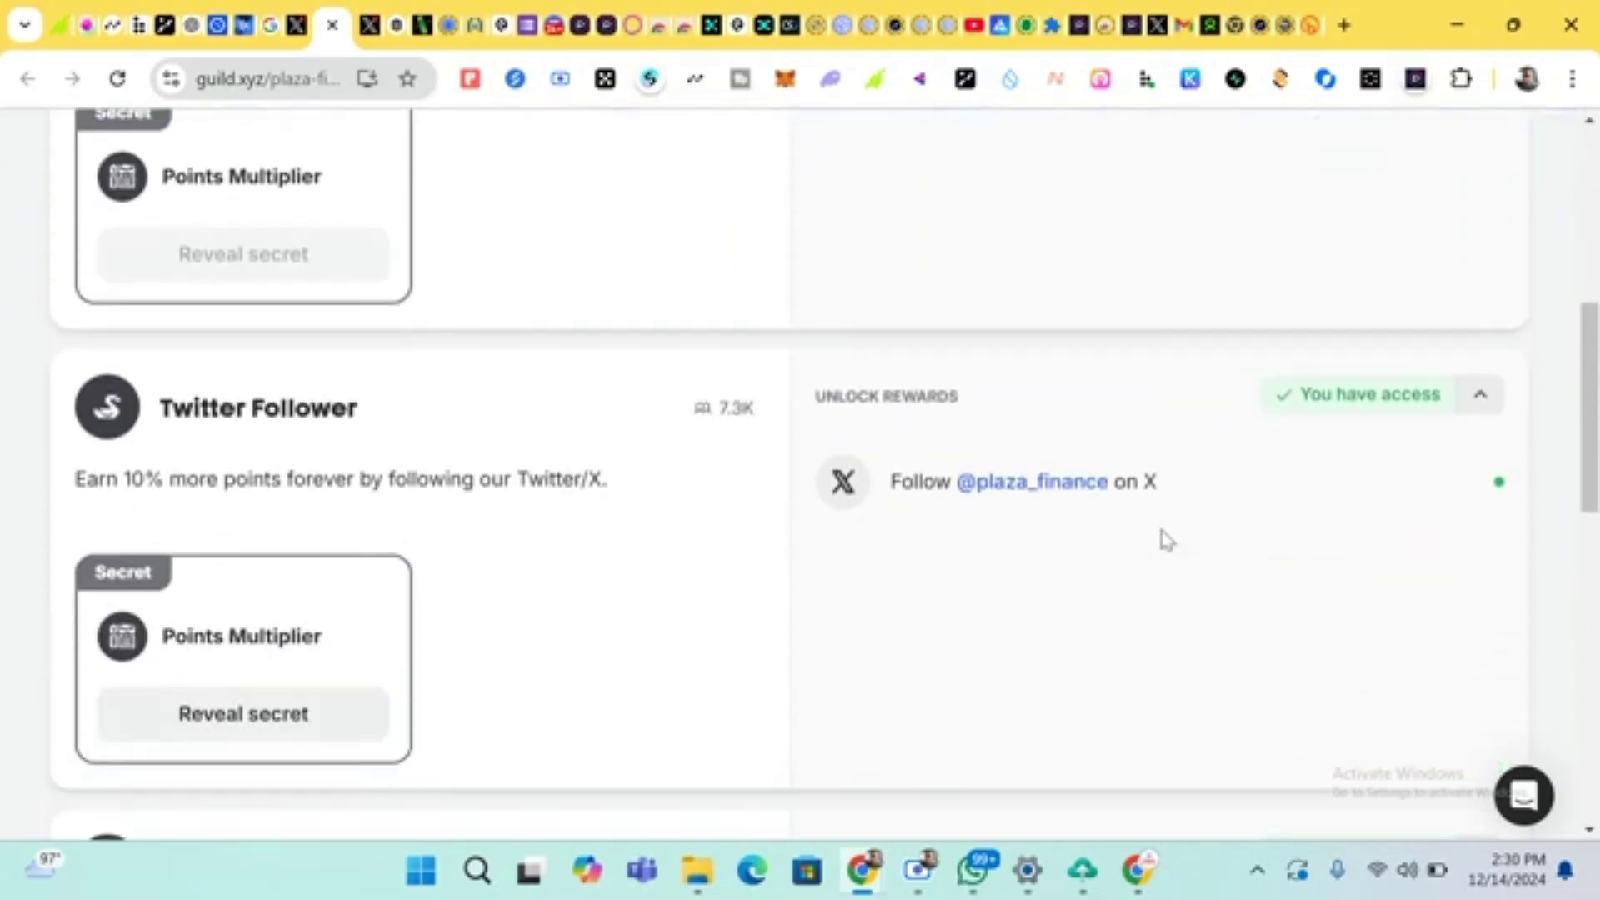
{"action": "scroll", "coordinate": [1164, 540], "scroll_direction": "up", "scroll_amount": 9}
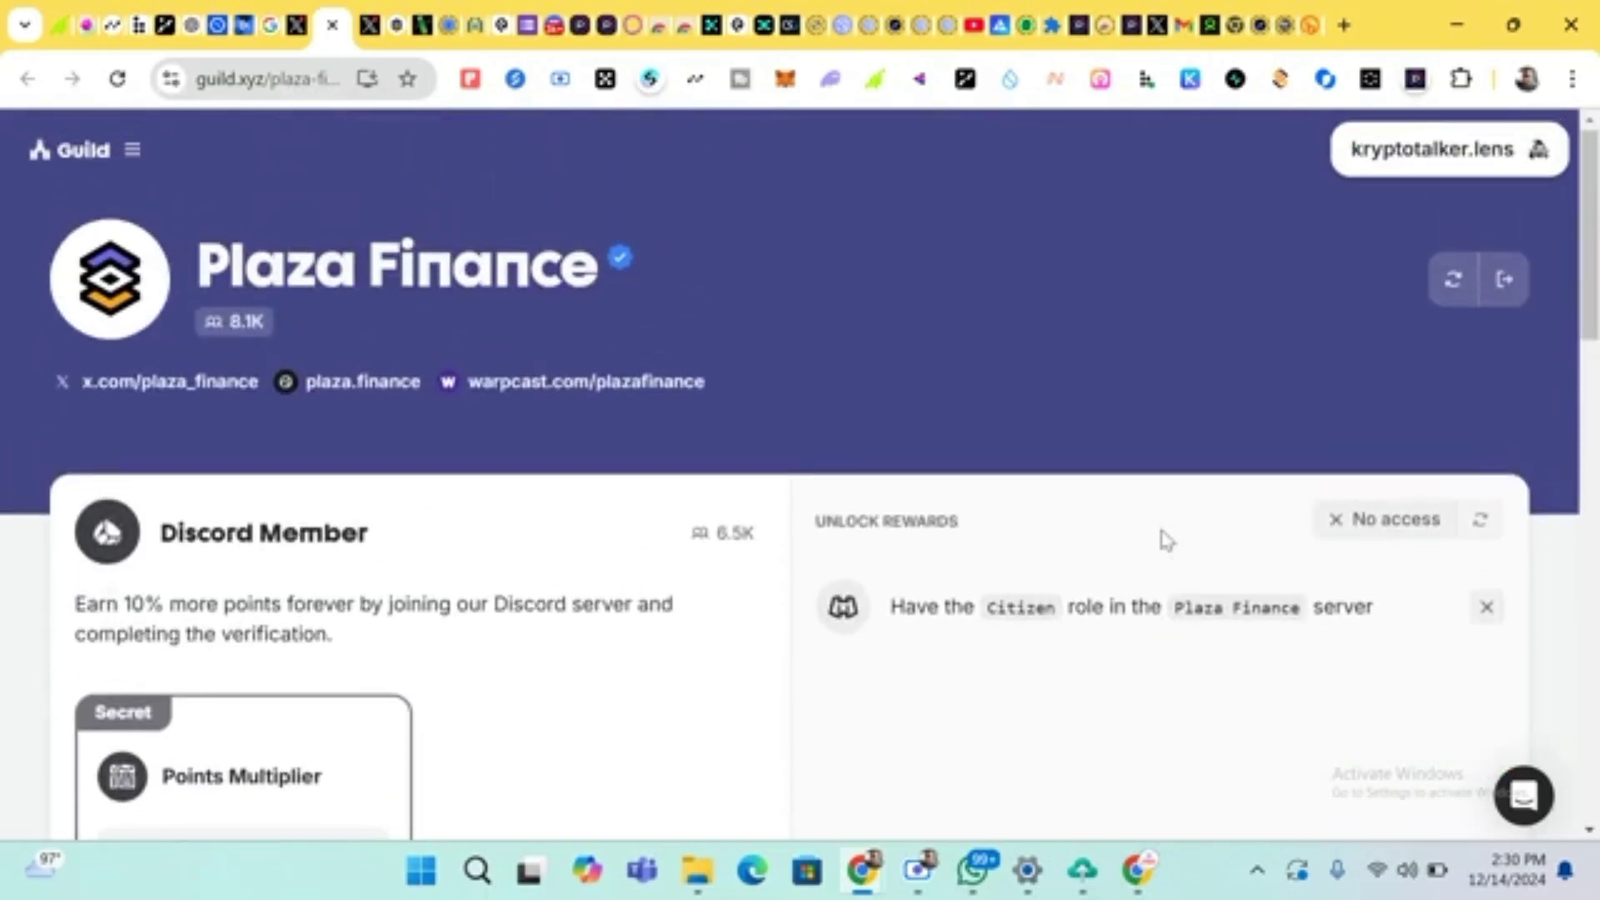
{"action": "scroll", "coordinate": [1164, 540], "scroll_direction": "down", "scroll_amount": 1}
{"action": "scroll", "coordinate": [1164, 540], "scroll_direction": "up", "scroll_amount": 1}
{"action": "left_click", "coordinate": [1479, 165]}
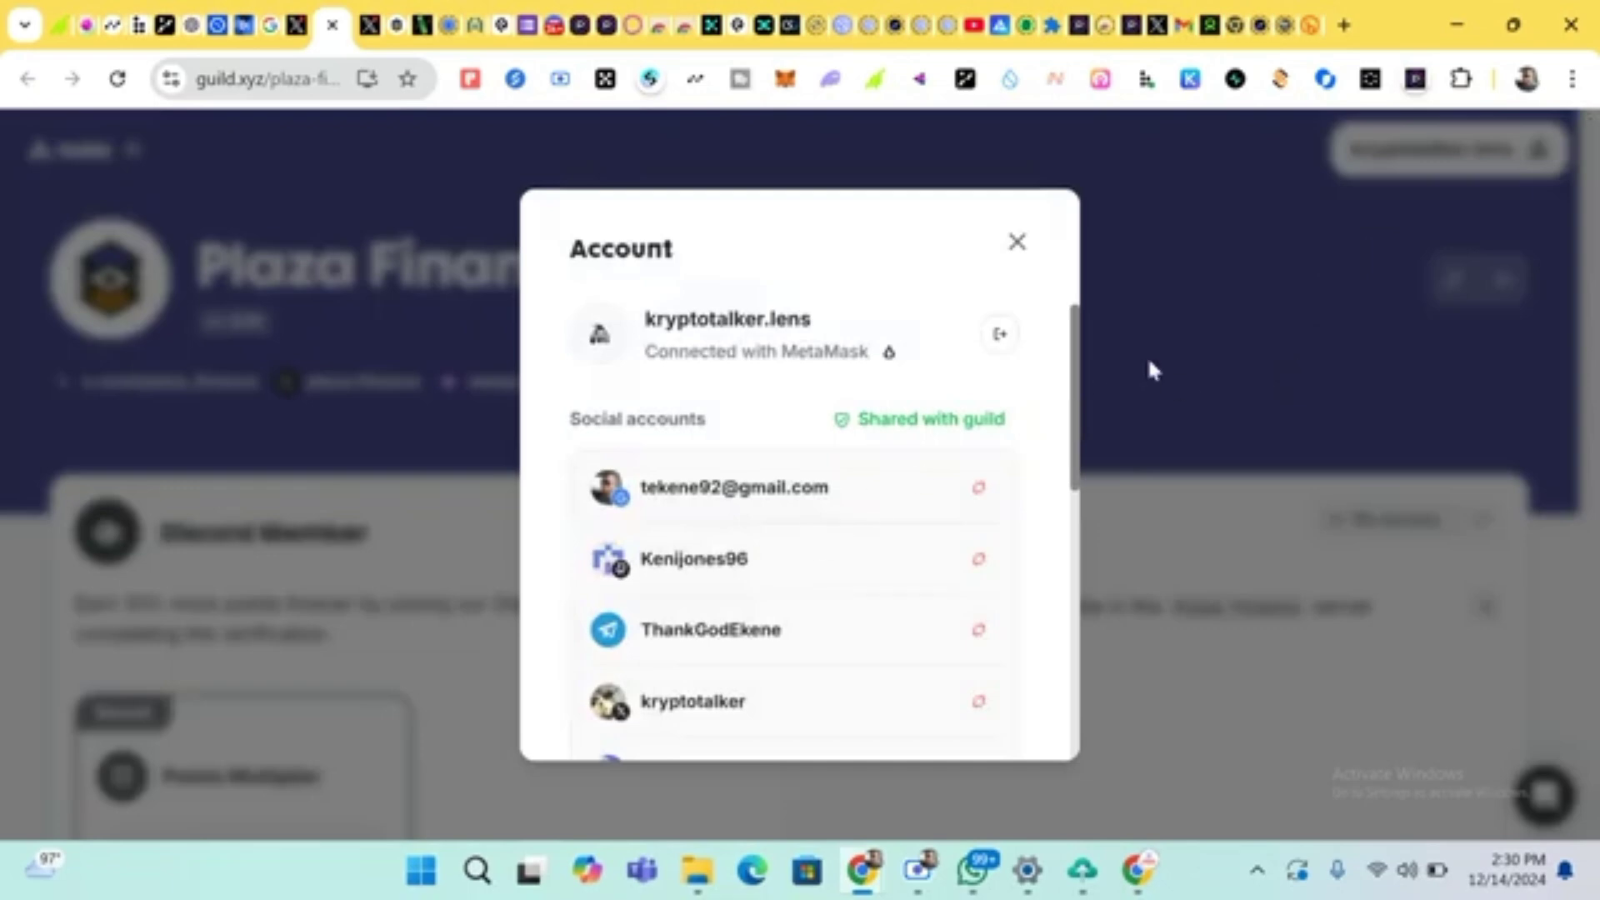
{"action": "left_click", "coordinate": [1202, 336]}
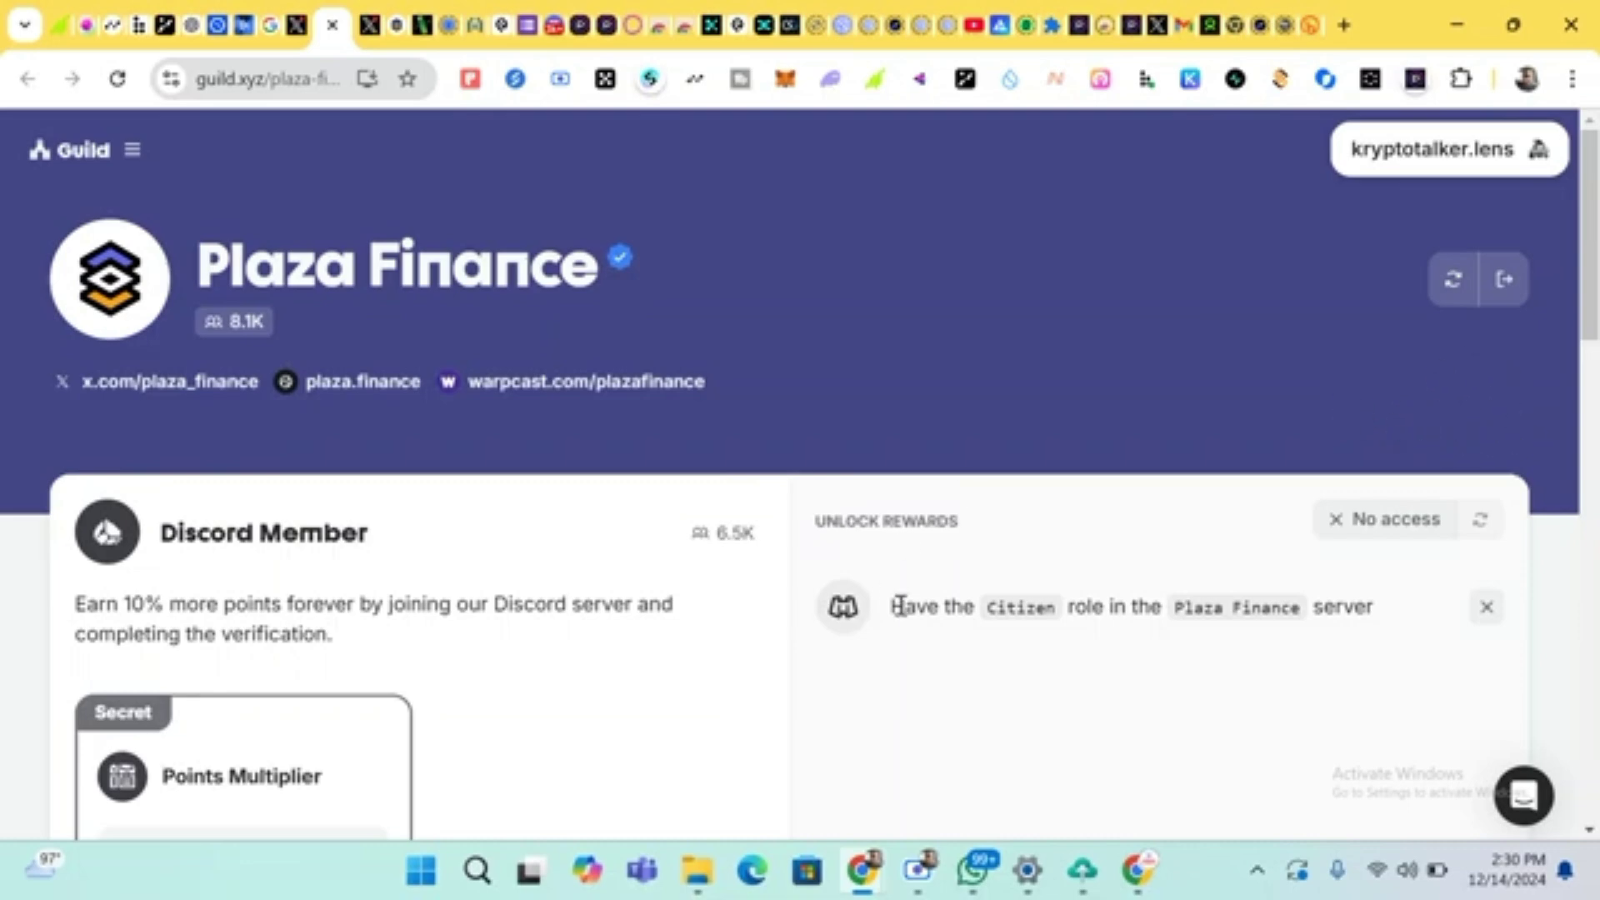
{"action": "scroll", "coordinate": [883, 704], "scroll_direction": "down", "scroll_amount": 8}
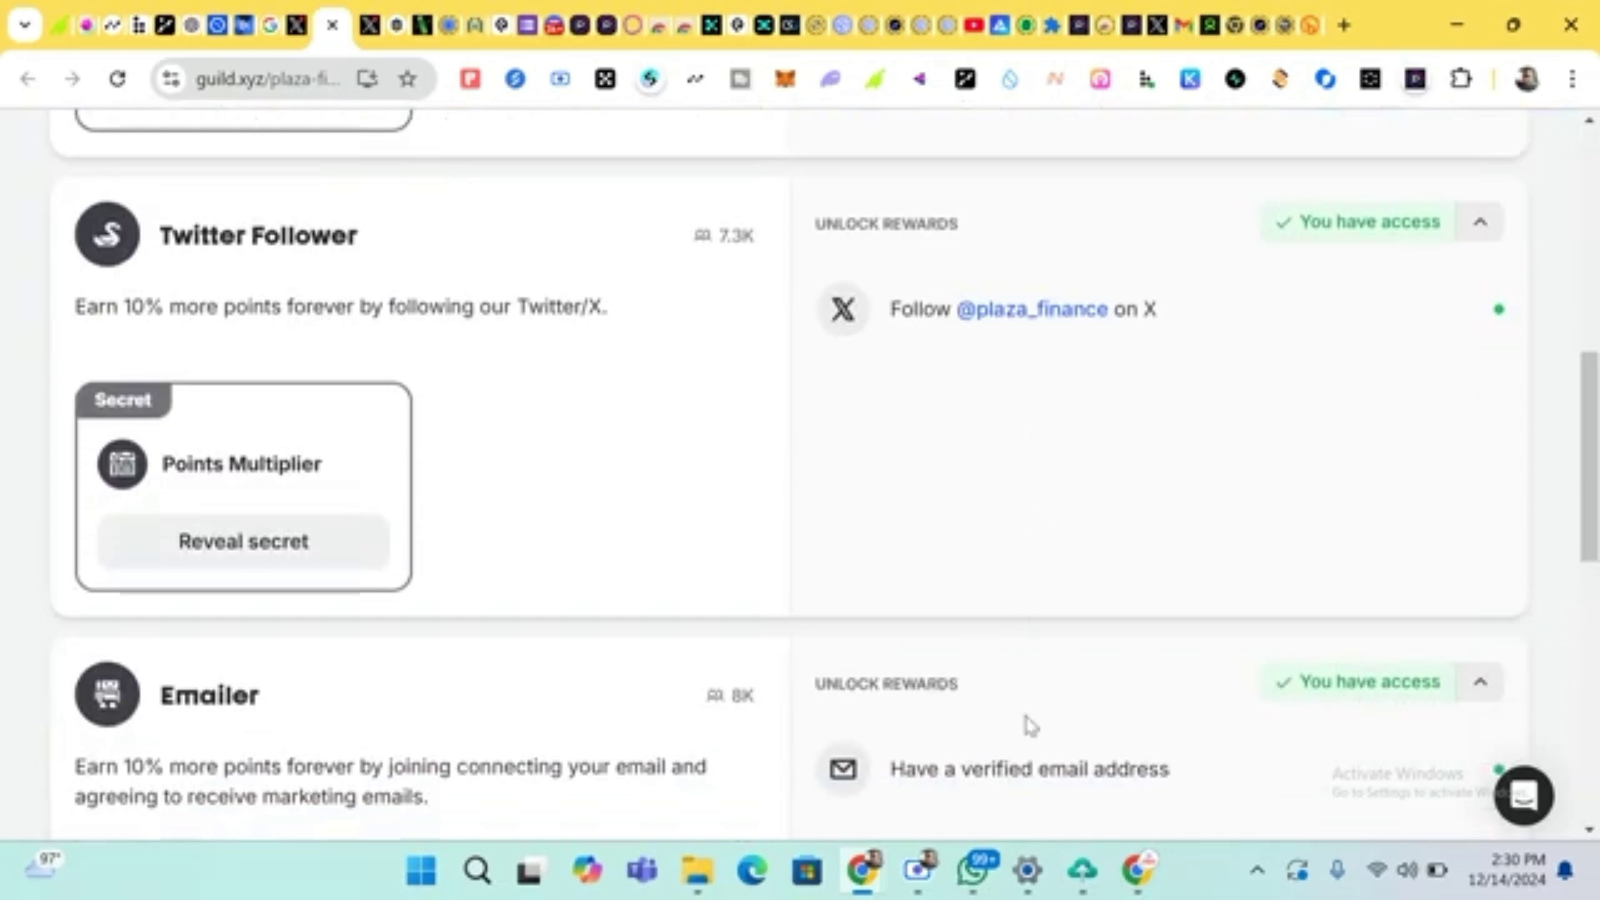
{"action": "scroll", "coordinate": [1008, 633], "scroll_direction": "down", "scroll_amount": 4}
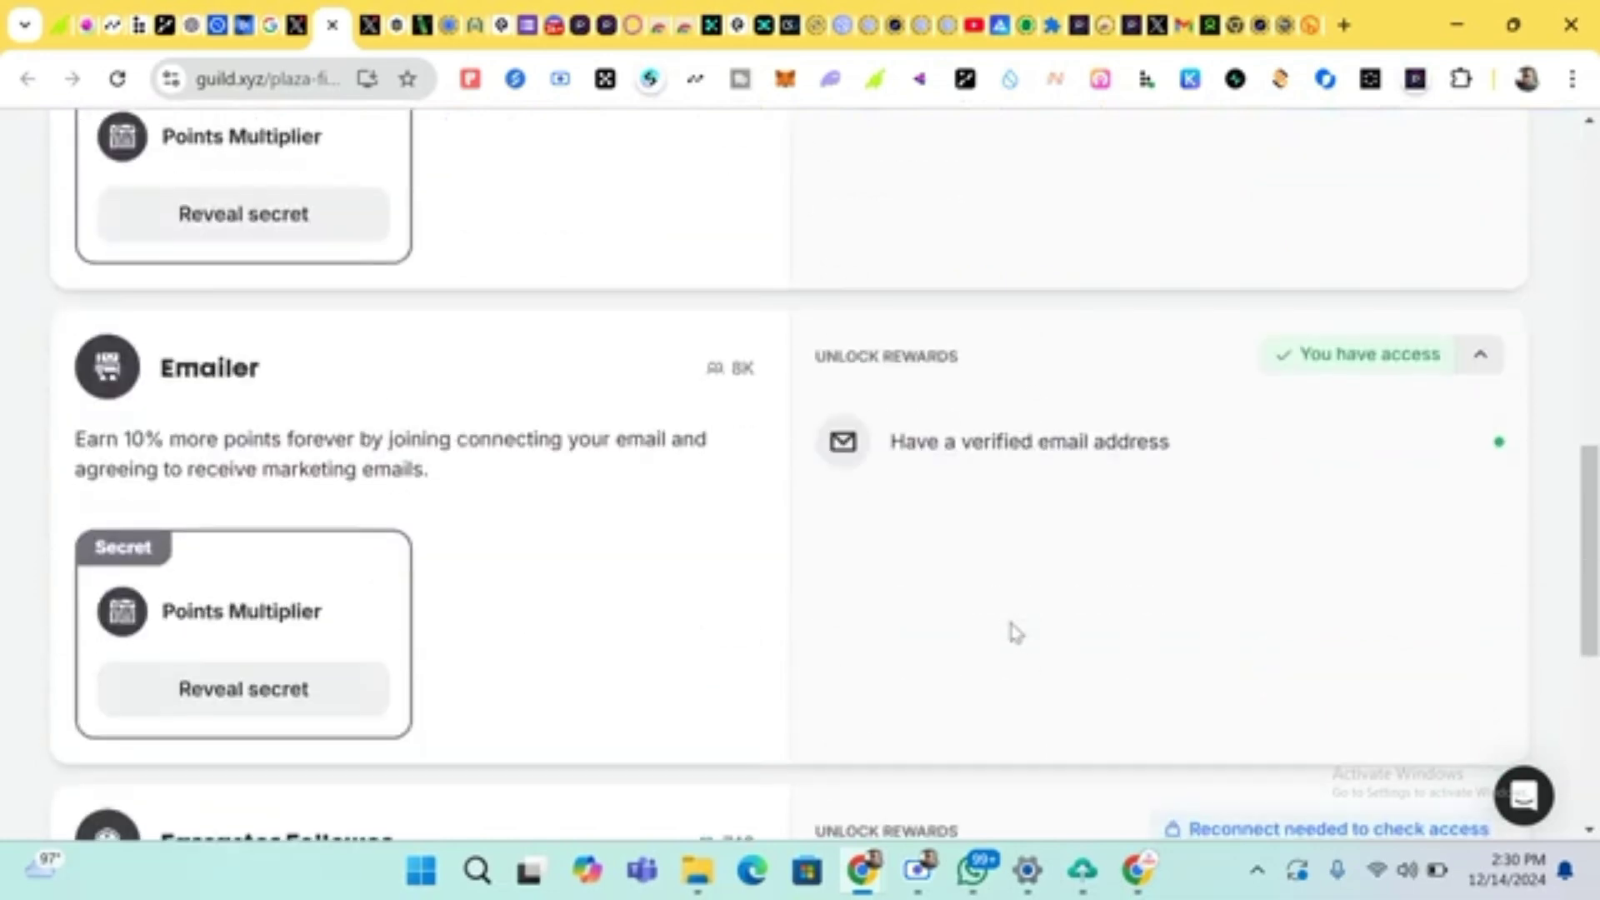
{"action": "scroll", "coordinate": [1047, 275], "scroll_direction": "up", "scroll_amount": 3}
{"action": "scroll", "coordinate": [1047, 246], "scroll_direction": "up", "scroll_amount": 10}
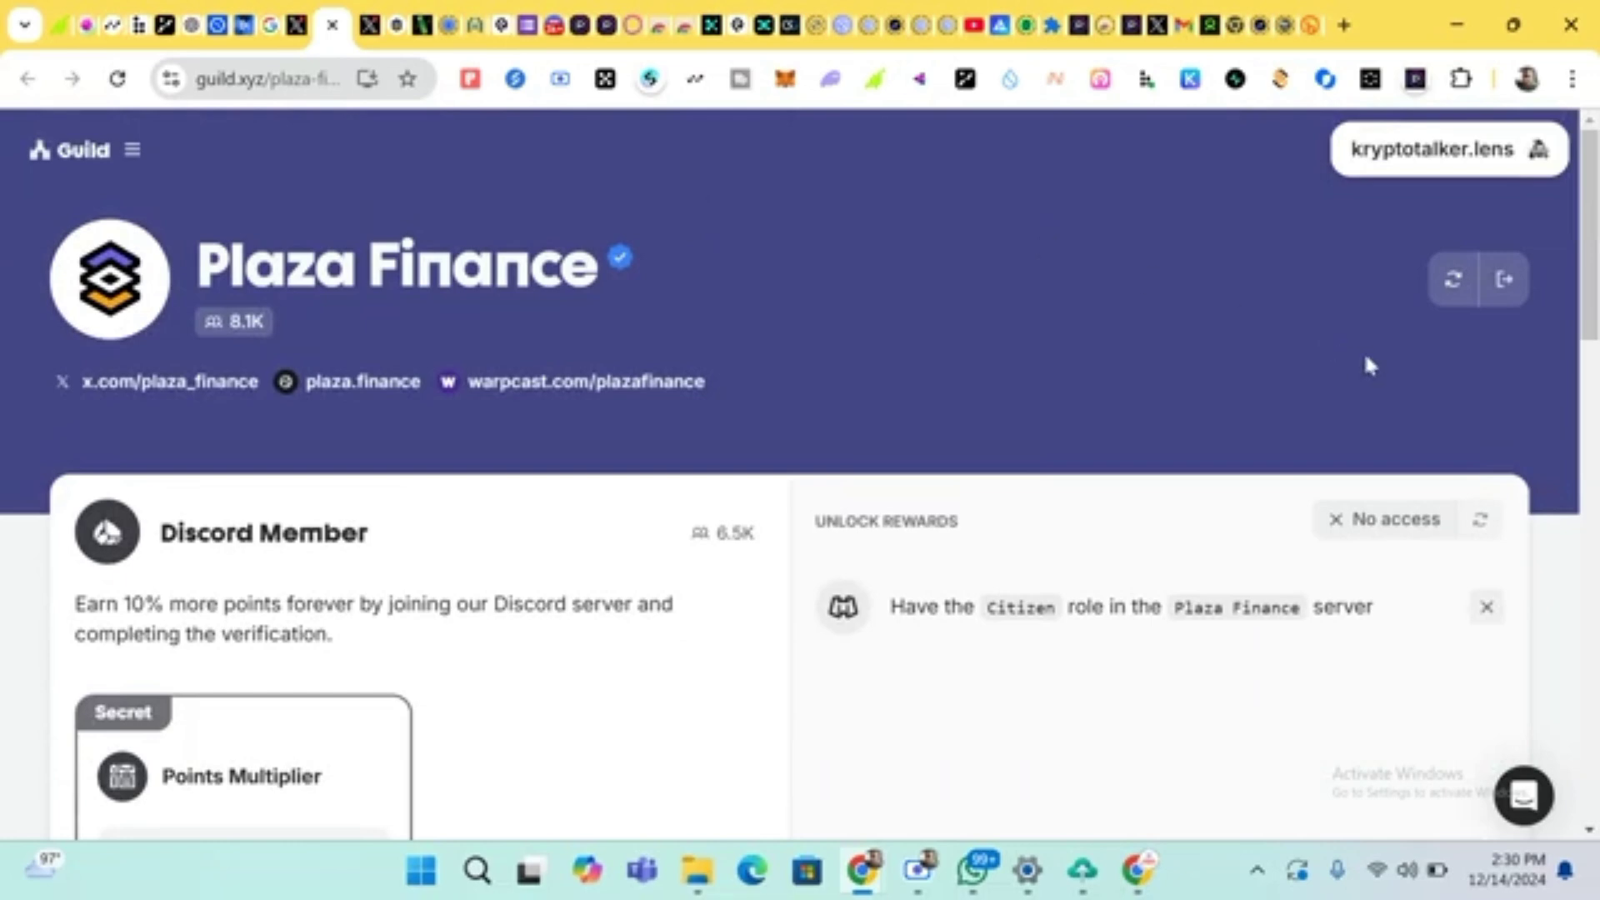
{"action": "scroll", "coordinate": [1034, 787], "scroll_direction": "down", "scroll_amount": 1}
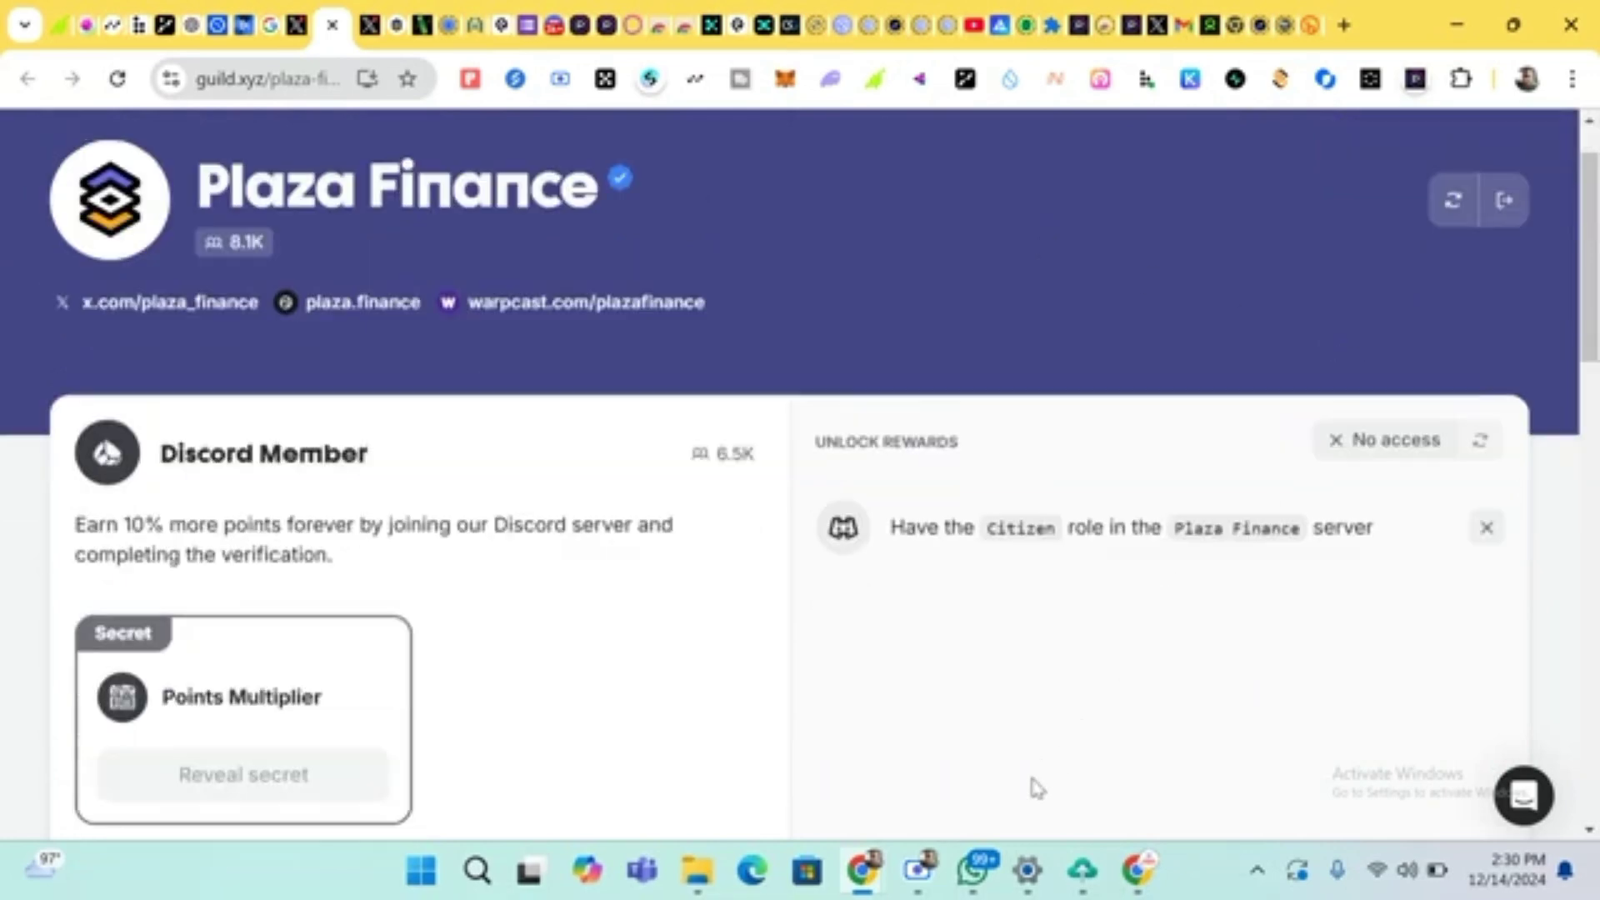
{"action": "scroll", "coordinate": [1038, 787], "scroll_direction": "down", "scroll_amount": 3}
{"action": "scroll", "coordinate": [1038, 787], "scroll_direction": "down", "scroll_amount": 1}
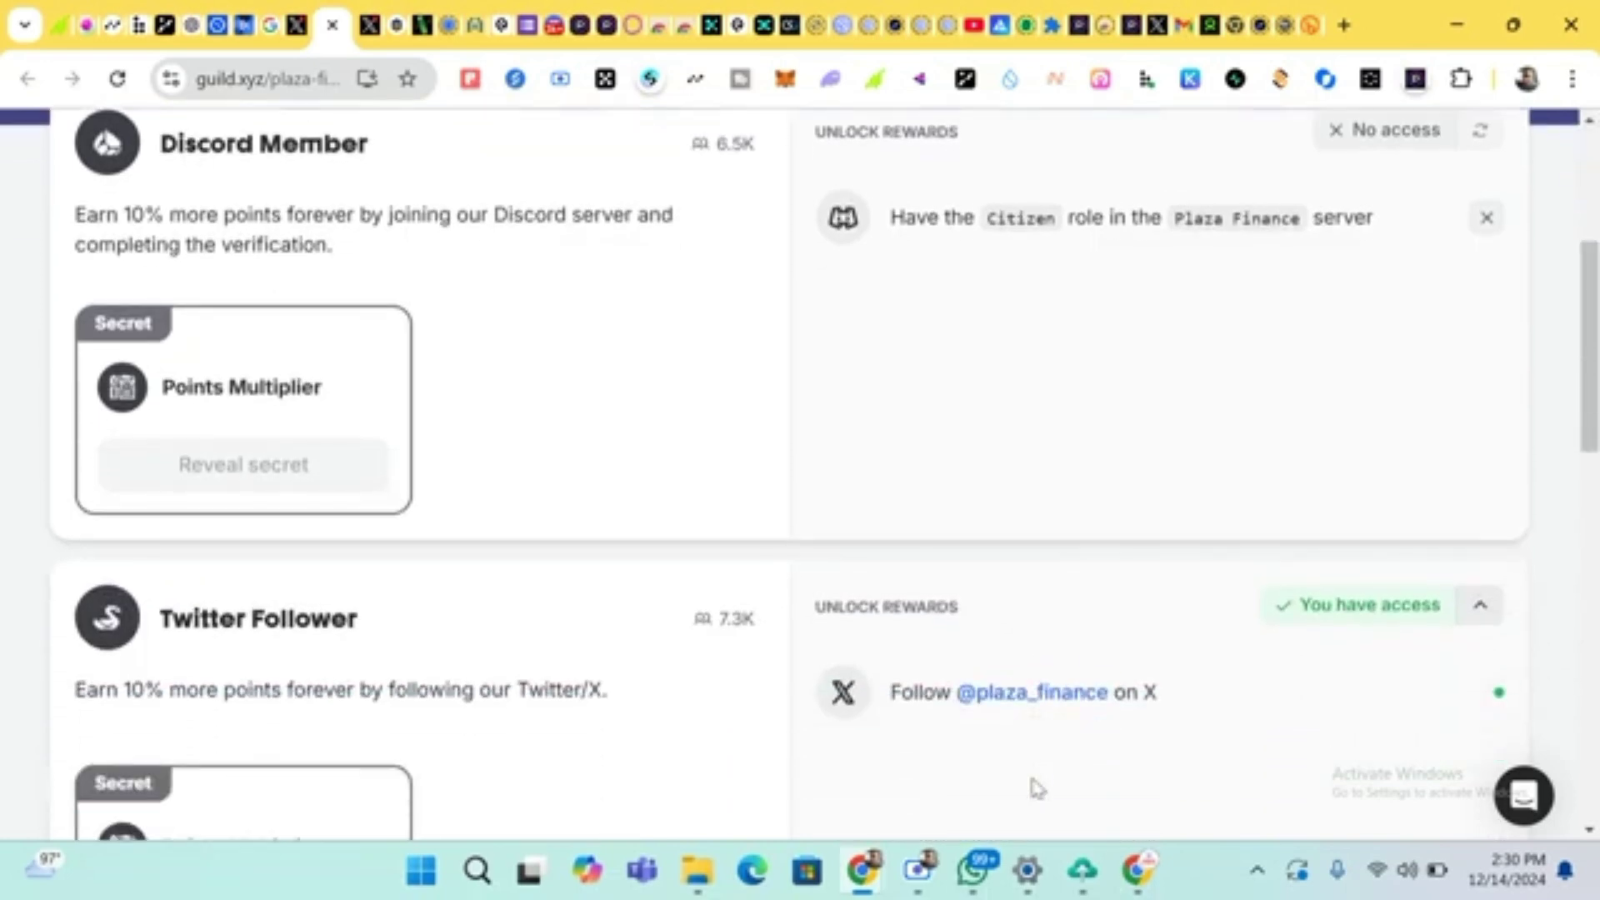
{"action": "scroll", "coordinate": [1031, 786], "scroll_direction": "up", "scroll_amount": 4}
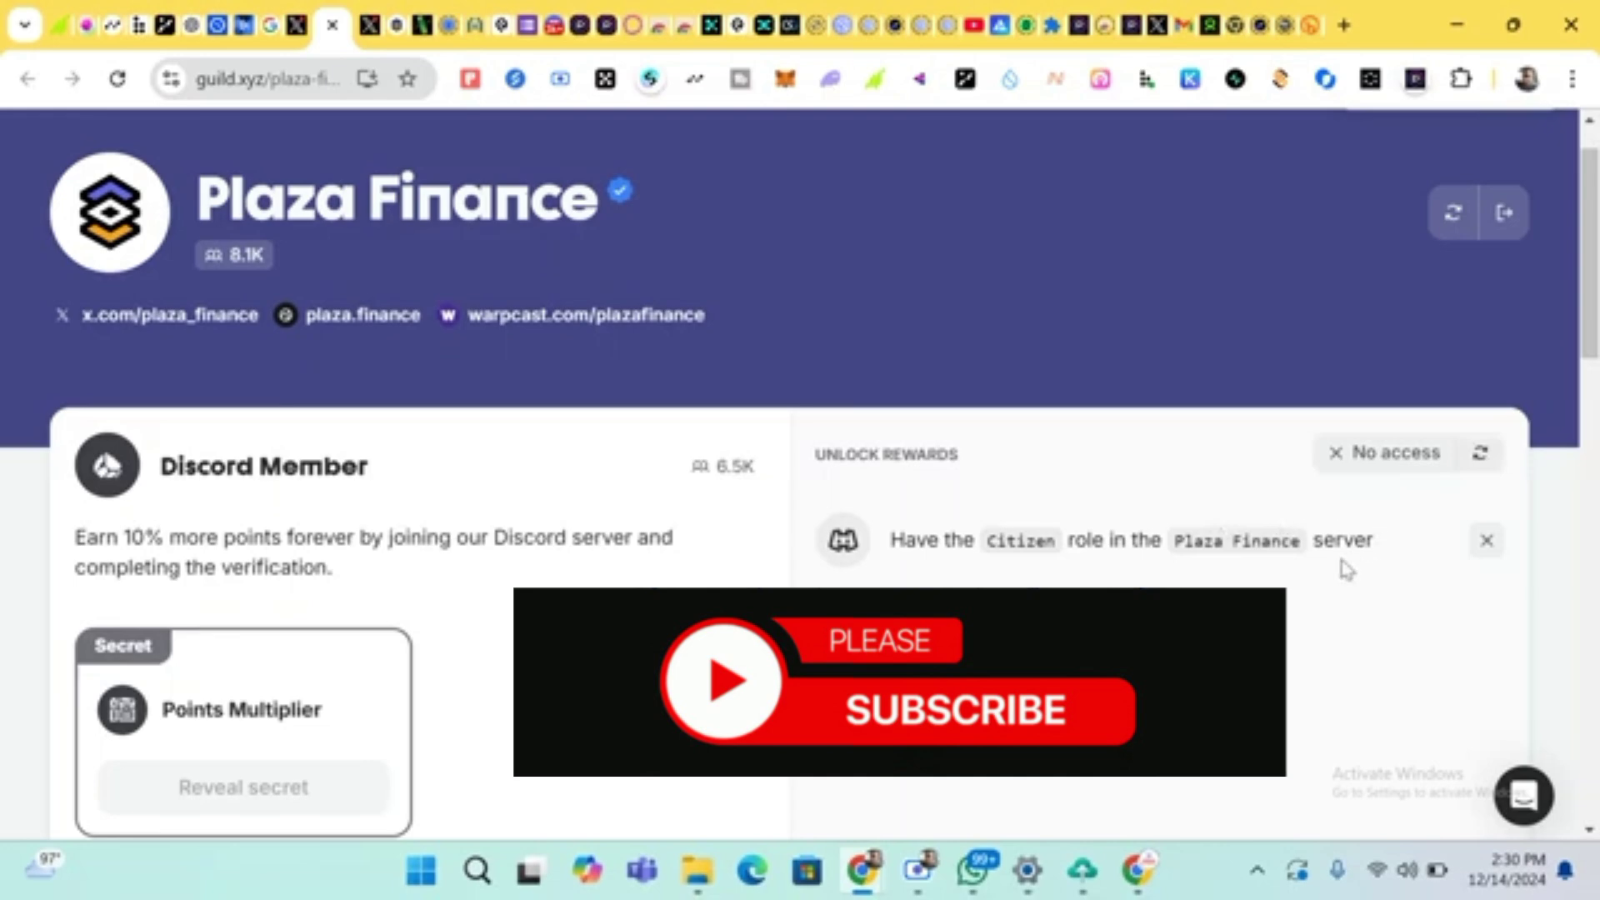
{"action": "scroll", "coordinate": [1143, 372], "scroll_direction": "up", "scroll_amount": 1}
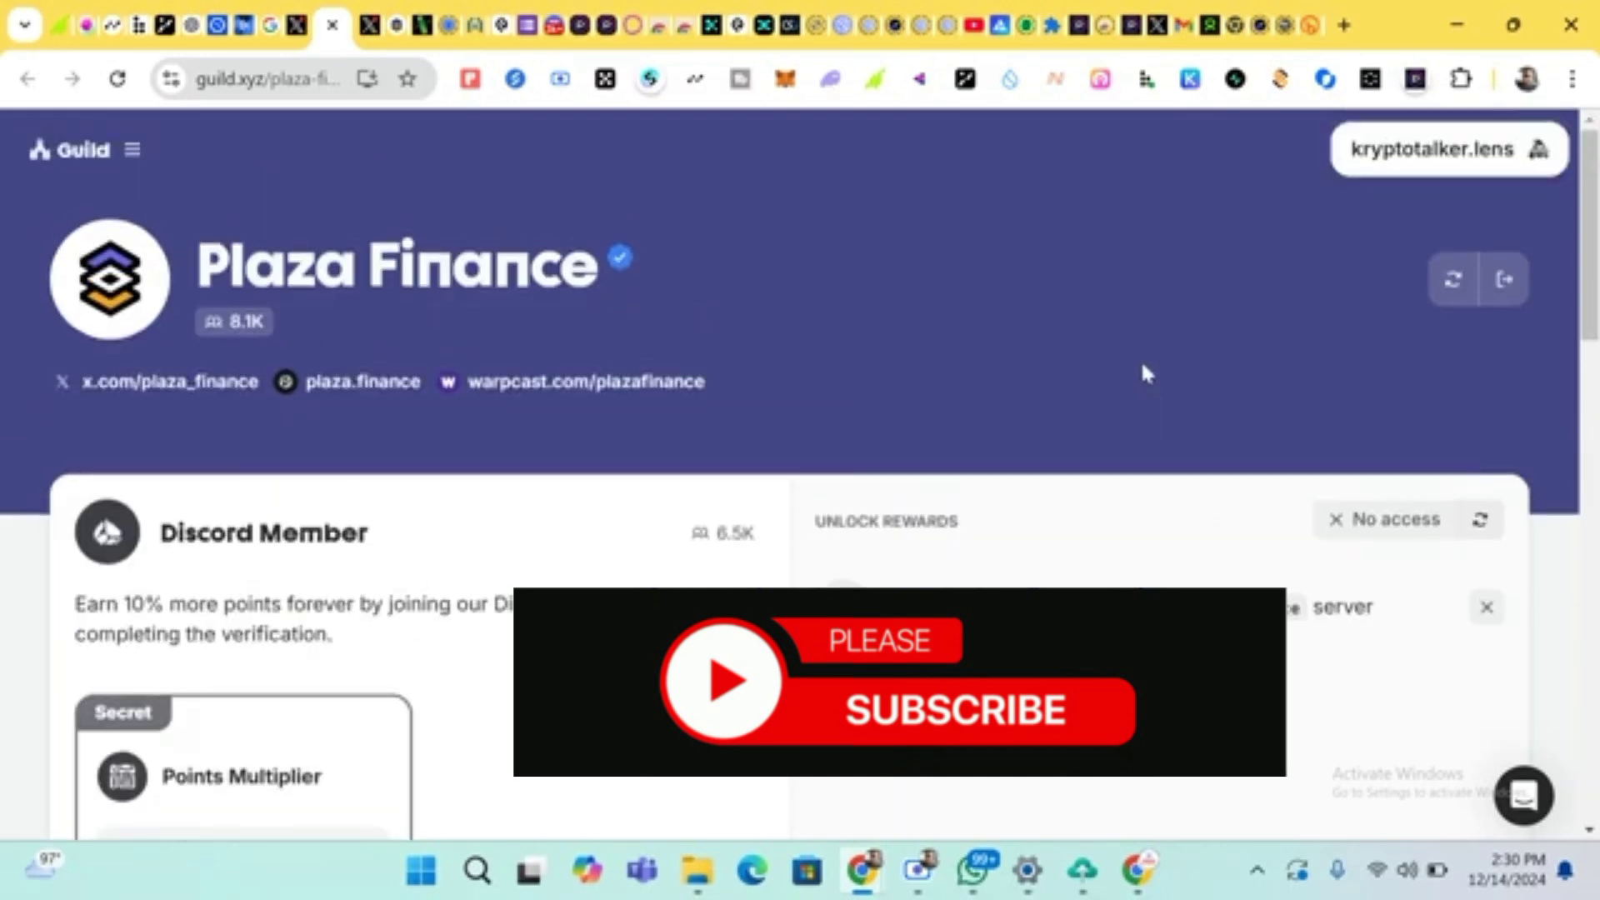